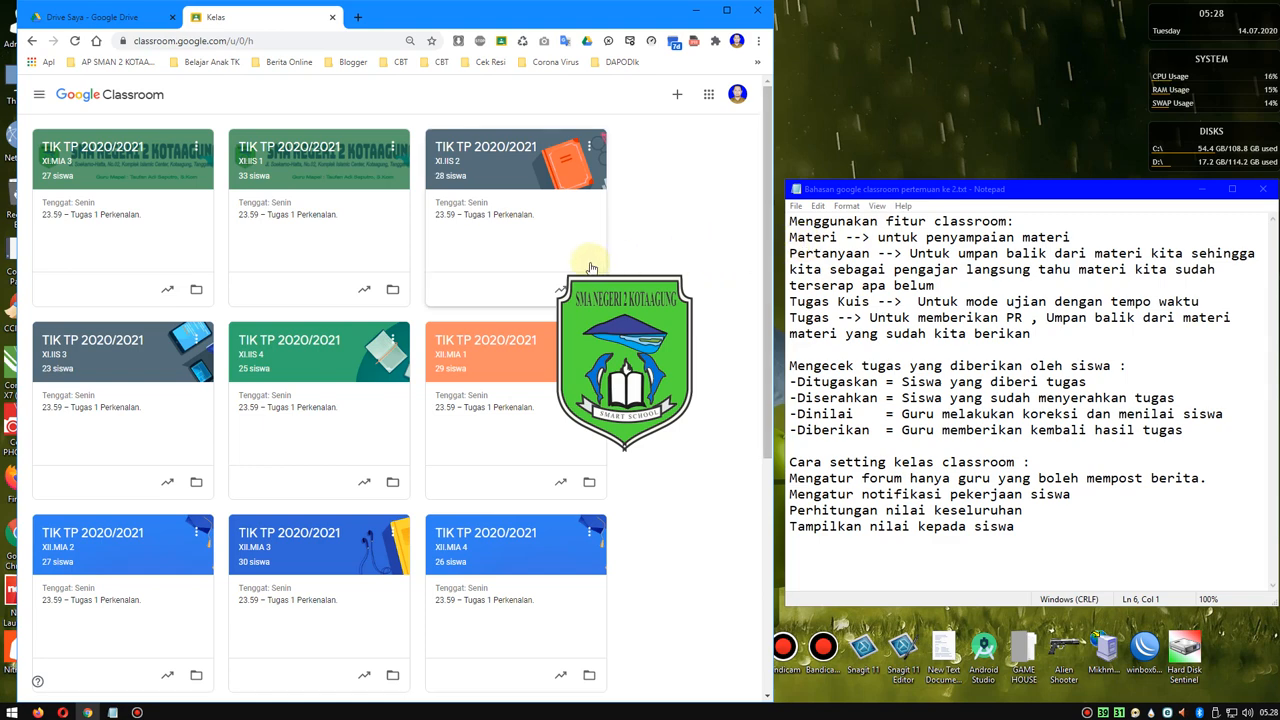
- Review the Notepad outline's sections on checking student assignments and configuring the classroom, highlighting their headings
click(39, 94)
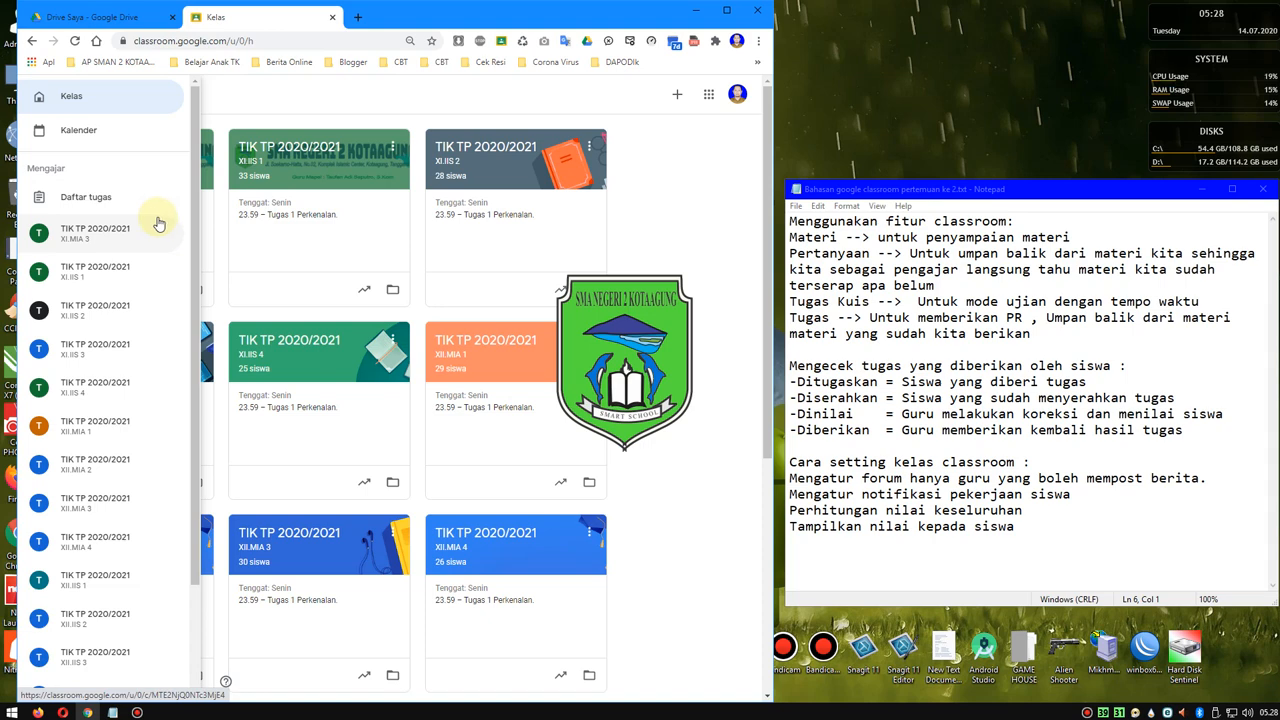
click(880, 222)
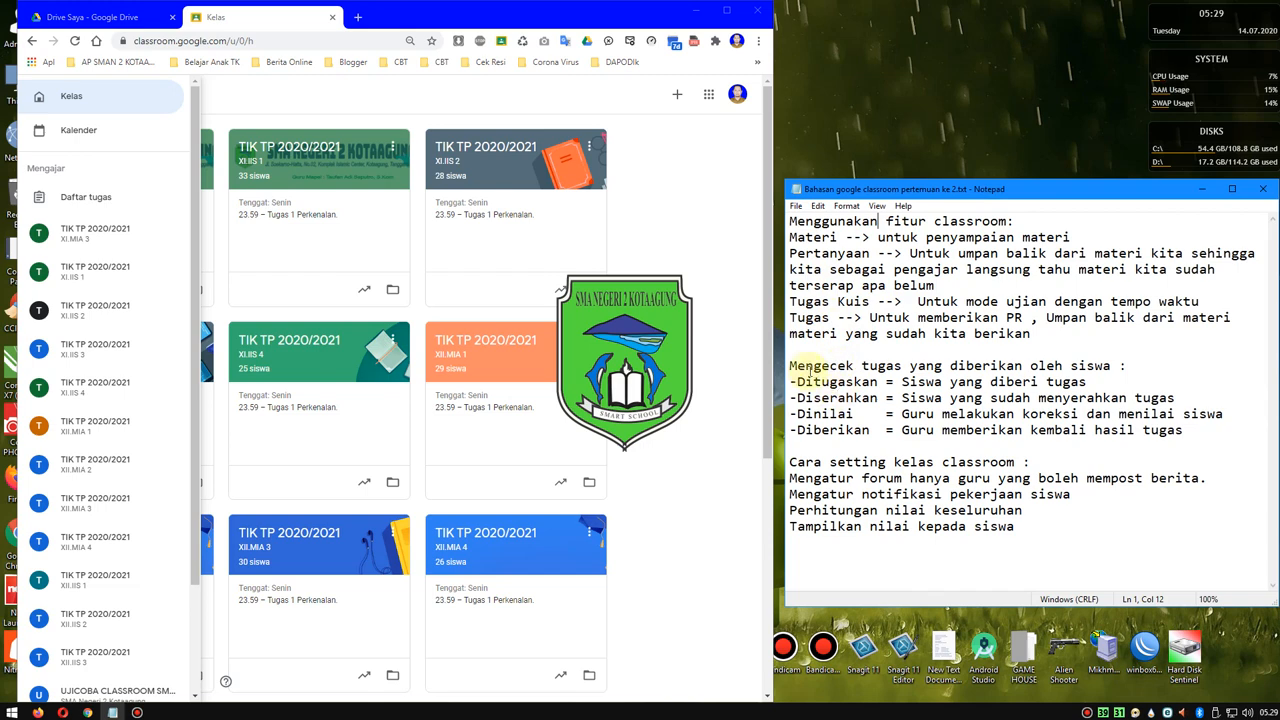
drag(788, 366, 1137, 367)
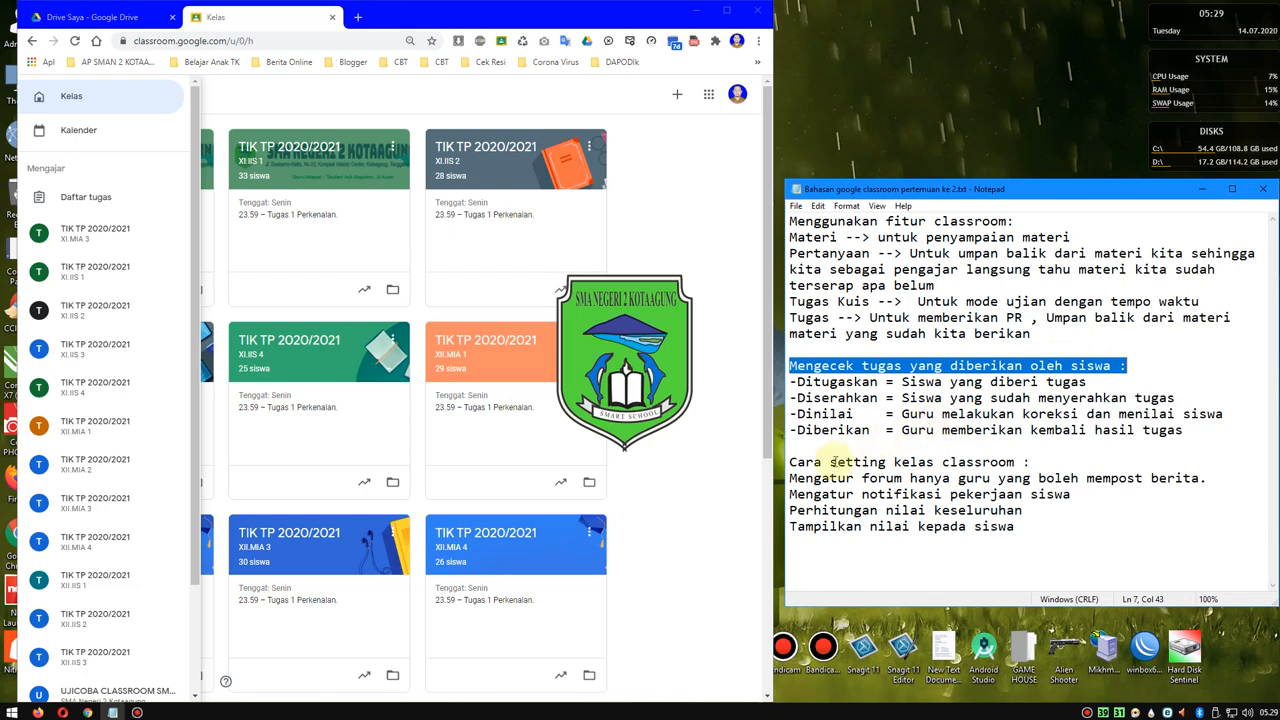
drag(790, 462, 1030, 457)
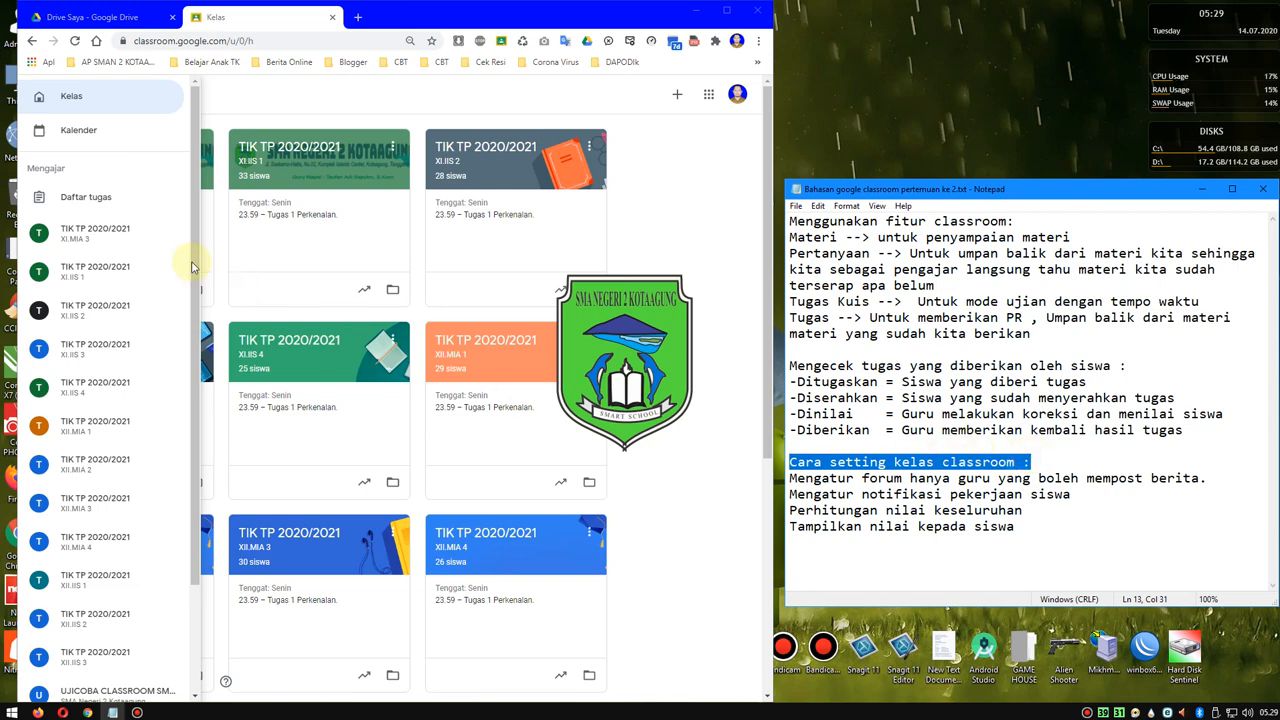
click(87, 106)
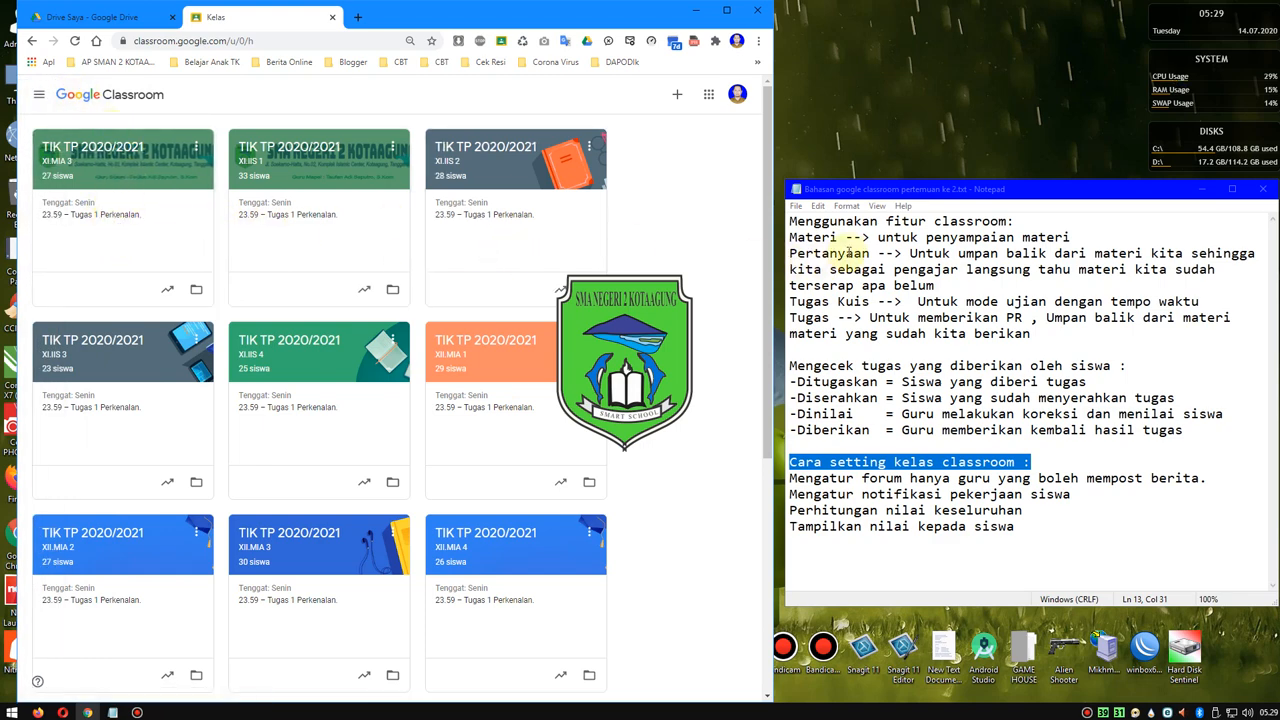
- Highlight the word Materi in the notes and open the Tugas Kelas page of the XI.MIA 3 class
drag(837, 237, 786, 238)
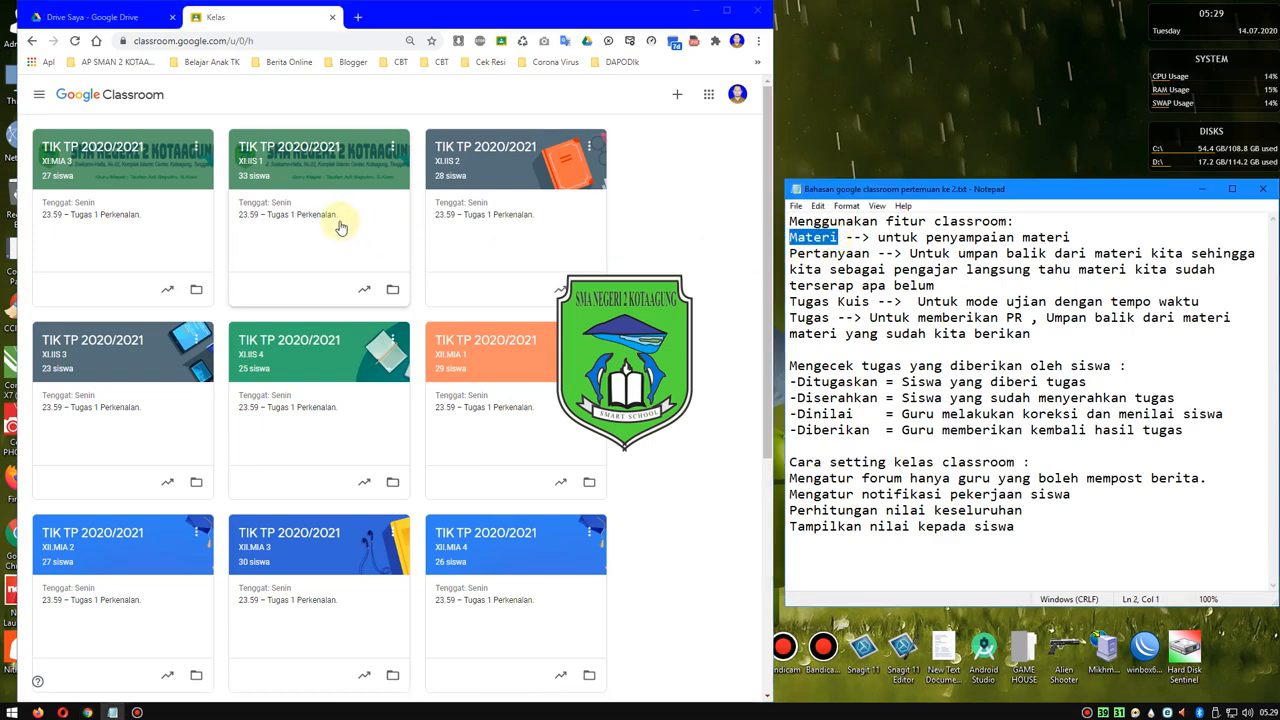
click(95, 160)
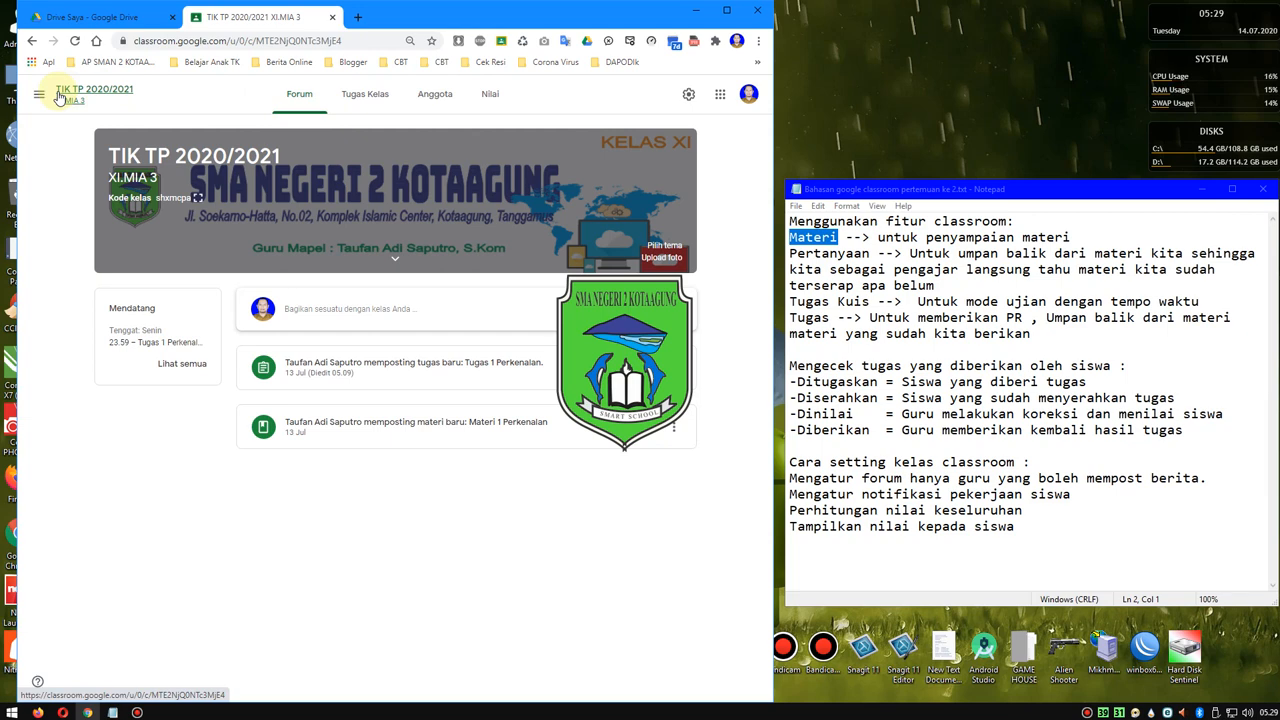
click(360, 100)
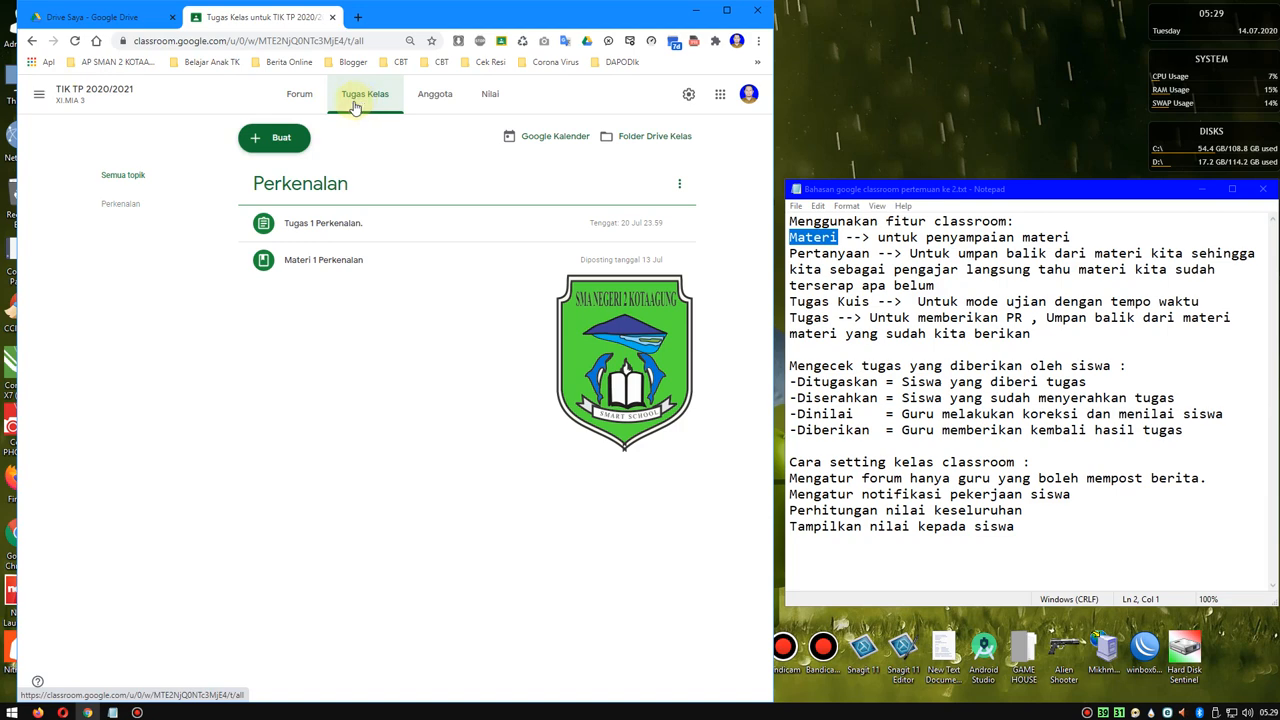
- Open a blank Materi form, examine its title and description fields, and close it without posting
click(256, 145)
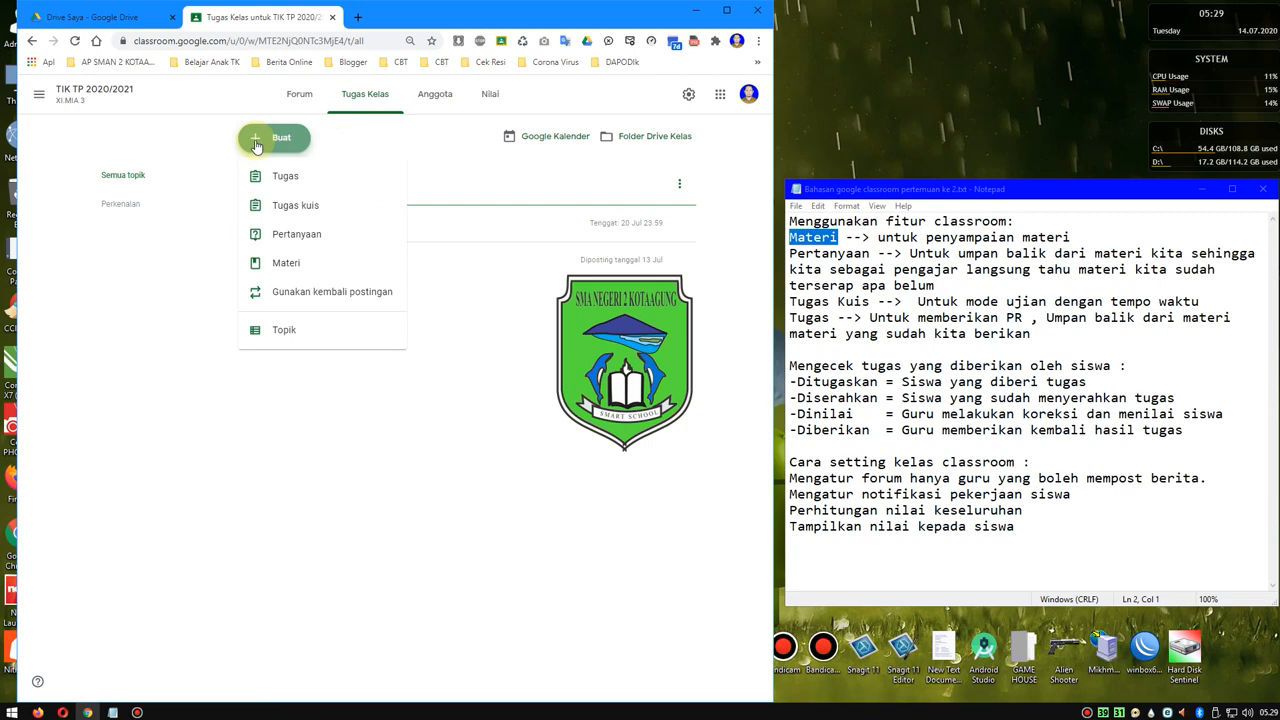
click(281, 266)
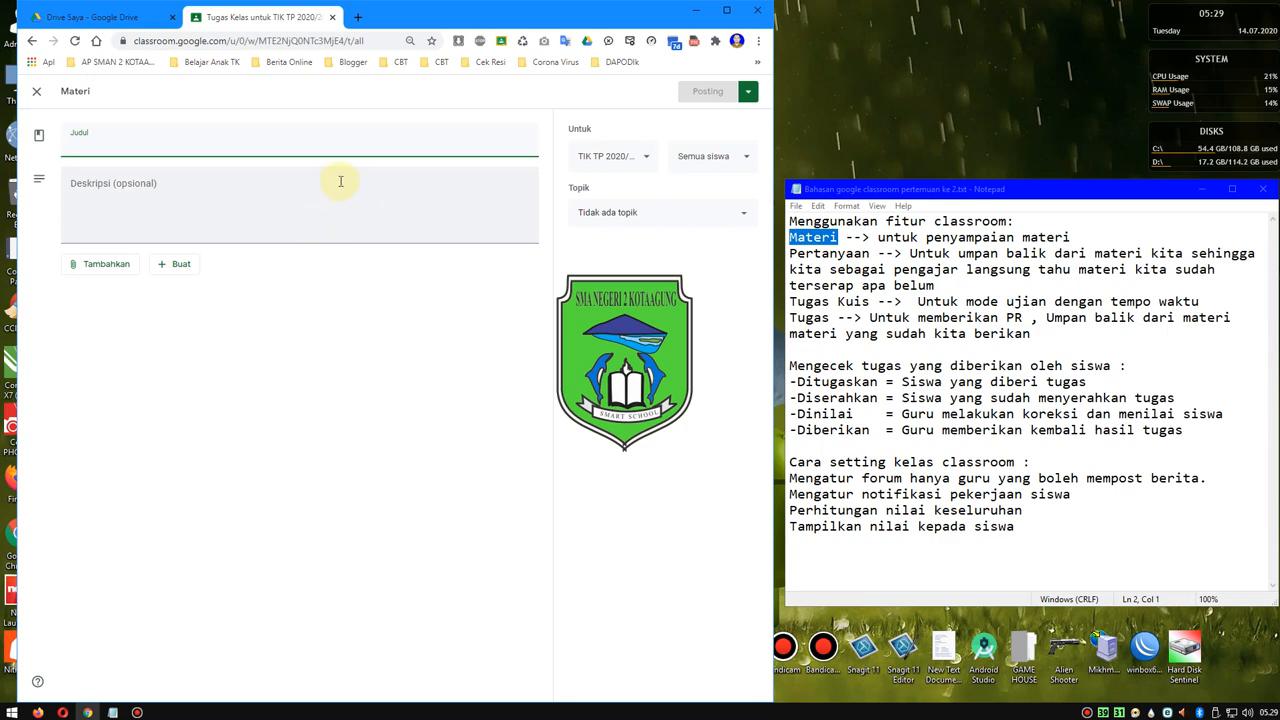
click(129, 201)
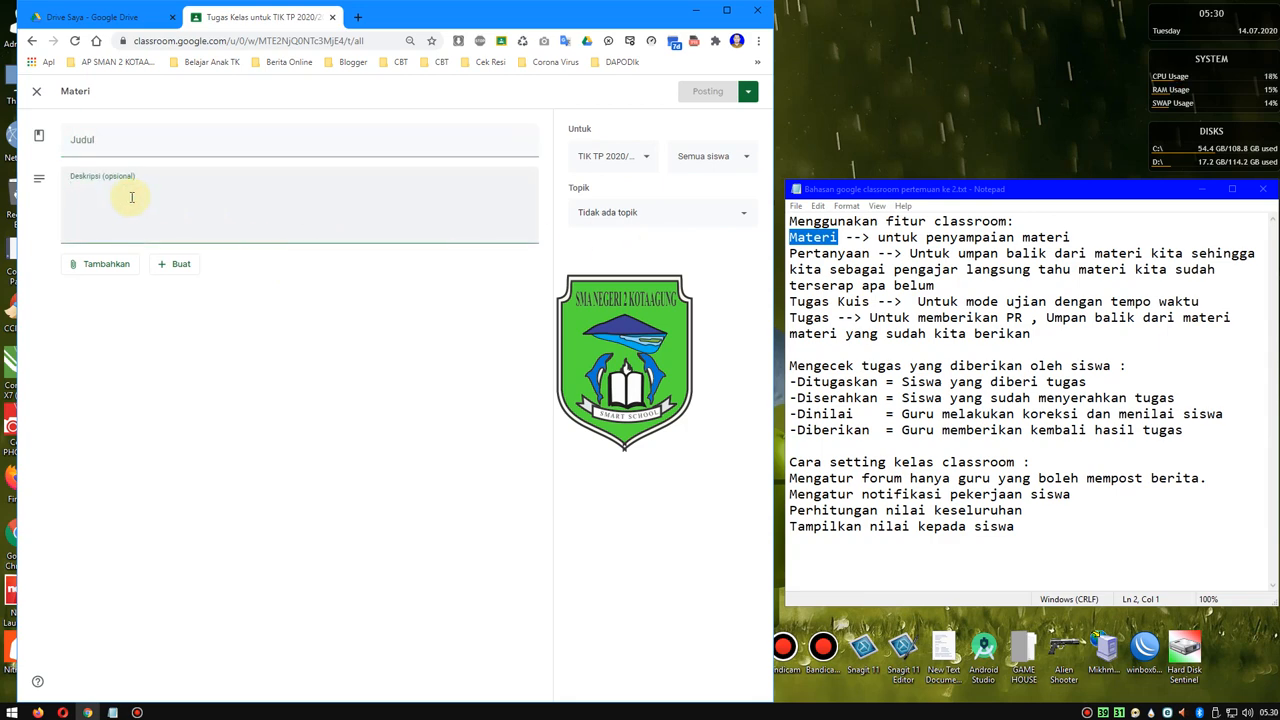
click(102, 138)
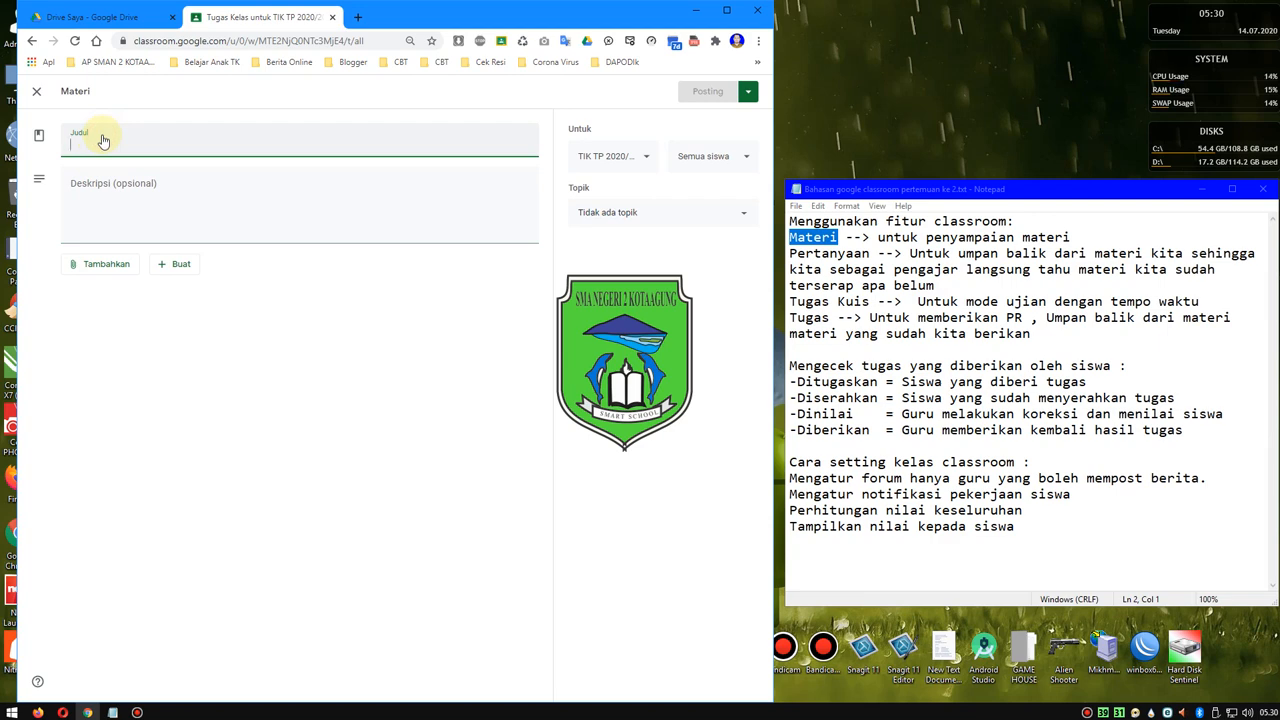
click(37, 92)
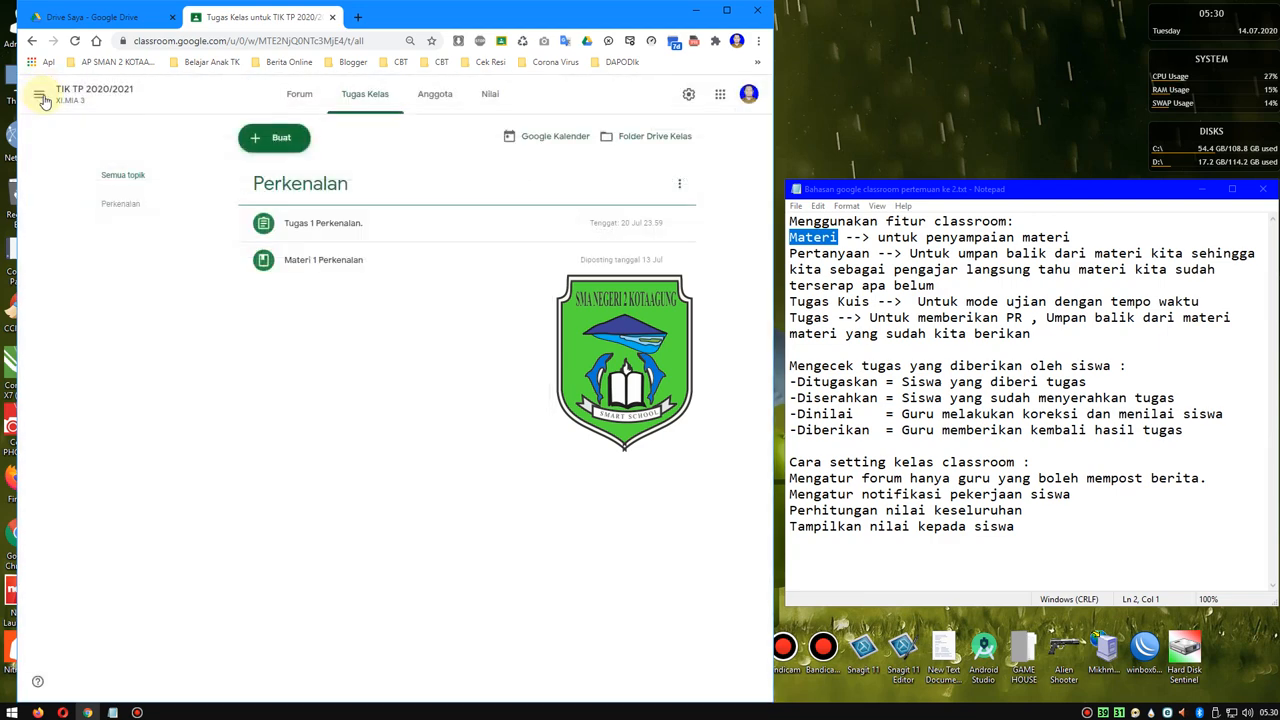
- Expand the Materi 1 Perkenalan post and read through its description down to the attached photo
click(320, 262)
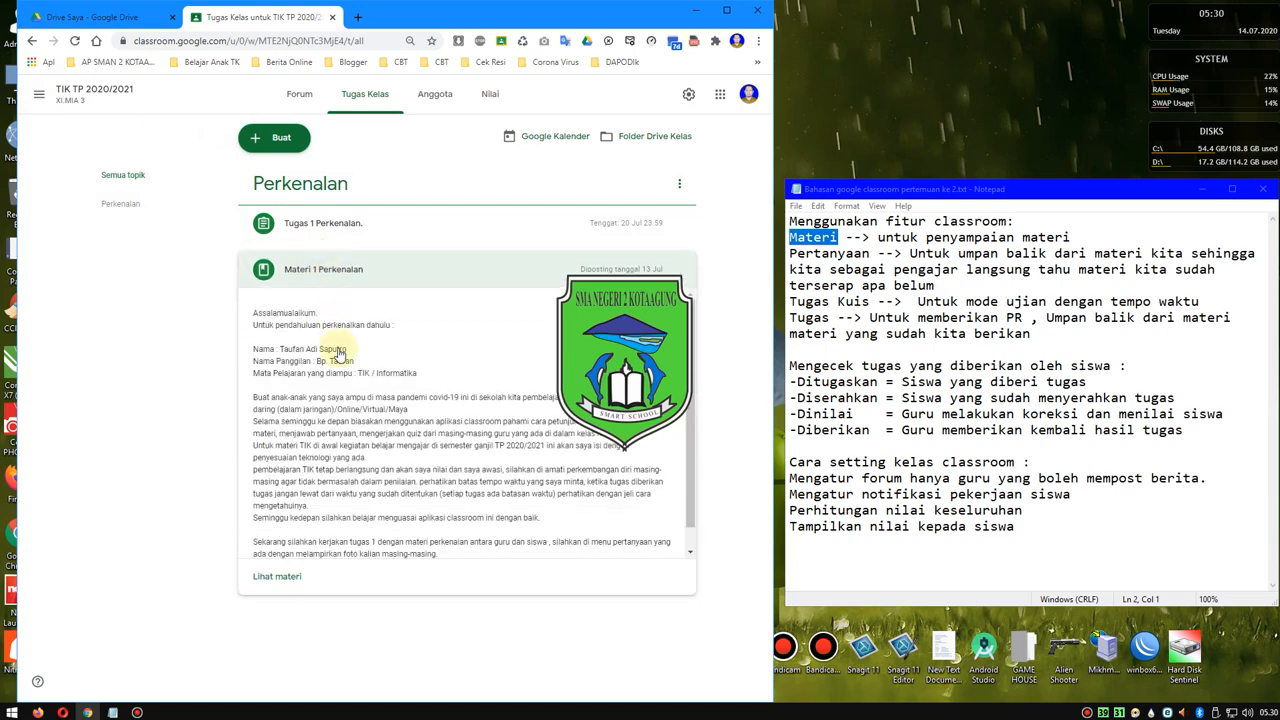
scroll(340, 372, down, 3)
scroll(340, 370, up, 3)
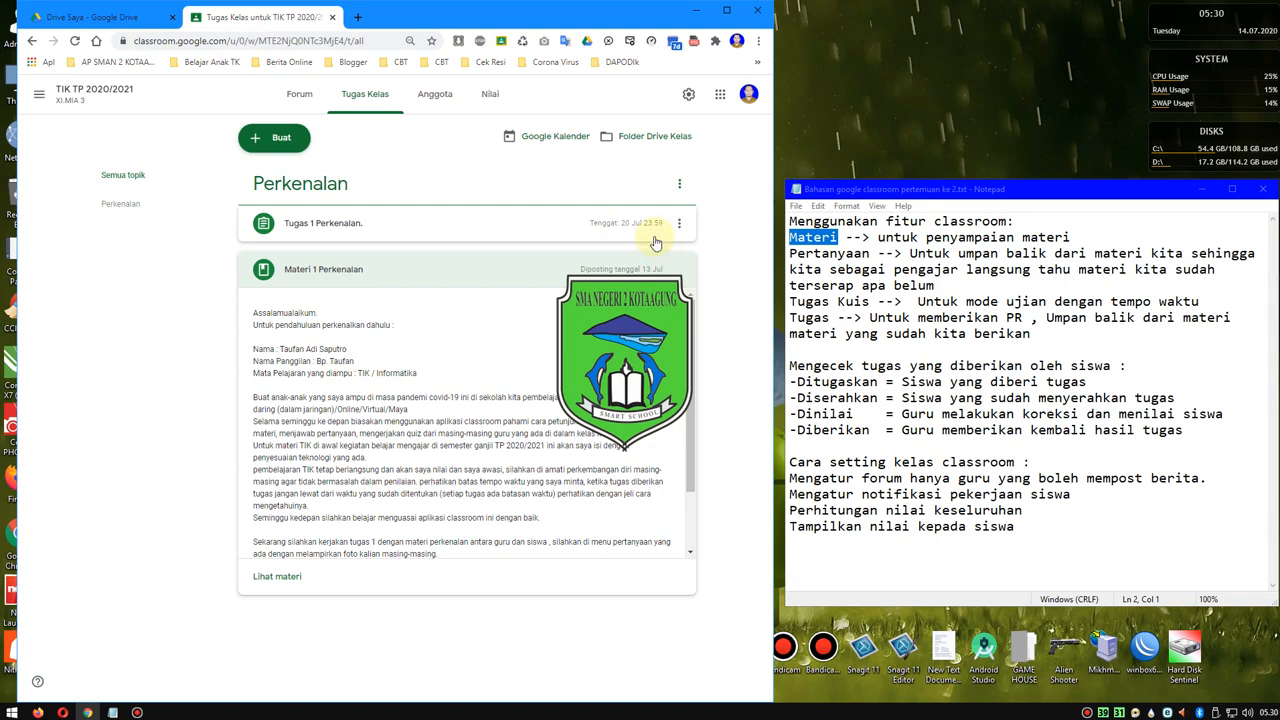
drag(692, 328, 692, 400)
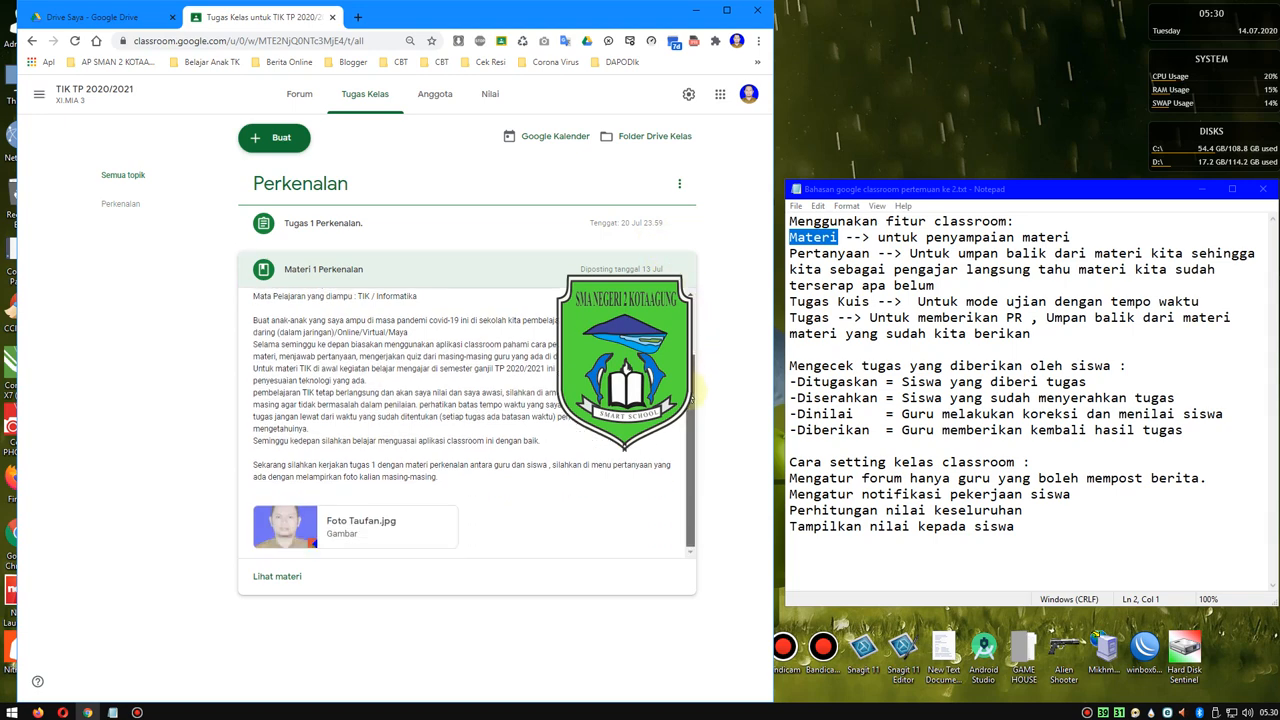
scroll(490, 360, up, 2)
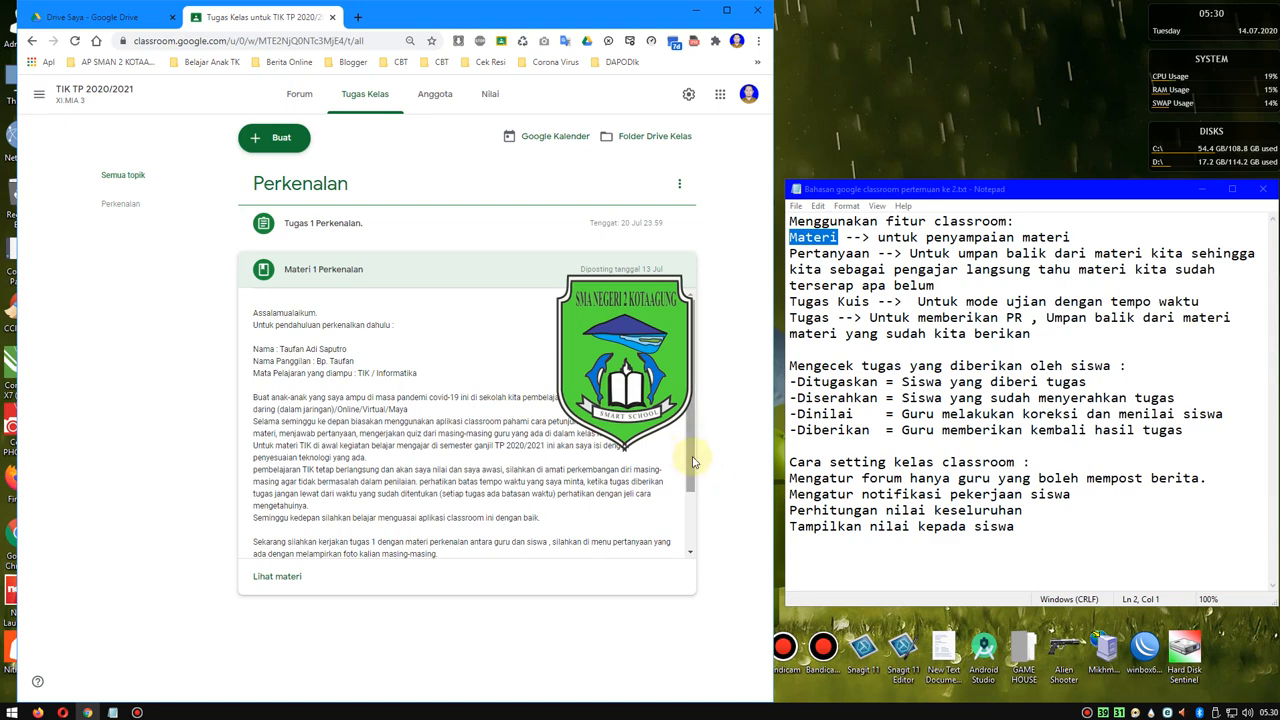
drag(690, 463, 695, 530)
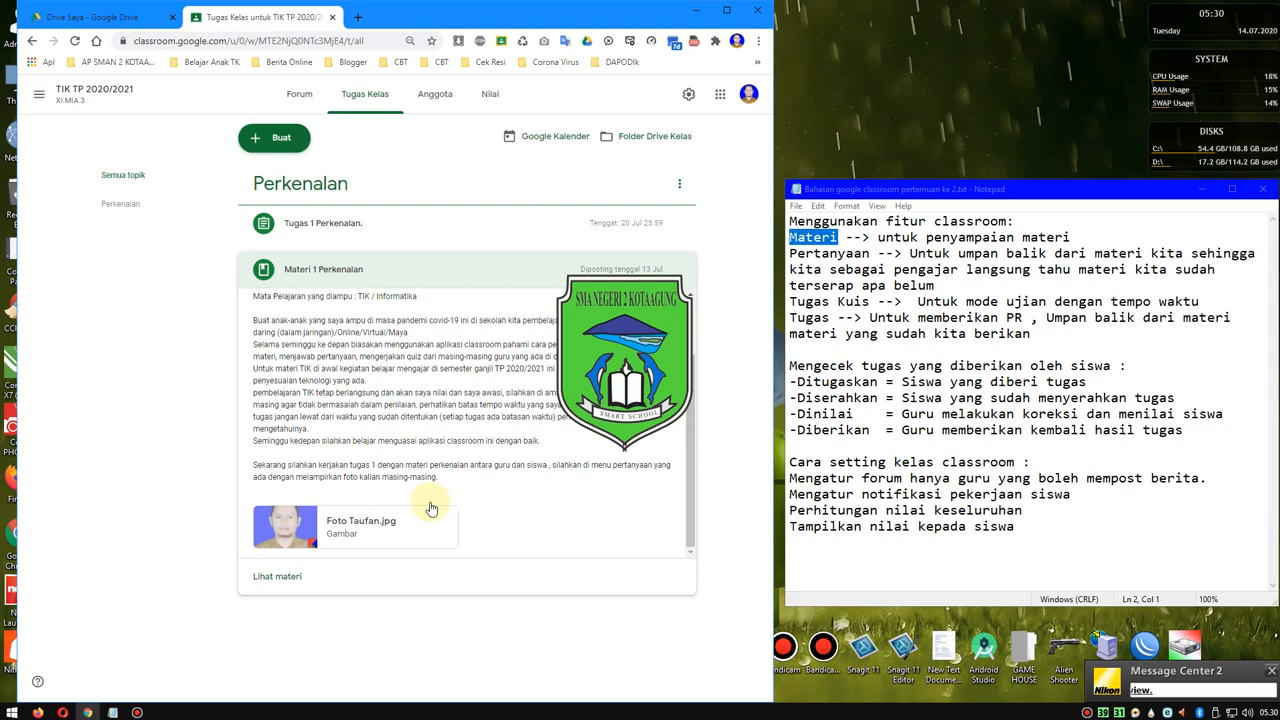
scroll(435, 505, up, 2)
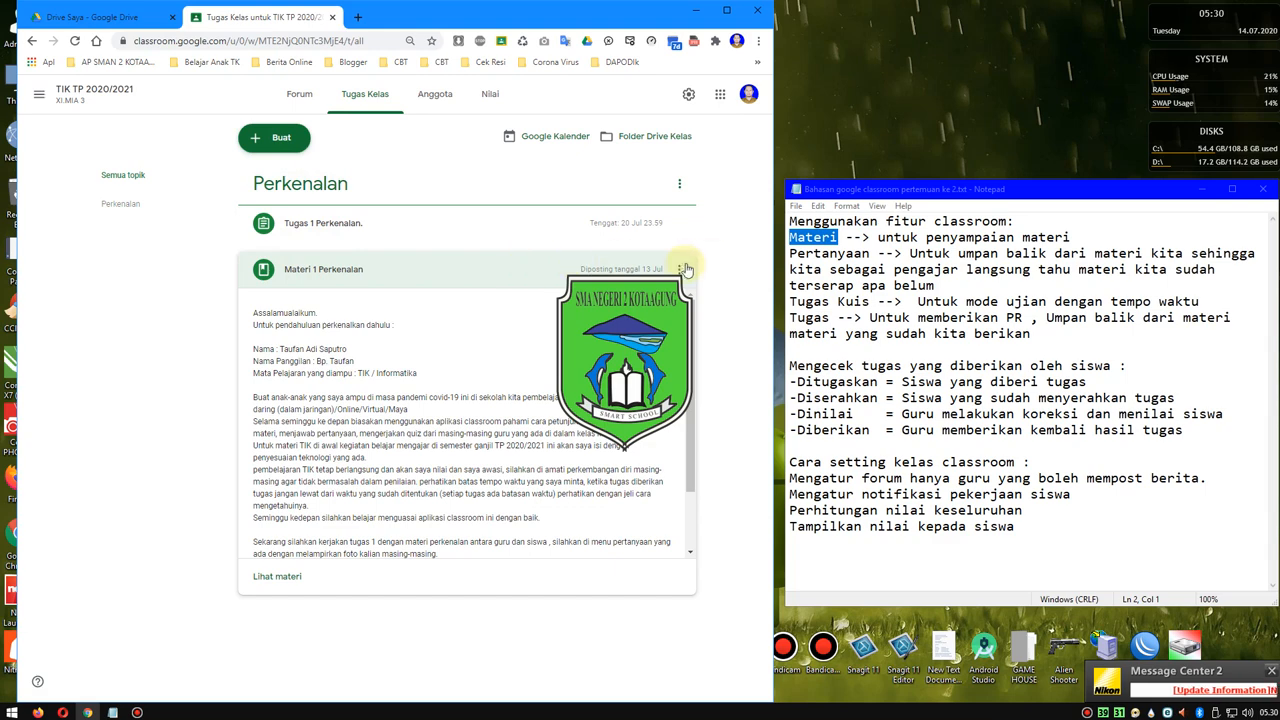
- Open the Materi 1 Perkenalan post for editing, check its topic and recipient options, and save the post
click(630, 287)
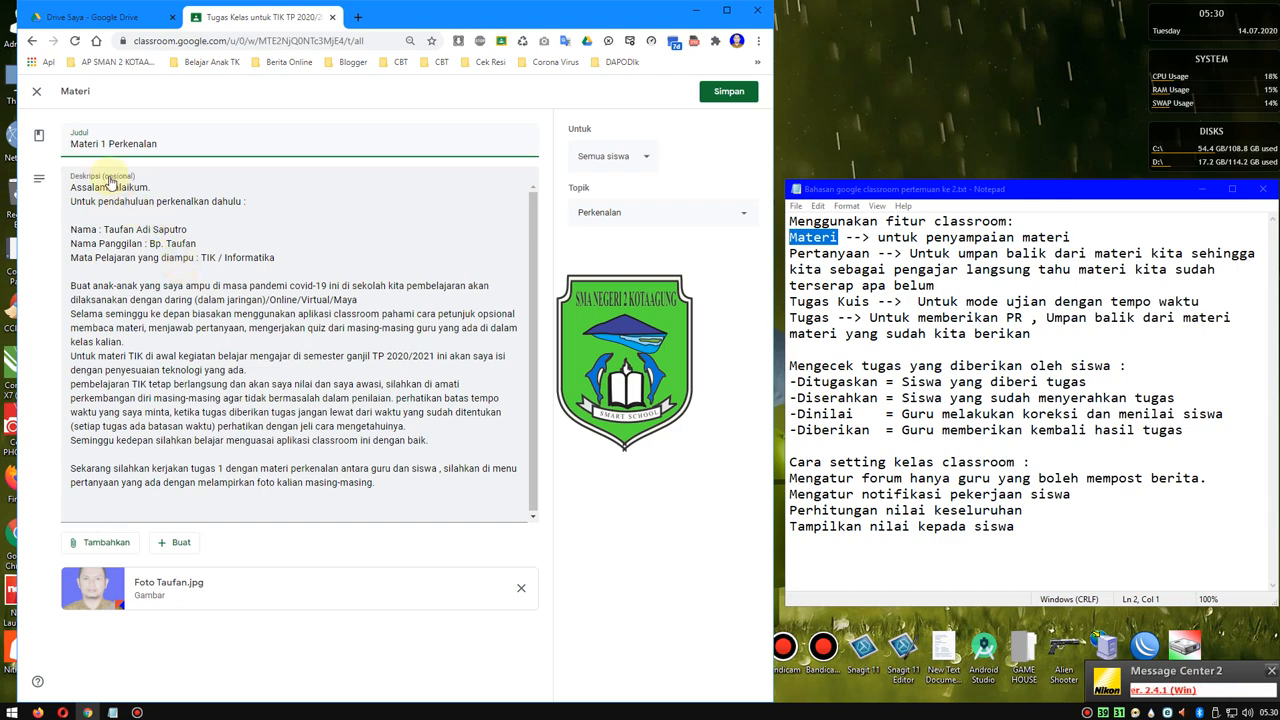
click(608, 222)
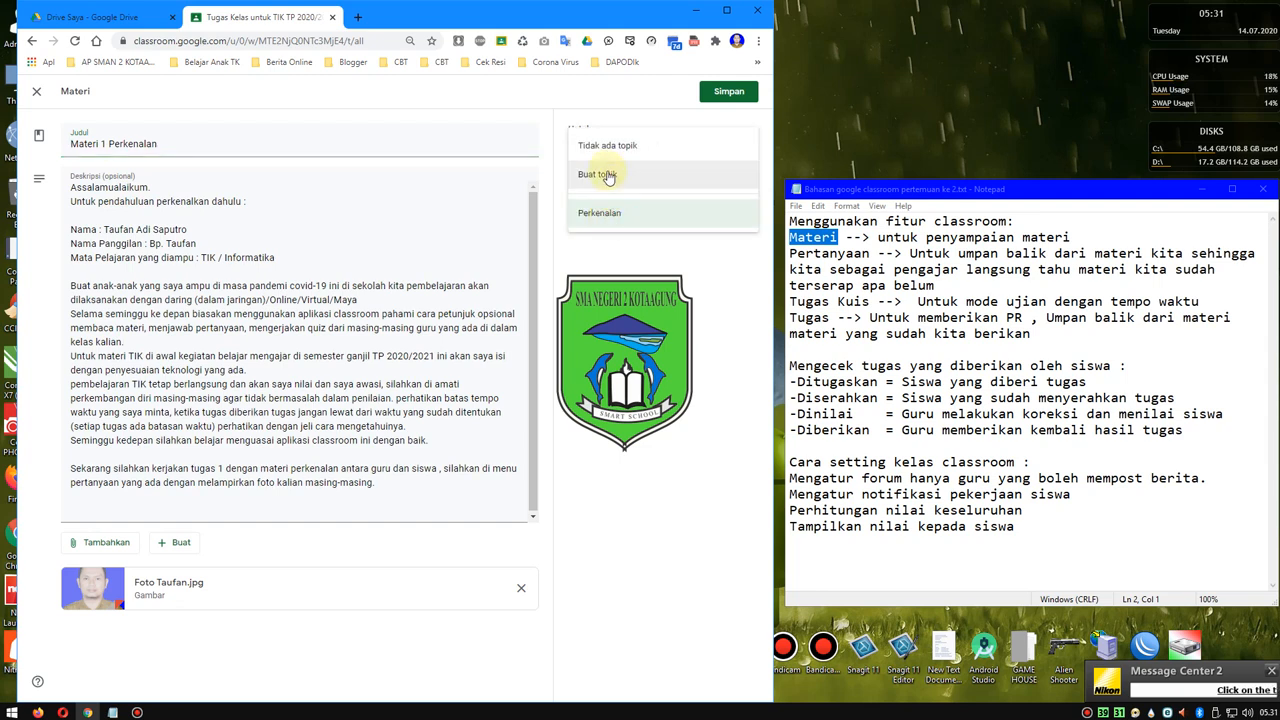
click(605, 263)
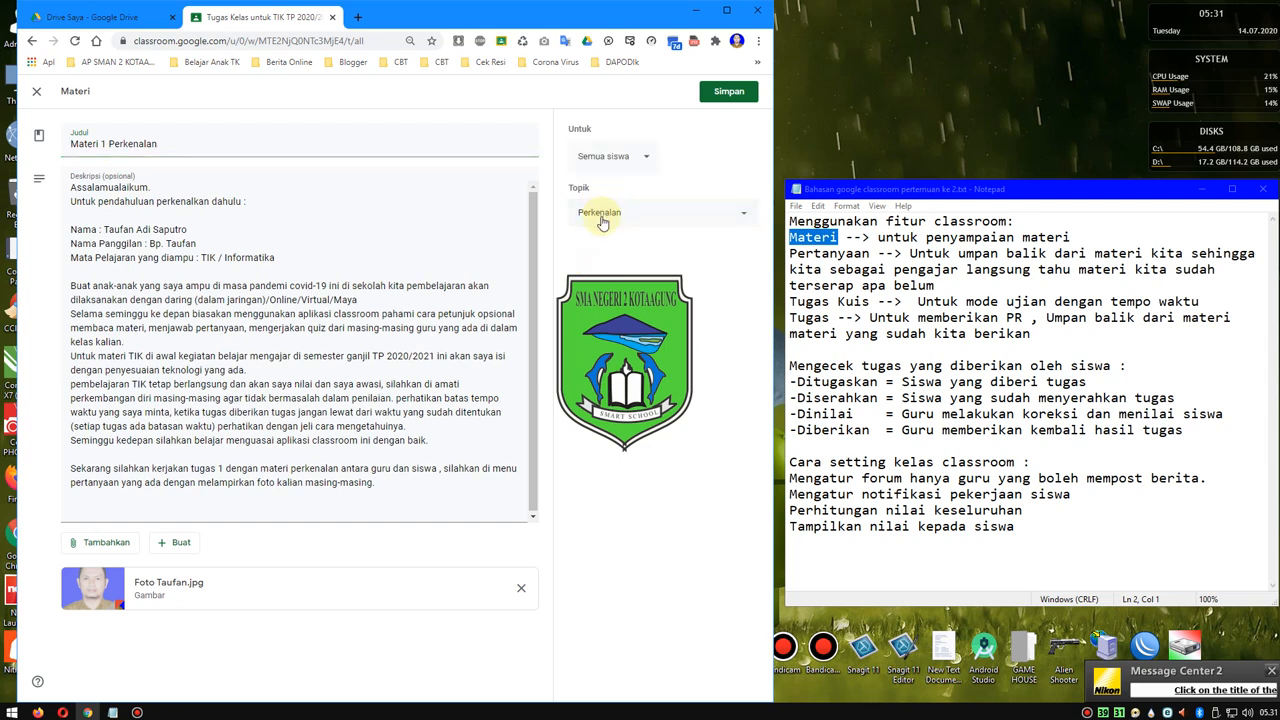
click(621, 165)
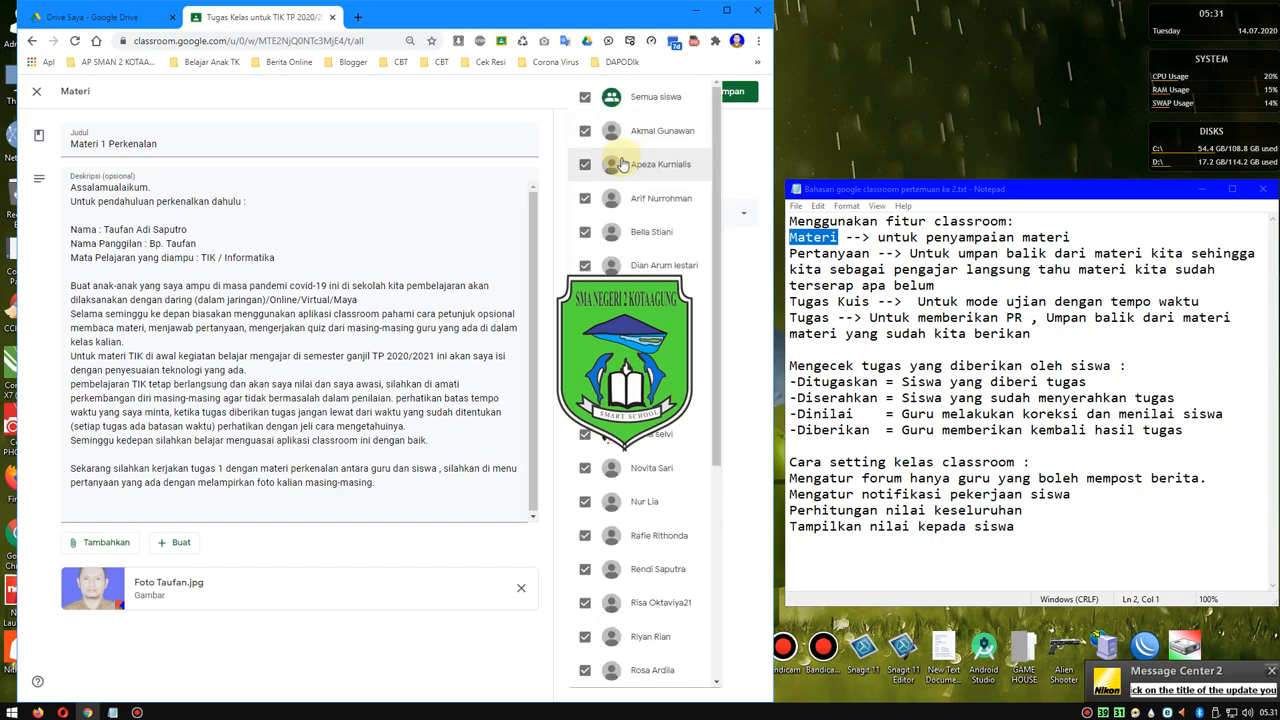
click(748, 160)
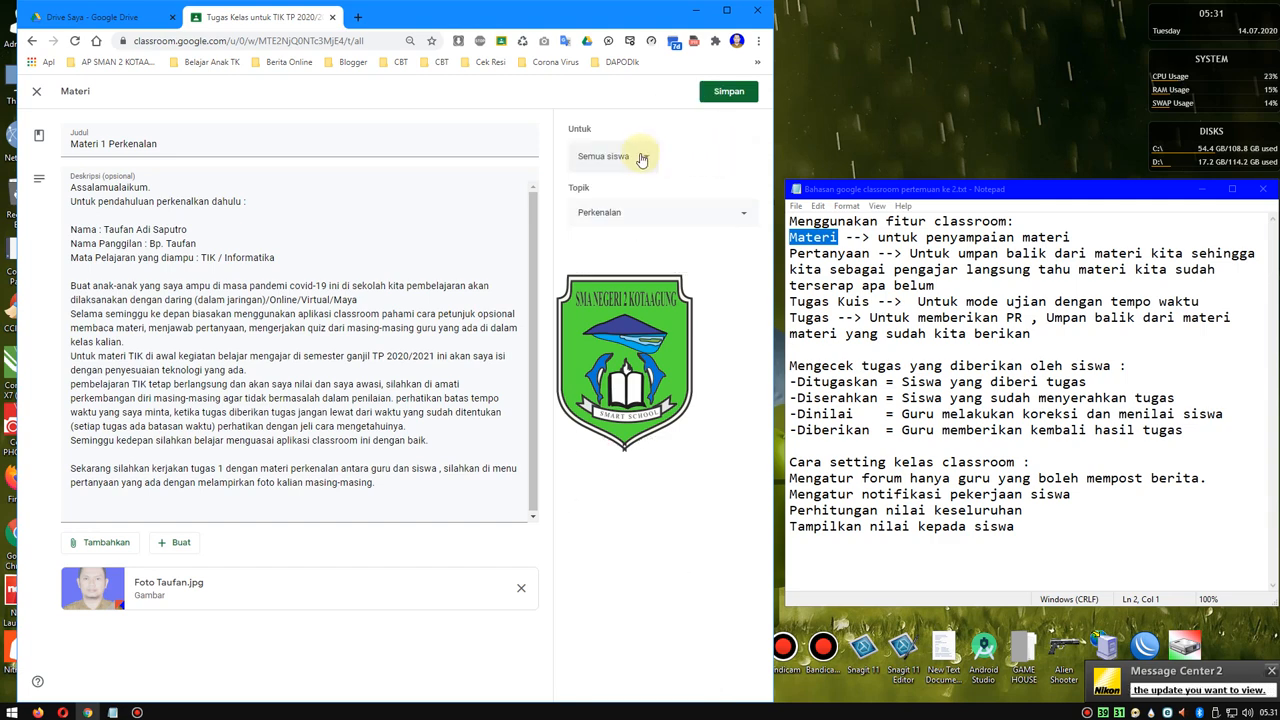
click(748, 218)
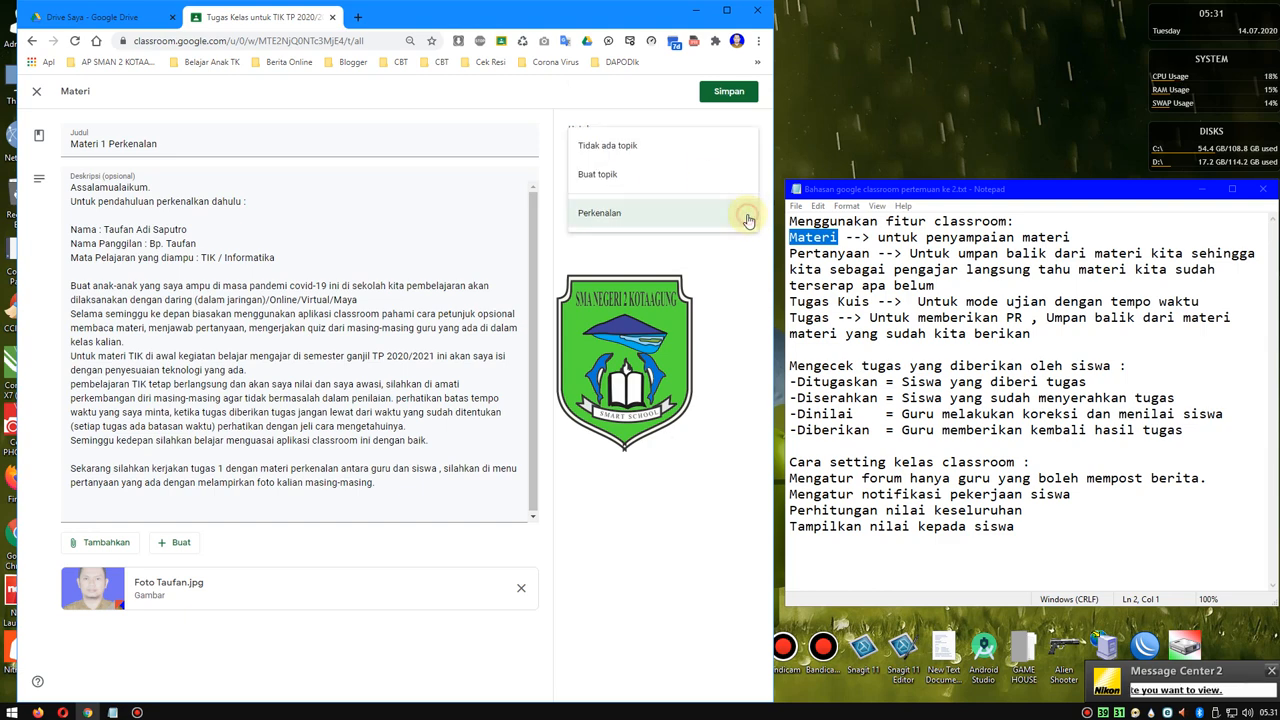
click(697, 307)
click(646, 157)
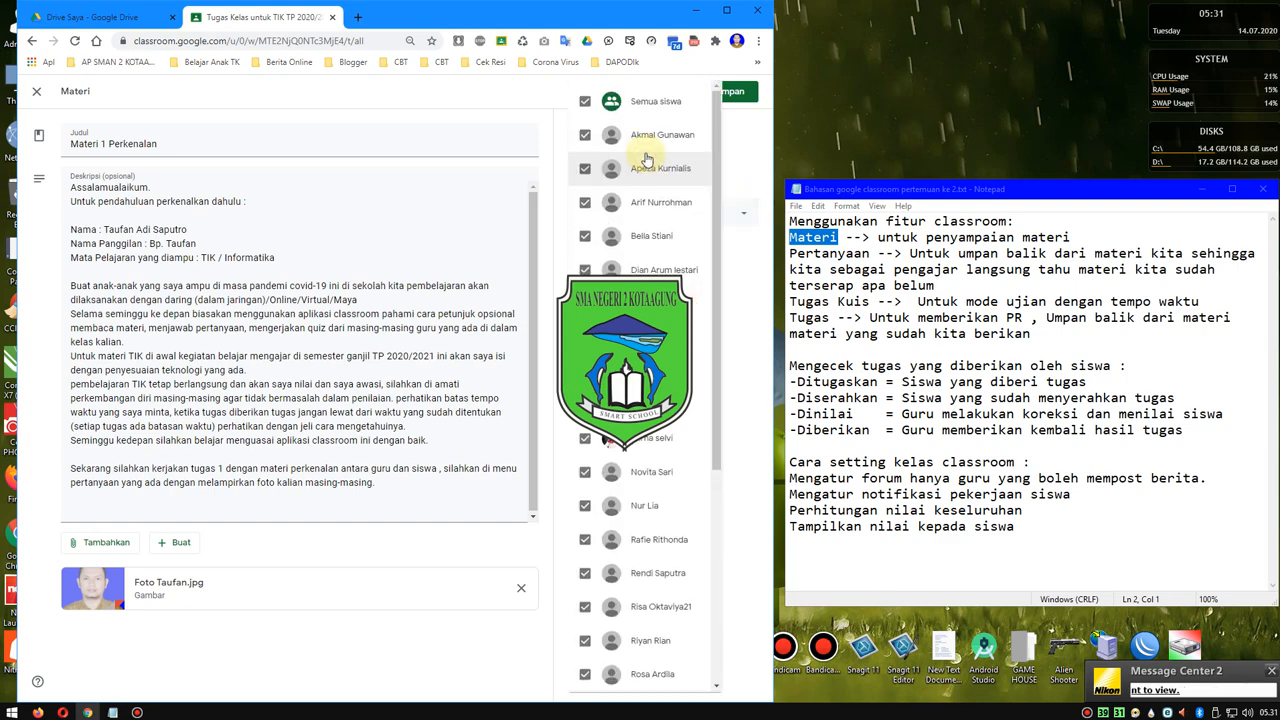
scroll(703, 220, up, 2)
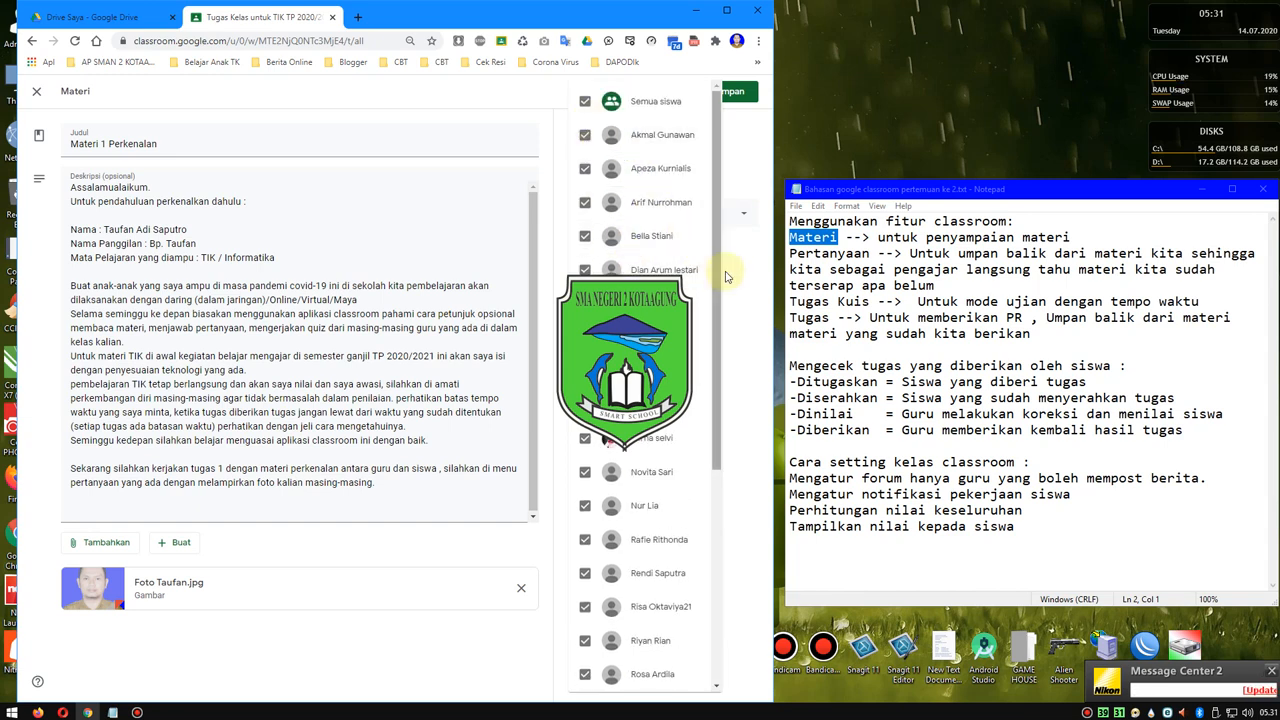
click(739, 158)
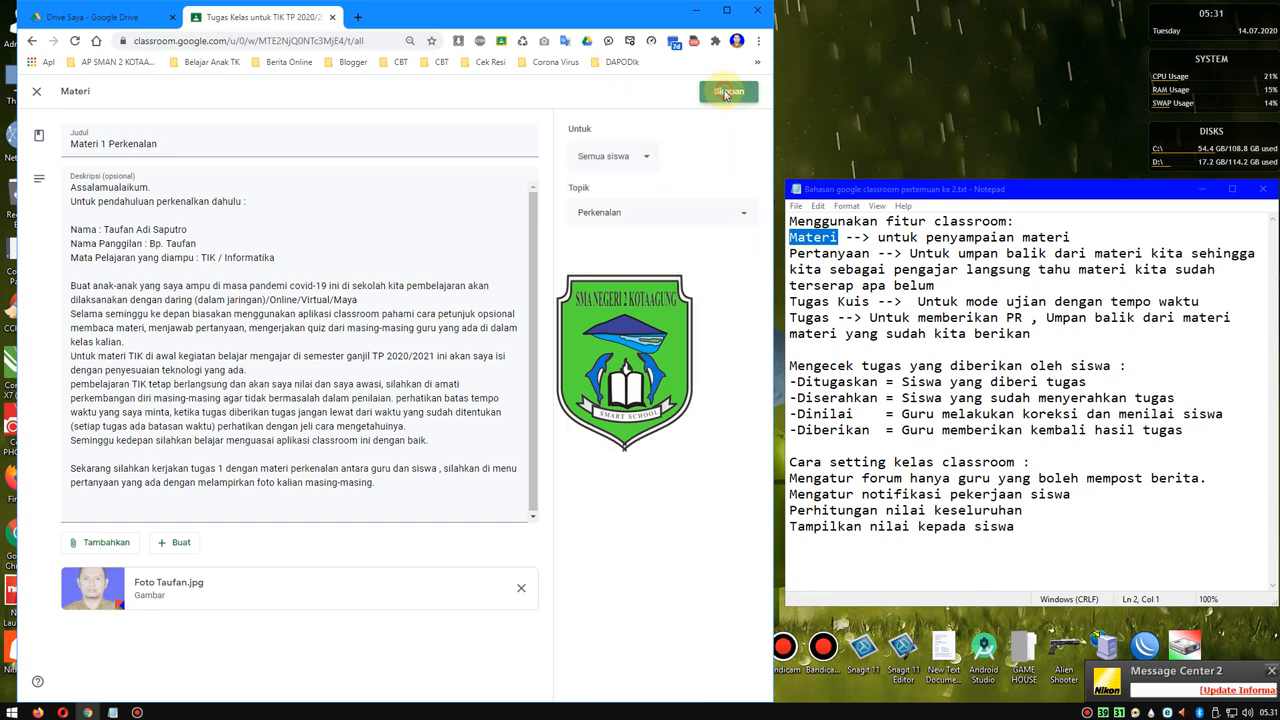
click(728, 91)
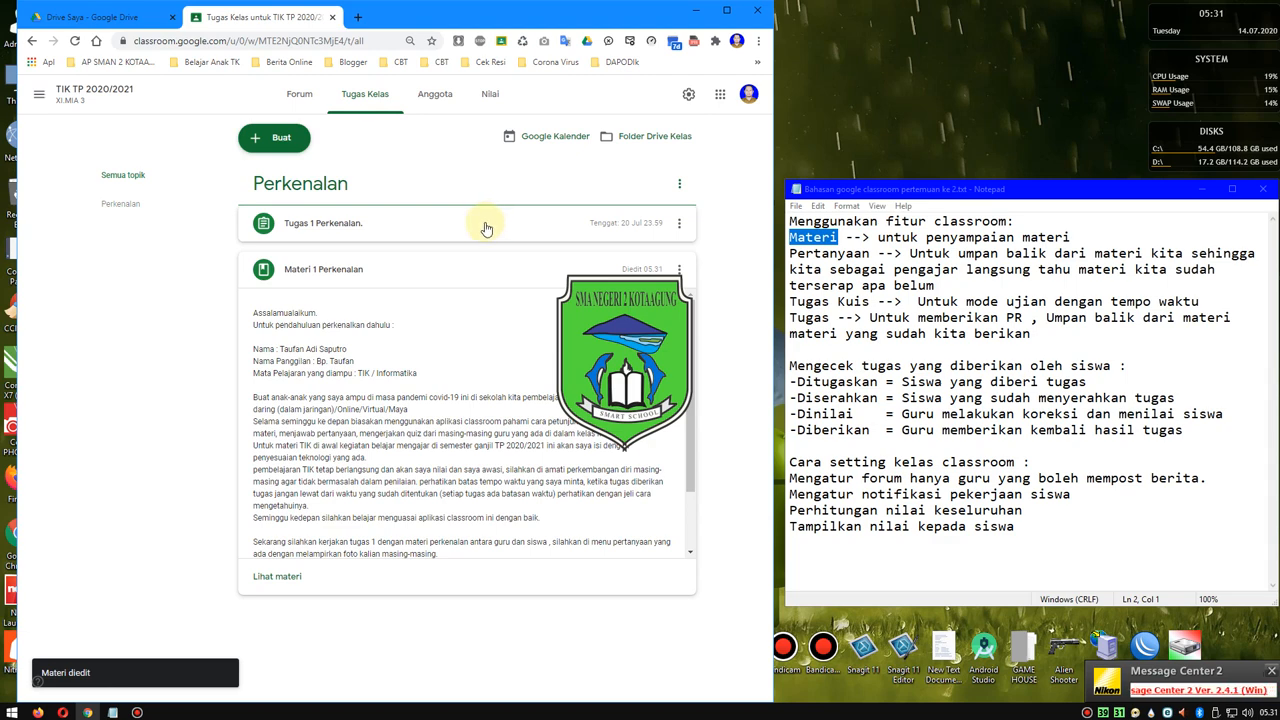
click(273, 137)
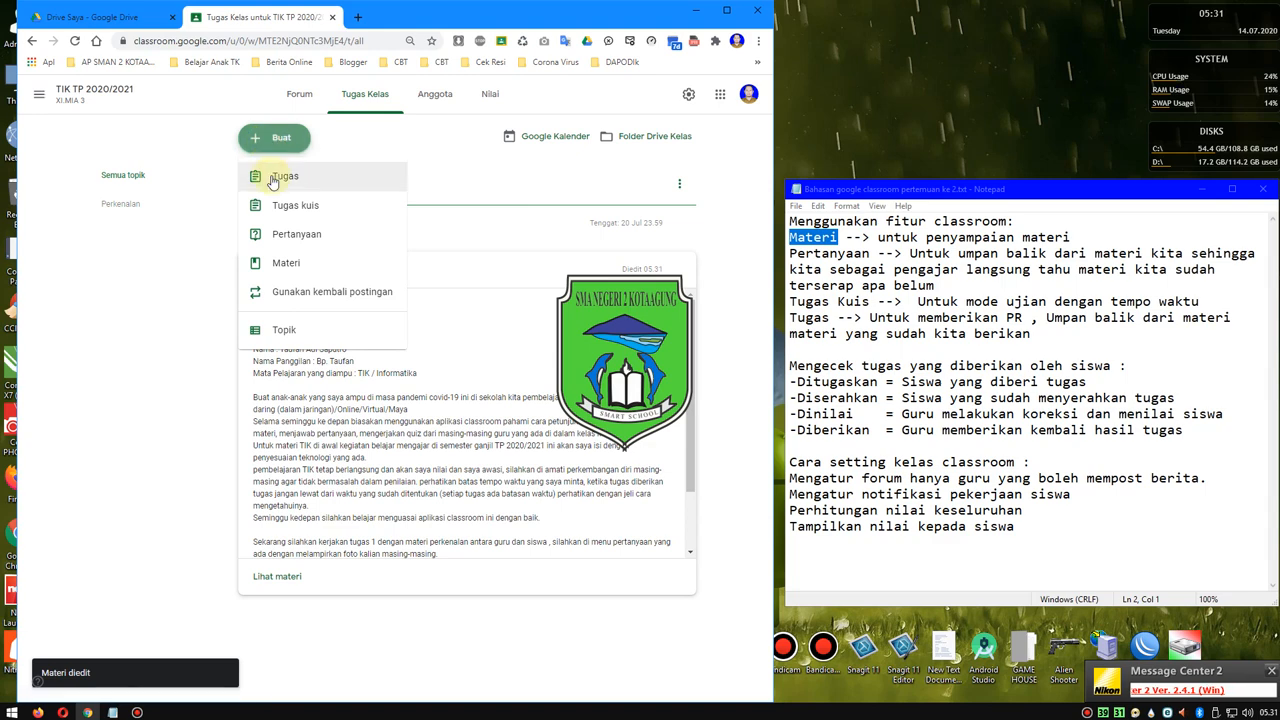
click(288, 265)
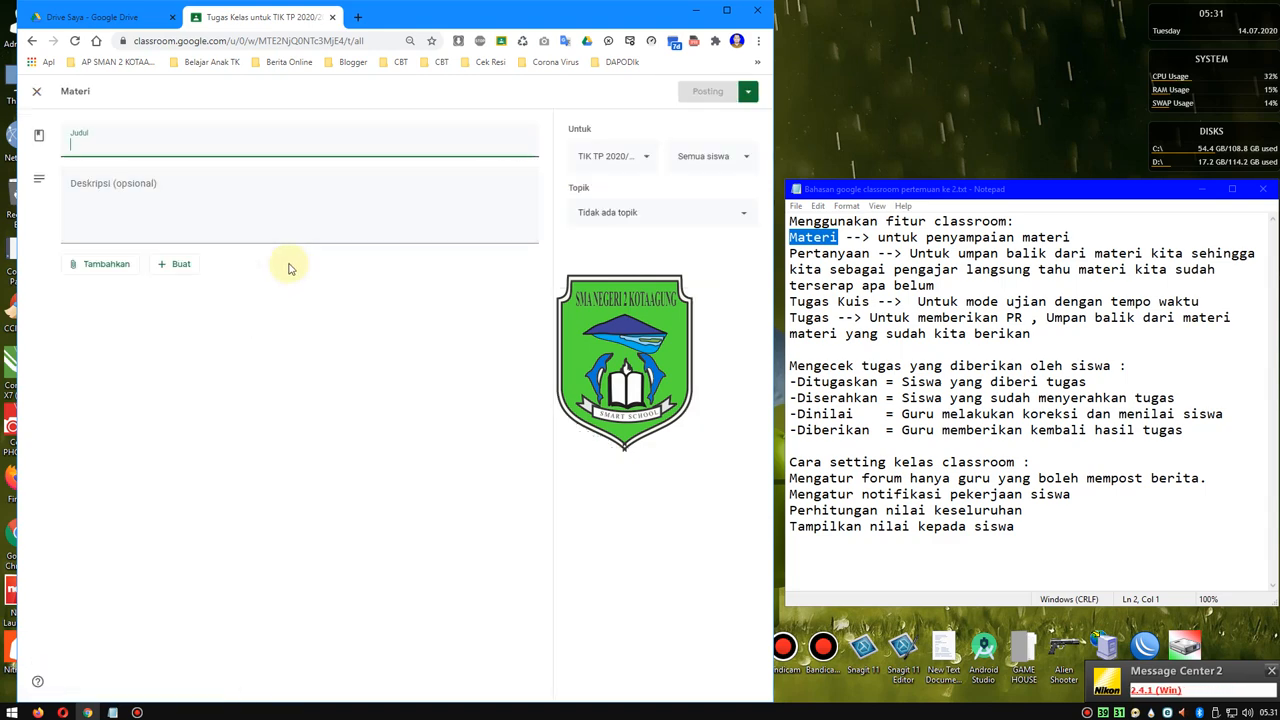
click(31, 42)
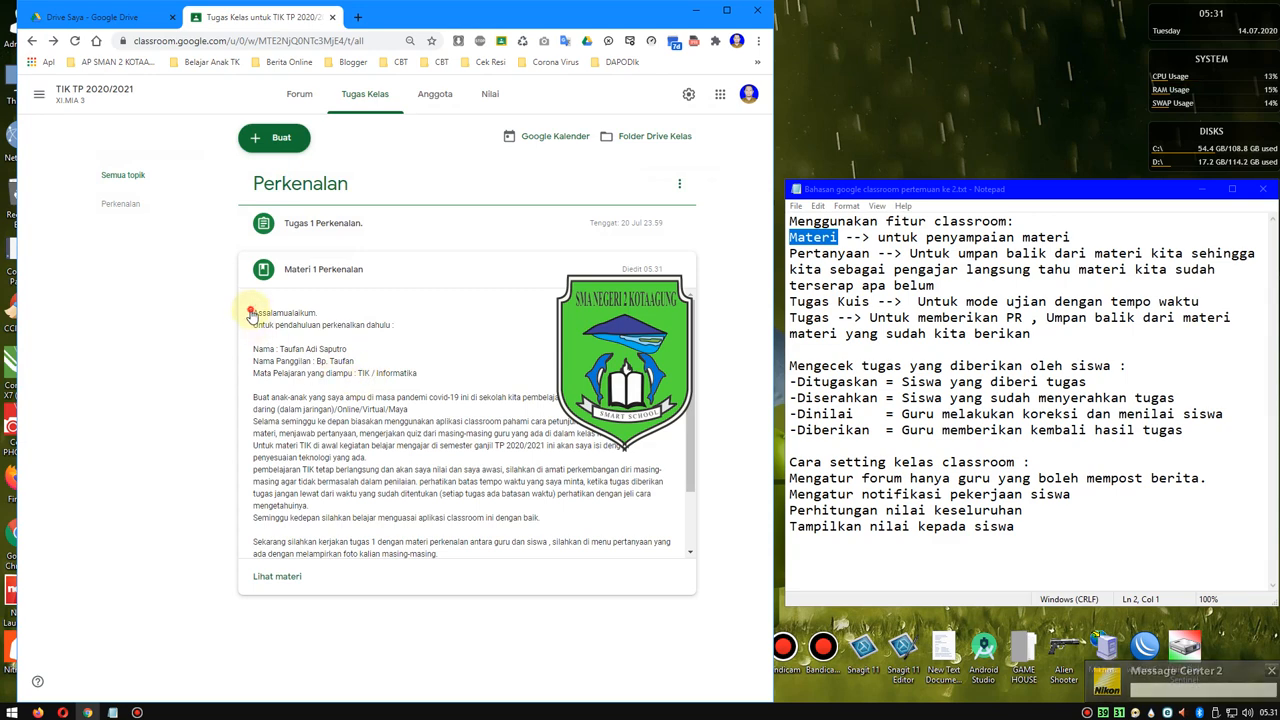
- Switch to Notepad and copy the entire text of the meeting outline
drag(251, 313, 356, 408)
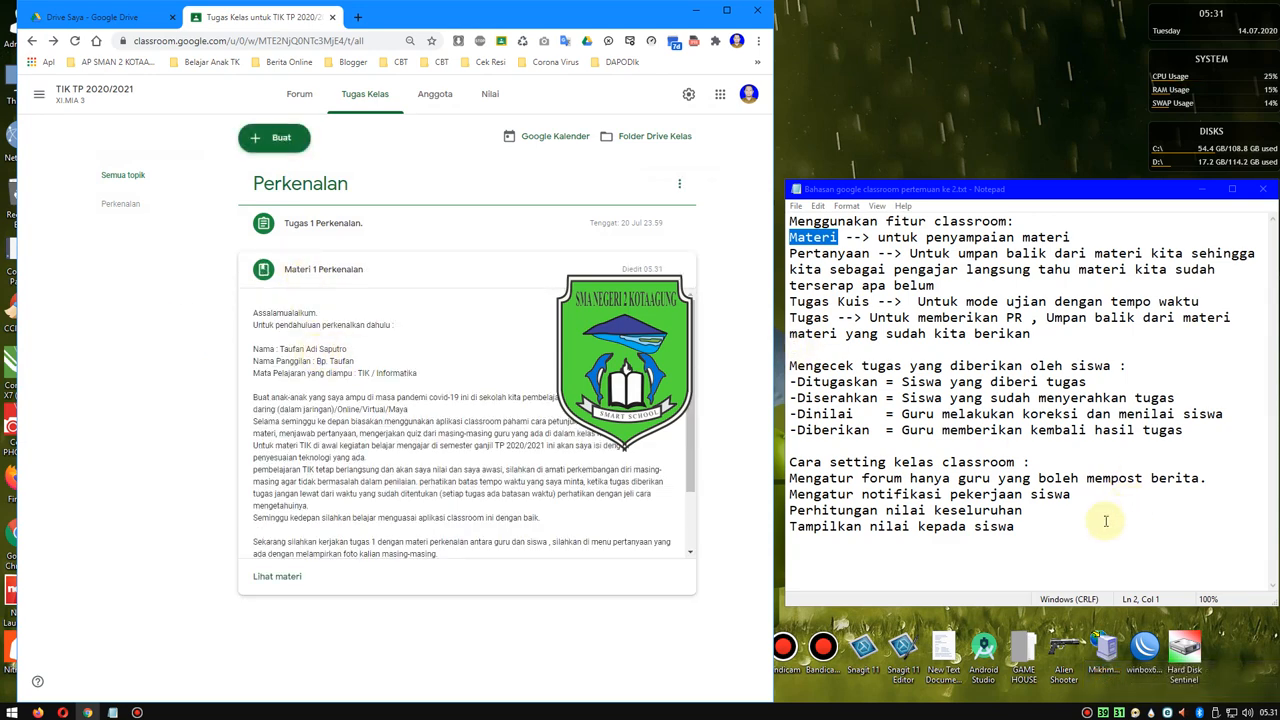
drag(1105, 522, 760, 214)
right_click(826, 230)
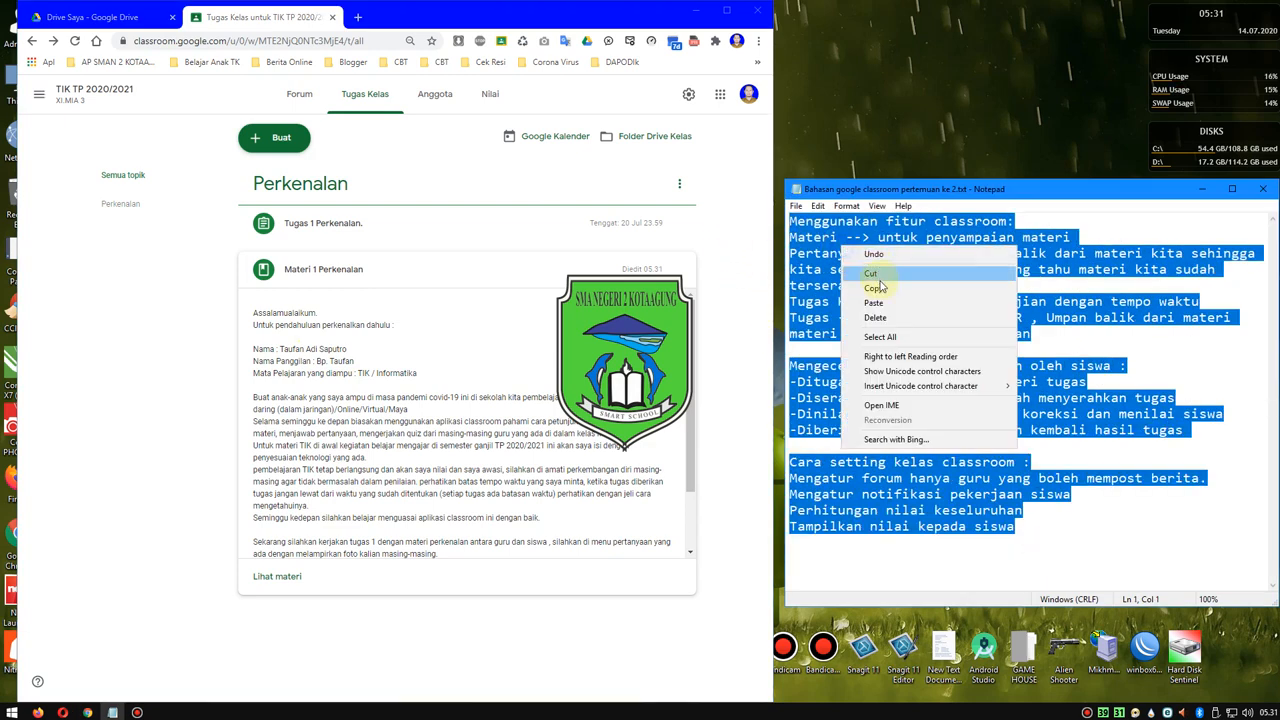
click(850, 266)
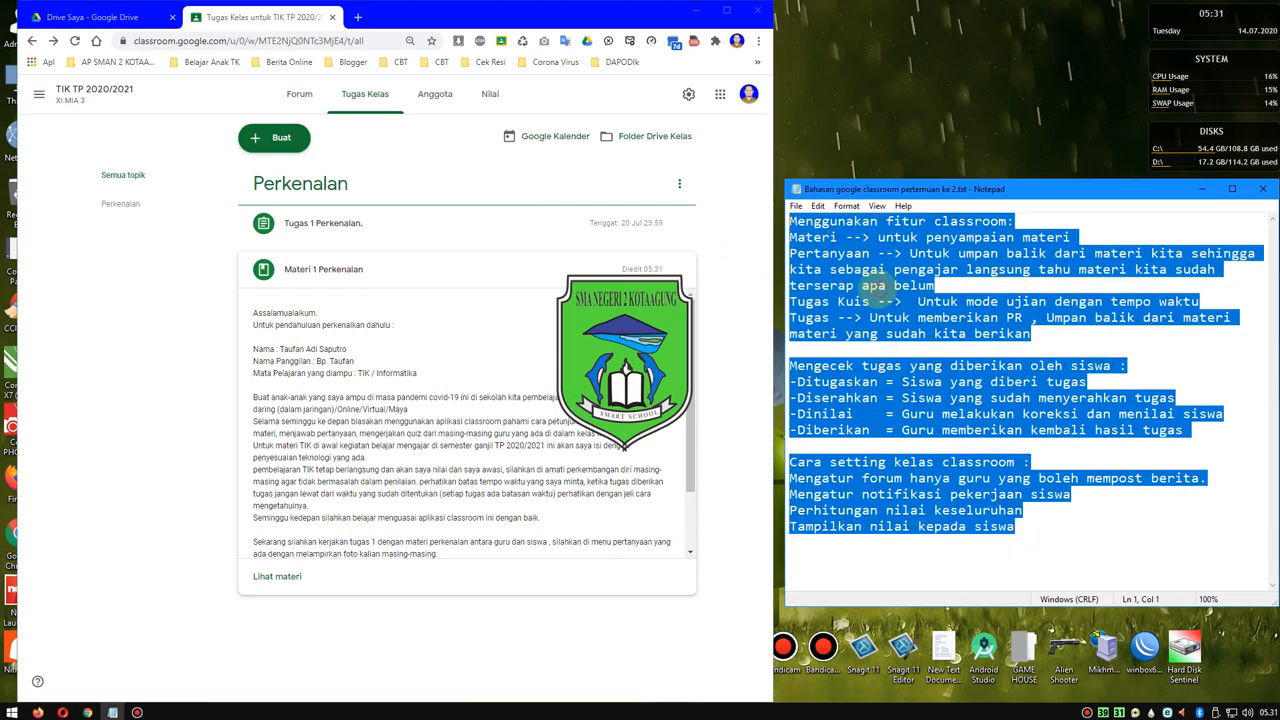
- Create a new Materi post in Google Classroom and paste the copied meeting outline into its description
click(274, 137)
click(287, 265)
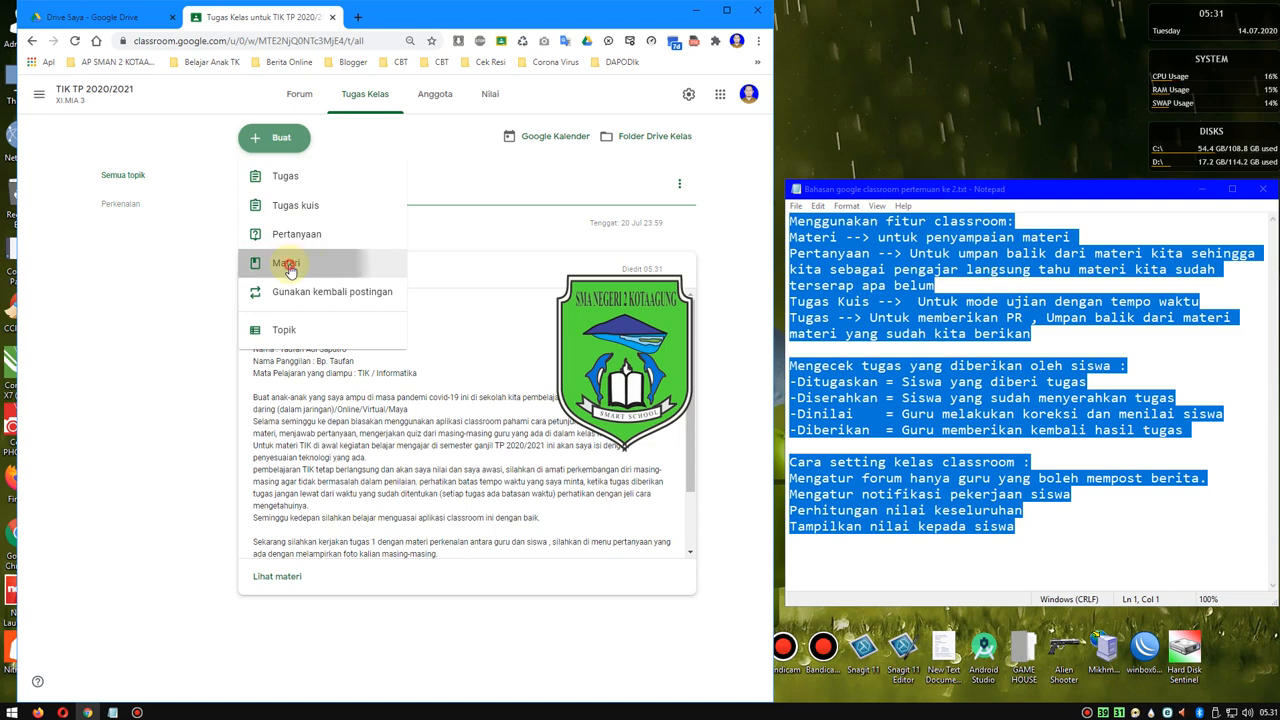
click(155, 199)
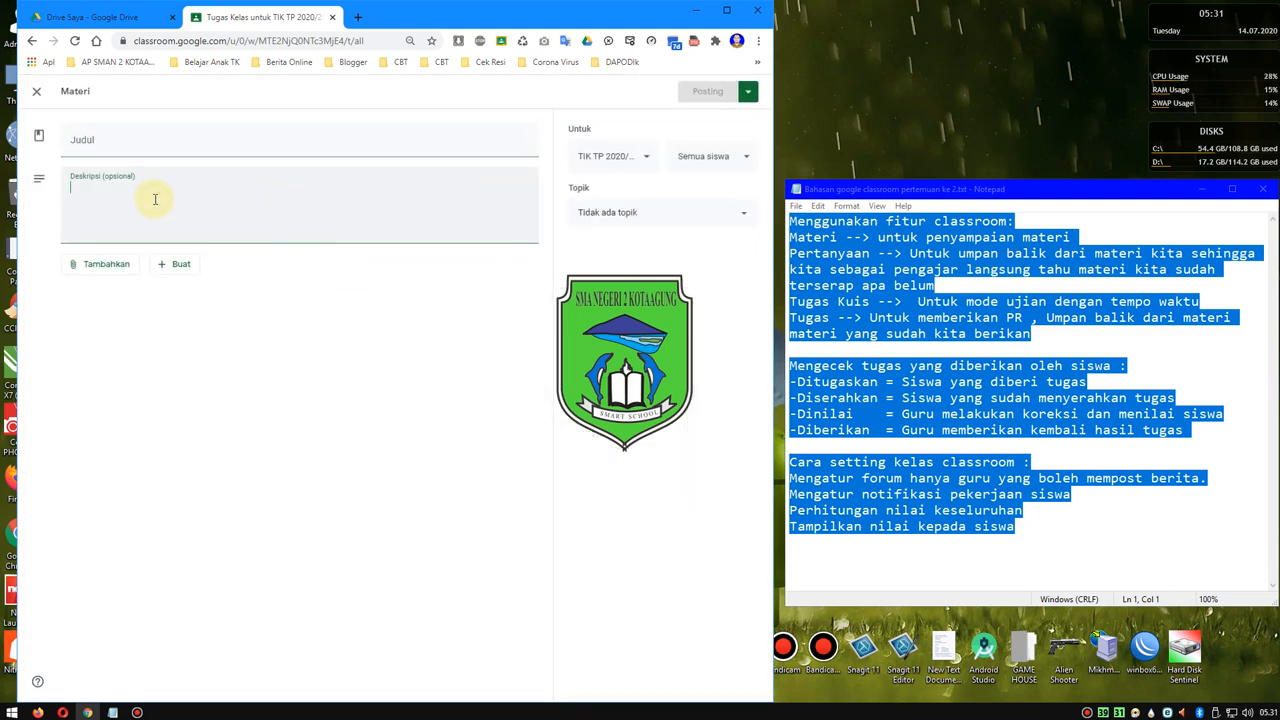
right_click(156, 201)
click(203, 288)
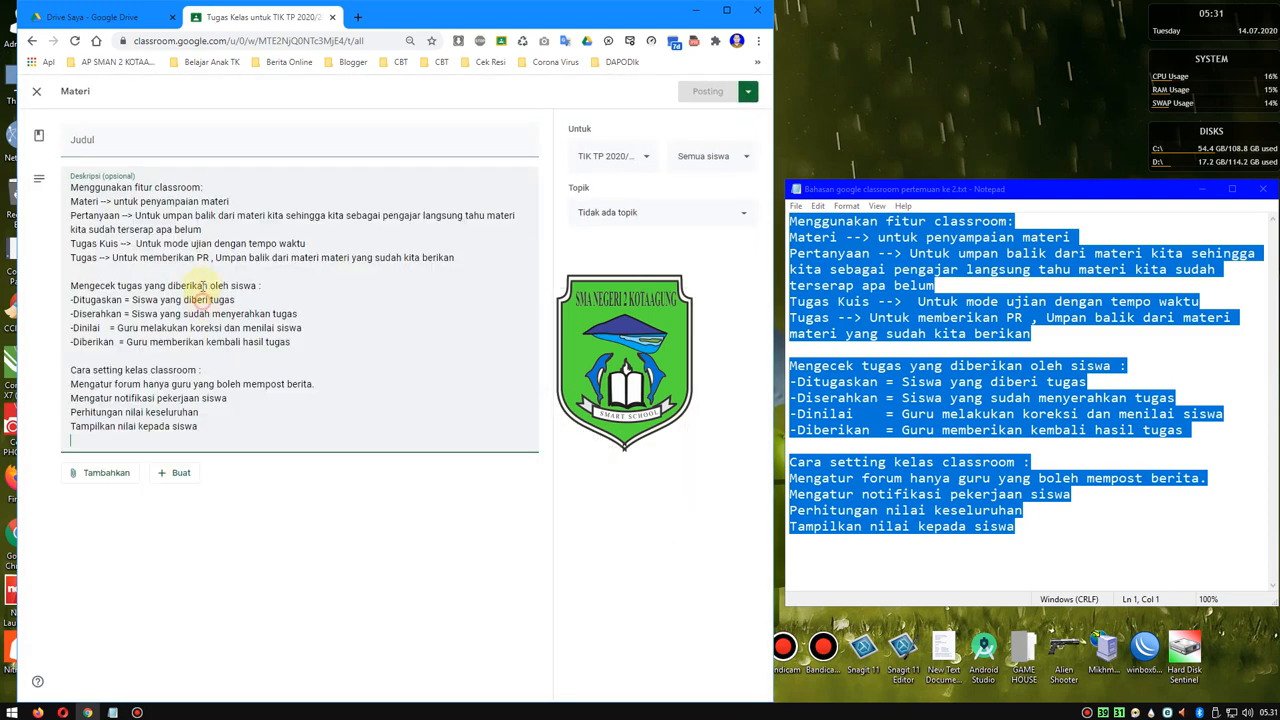
- Title the material "Materi belajar classroom"
click(203, 140)
text(M)
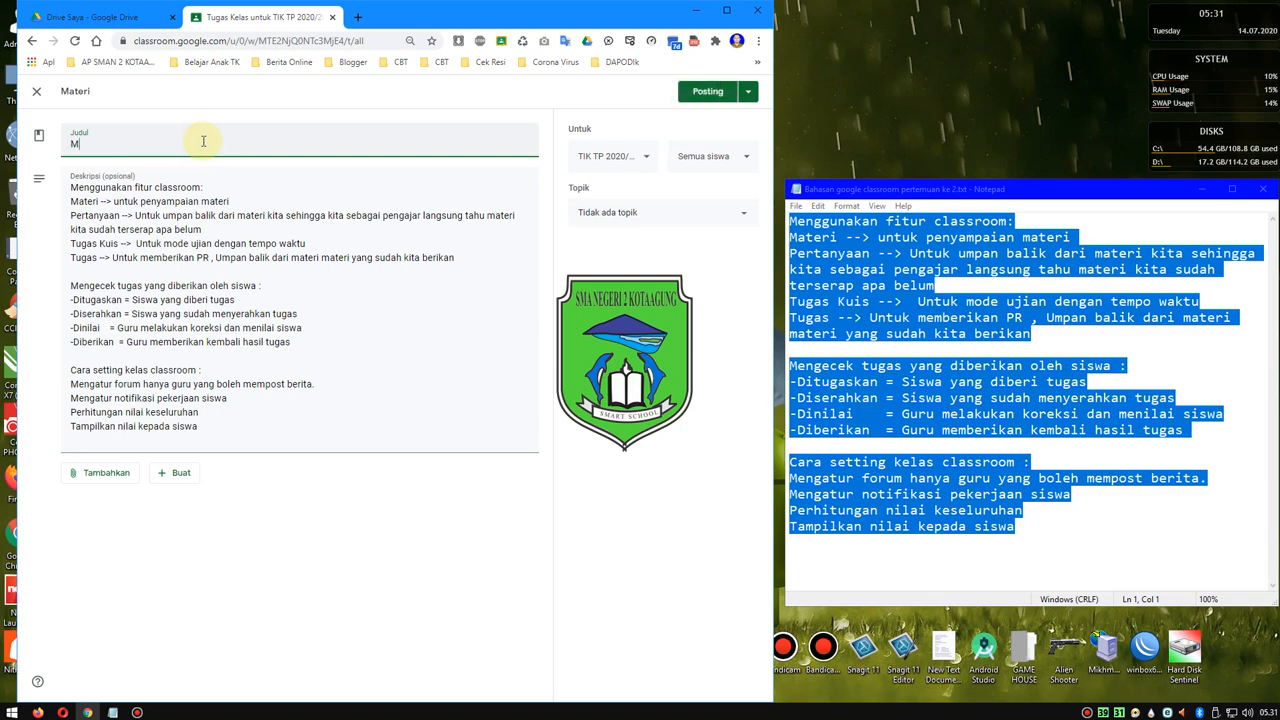
text(ateri belajar classroom)
- Extend the material's recipients to five TIK TP 2020/2021 classes, including XI.IIS 1 and XI.IIS 2
click(641, 157)
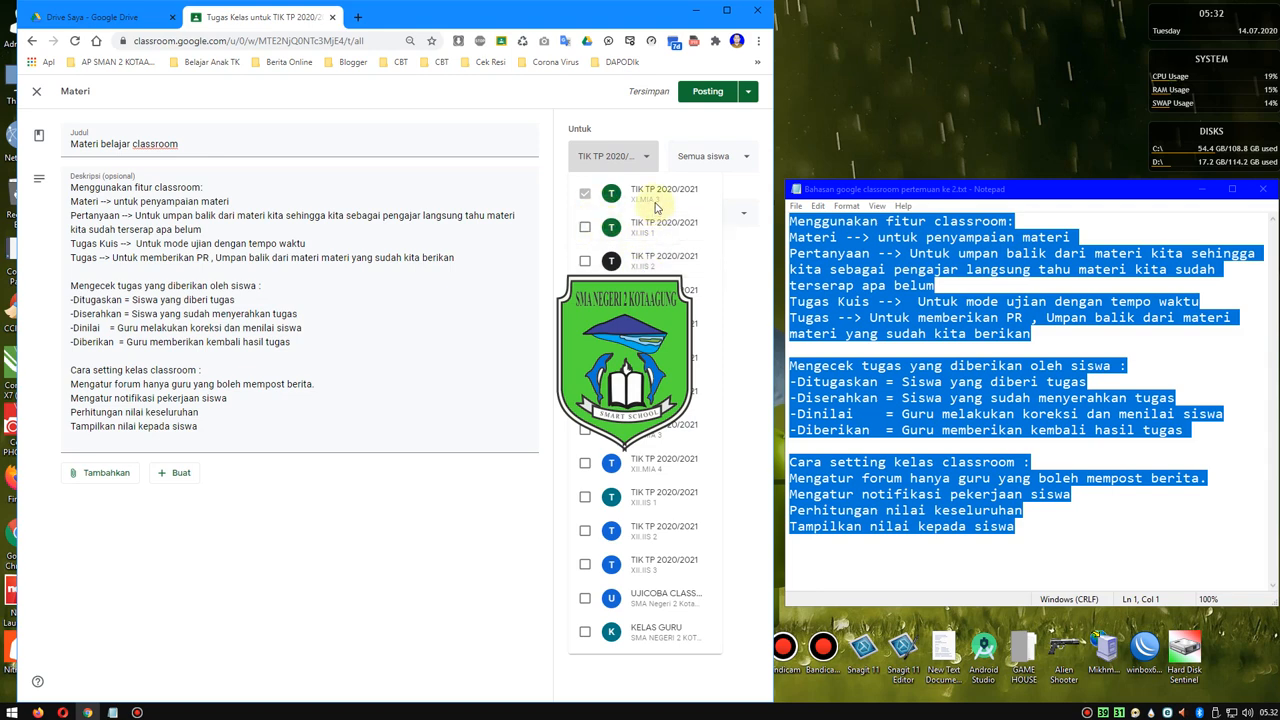
click(585, 227)
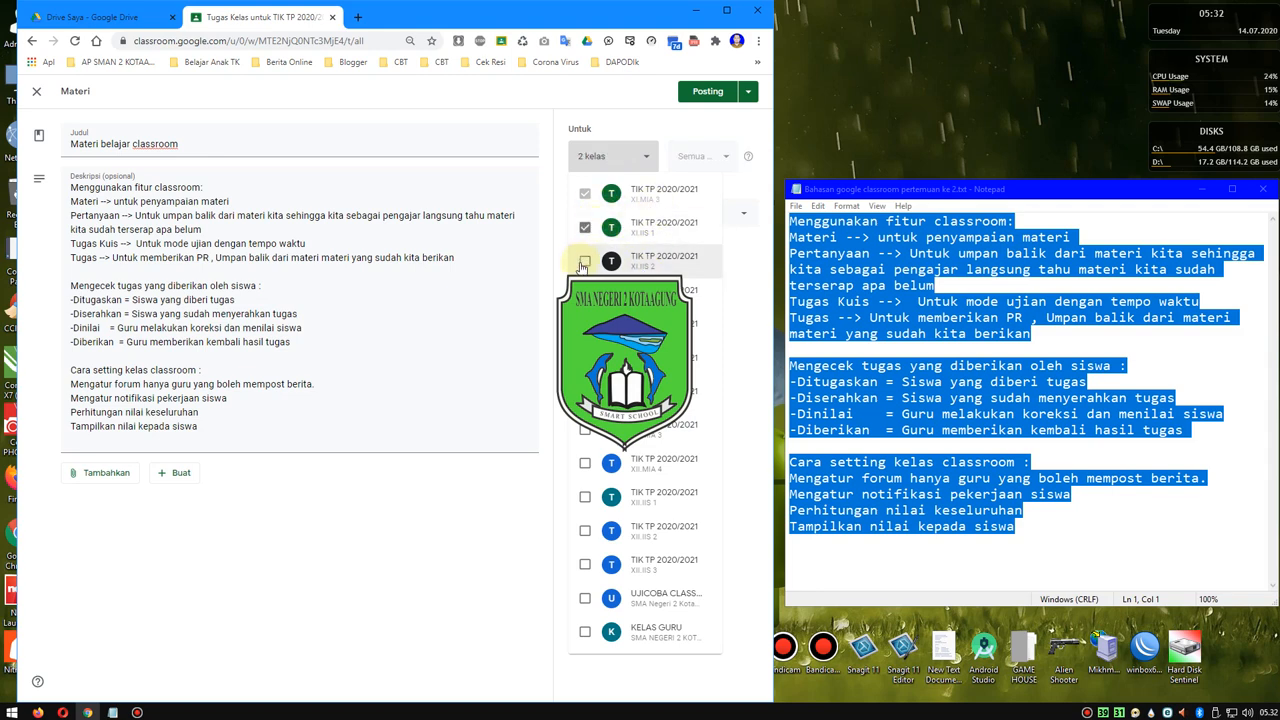
click(584, 262)
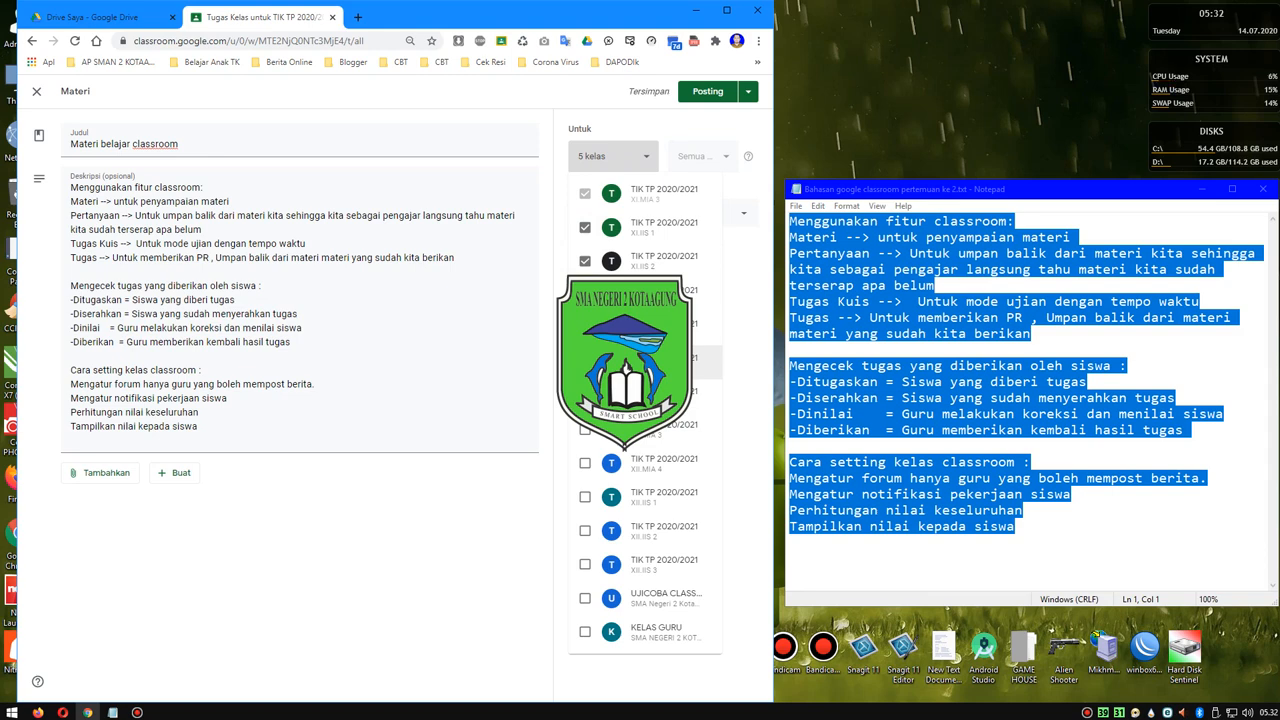
click(745, 278)
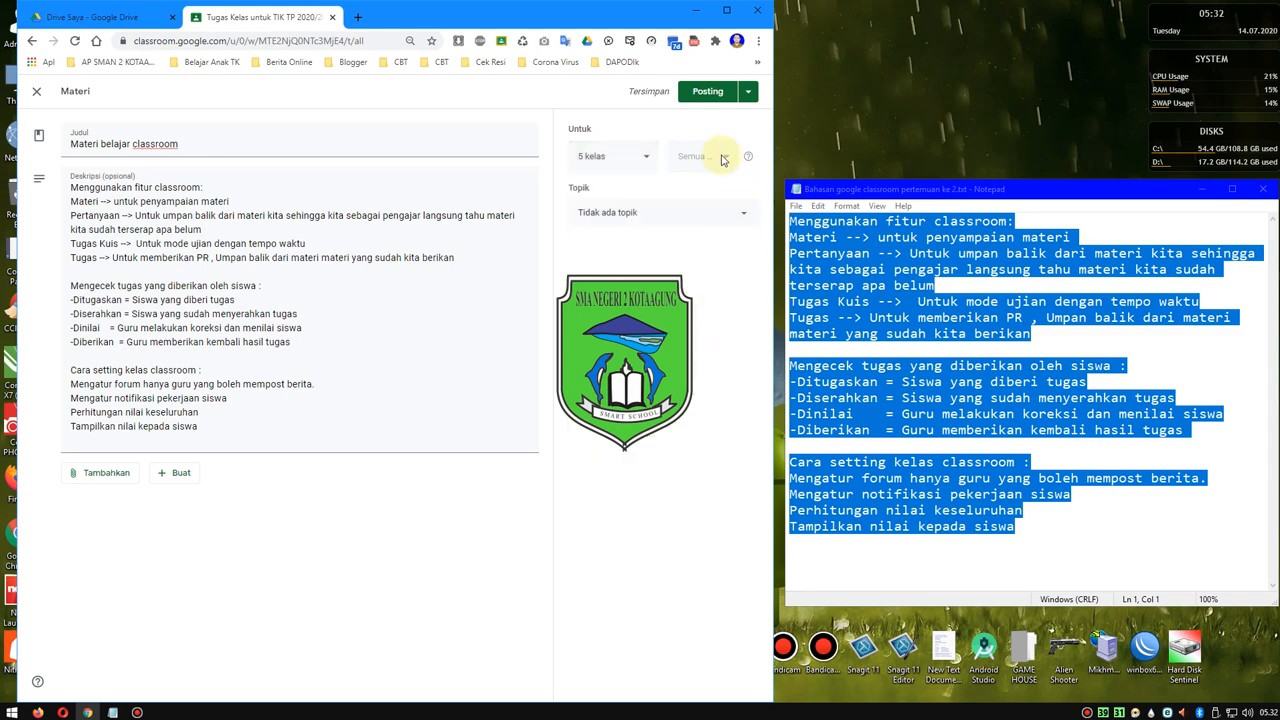
- Examine the material's topic choices, attachment sources and new-file types without choosing any
click(646, 214)
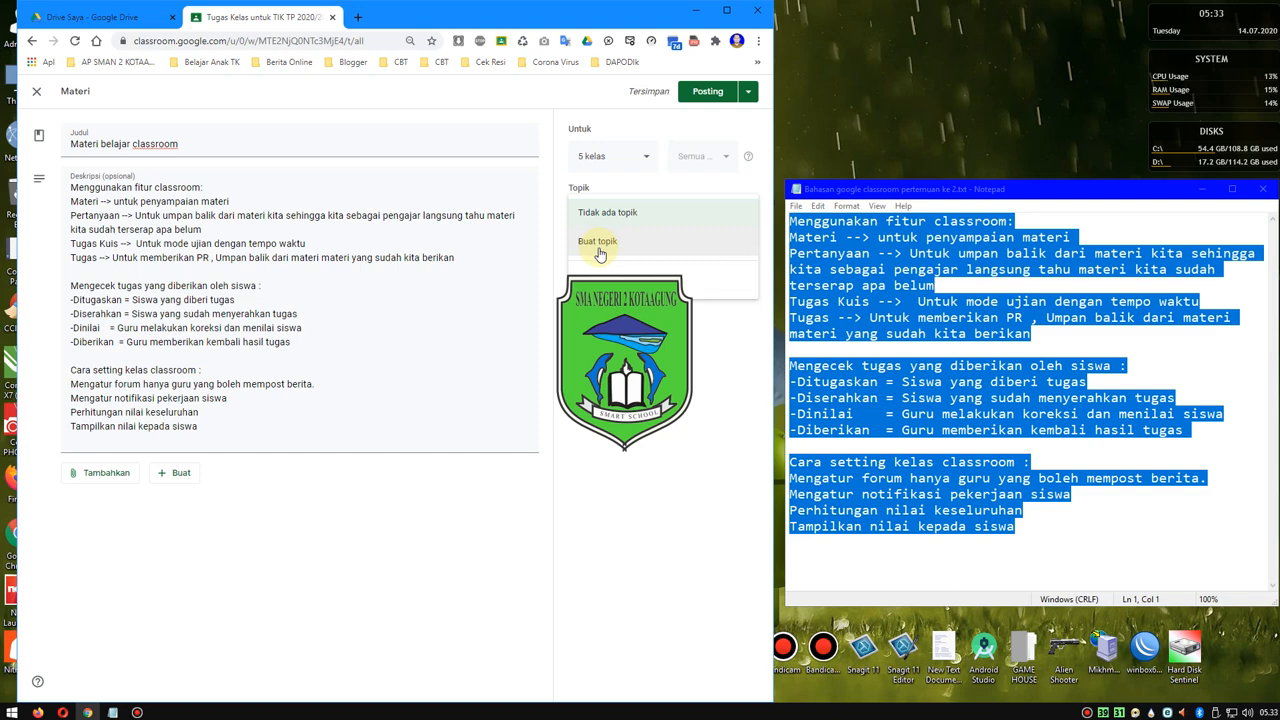
click(545, 330)
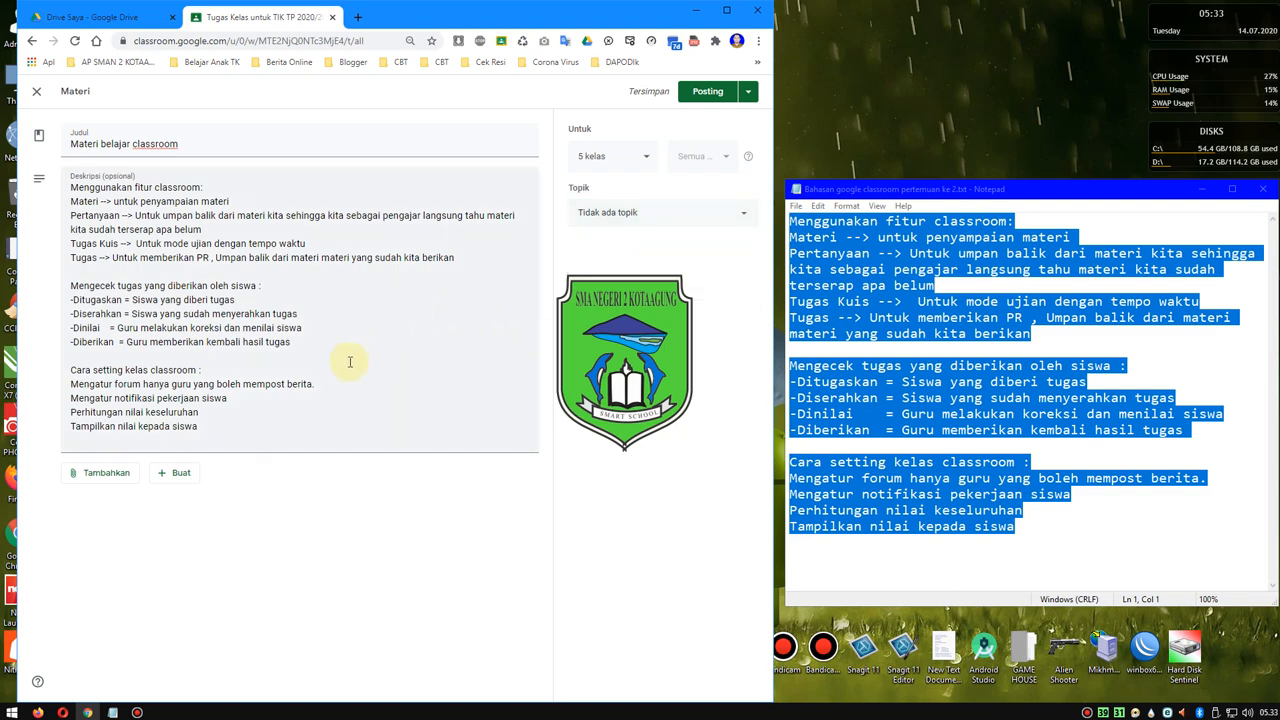
click(105, 473)
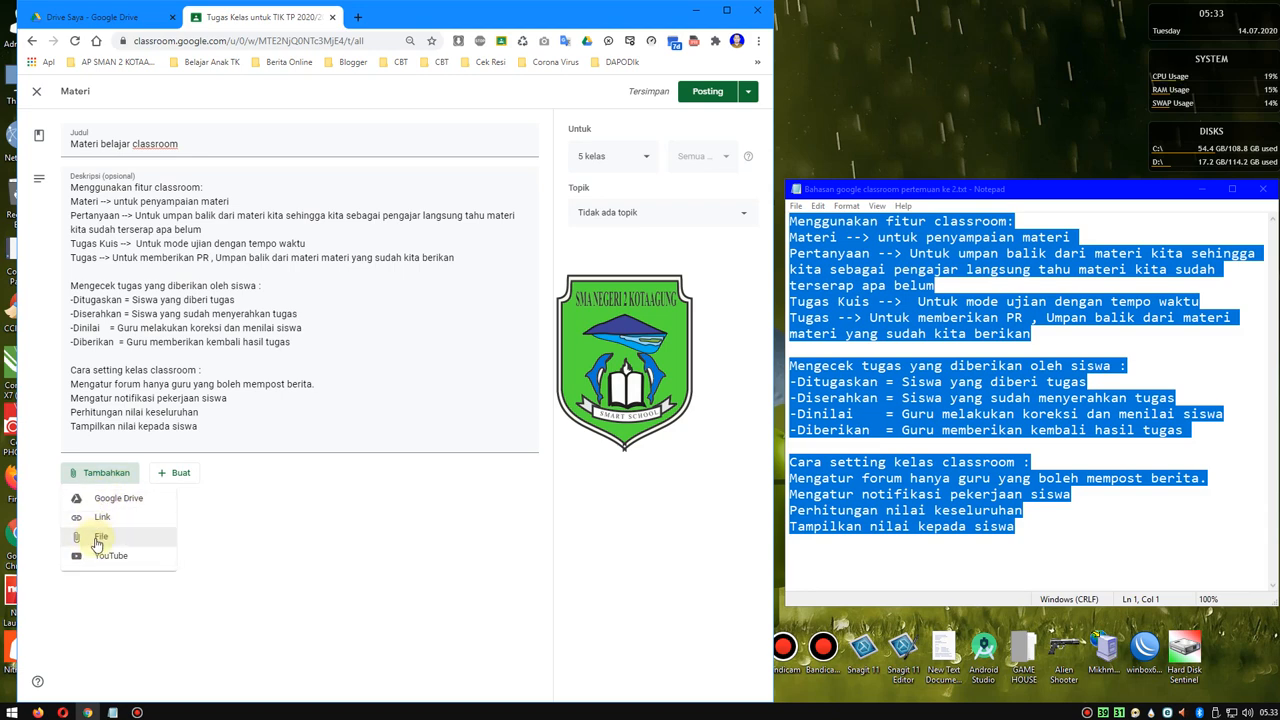
click(163, 477)
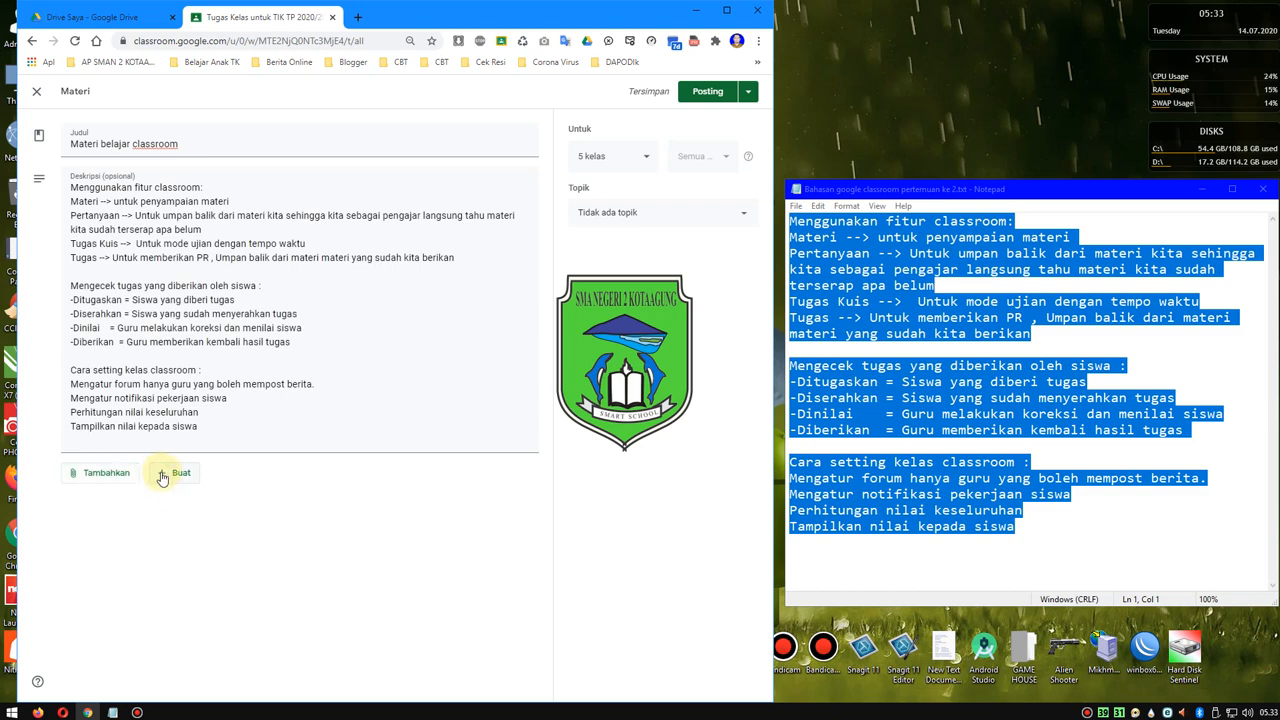
click(165, 475)
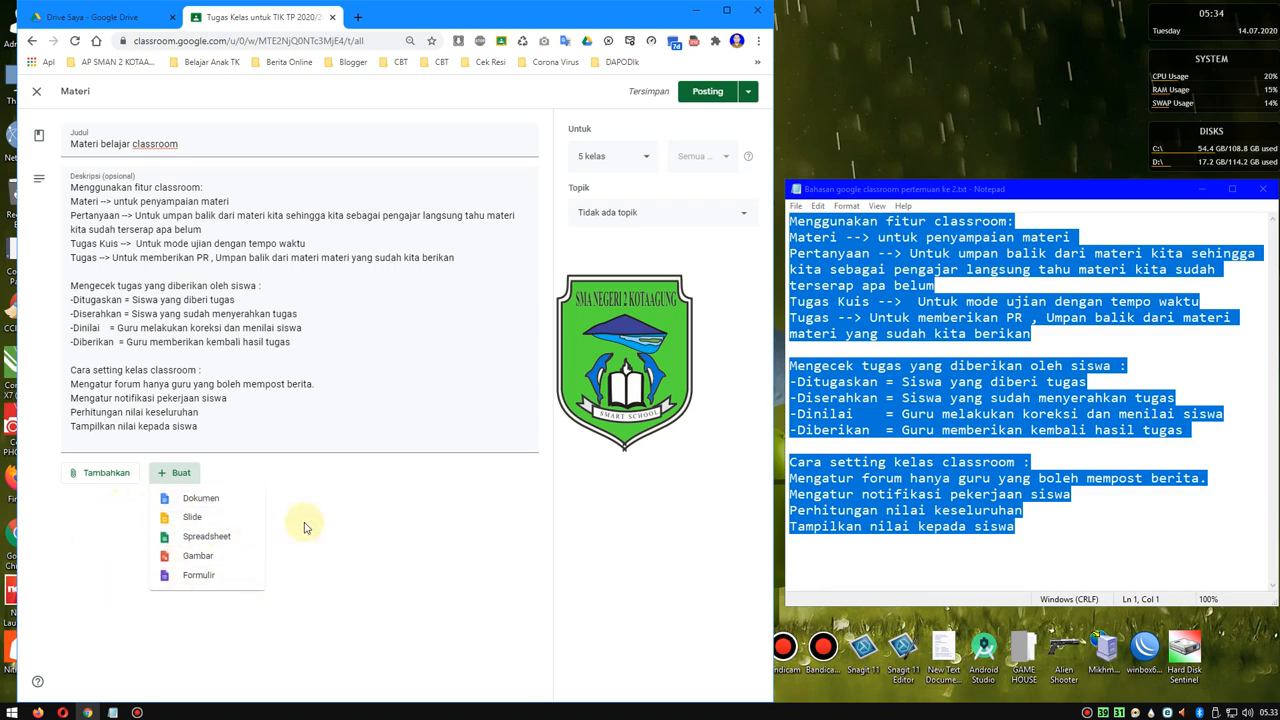
click(490, 477)
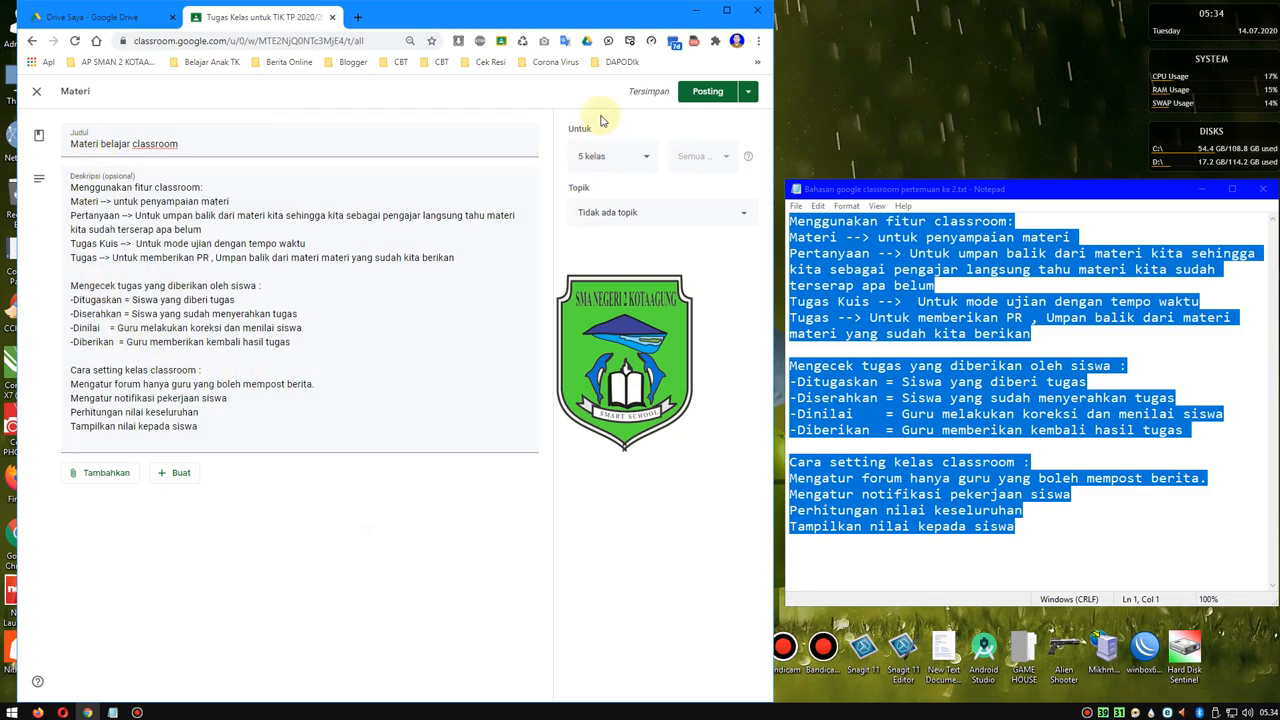
- Add the remaining classes through XII.IIS 3 and the UJICOBA class as recipients, leaving out KELAS GURU
click(597, 158)
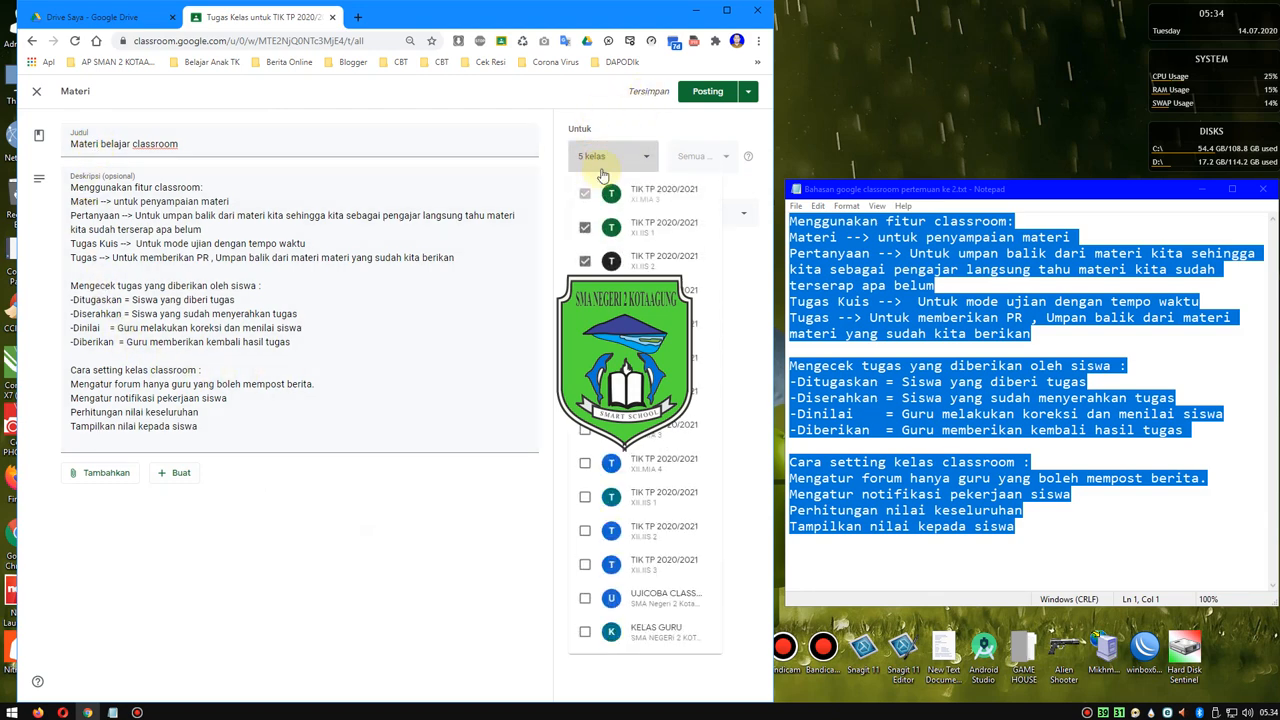
click(585, 362)
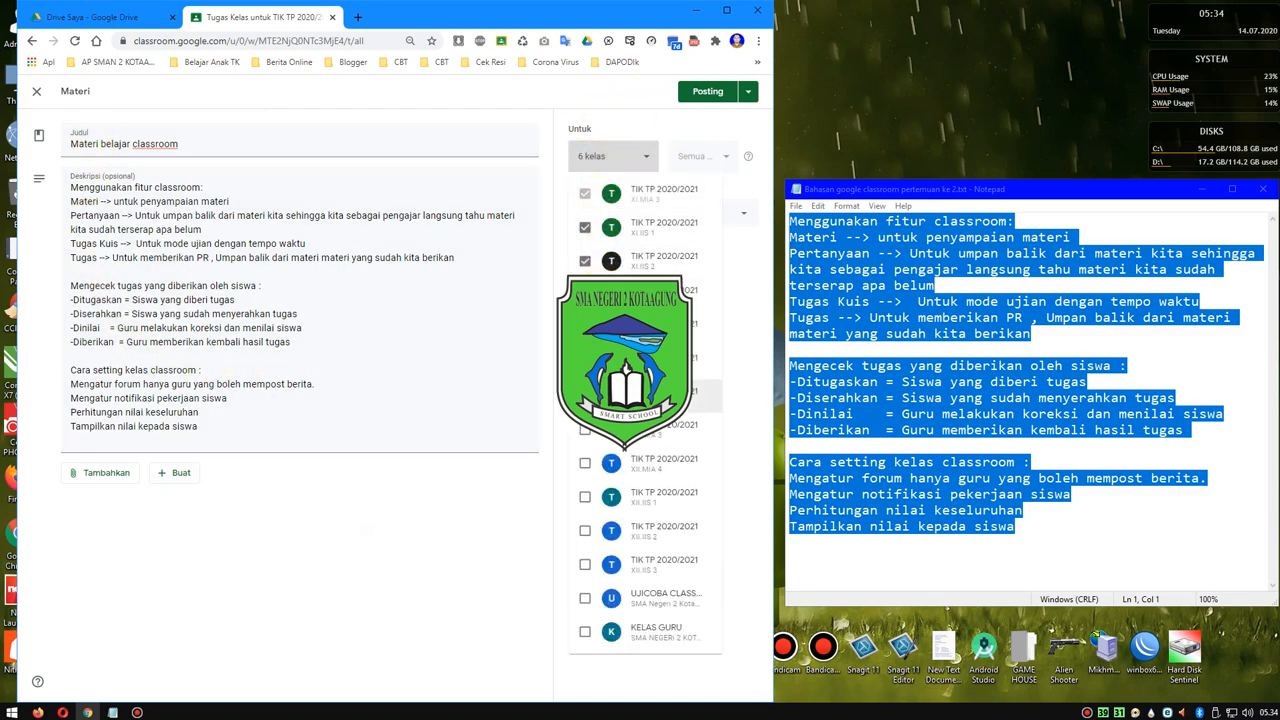
click(585, 396)
click(586, 430)
click(585, 464)
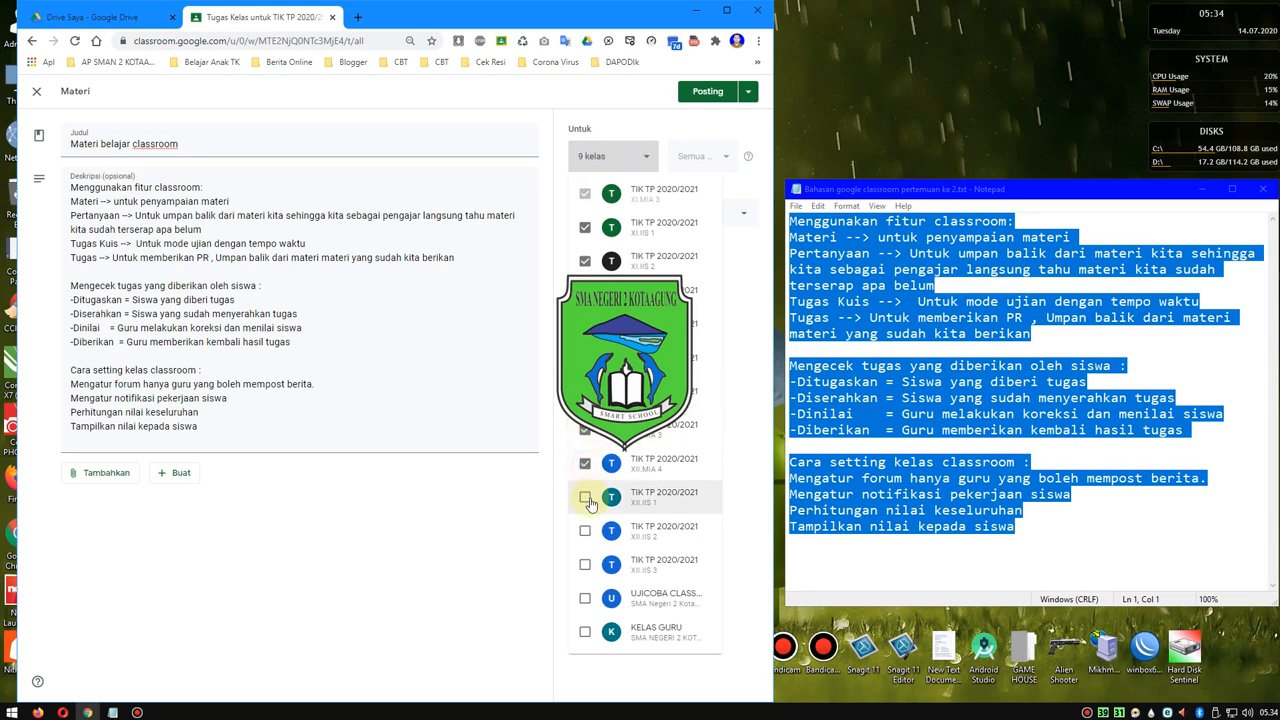
click(585, 499)
click(585, 531)
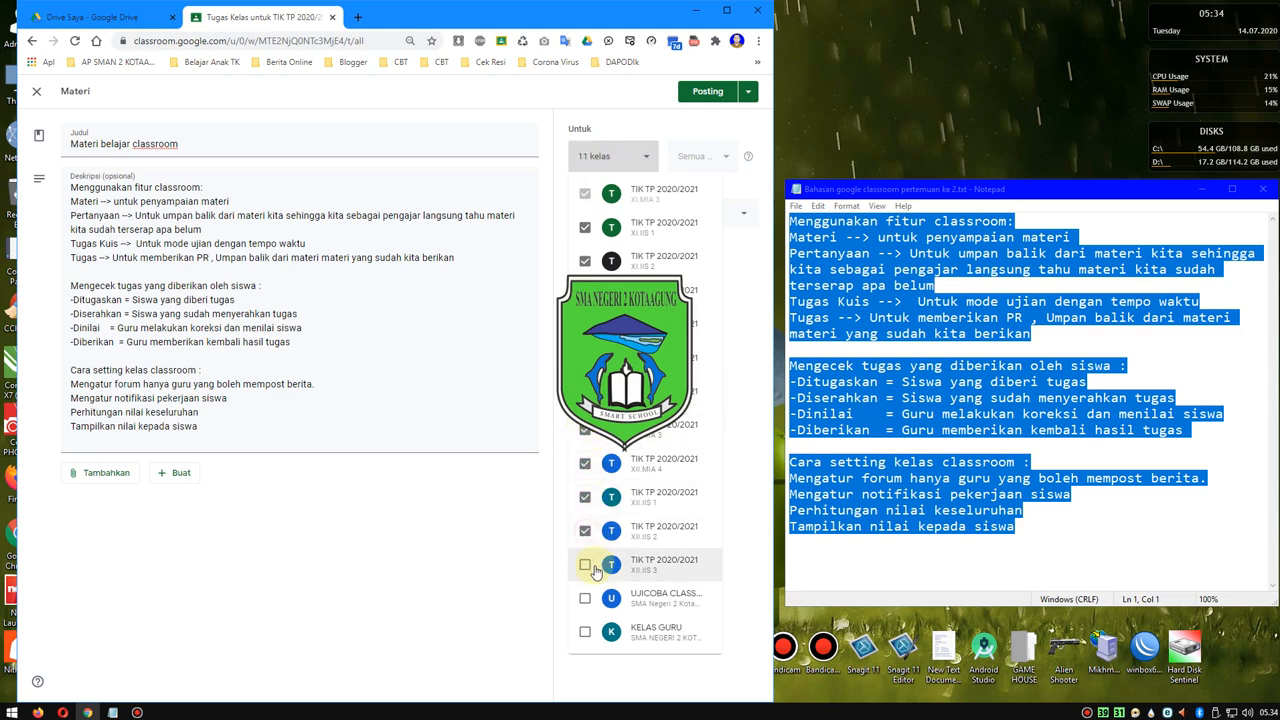
click(585, 565)
click(585, 598)
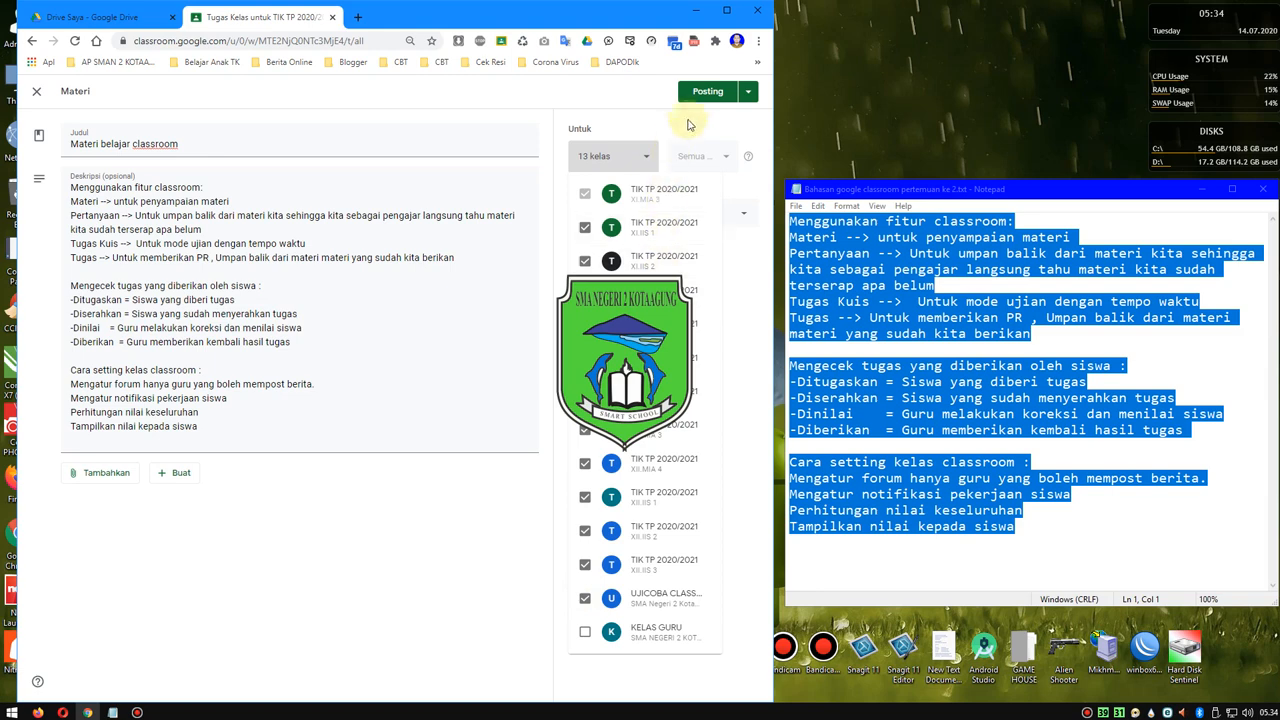
- Close the class list and leave the Materi belajar classroom form without posting, keeping it as a draft
click(705, 93)
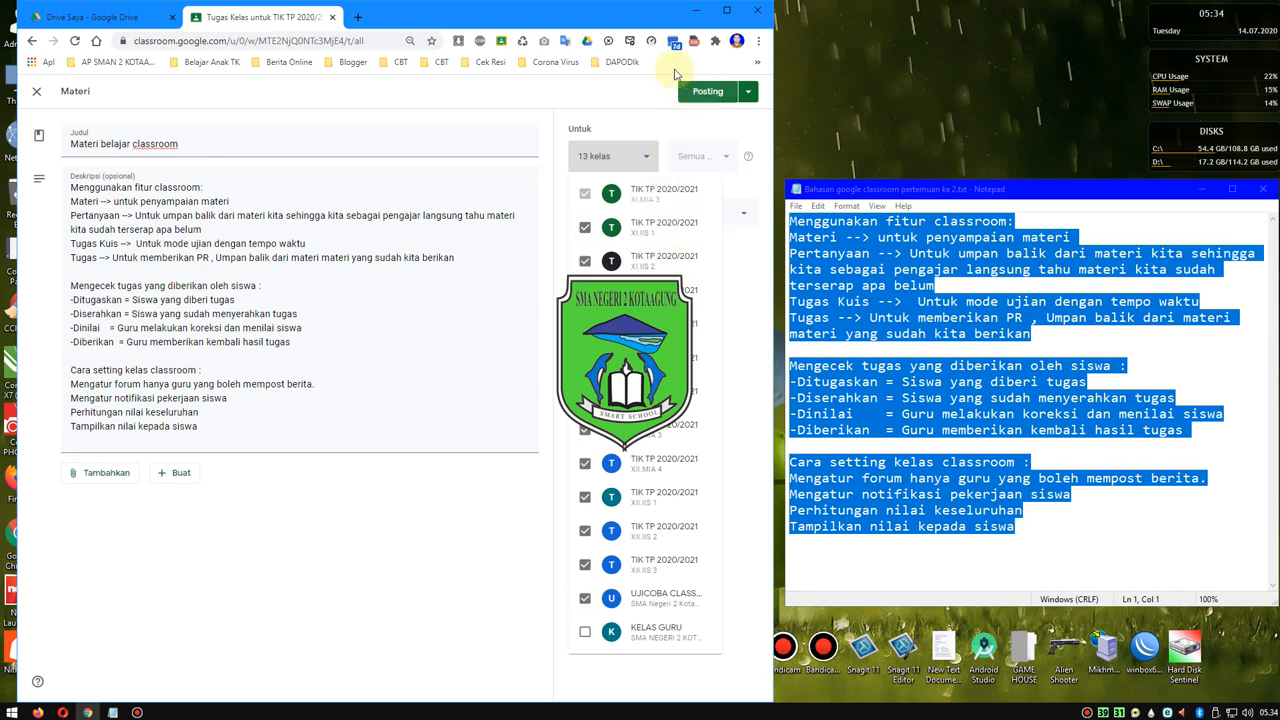
click(355, 652)
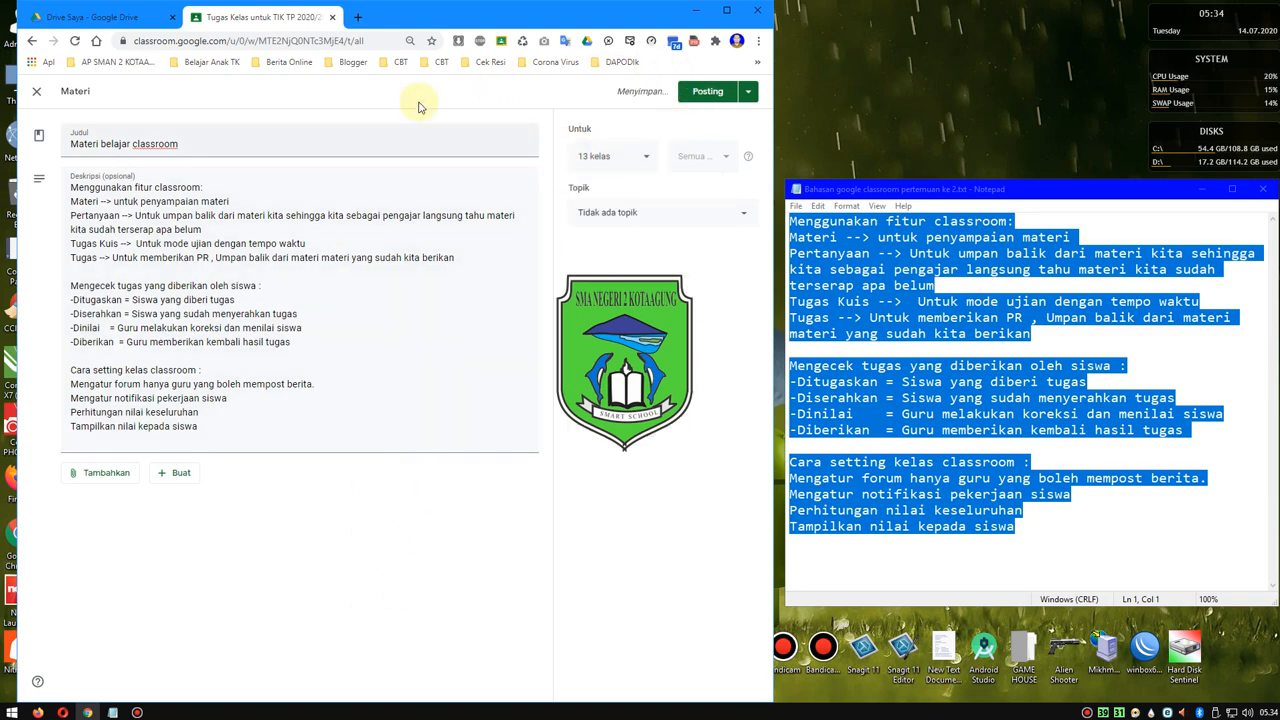
click(40, 95)
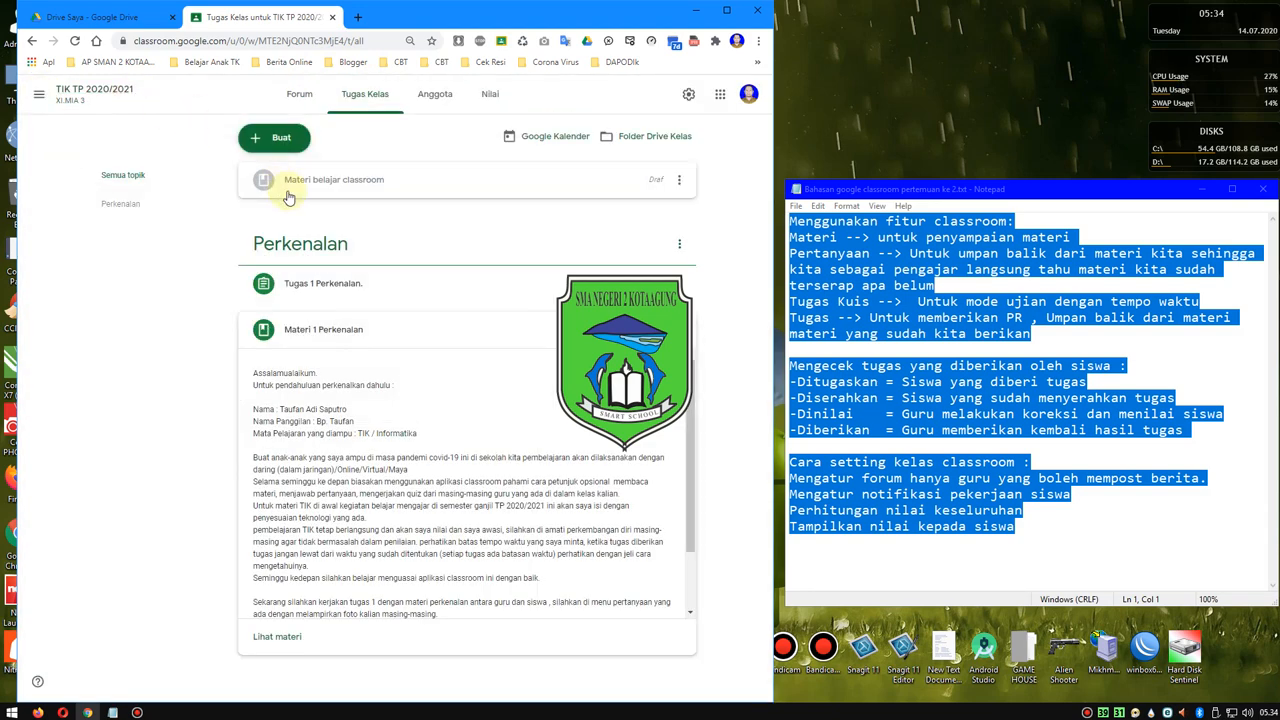
click(274, 145)
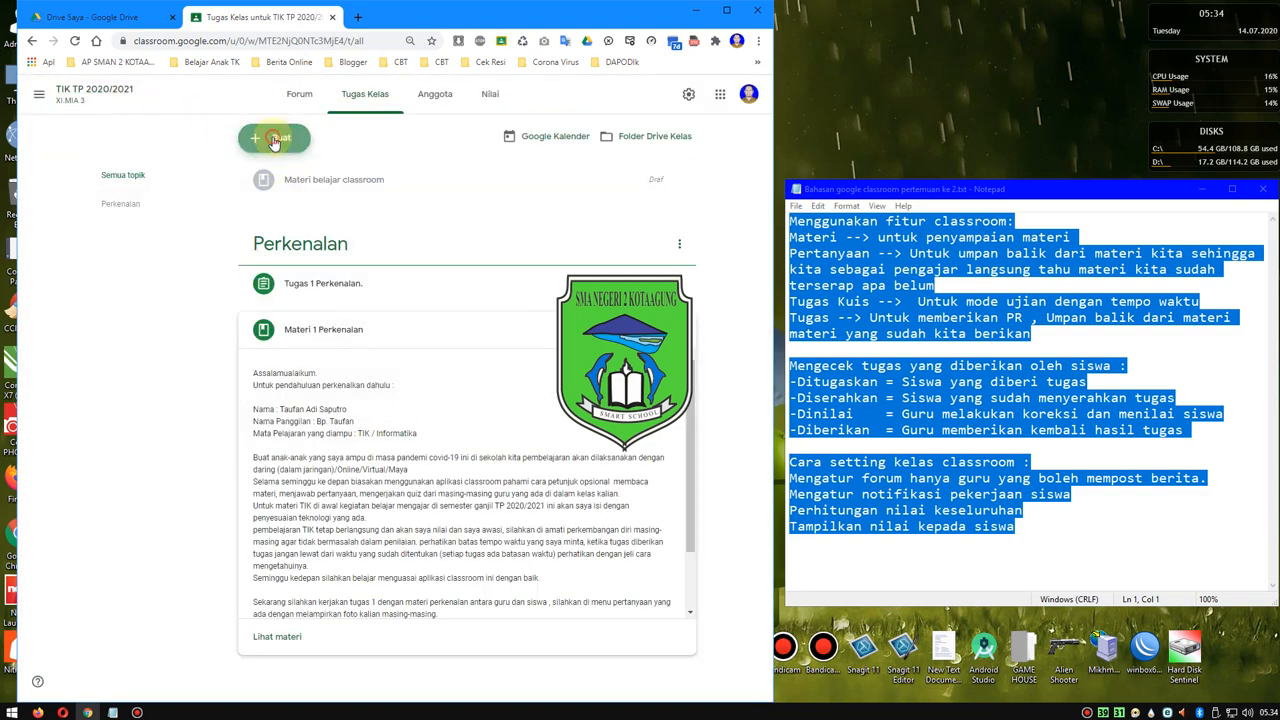
click(303, 234)
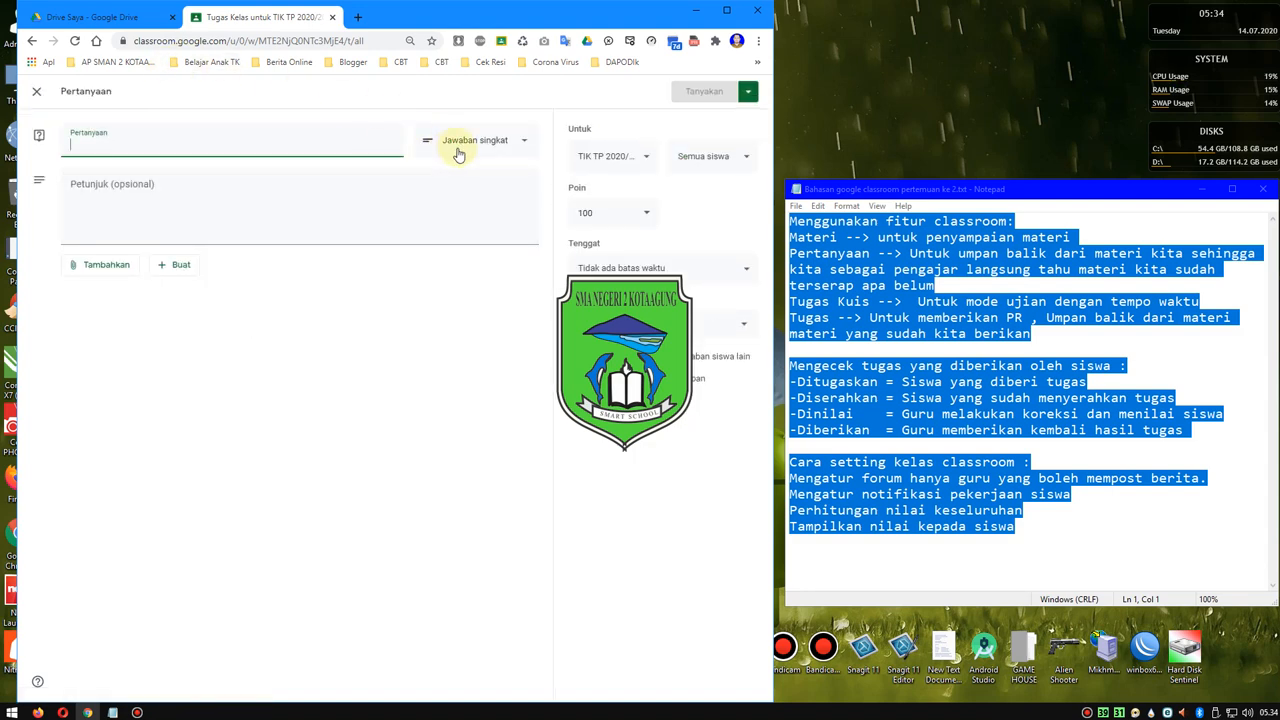
click(31, 41)
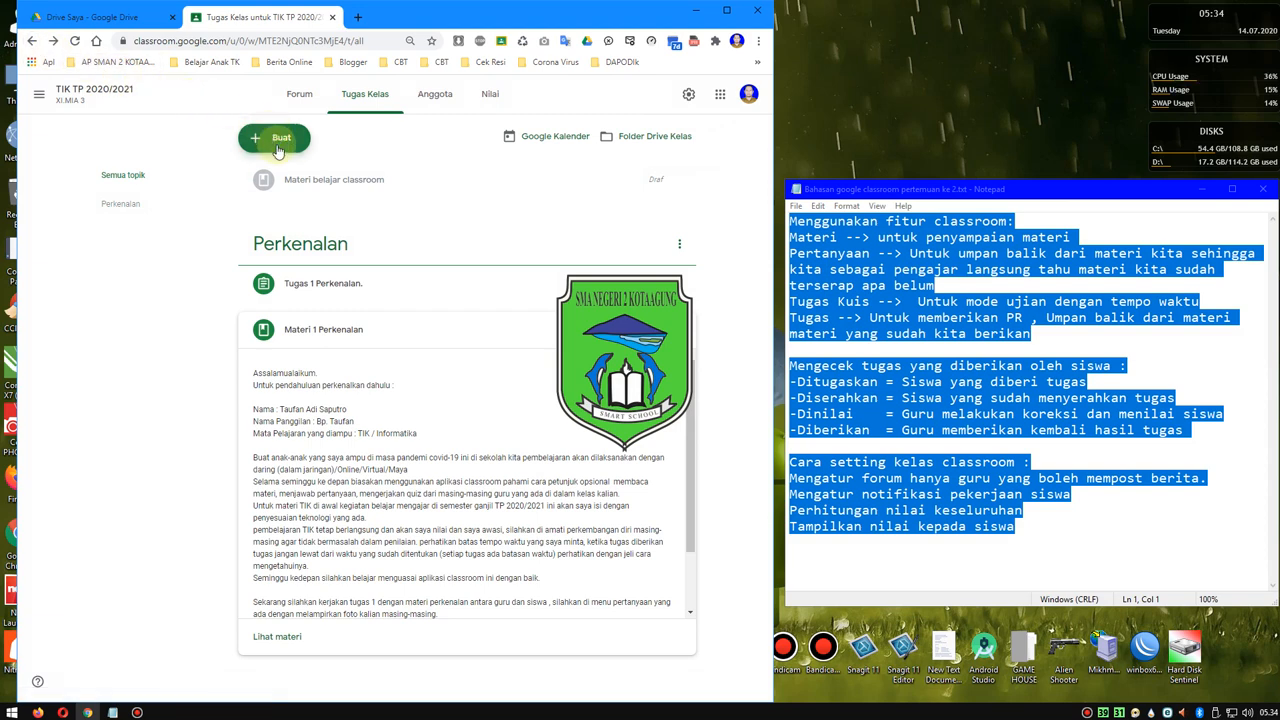
- View the Perkenalan topic and the class Forum, return to Tugas Kelas, and expand the Tugas 1 Perkenalan assignment
click(130, 178)
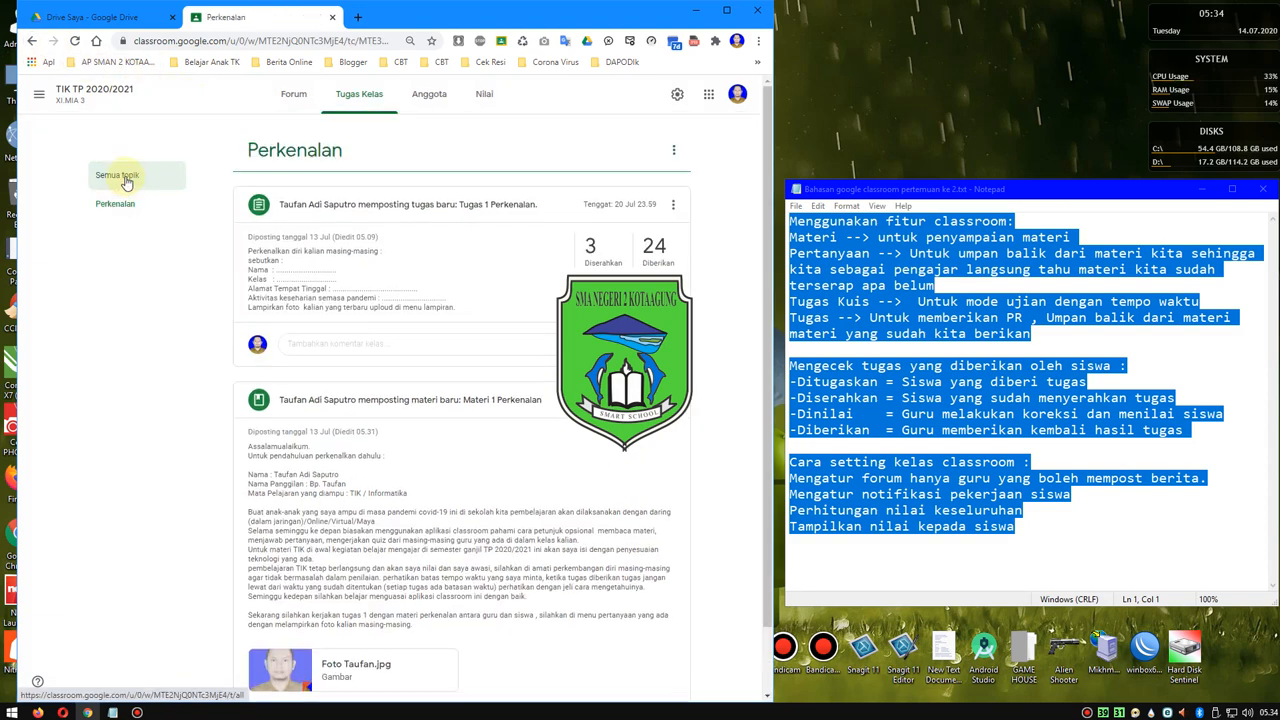
click(121, 204)
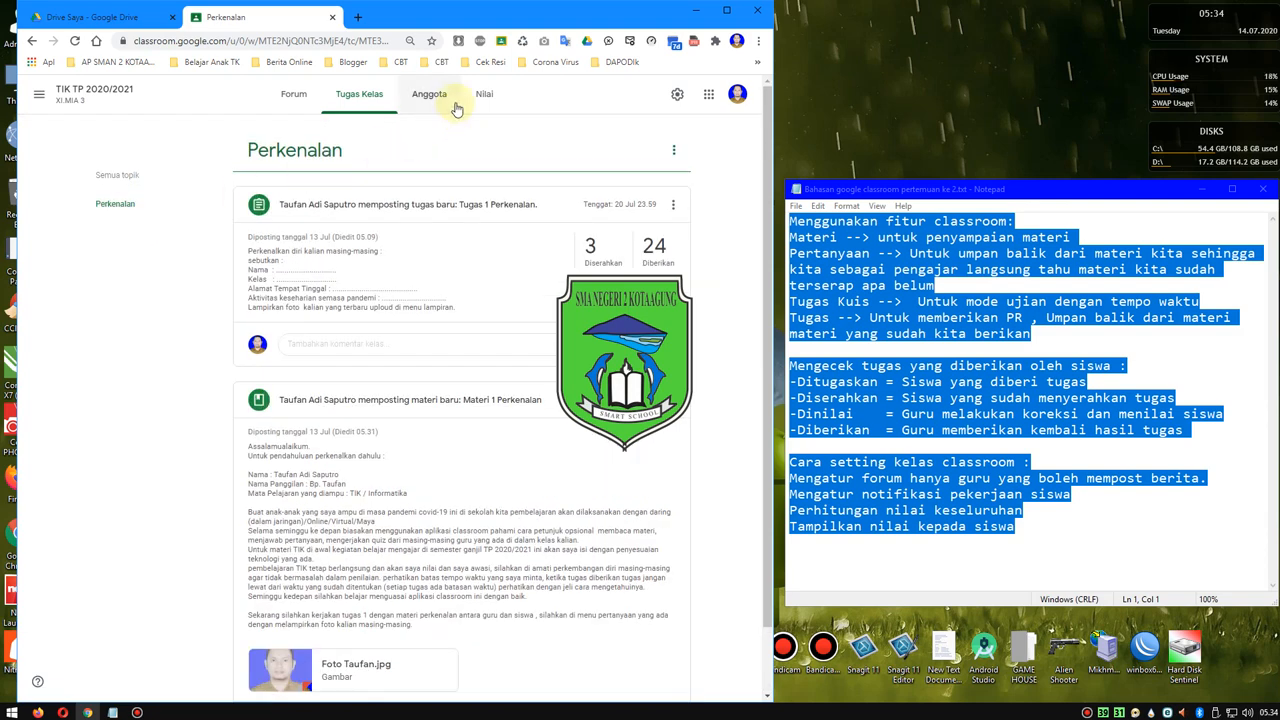
click(293, 94)
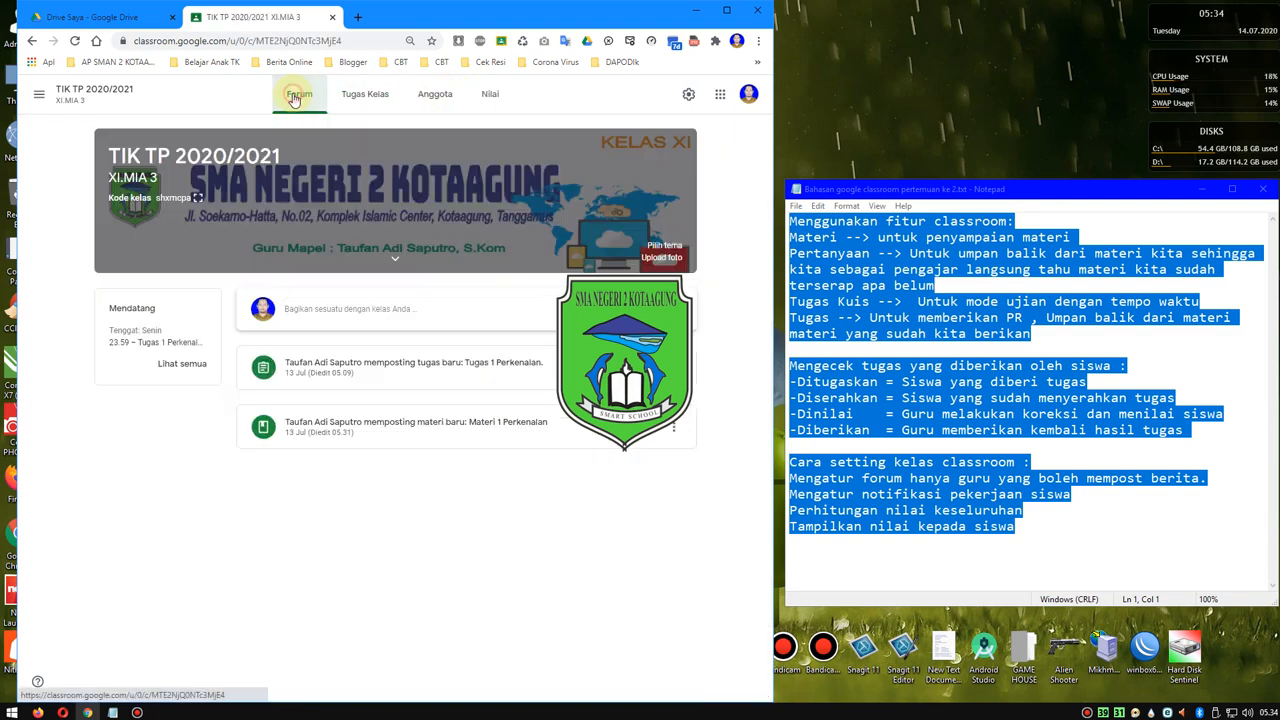
click(358, 94)
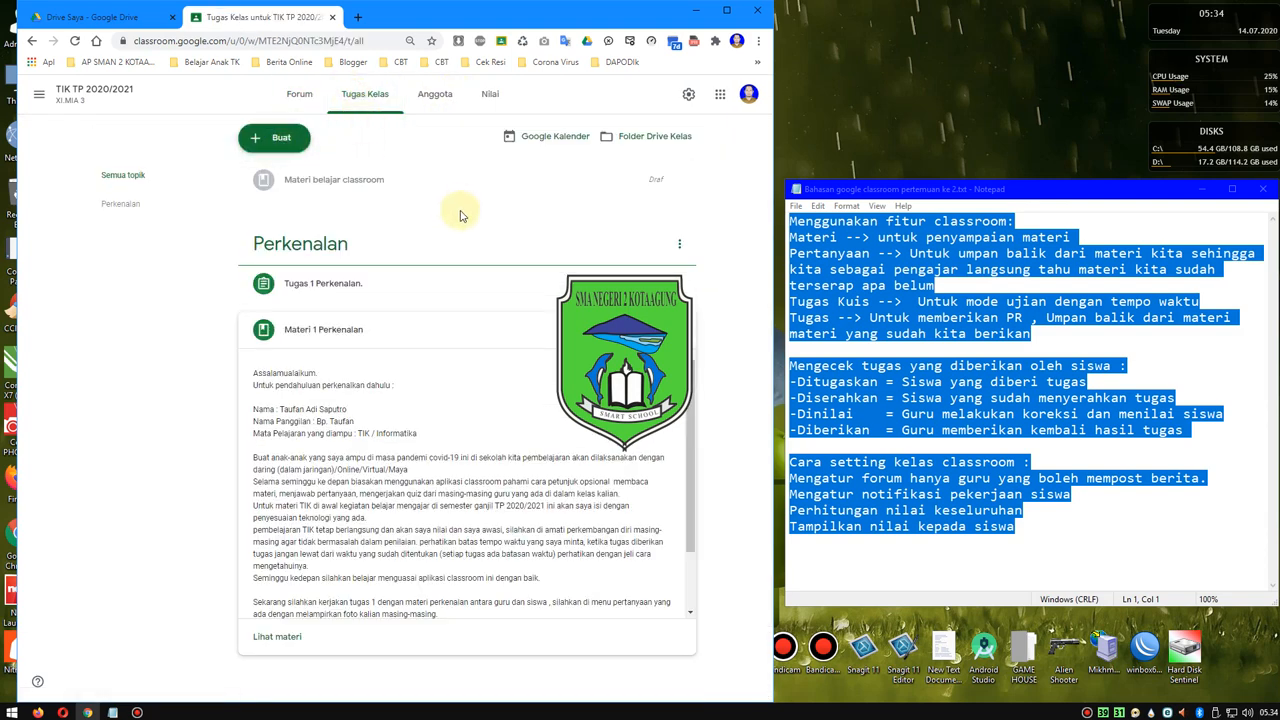
click(316, 287)
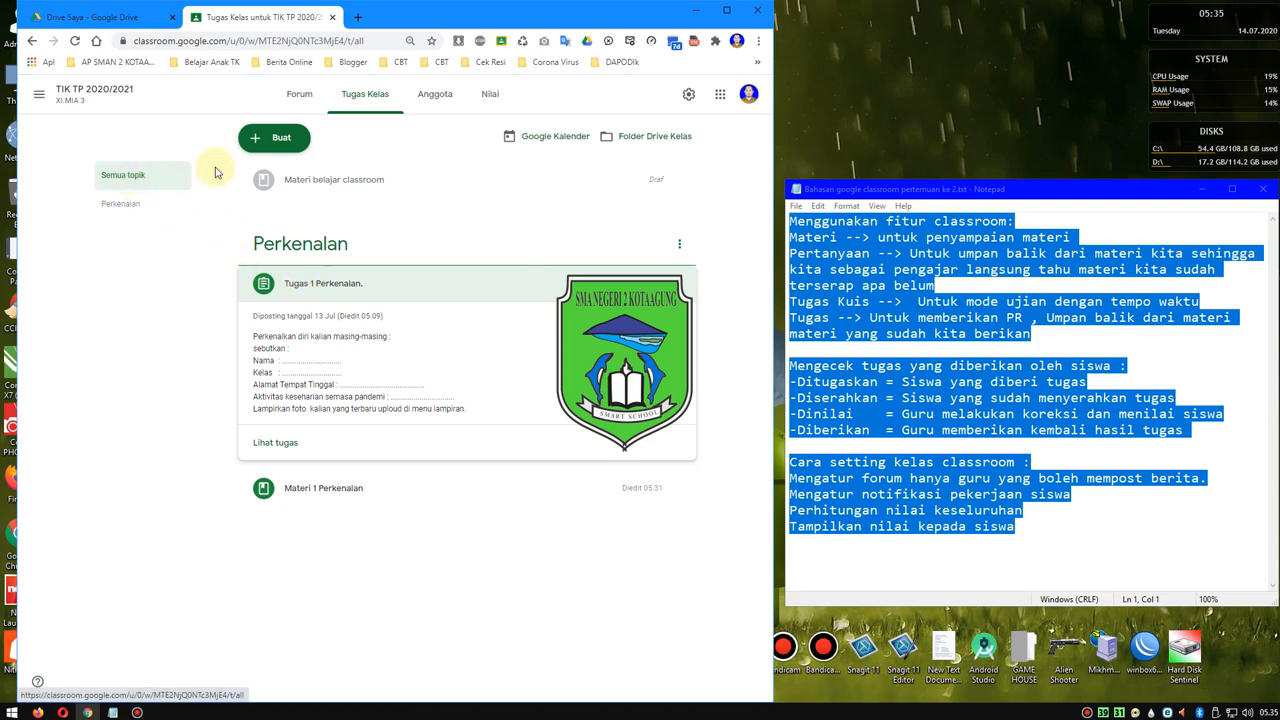
- Start a new Pertanyaan and examine its instructions field, class list and student list without changing any recipients
click(272, 137)
click(280, 234)
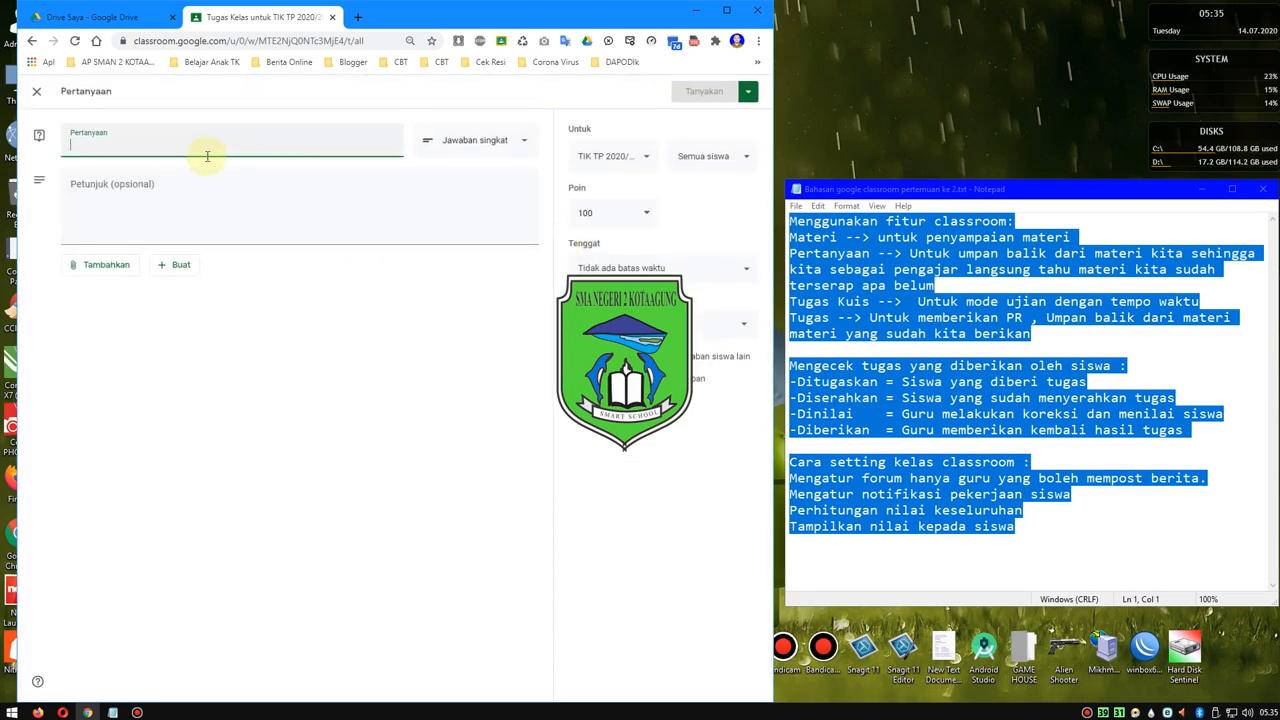
click(114, 183)
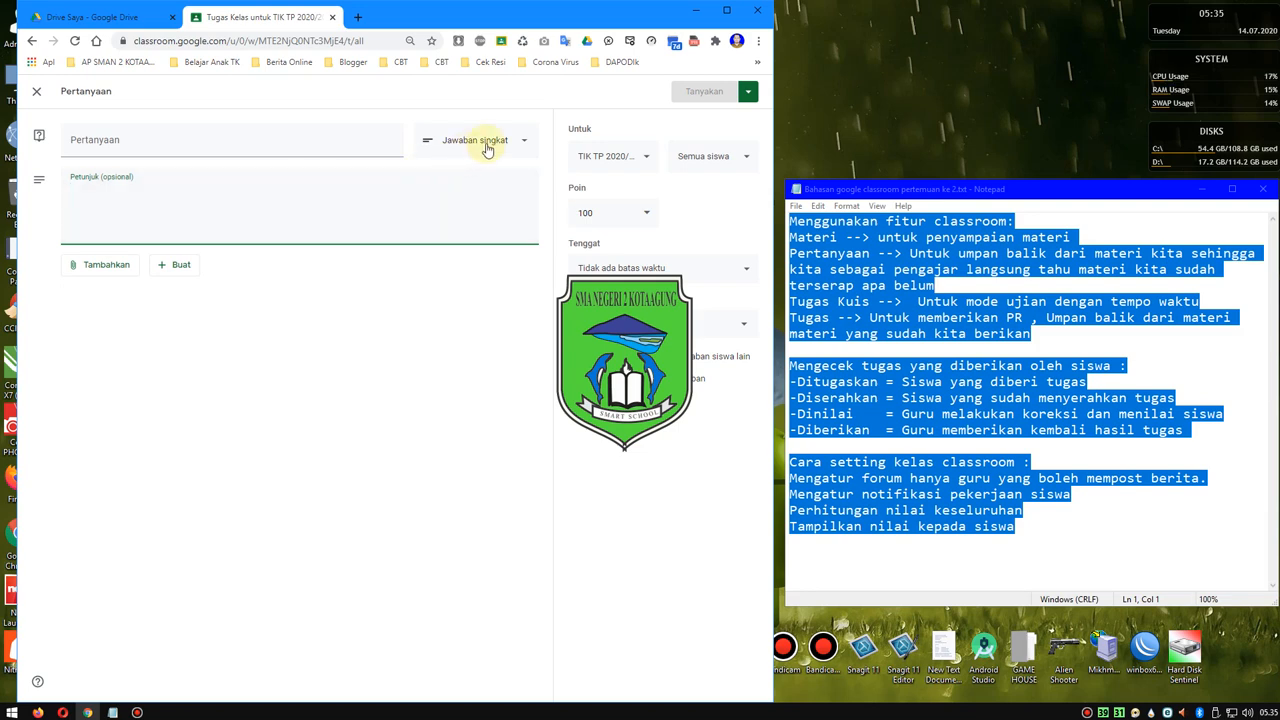
click(643, 161)
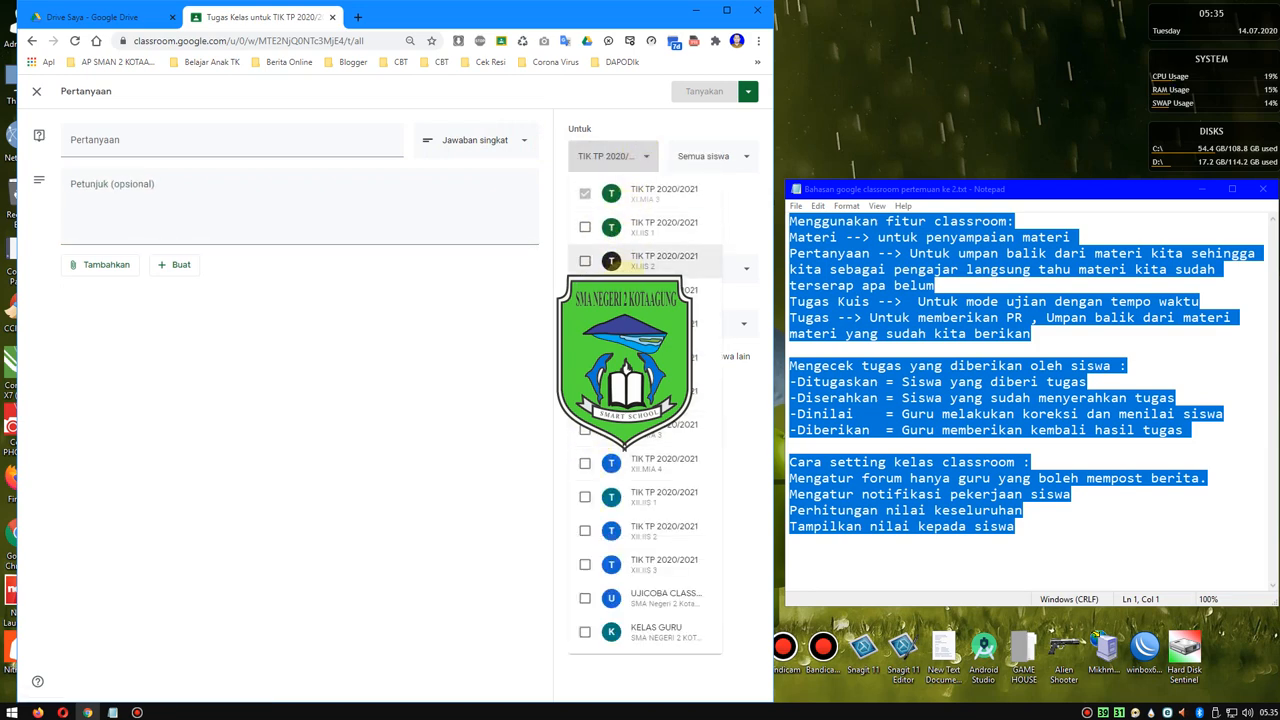
click(443, 397)
click(718, 158)
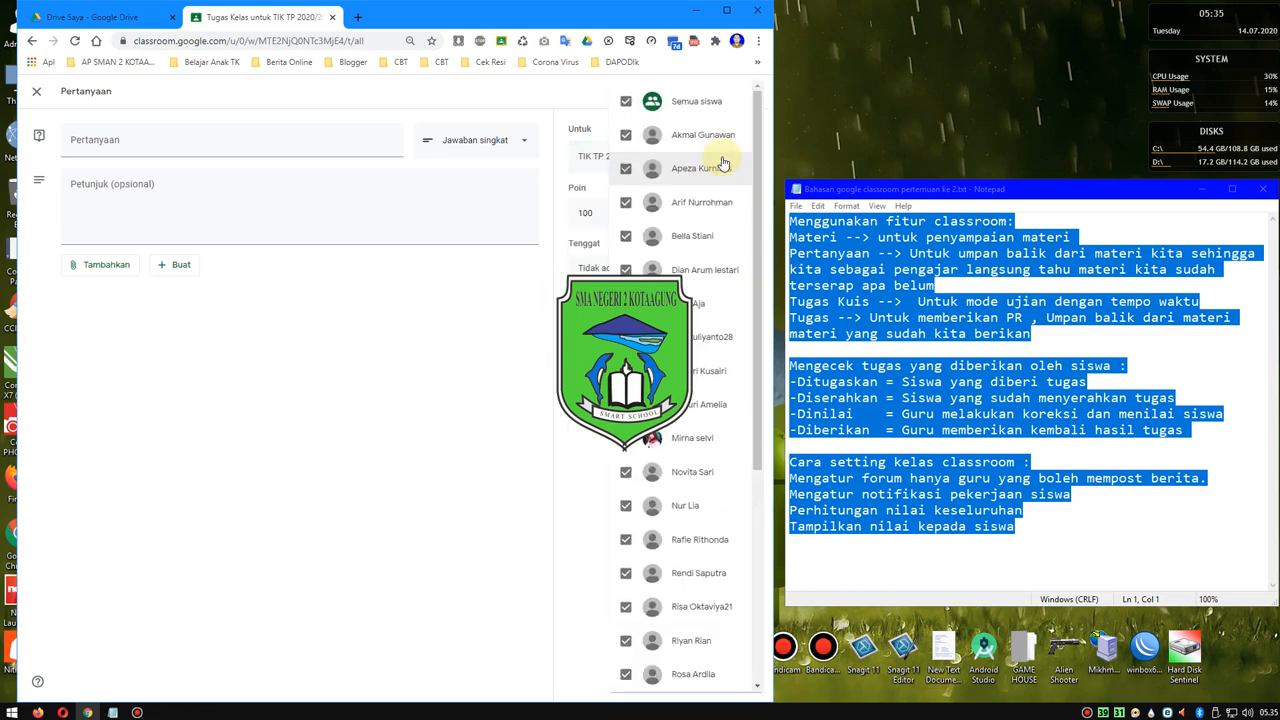
click(440, 360)
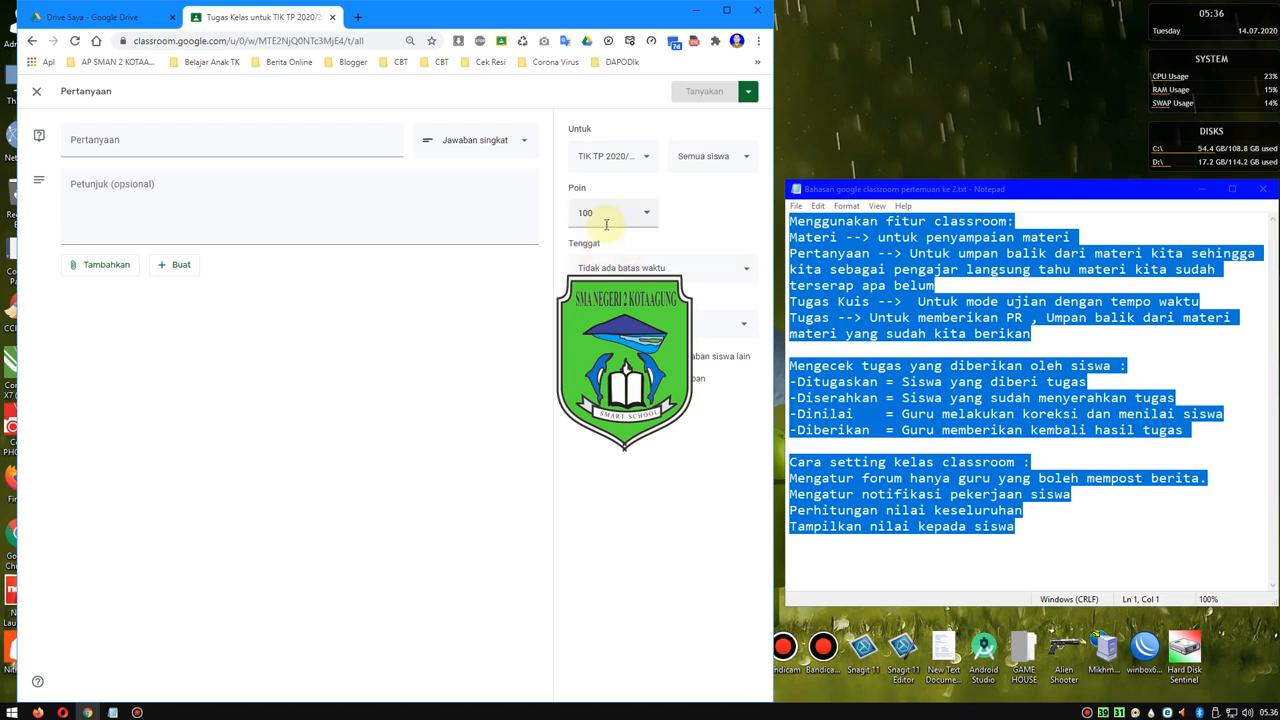
- Set the question's deadline to Monday, 20 July at 23.59, and leave the form without posting it
click(633, 270)
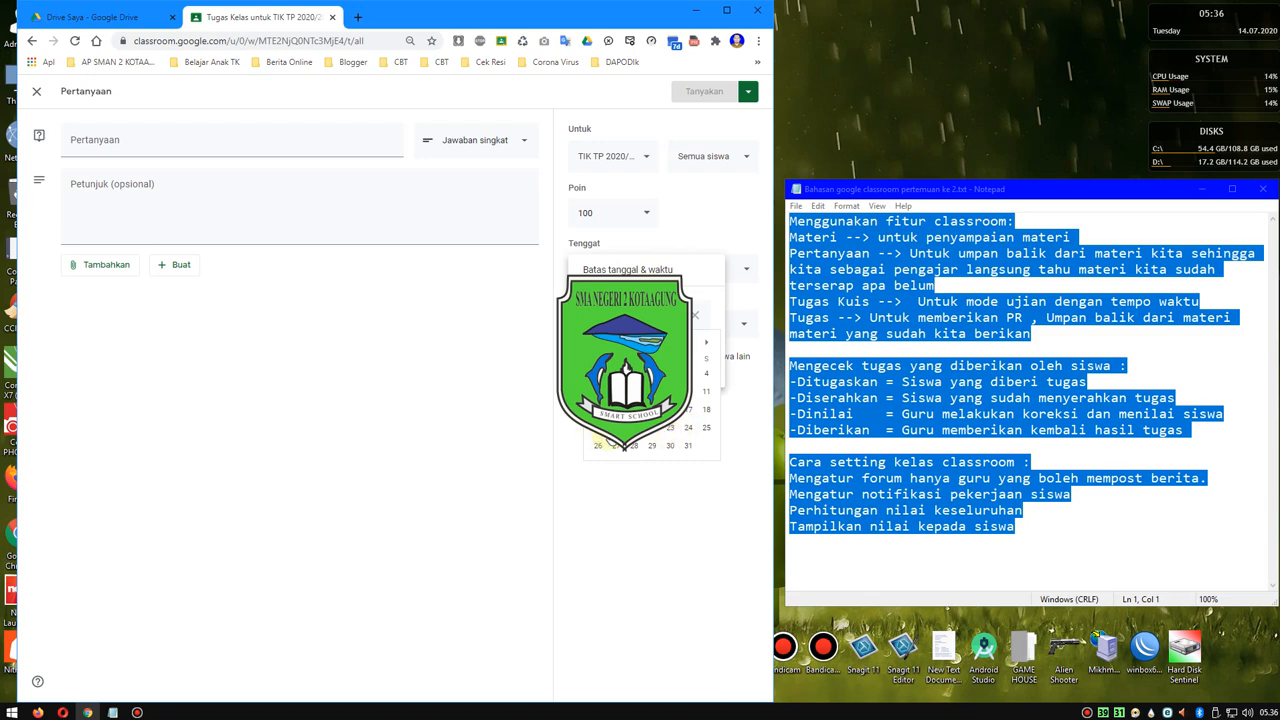
click(617, 445)
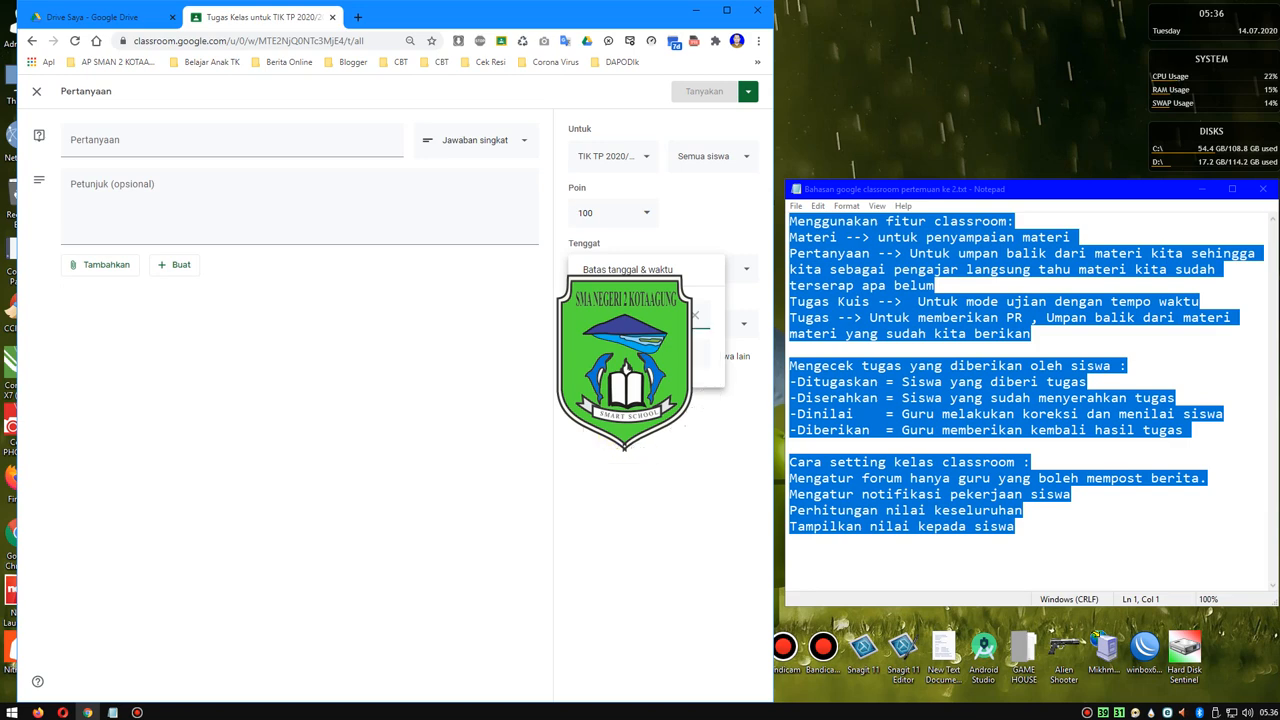
click(630, 354)
click(624, 470)
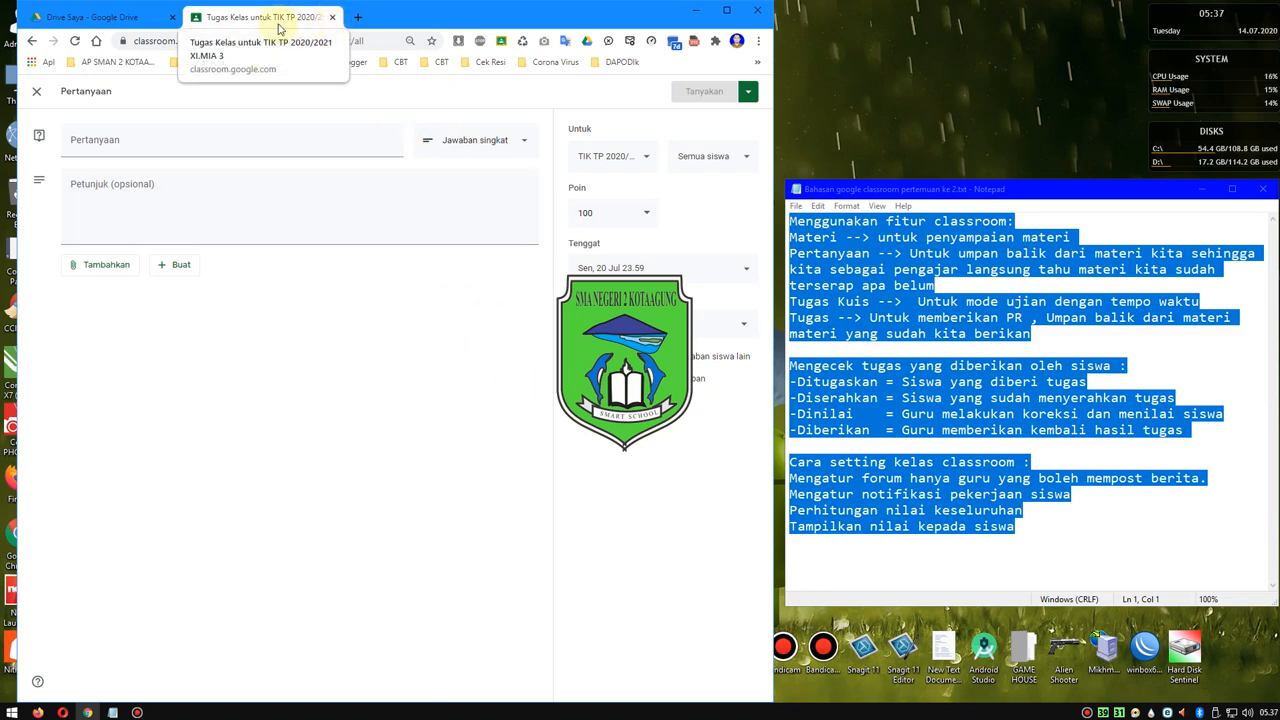
click(31, 41)
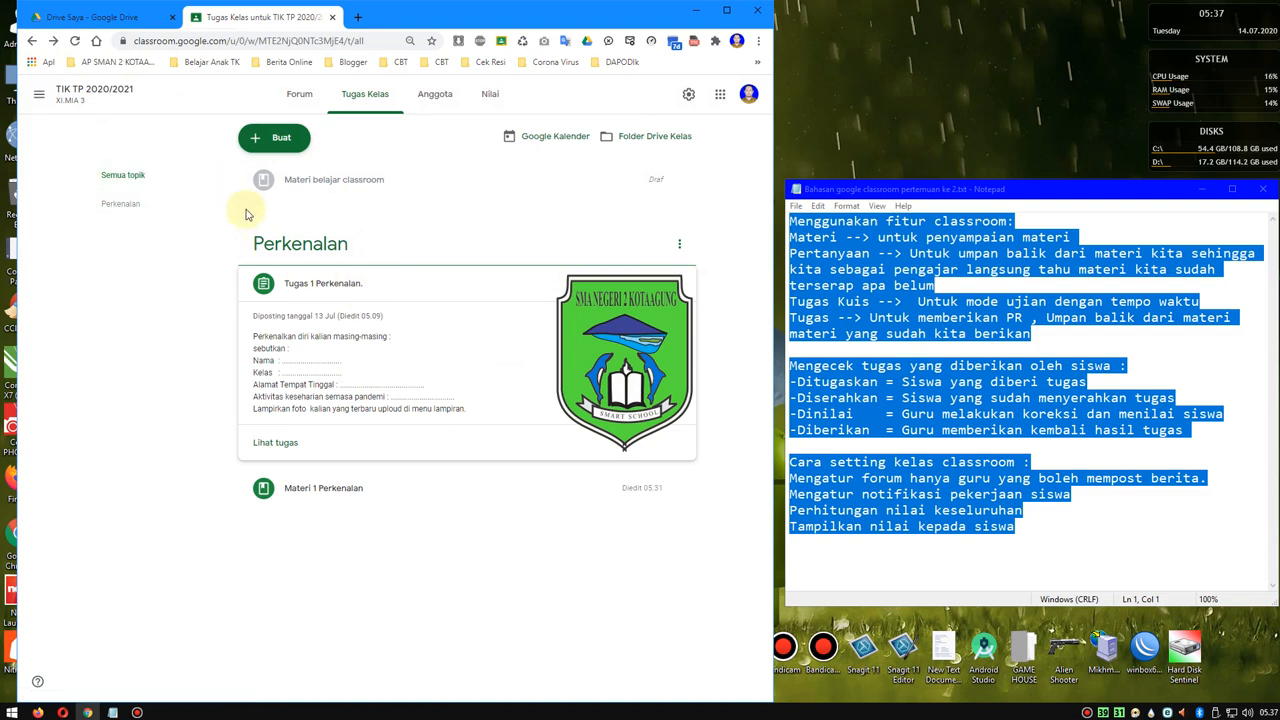
- View the Perkenalan topic and look through its Tugas 1 Perkenalan and Materi 1 Perkenalan posts
click(124, 203)
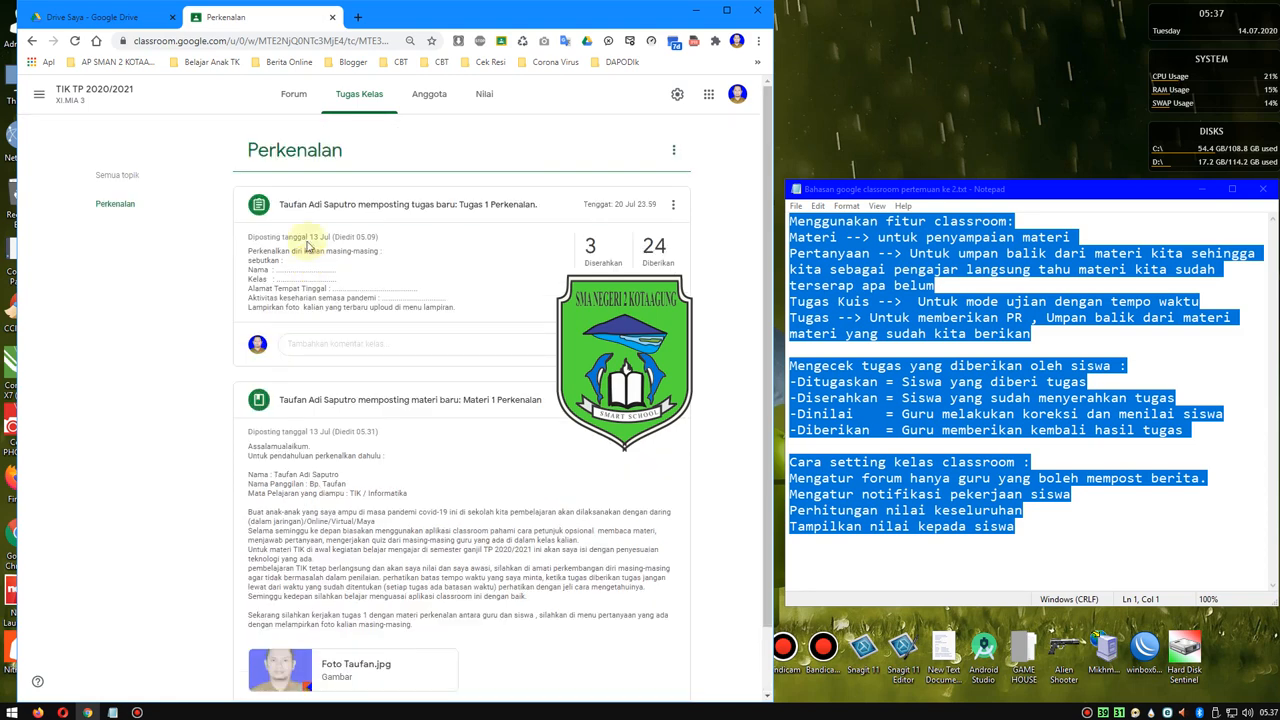
click(112, 204)
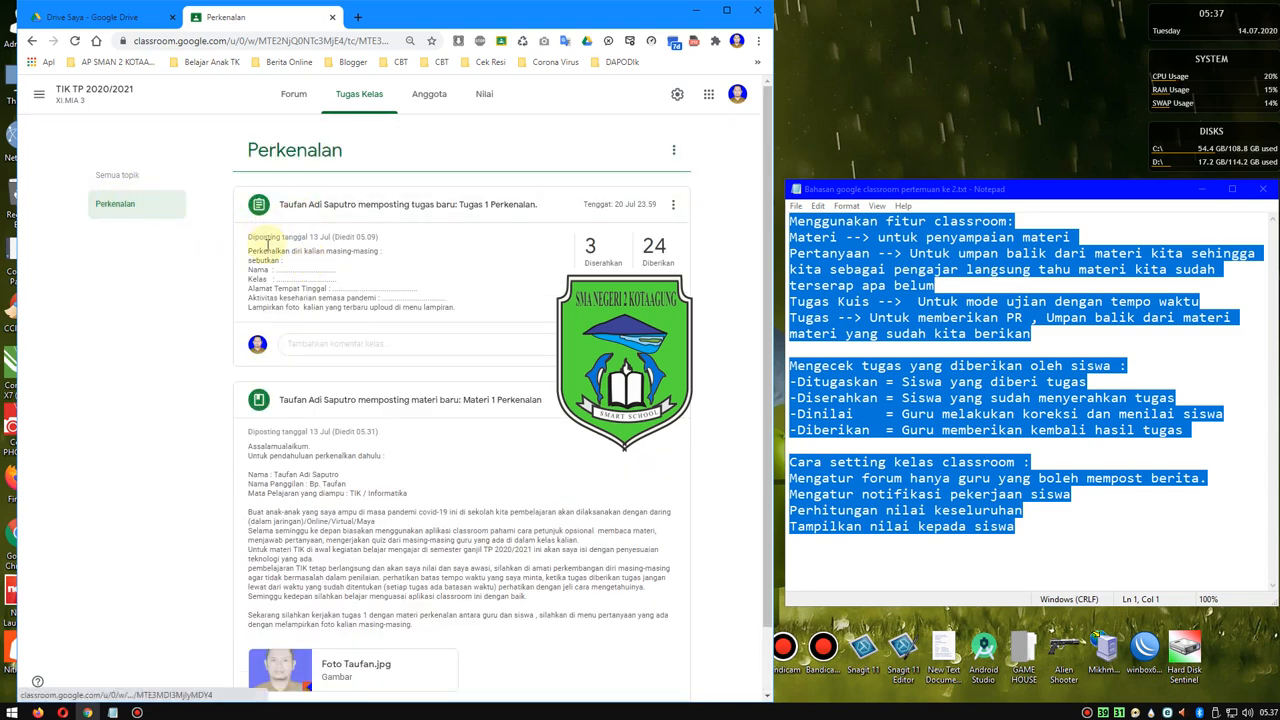
click(121, 177)
click(128, 205)
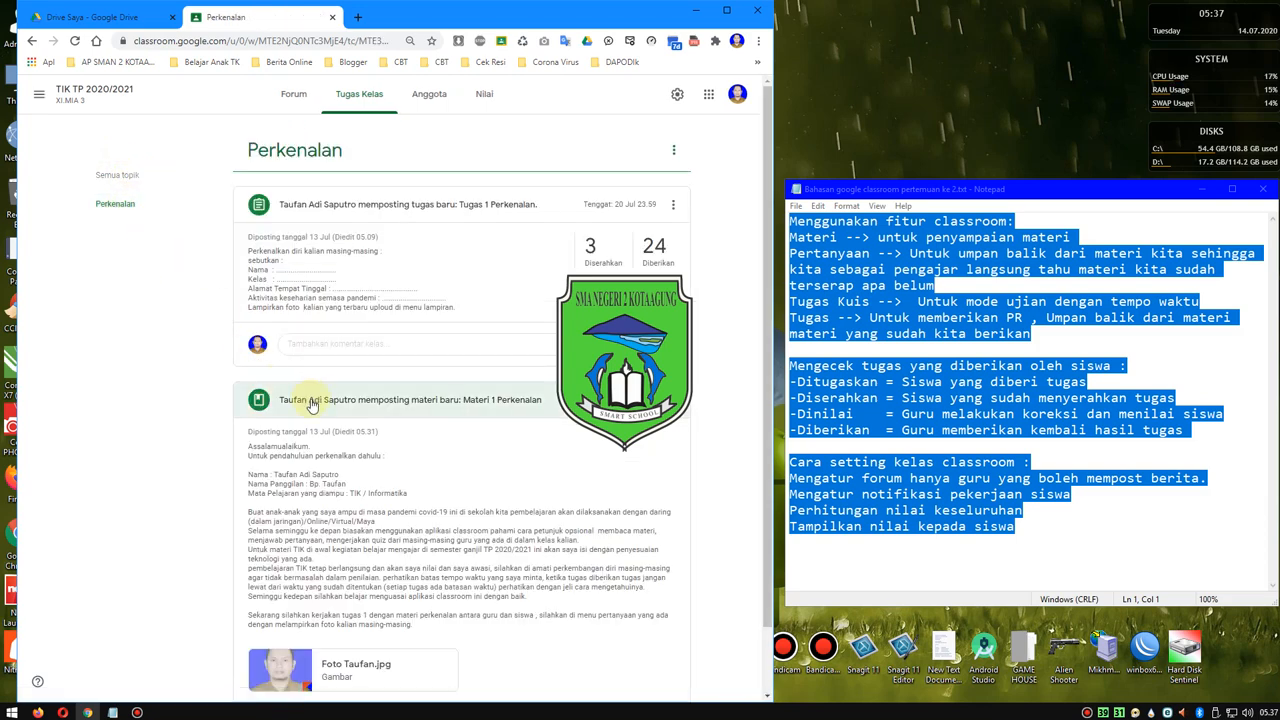
click(115, 205)
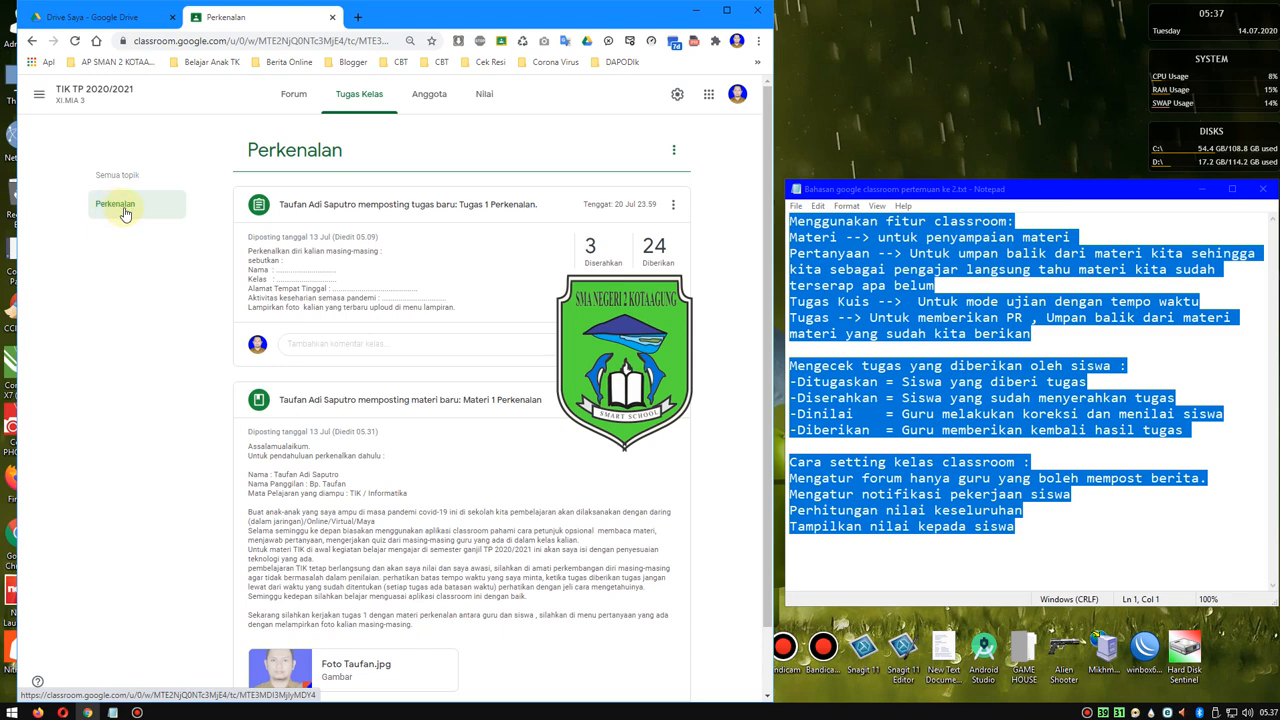
scroll(333, 470, down, 1)
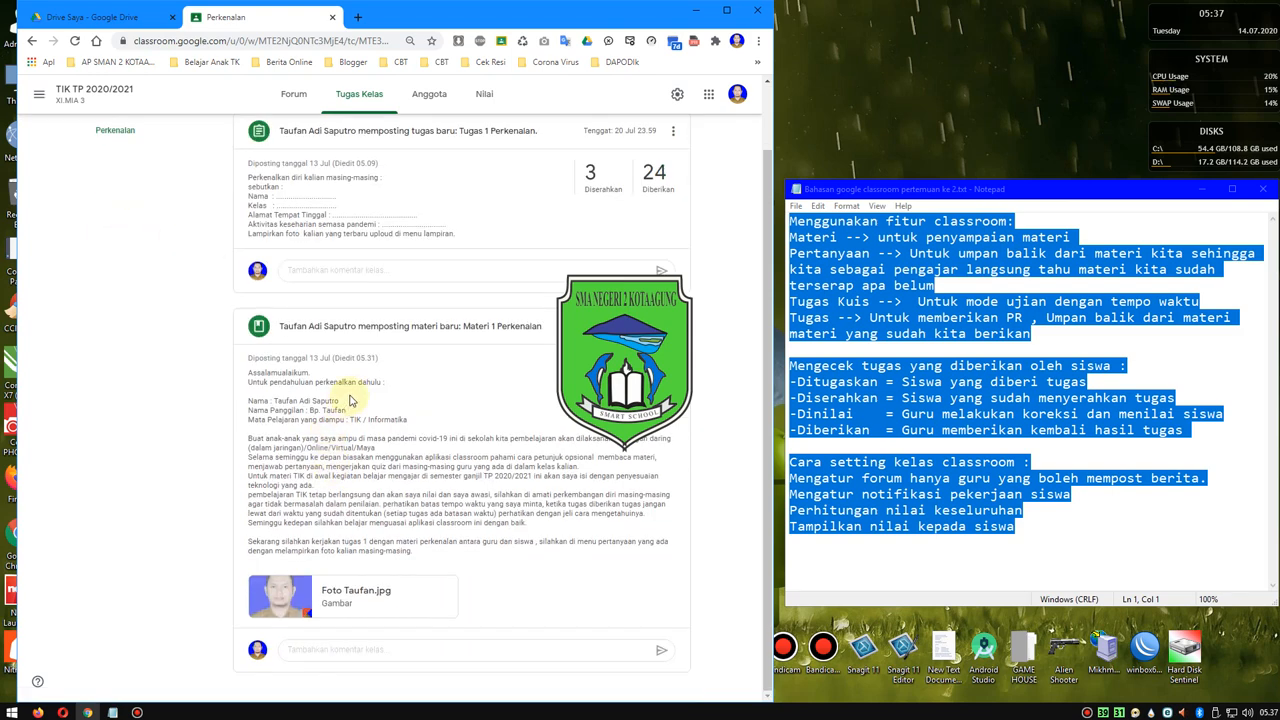
scroll(350, 400, up, 1)
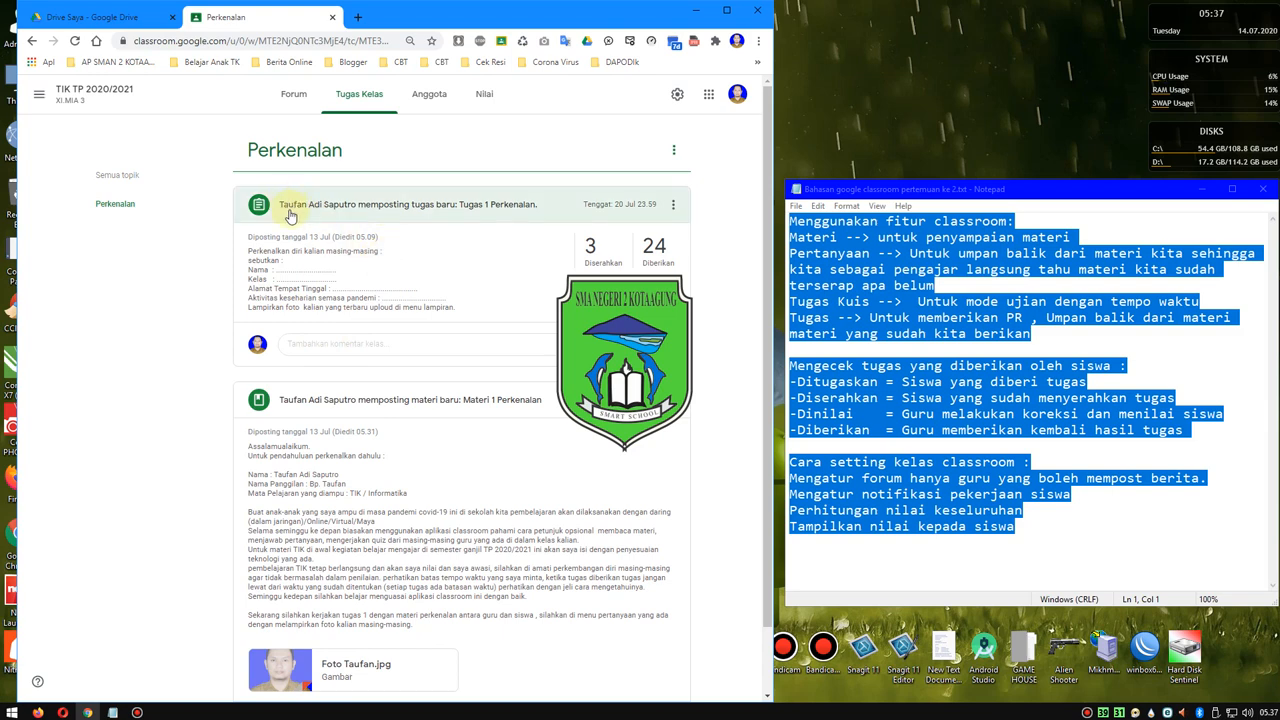
- Deselect the Notepad notes at the Mengecek tugas section, and examine all classes' assignments awaiting review in Classroom's Daftar tugas
click(812, 366)
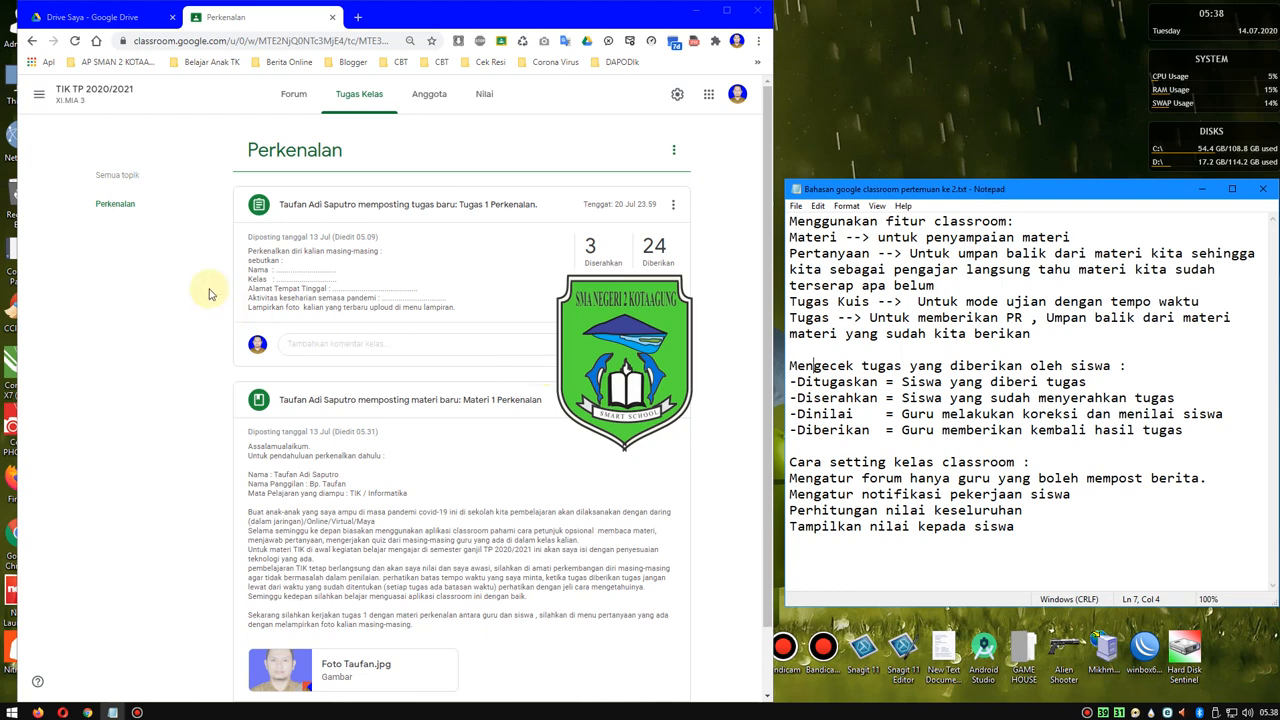
click(40, 100)
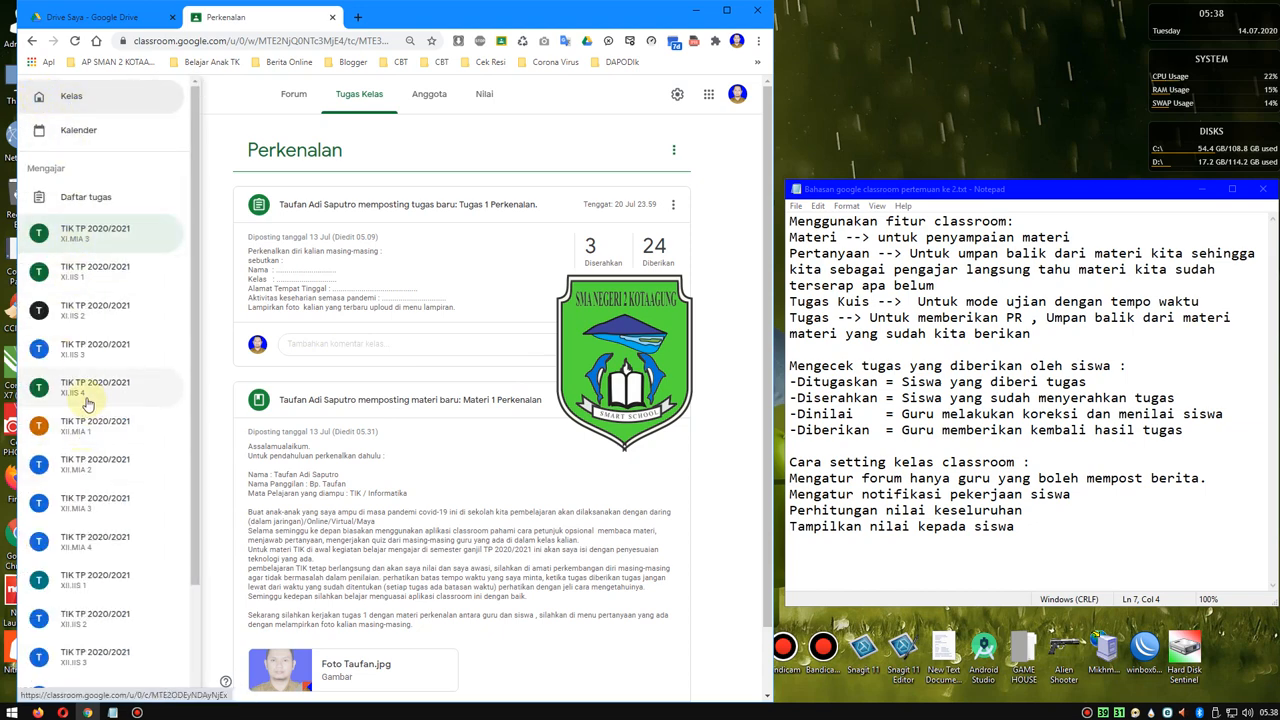
scroll(95, 445, down, 2)
scroll(95, 445, up, 2)
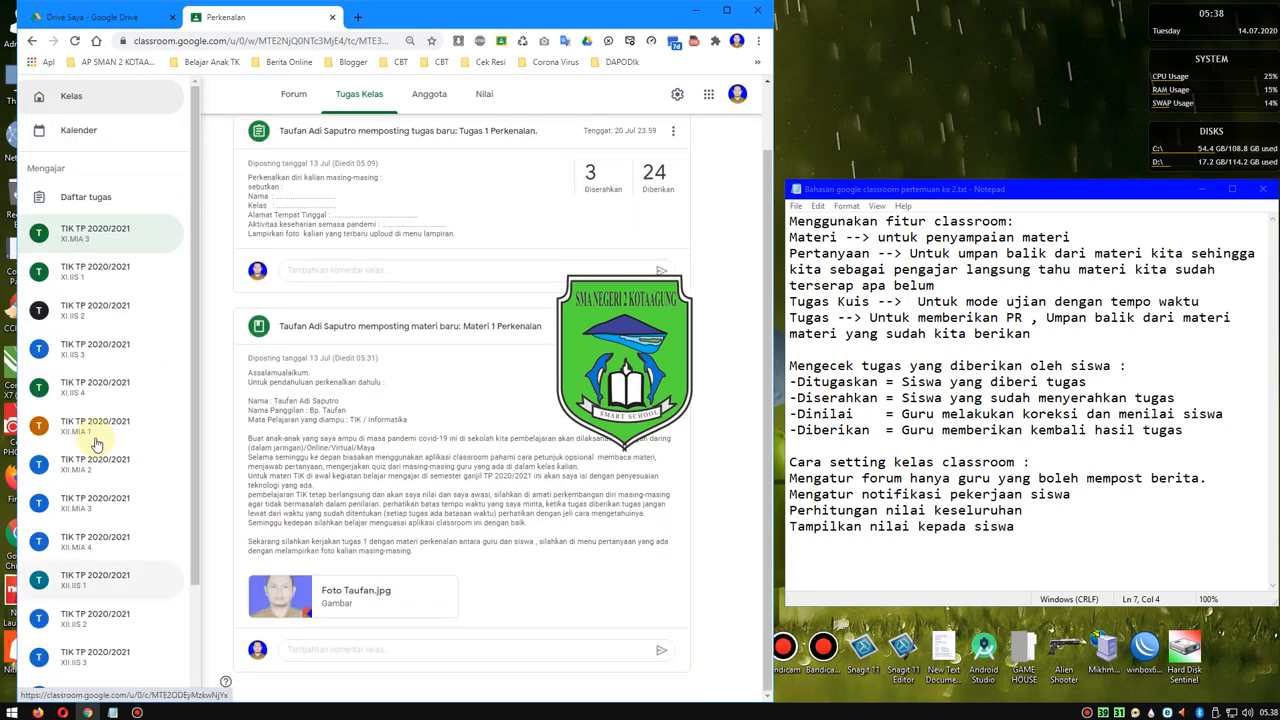
click(88, 197)
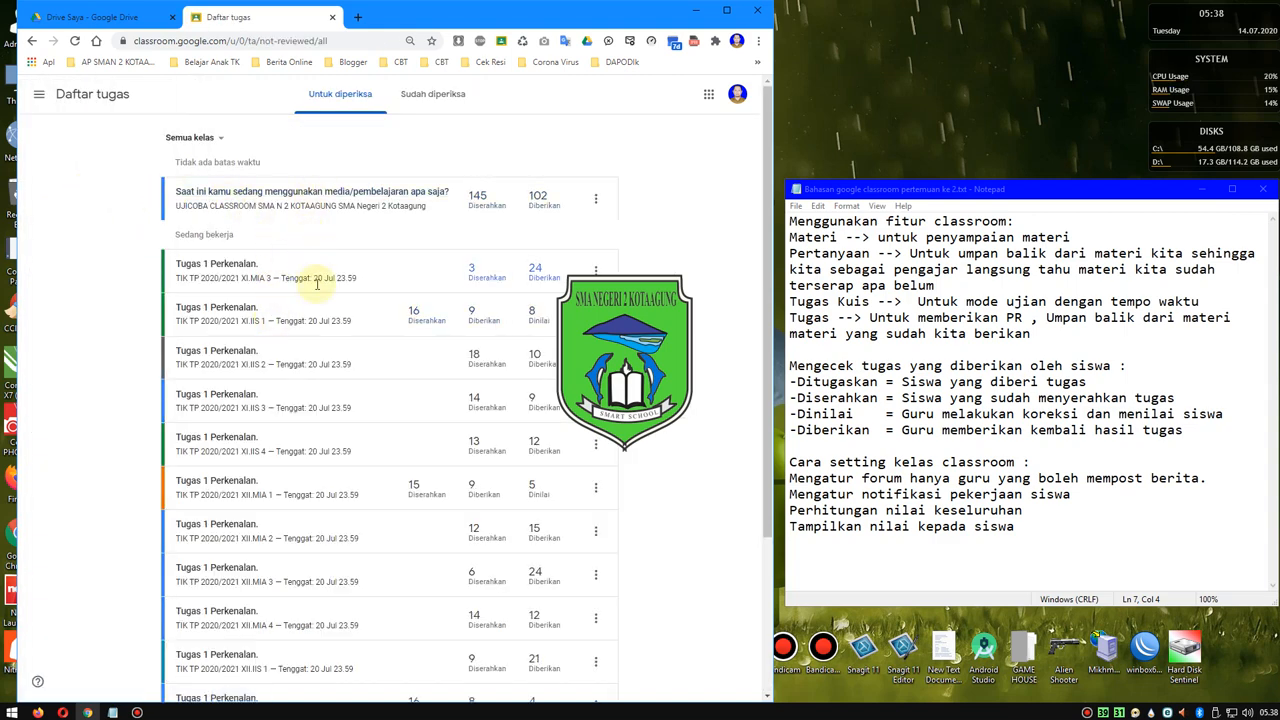
scroll(316, 283, down, 1)
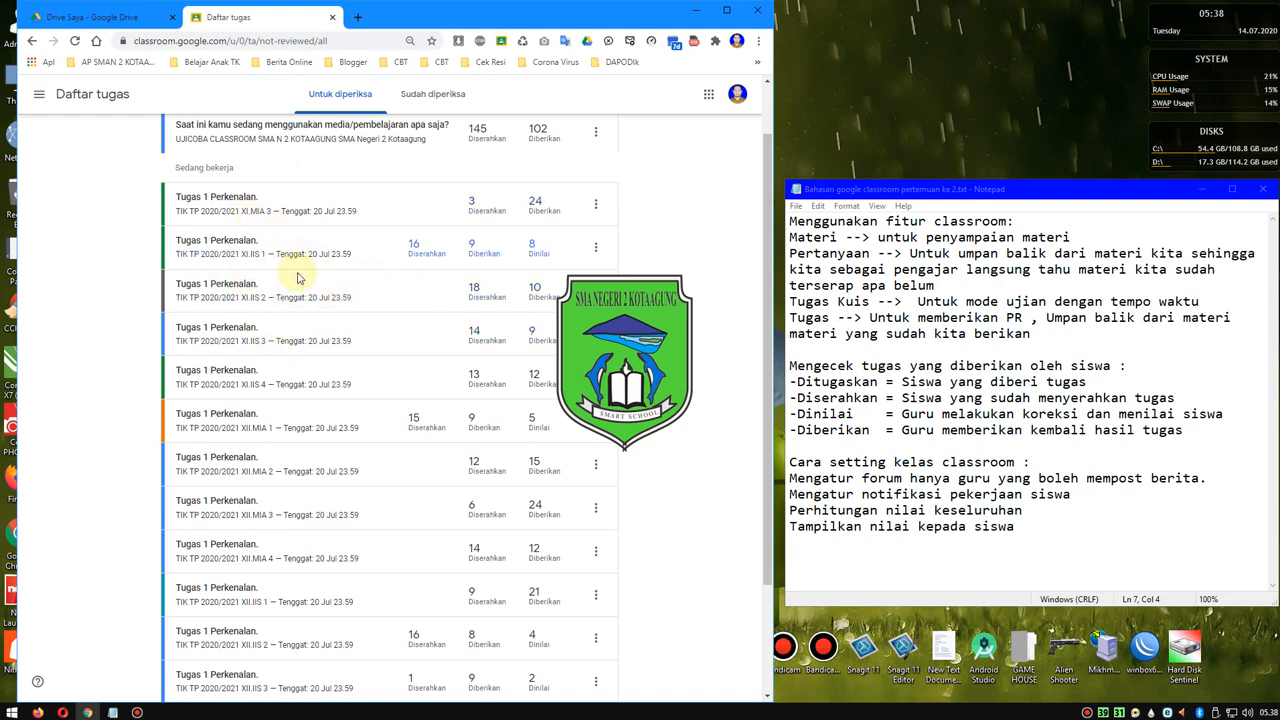
scroll(470, 246, down, 1)
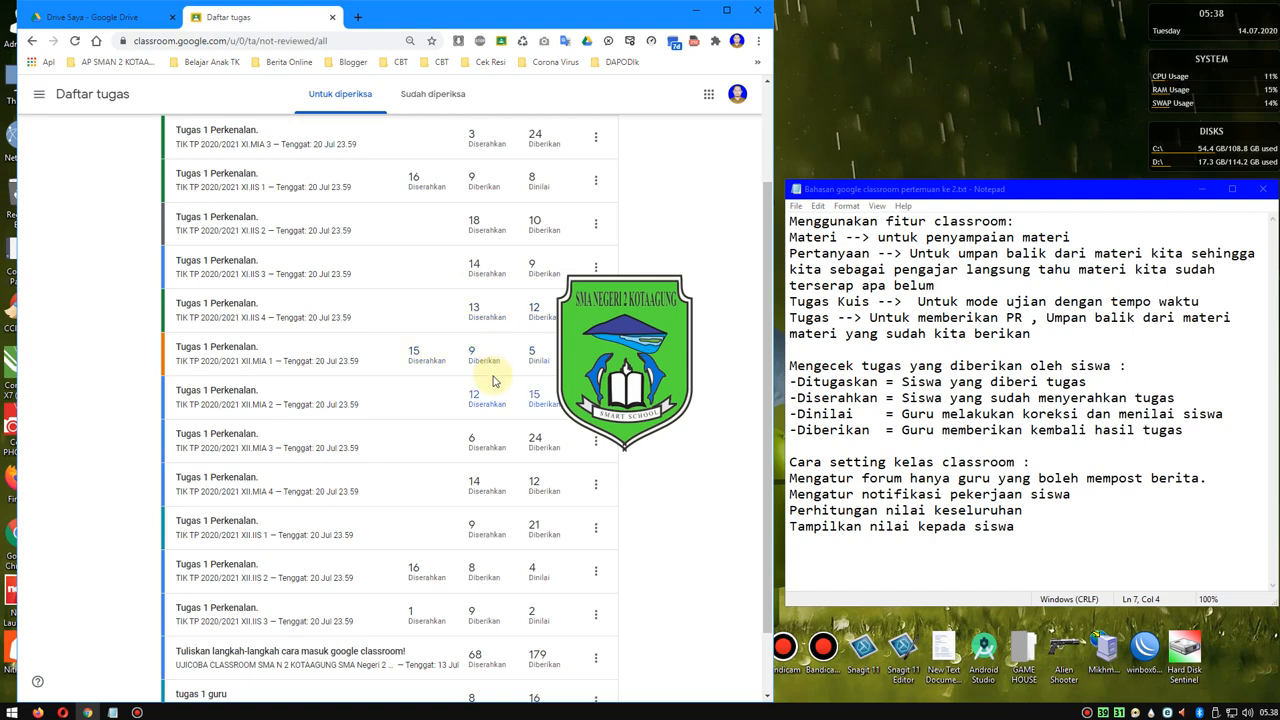
scroll(551, 372, up, 1)
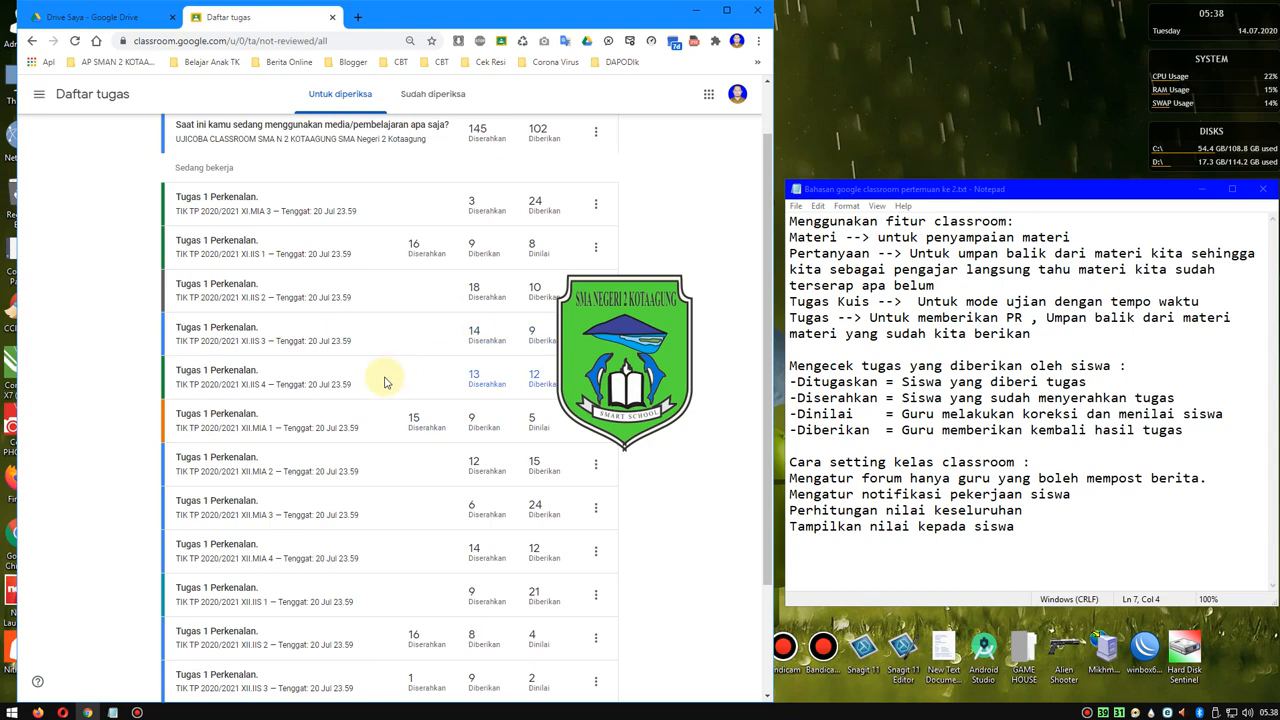
scroll(380, 445, down, 2)
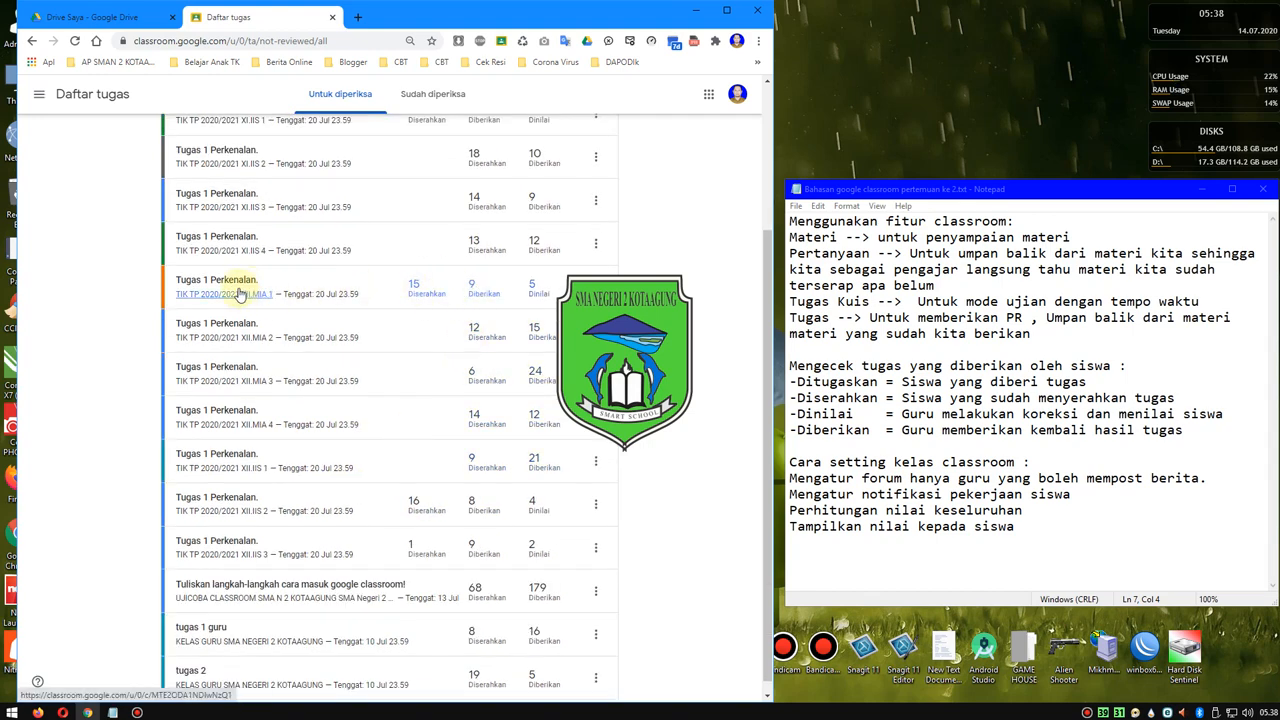
scroll(428, 414, down, 1)
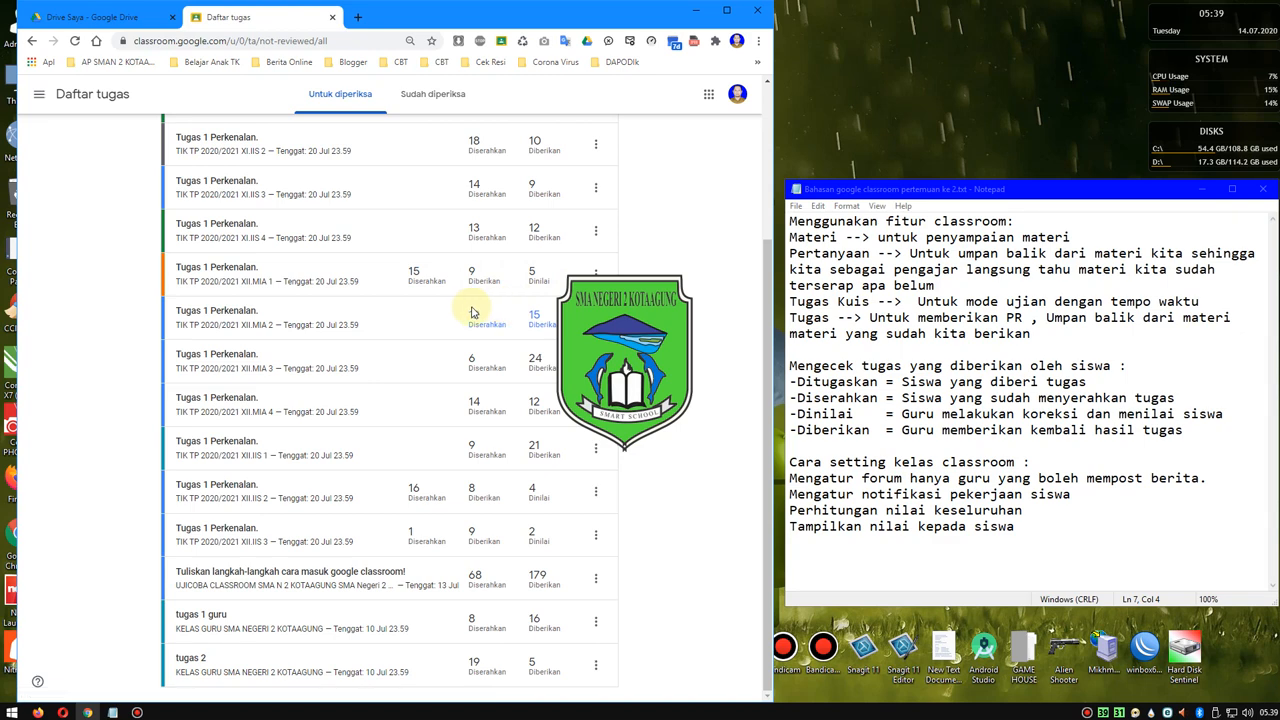
scroll(388, 328, up, 1)
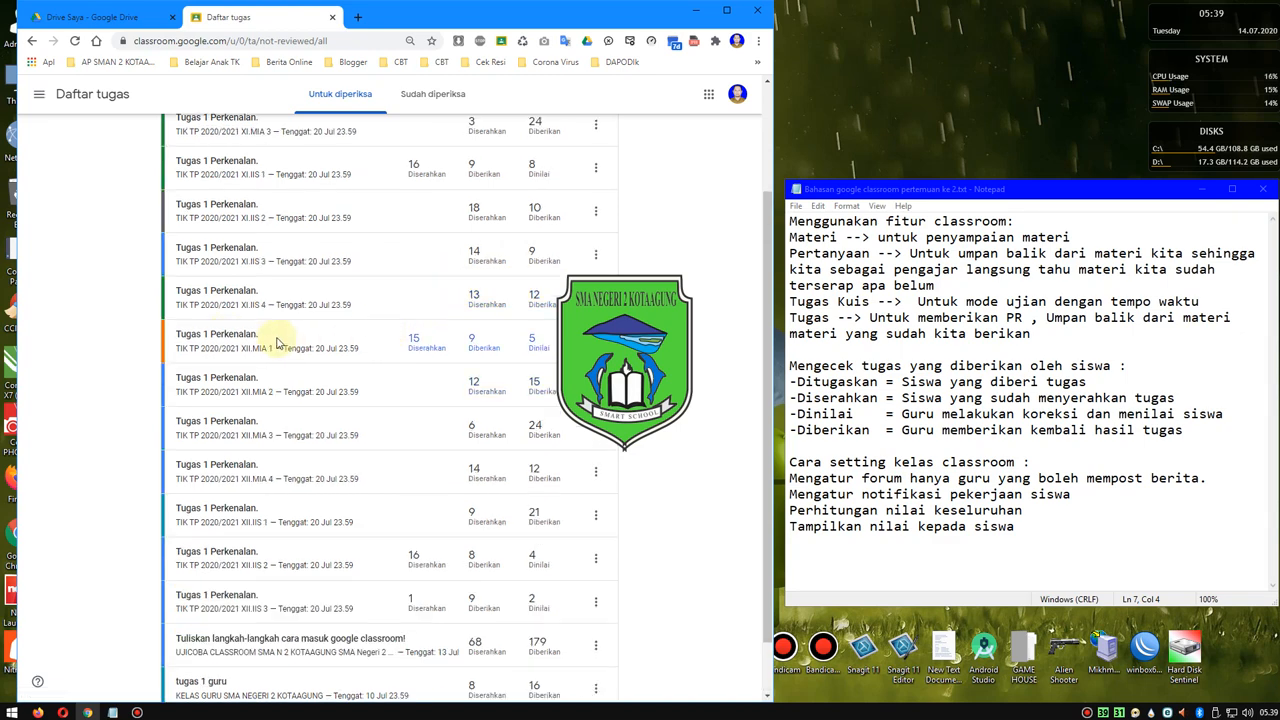
- Open XII.MIA 1's Tugas 1 Perkenalan, view the second listed student's submission, and look through the student list by status
click(233, 340)
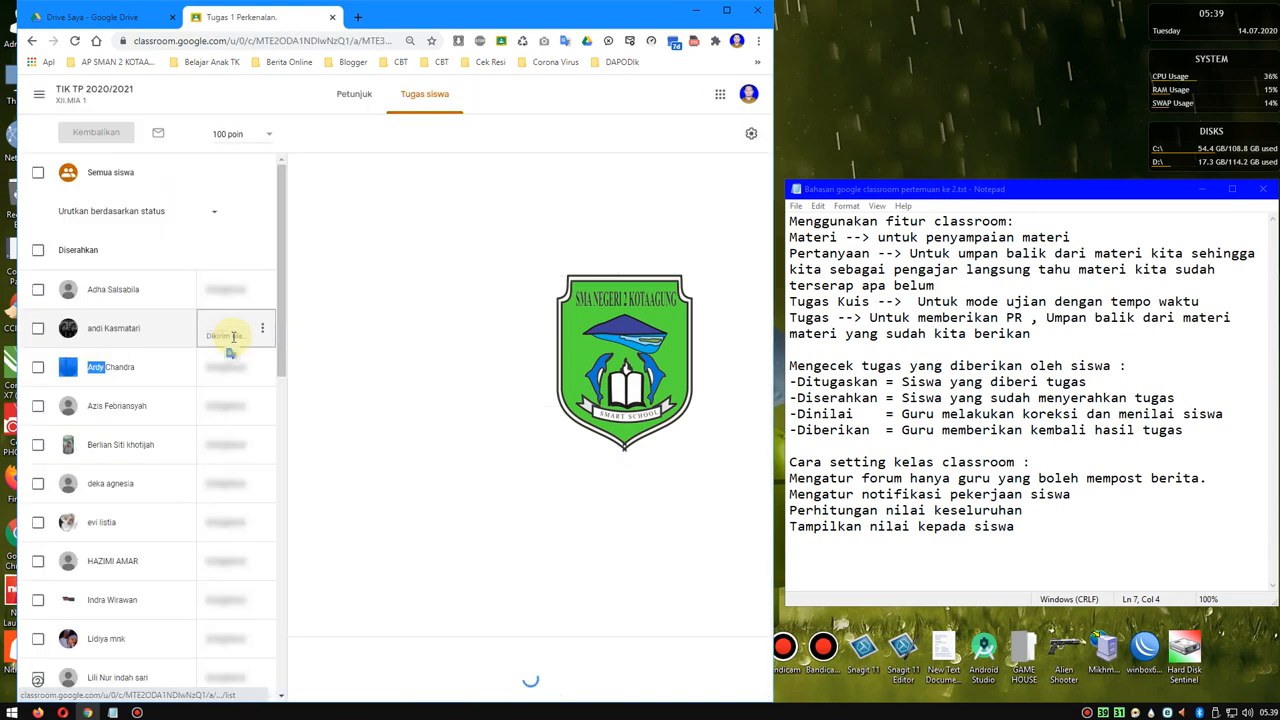
click(224, 323)
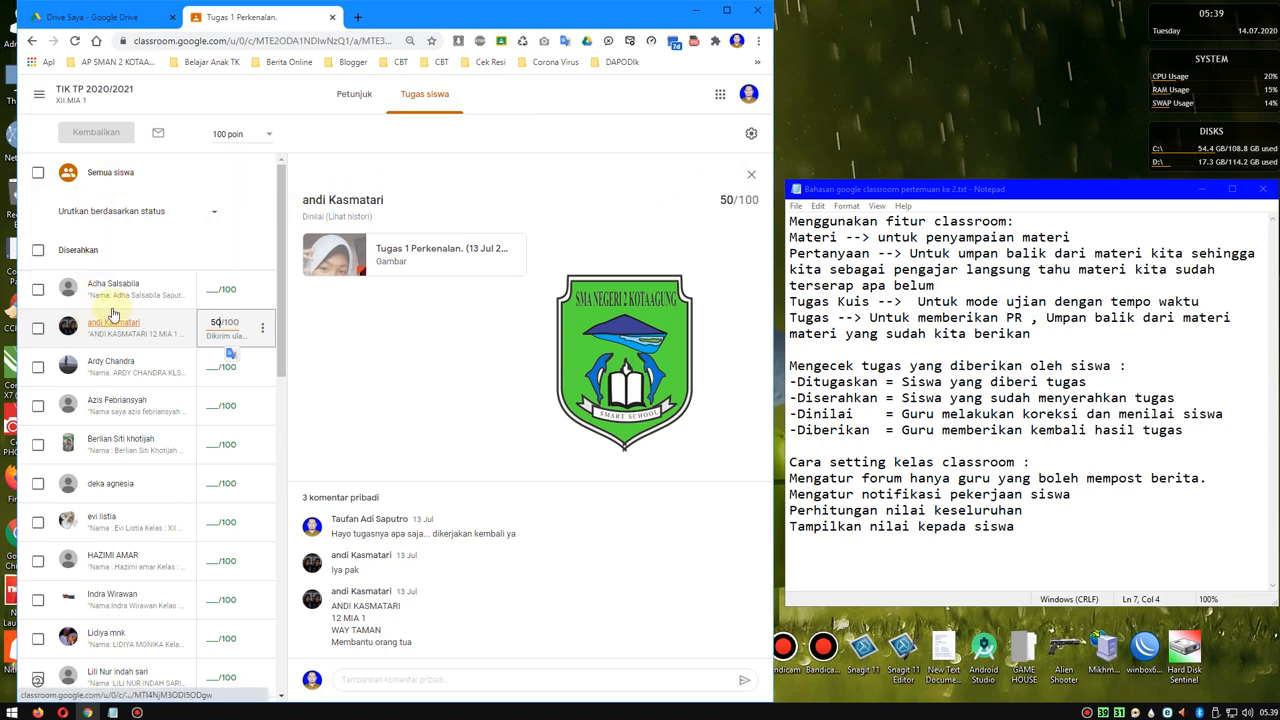
scroll(95, 280, down, 4)
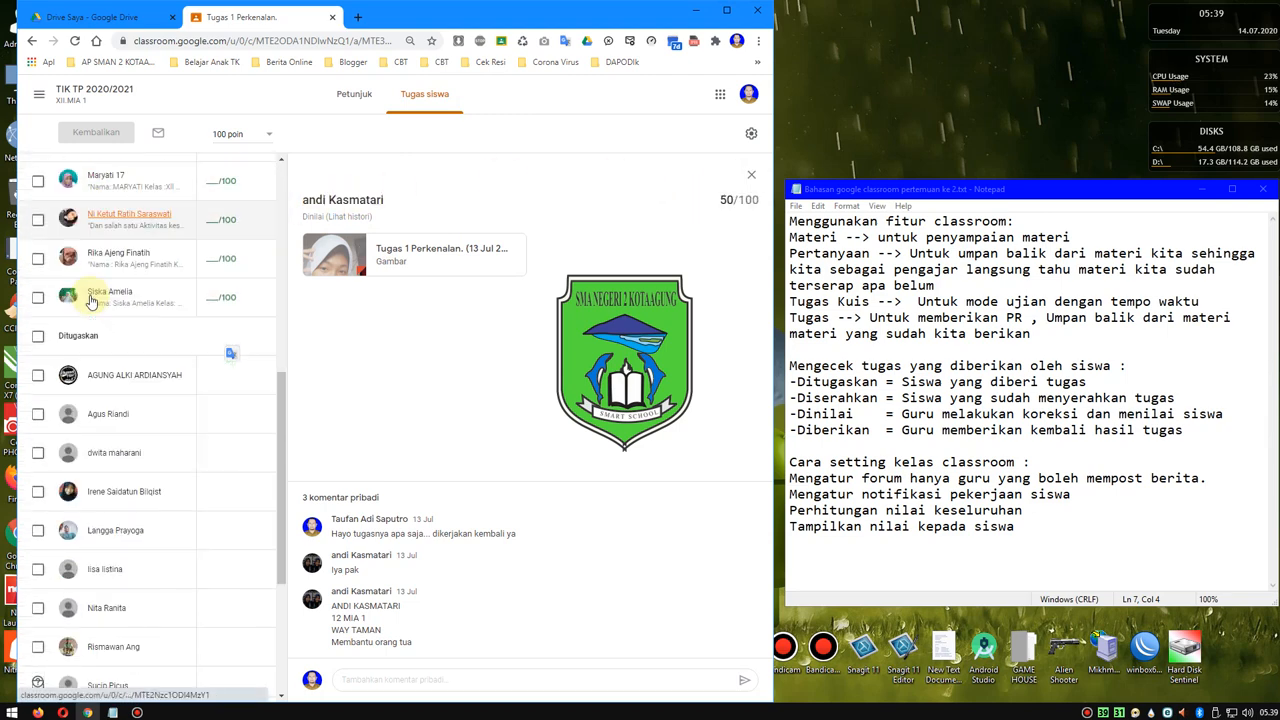
scroll(90, 300, up, 5)
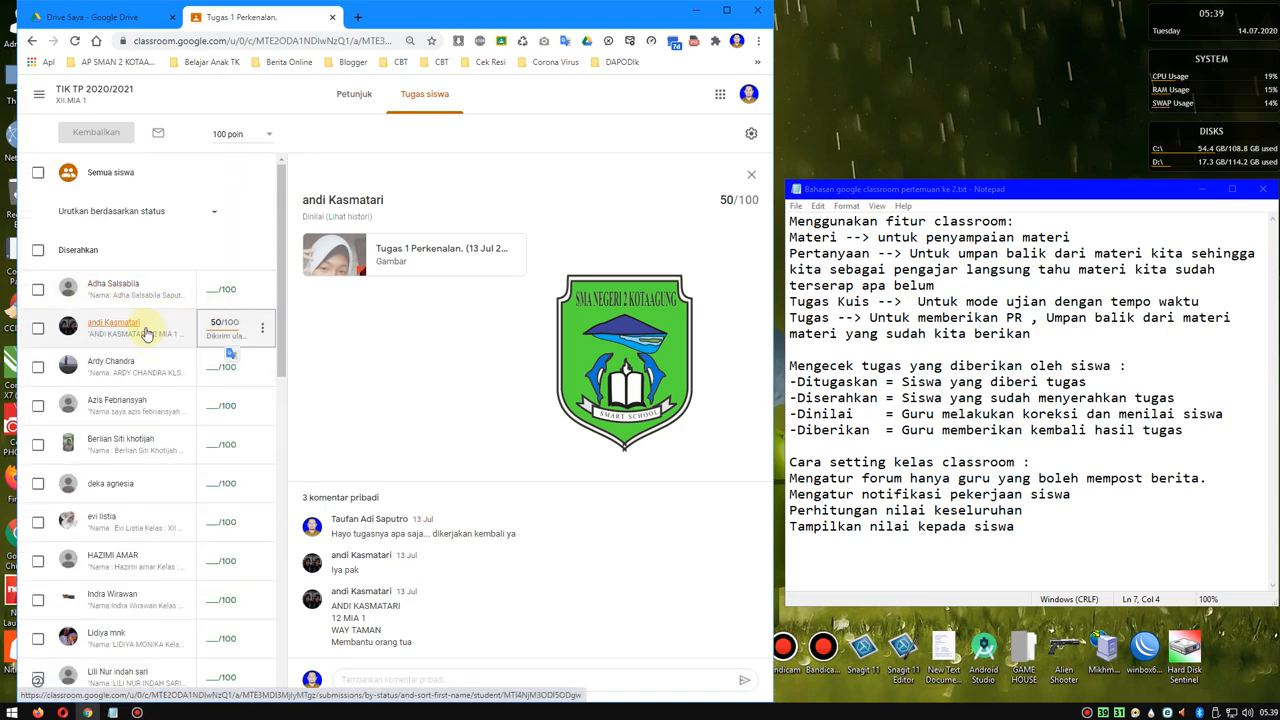
- View the first listed student's submission, its private comment area and attached image, and close the image
click(126, 287)
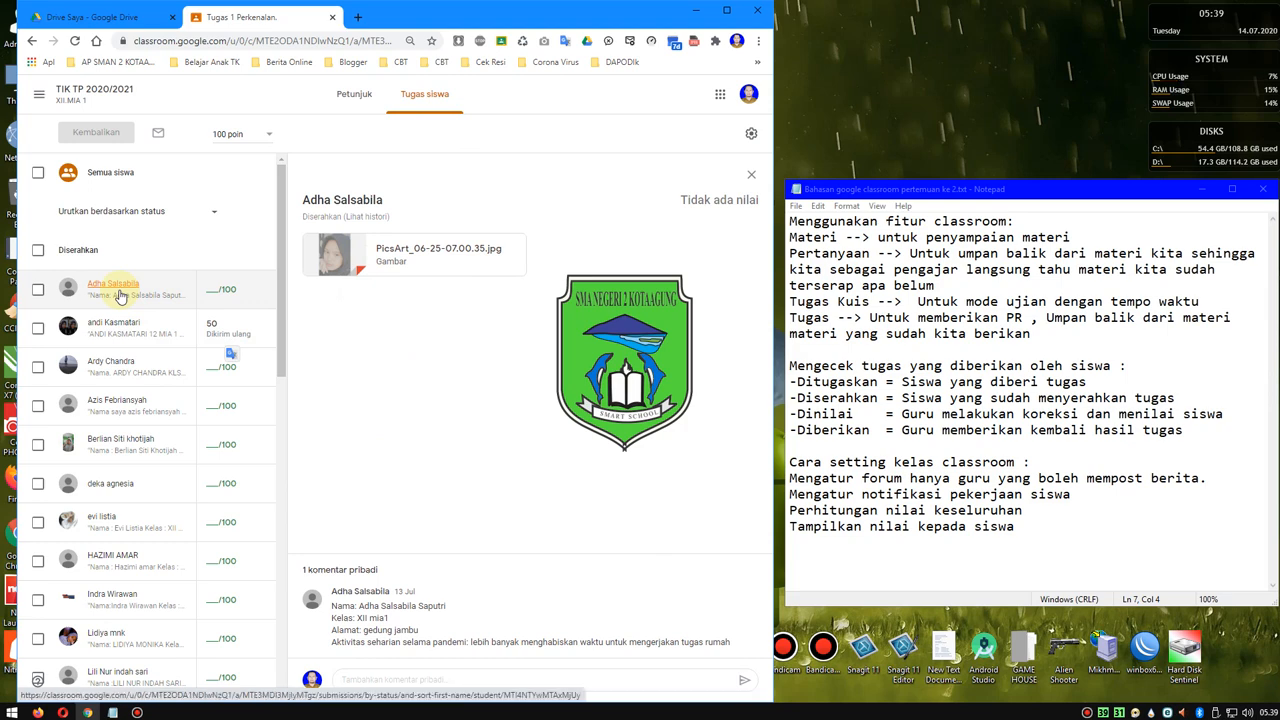
click(359, 679)
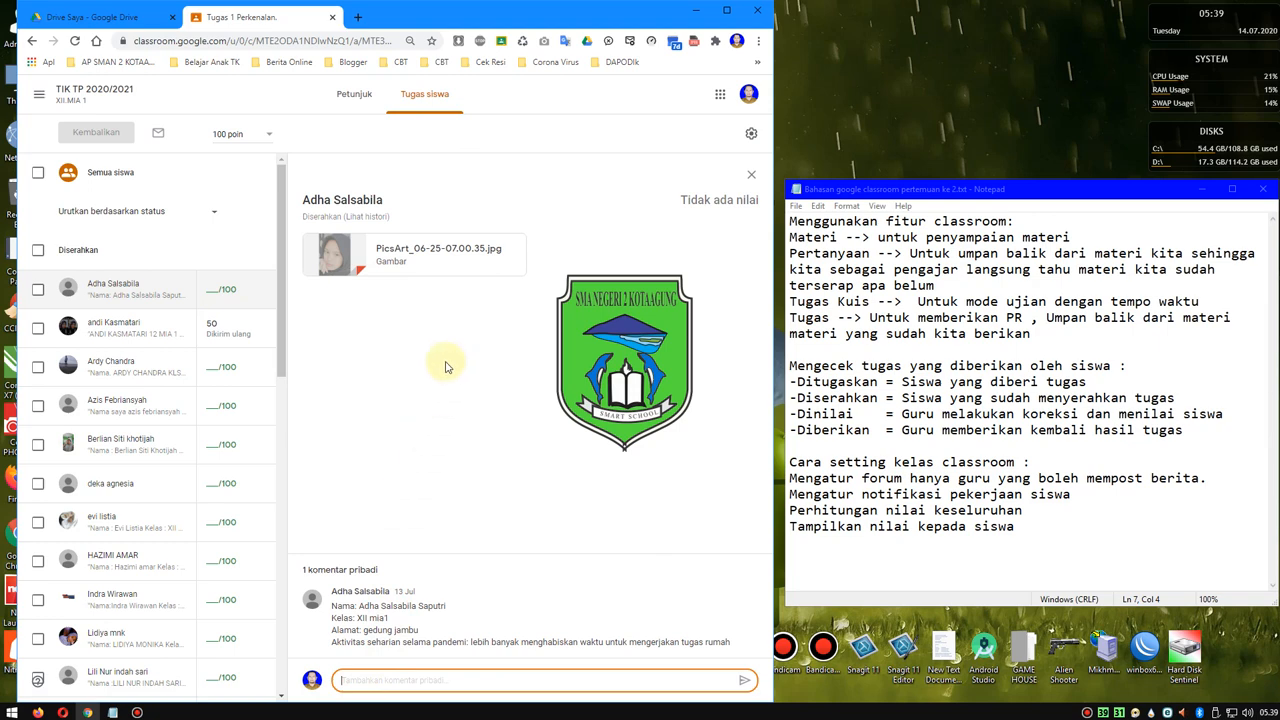
click(390, 262)
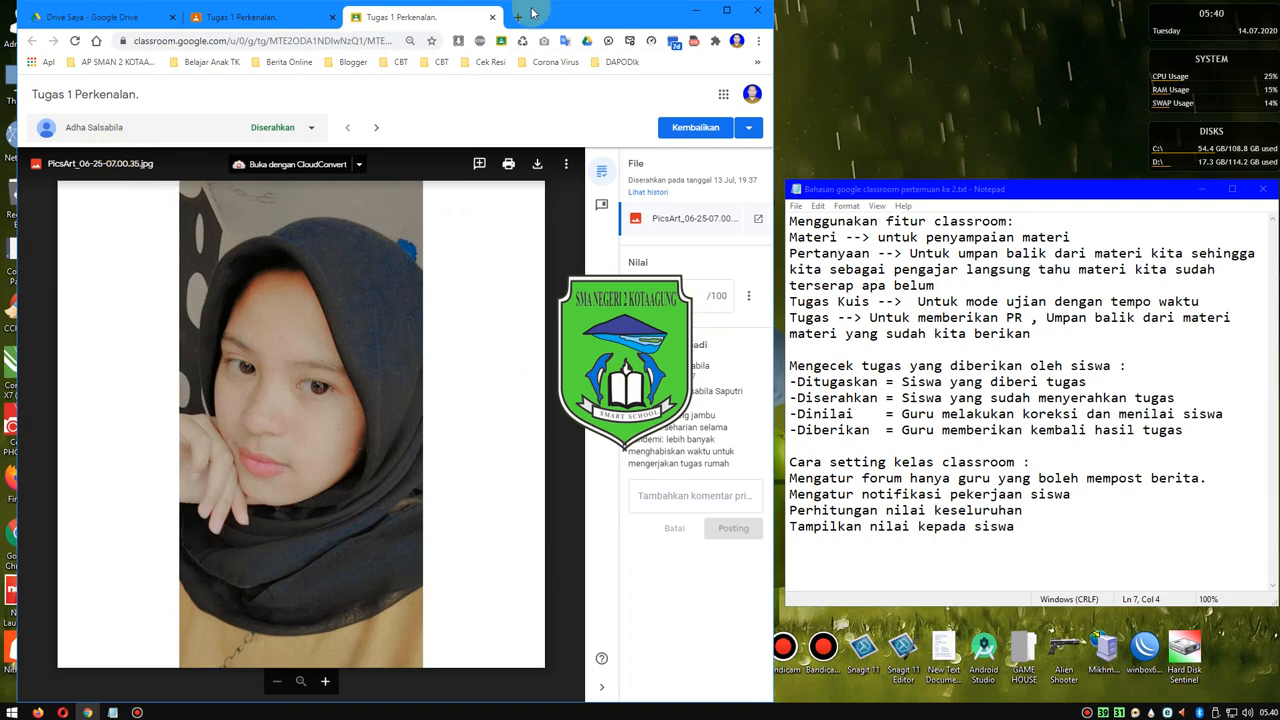
click(490, 18)
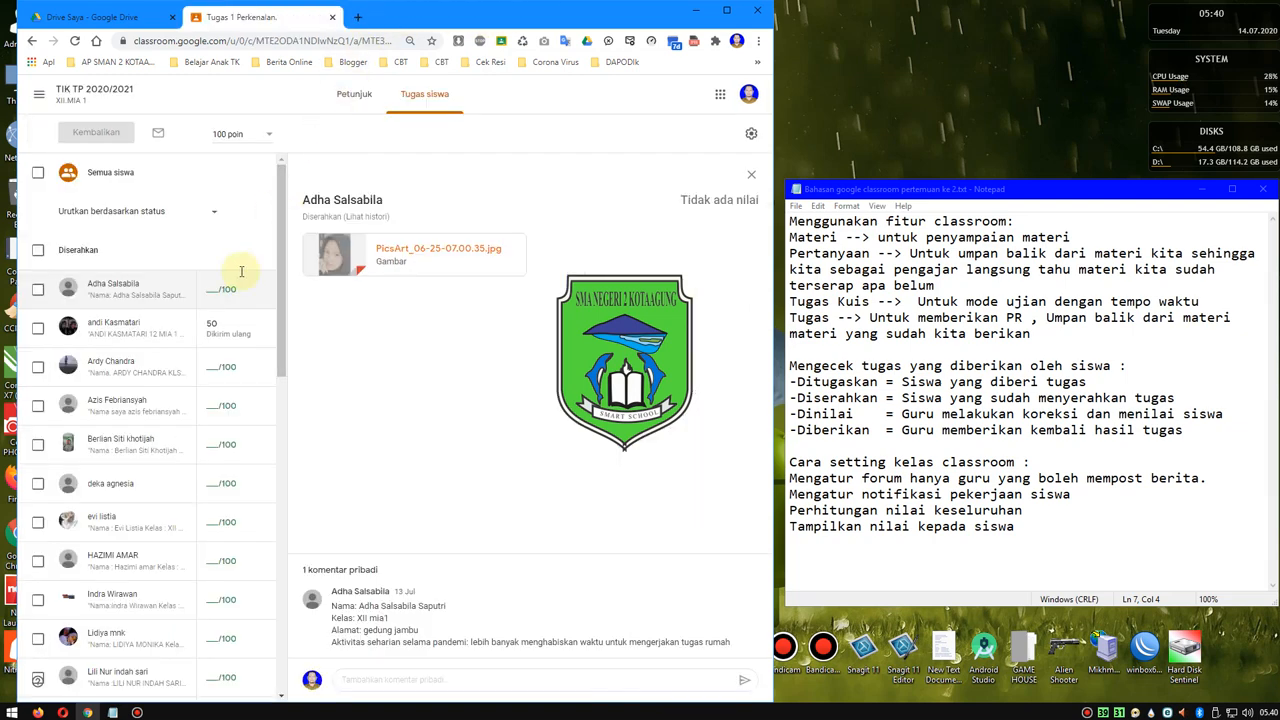
- Give the first listed student in the Diserahkan group a grade of 100 for Tugas 1 Perkenalan
click(205, 288)
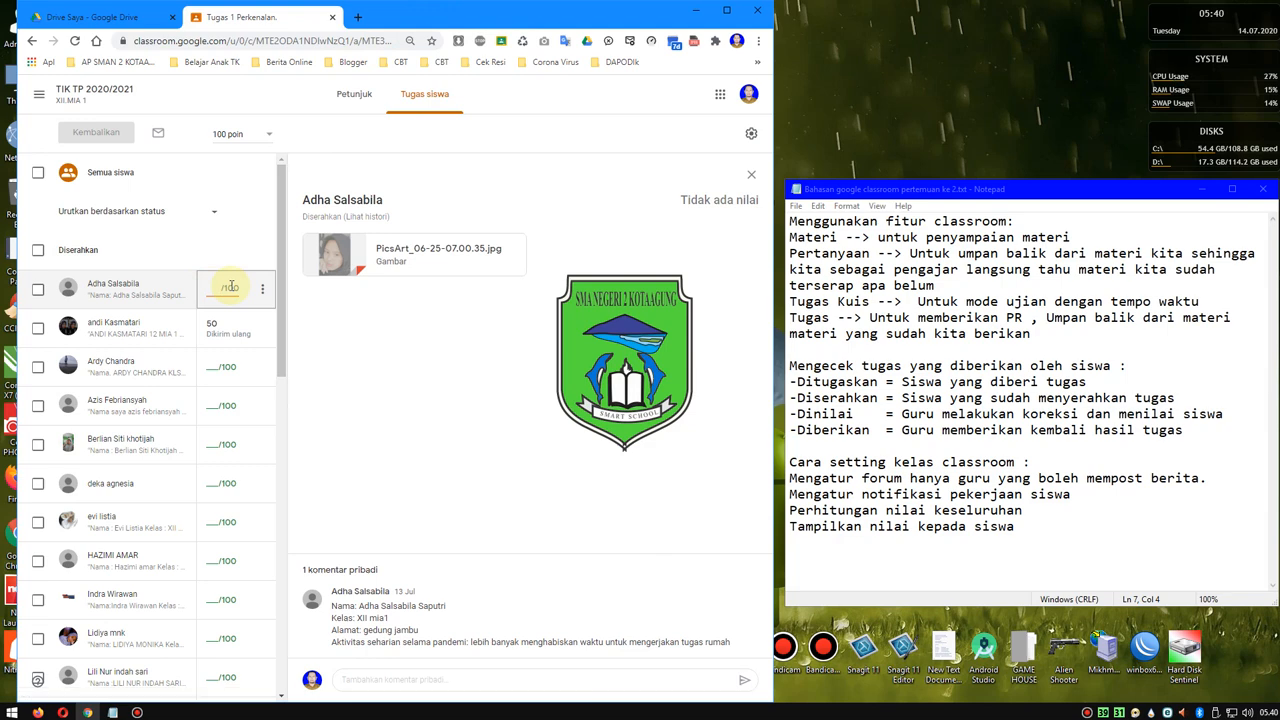
text(100)
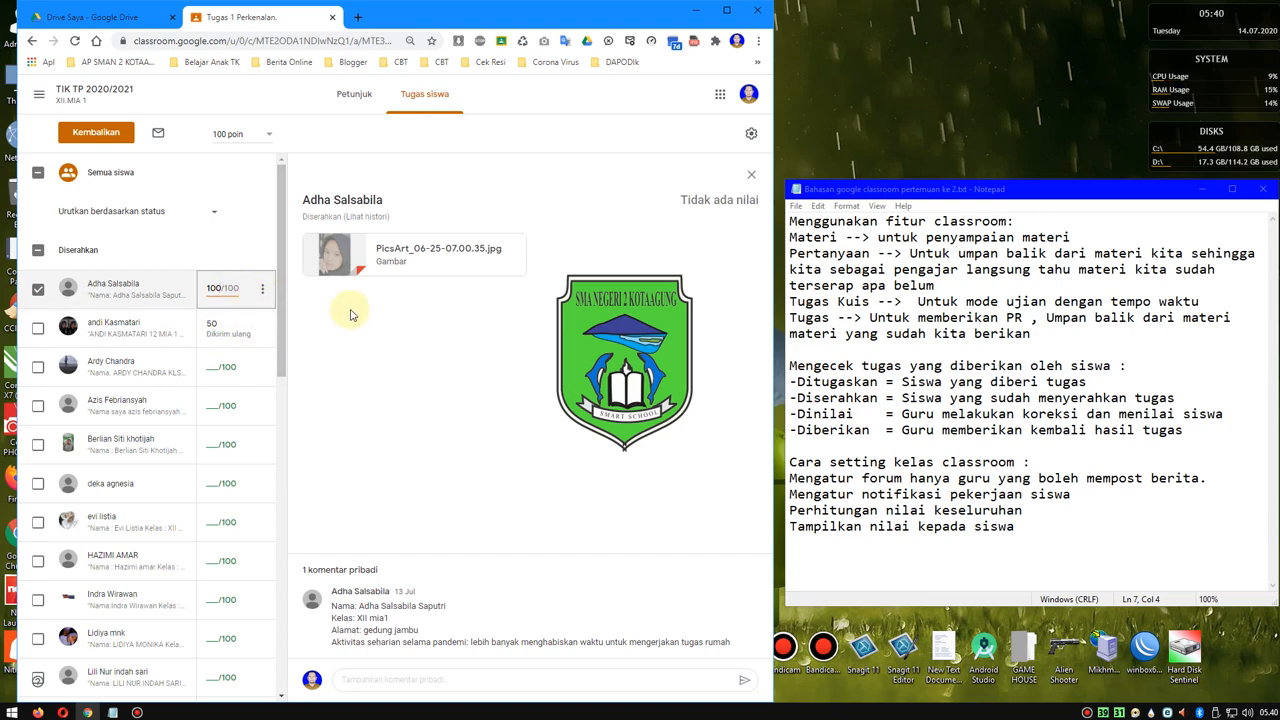
click(220, 323)
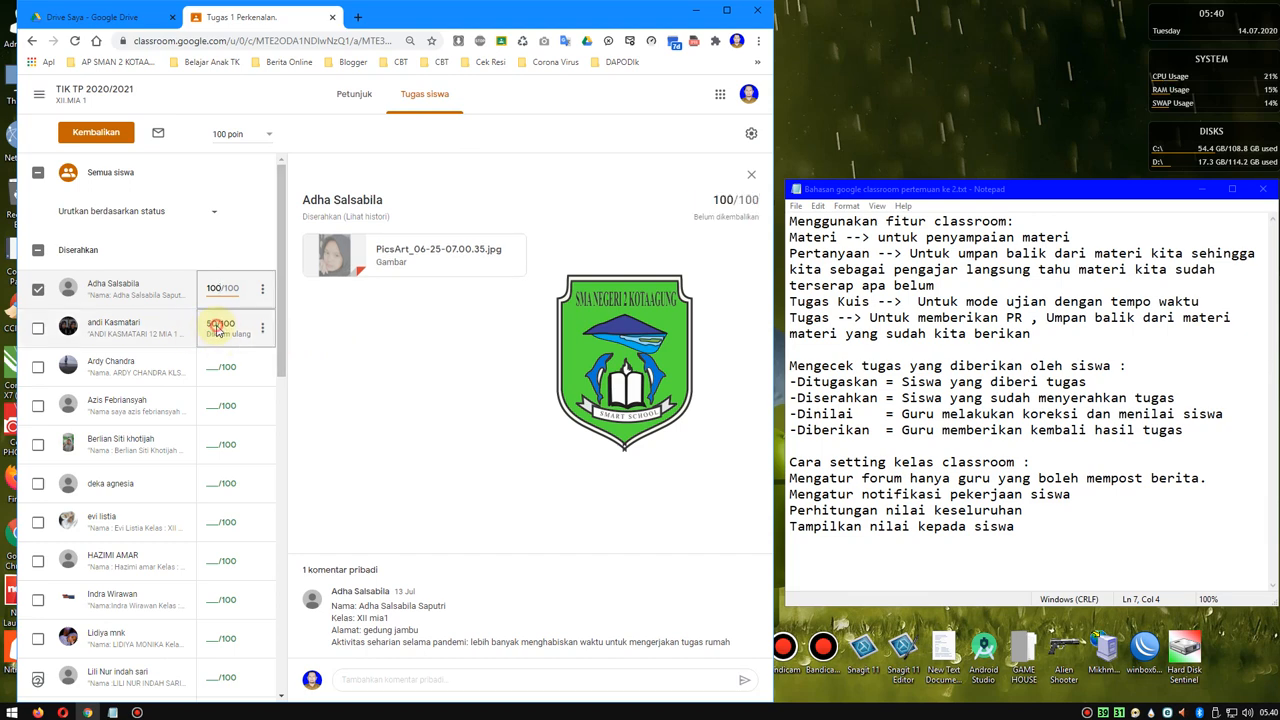
- Review the second listed student's submission and private comments, highlighting "dikerjakan kembali", and change that student's grade to 100
click(133, 325)
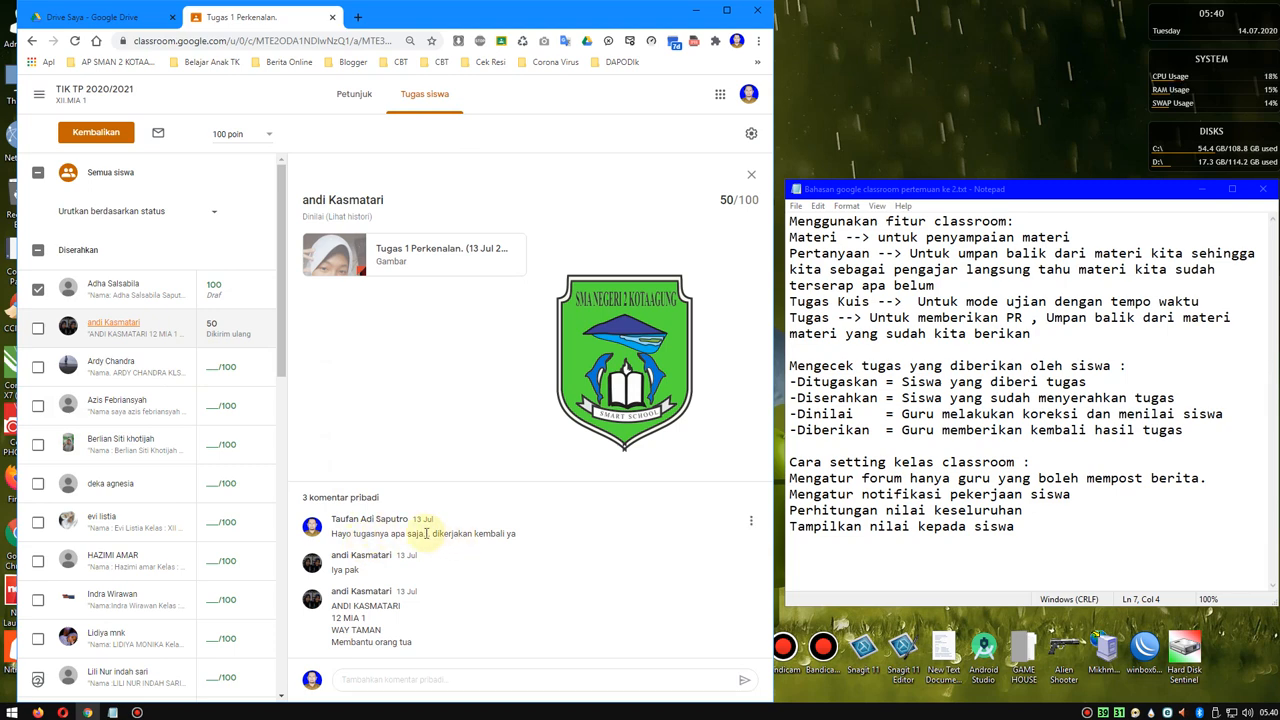
drag(426, 533, 506, 534)
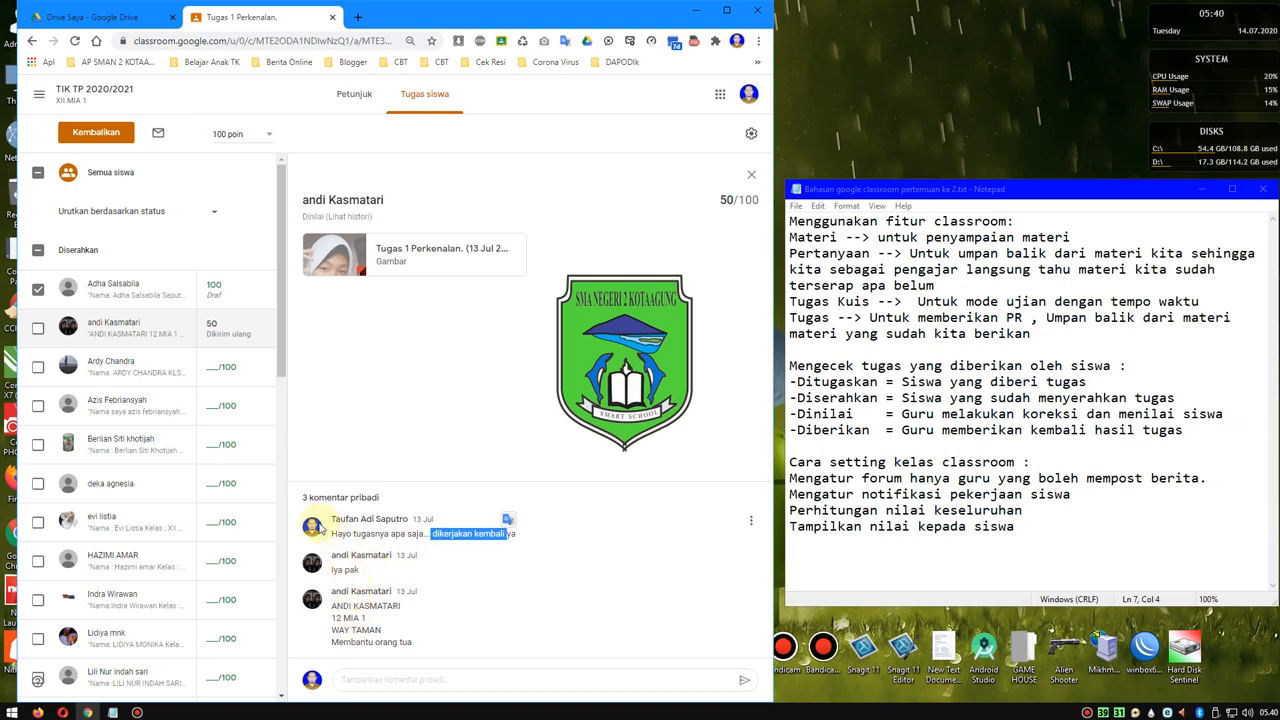
click(216, 322)
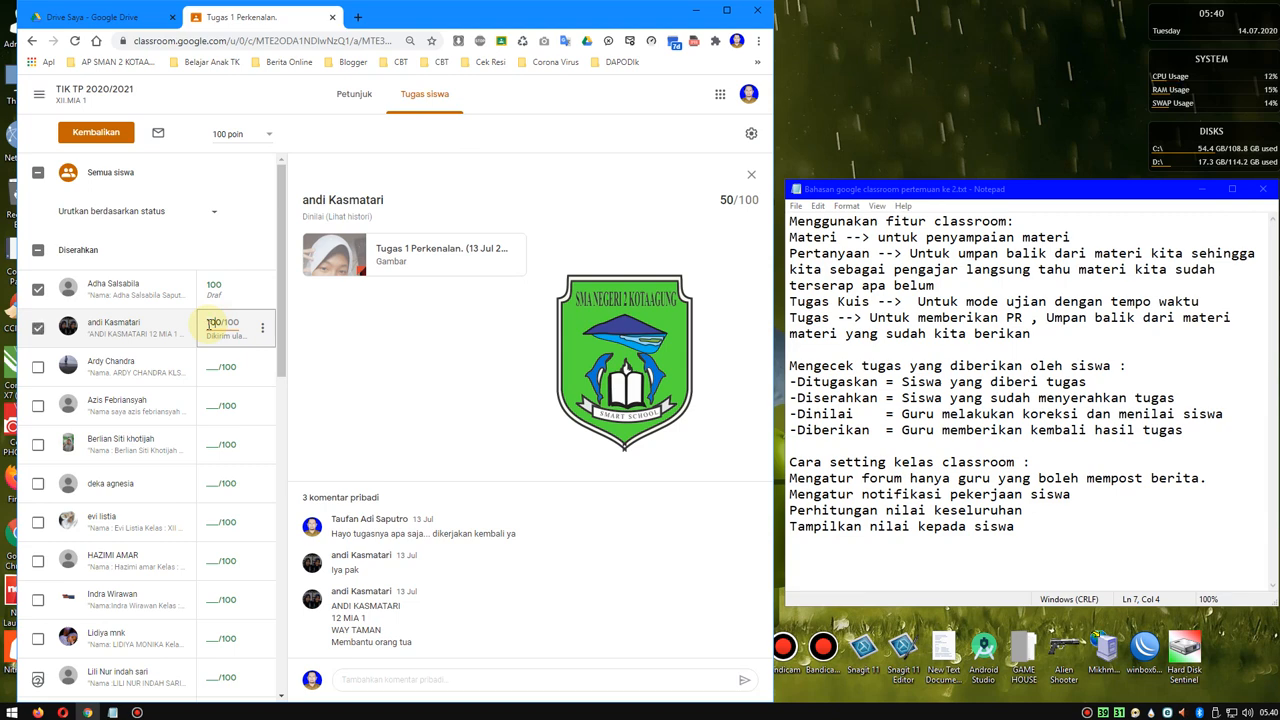
click(362, 352)
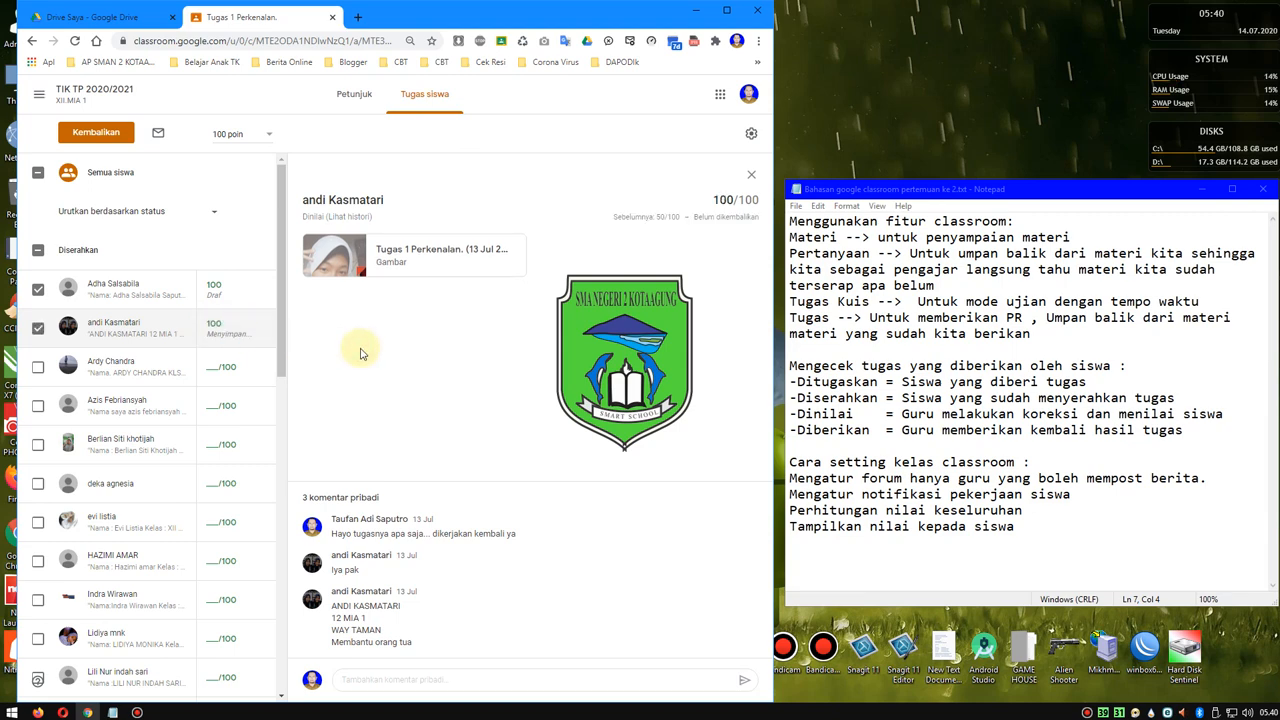
- Maximize the browser window and view the overview of all Diserahkan submissions for Tugas 1 Perkenalan
scroll(145, 420, down, 3)
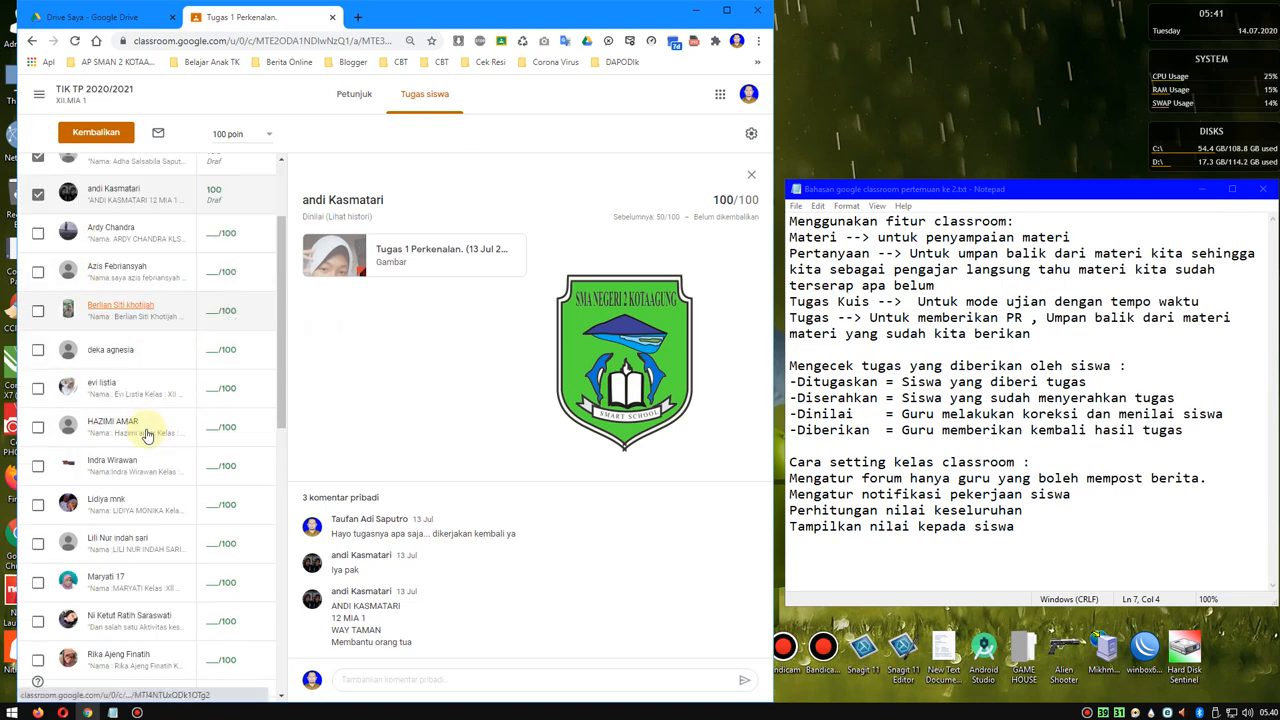
scroll(145, 430, up, 3)
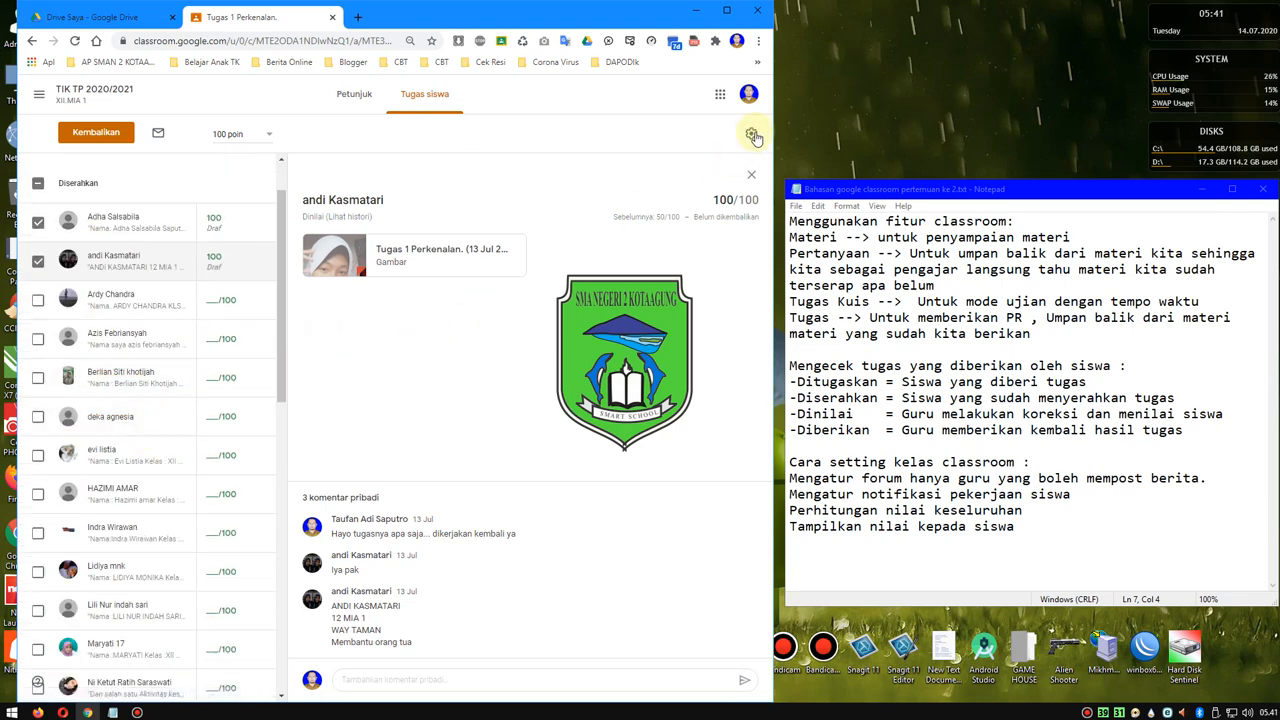
click(727, 11)
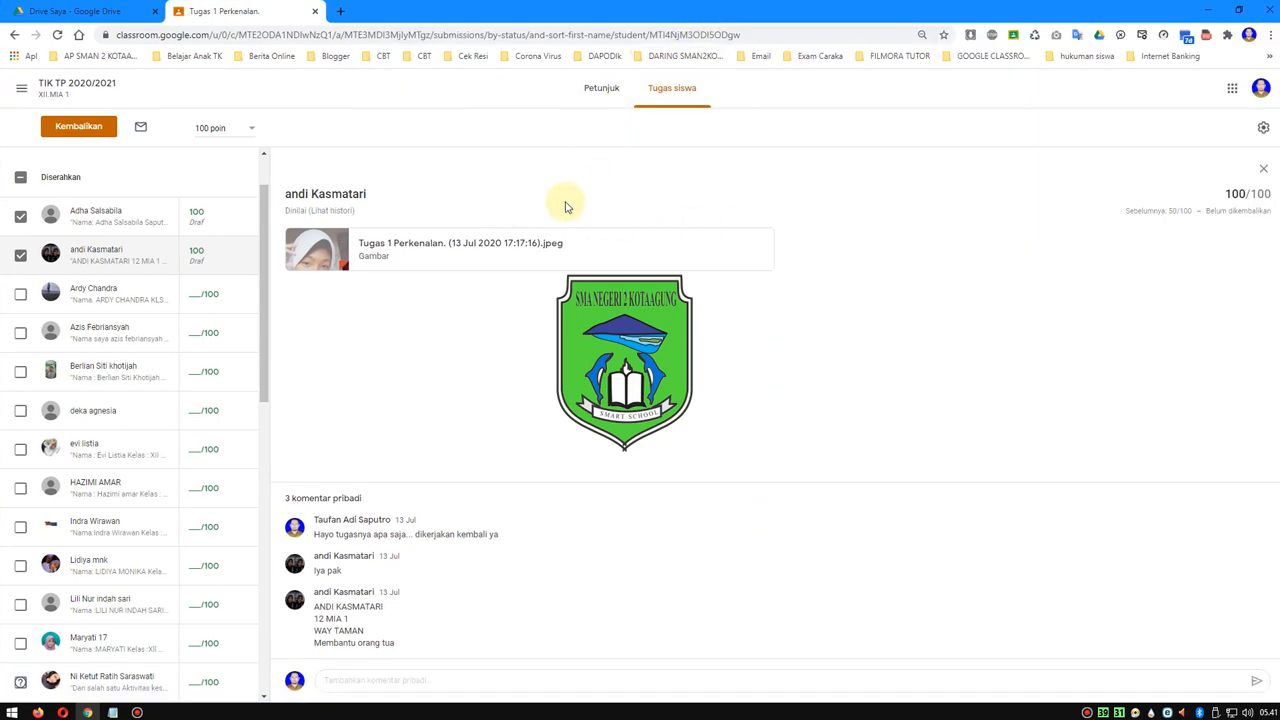
click(66, 178)
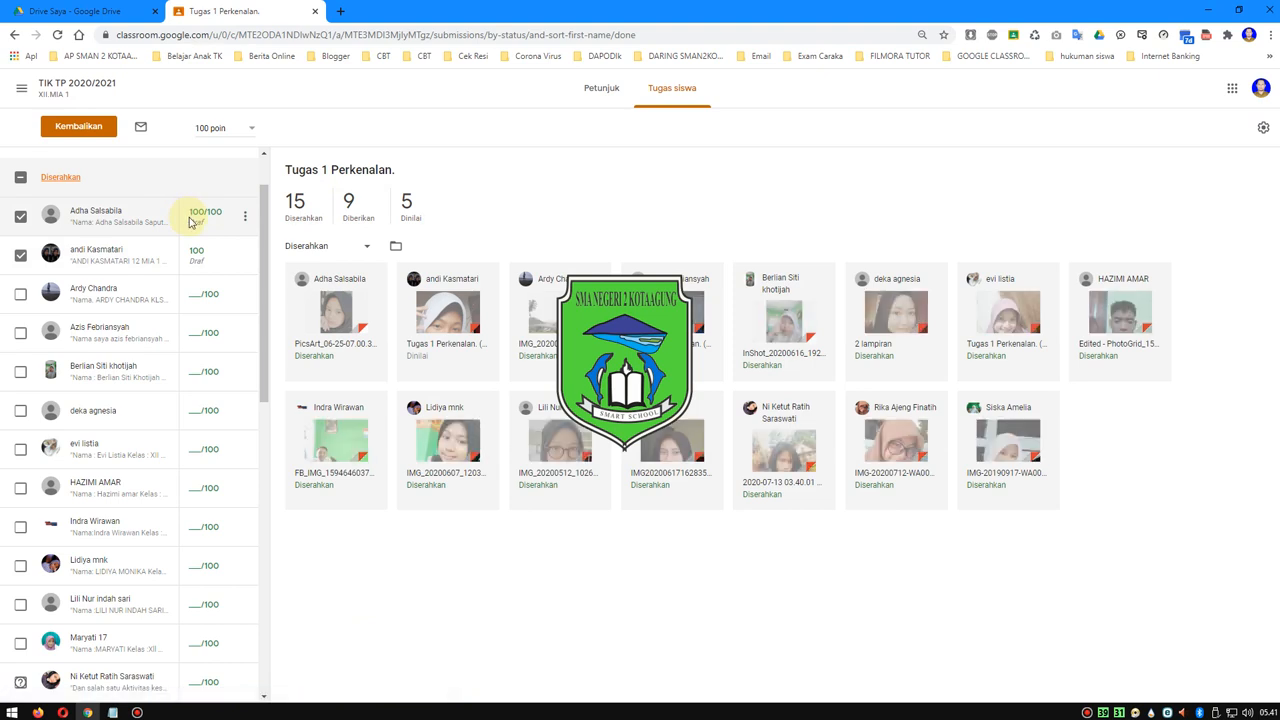
click(100, 290)
click(60, 178)
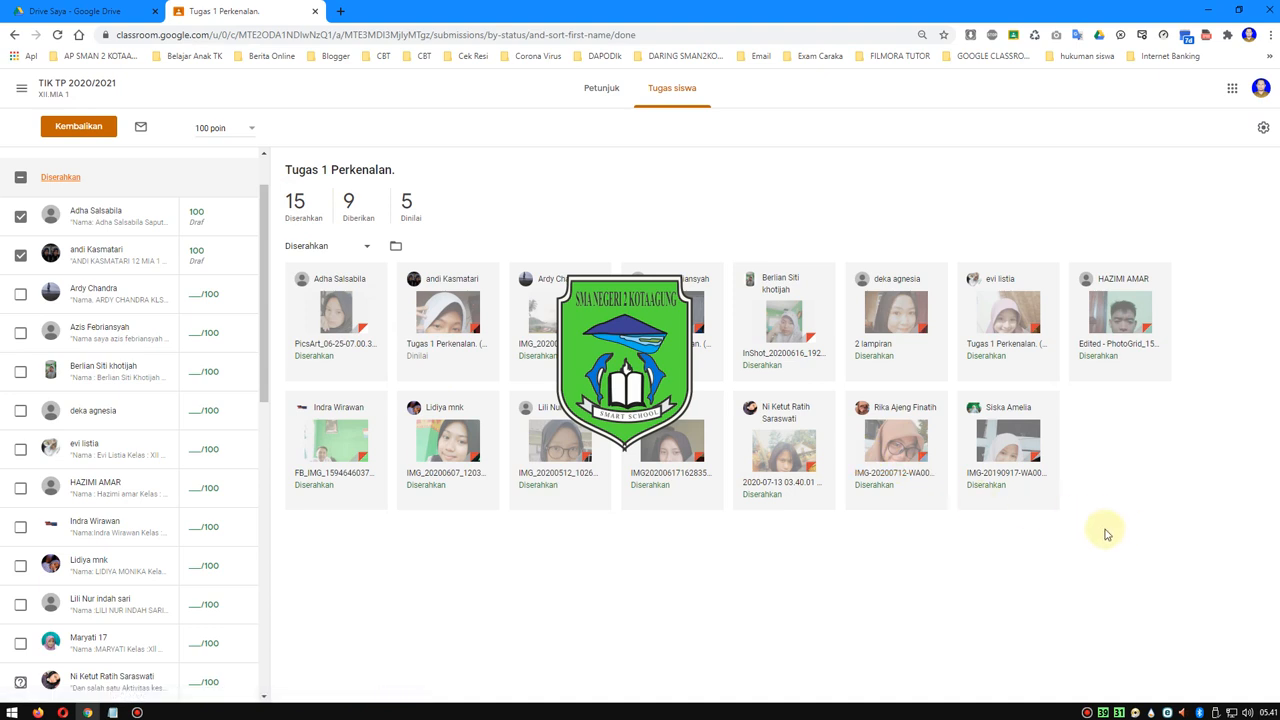
drag(1125, 535, 430, 302)
click(566, 575)
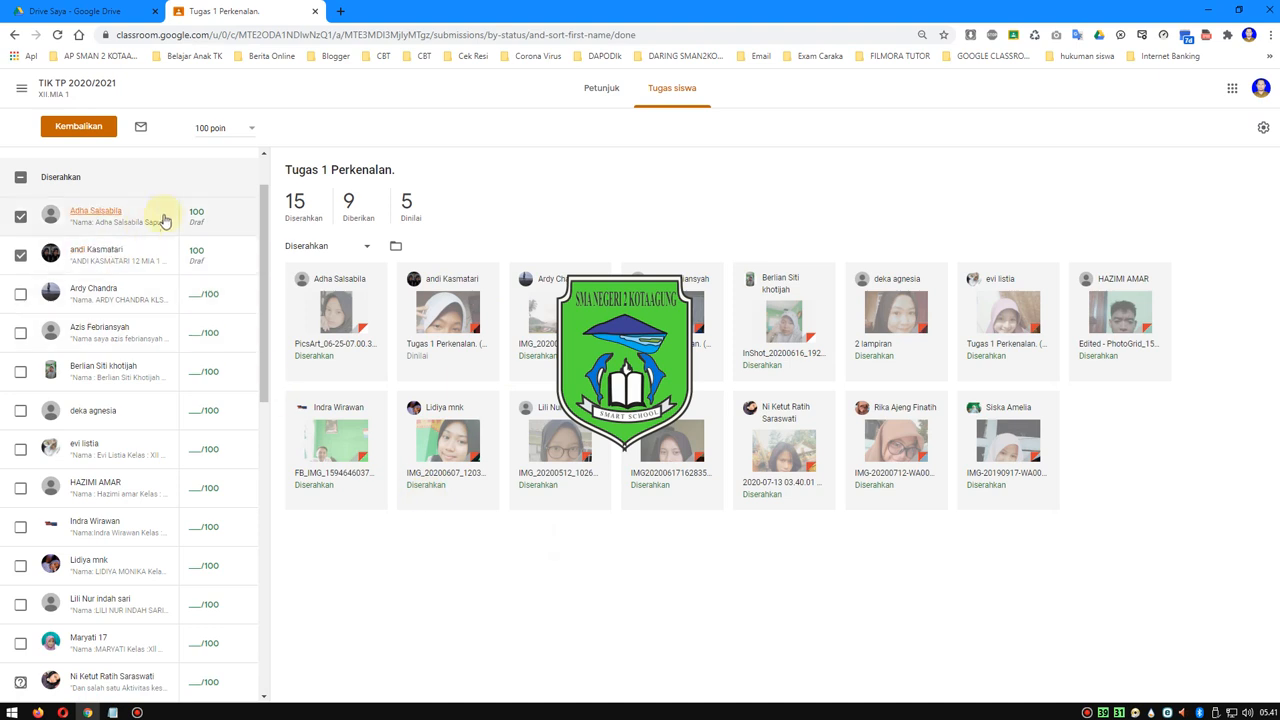
- View the overview of students still marked Ditugaskan, followed by the overview of Dinilai submissions
click(350, 210)
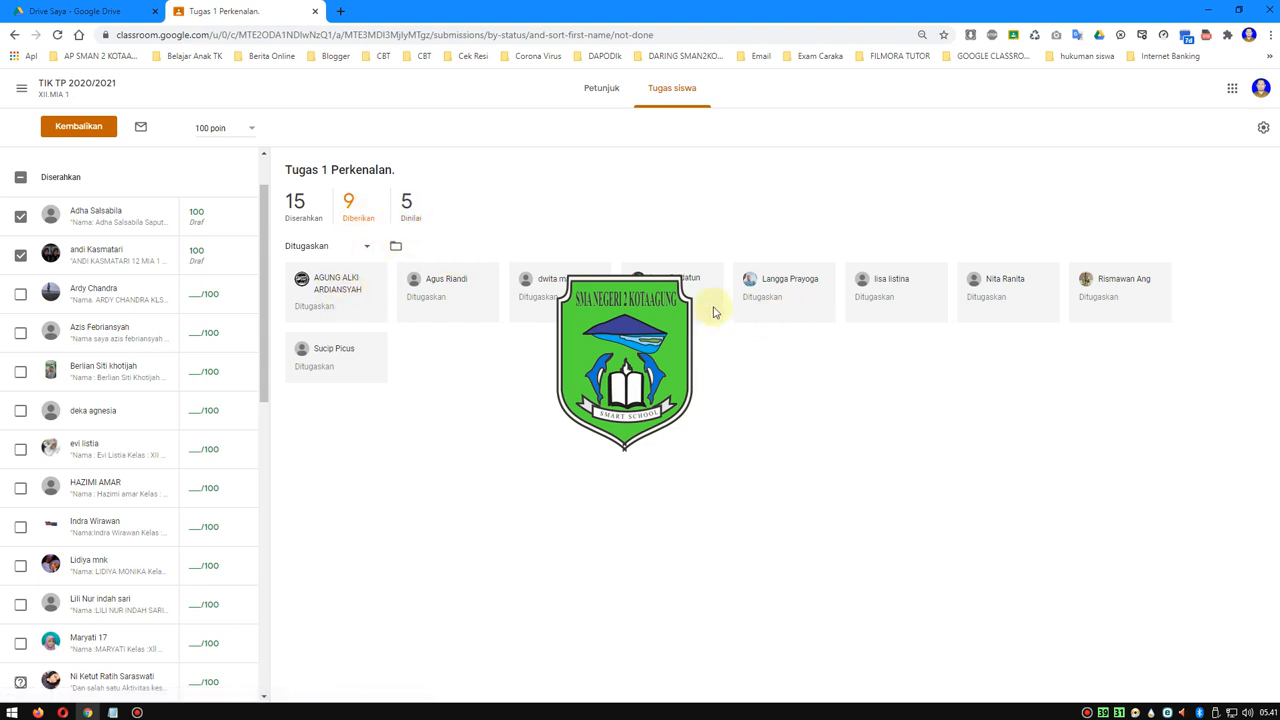
click(407, 210)
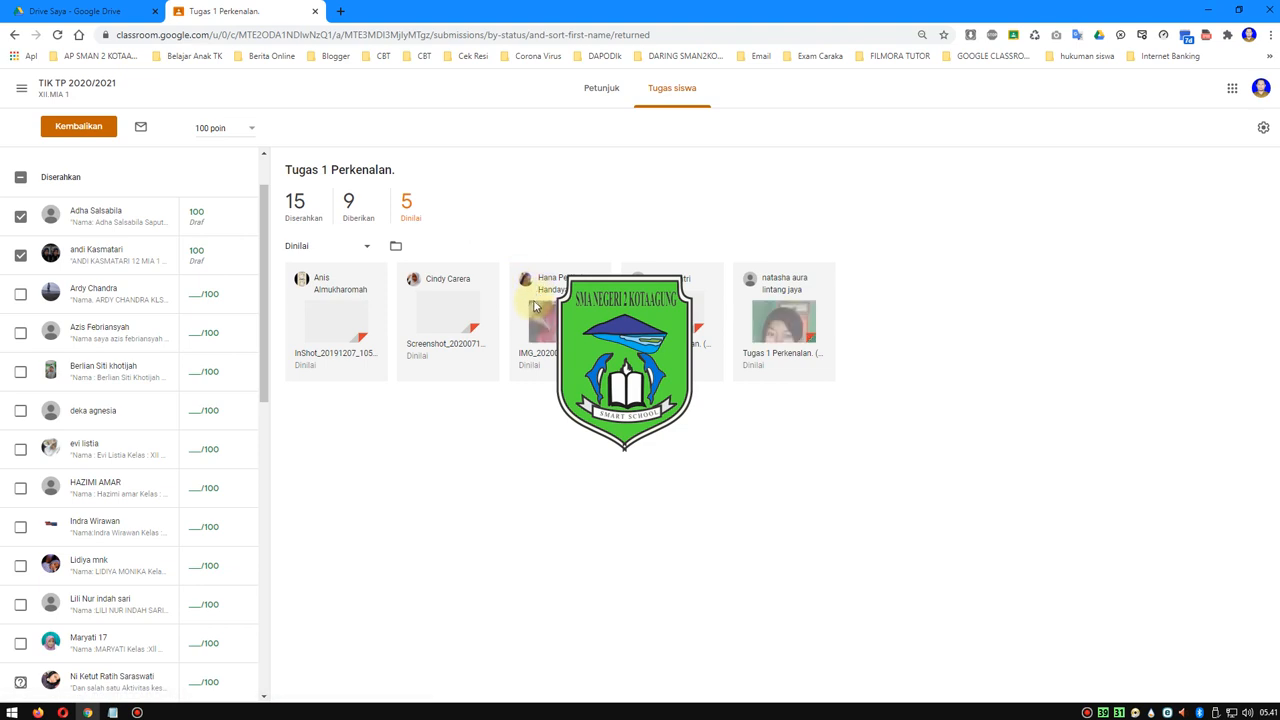
drag(668, 428, 420, 431)
click(417, 431)
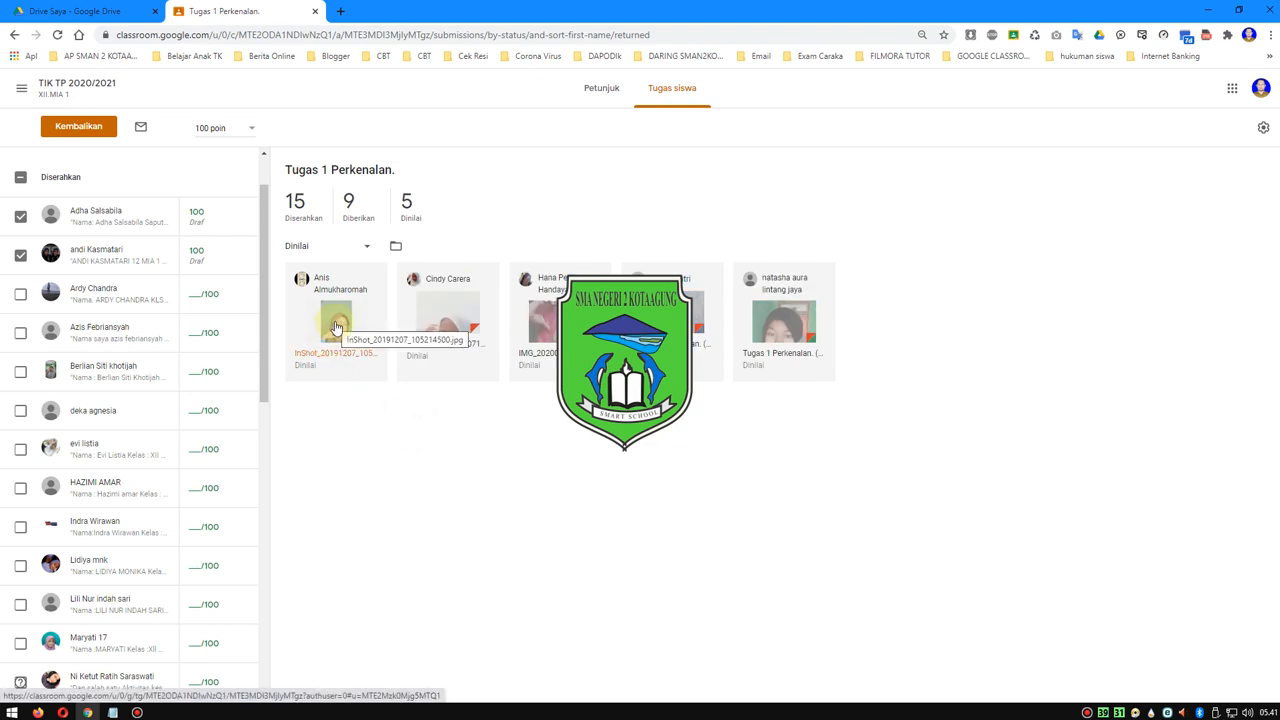
- Deselect the first two listed students in the Diserahkan group and keep the student list sorted by status
click(21, 259)
click(20, 216)
scroll(88, 432, down, 3)
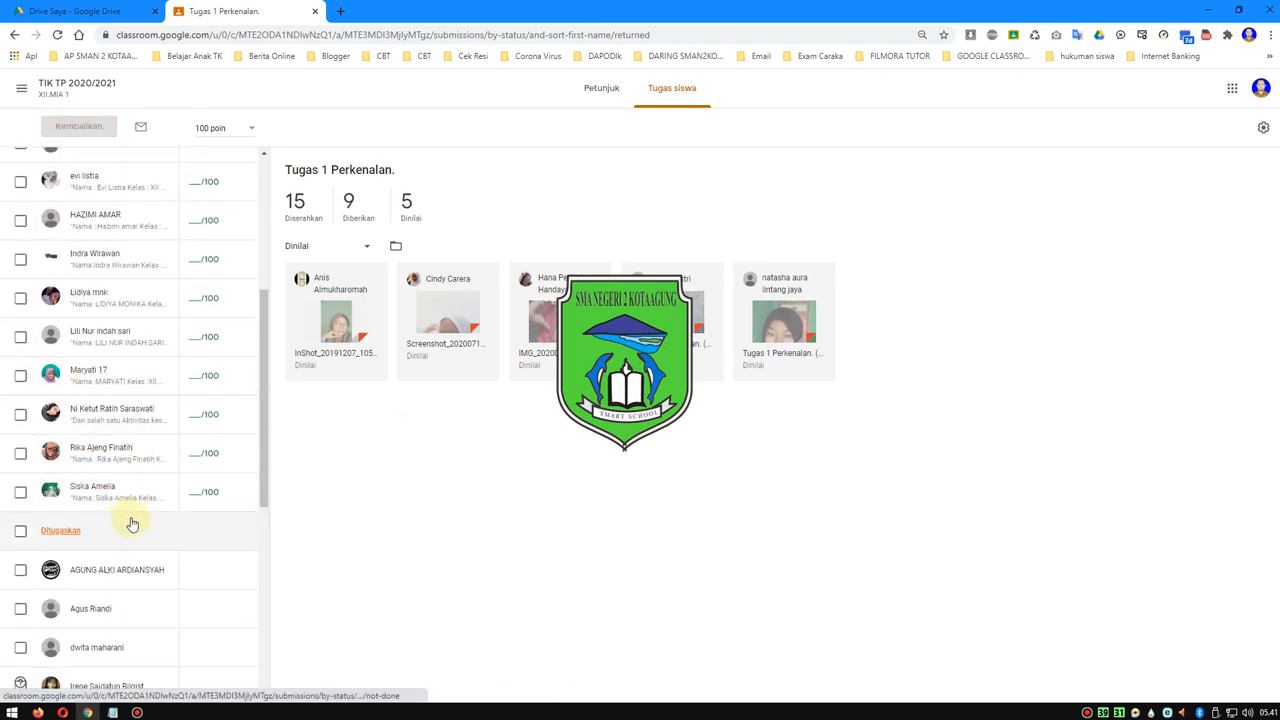
scroll(131, 524, up, 5)
click(151, 206)
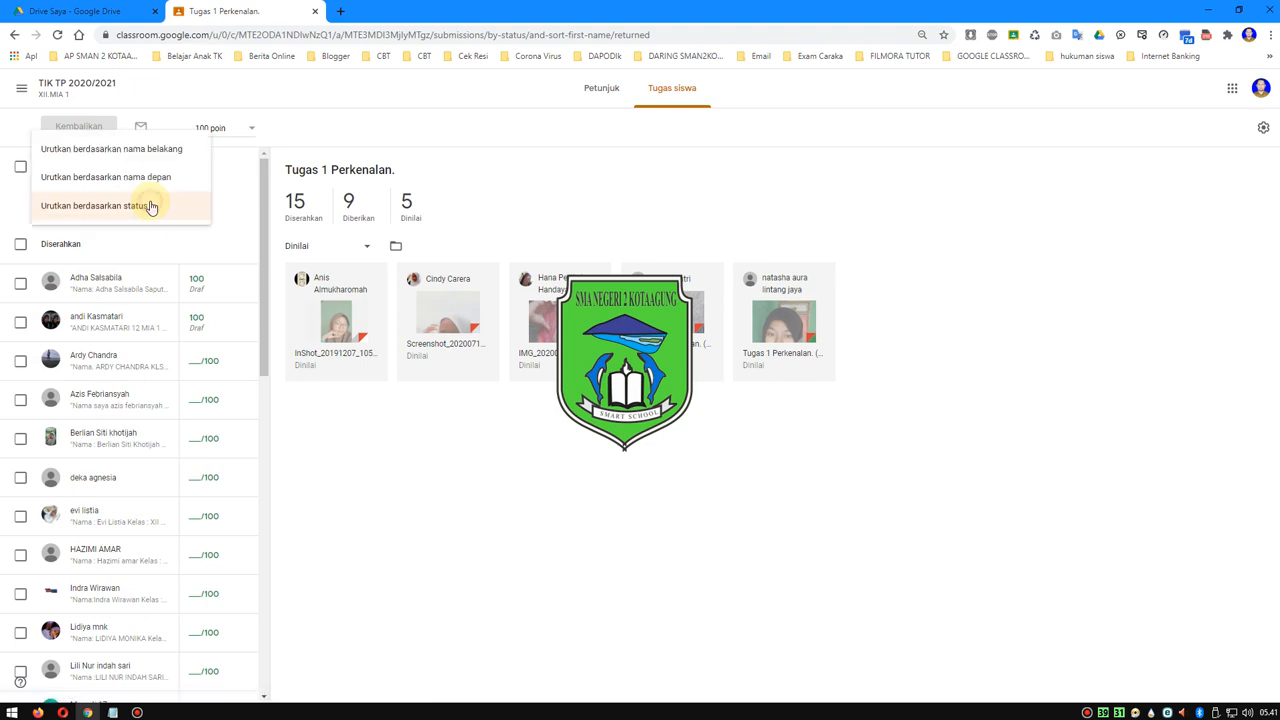
click(143, 214)
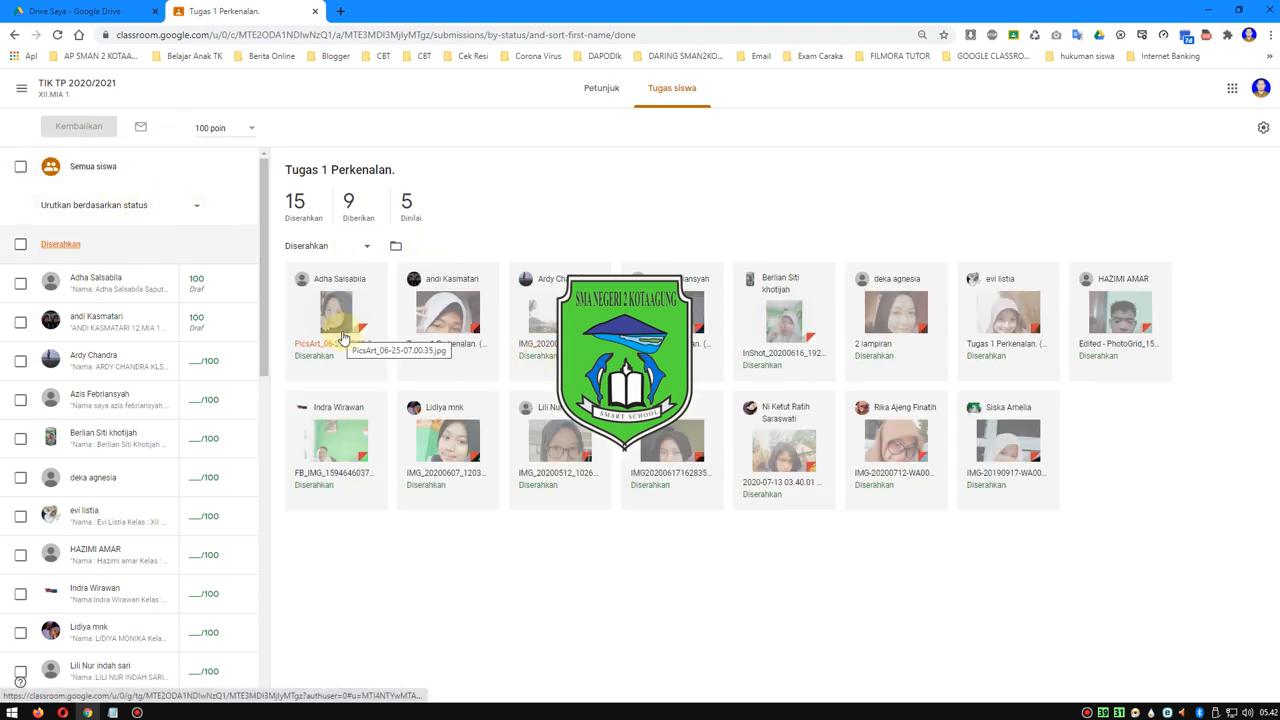
- Check the sorting options, look through the student list to the Dinilai group, and view its first student's submission
click(190, 208)
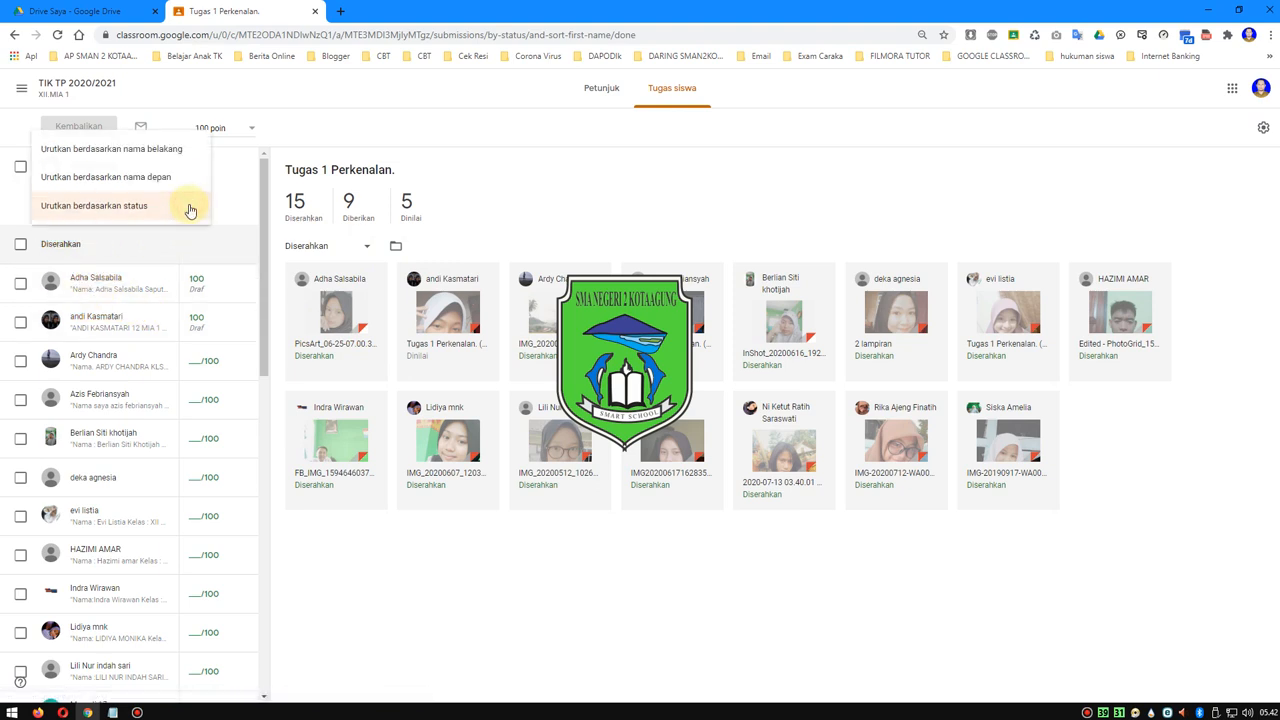
scroll(258, 232, down, 1)
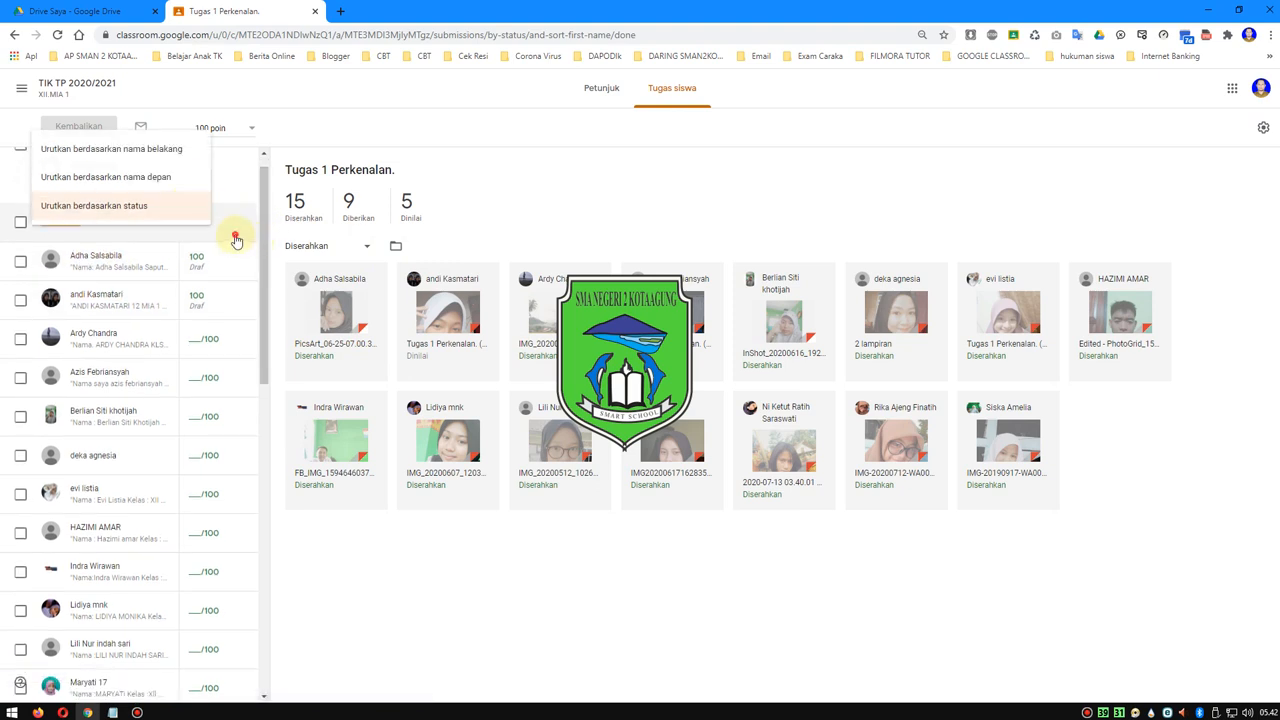
click(236, 240)
scroll(234, 245, down, 3)
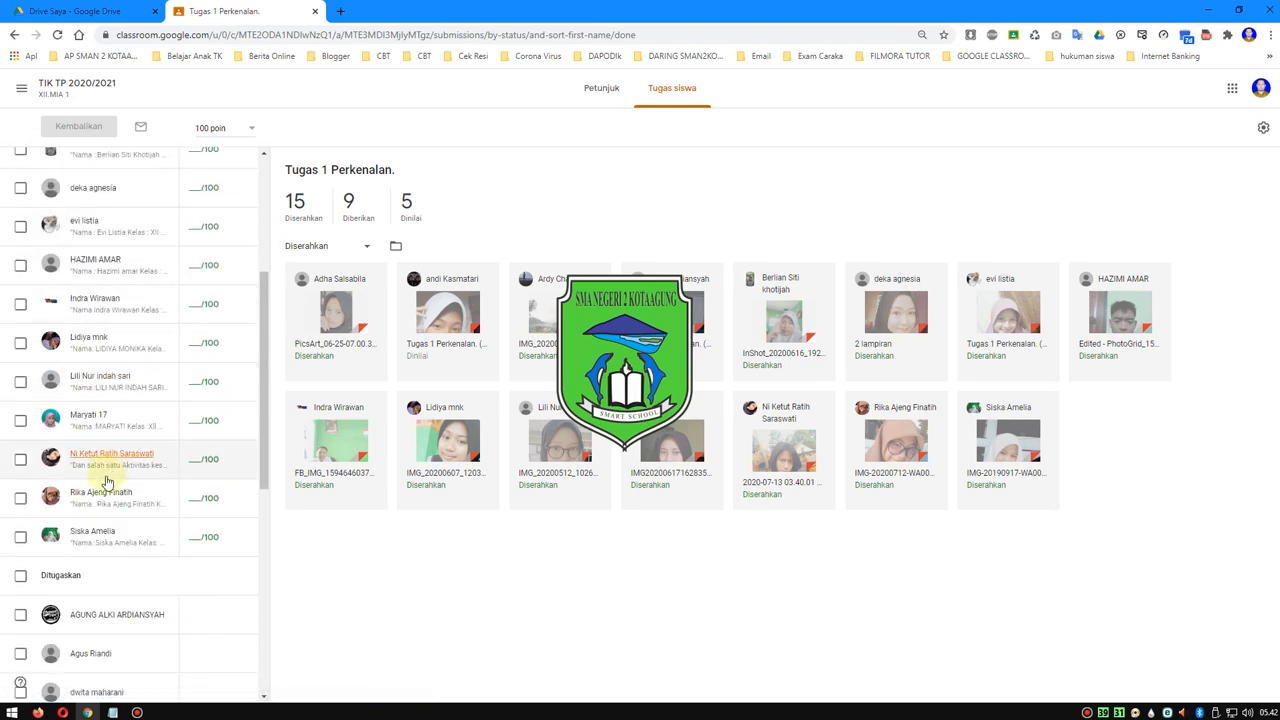
scroll(107, 482, down, 4)
scroll(128, 462, down, 2)
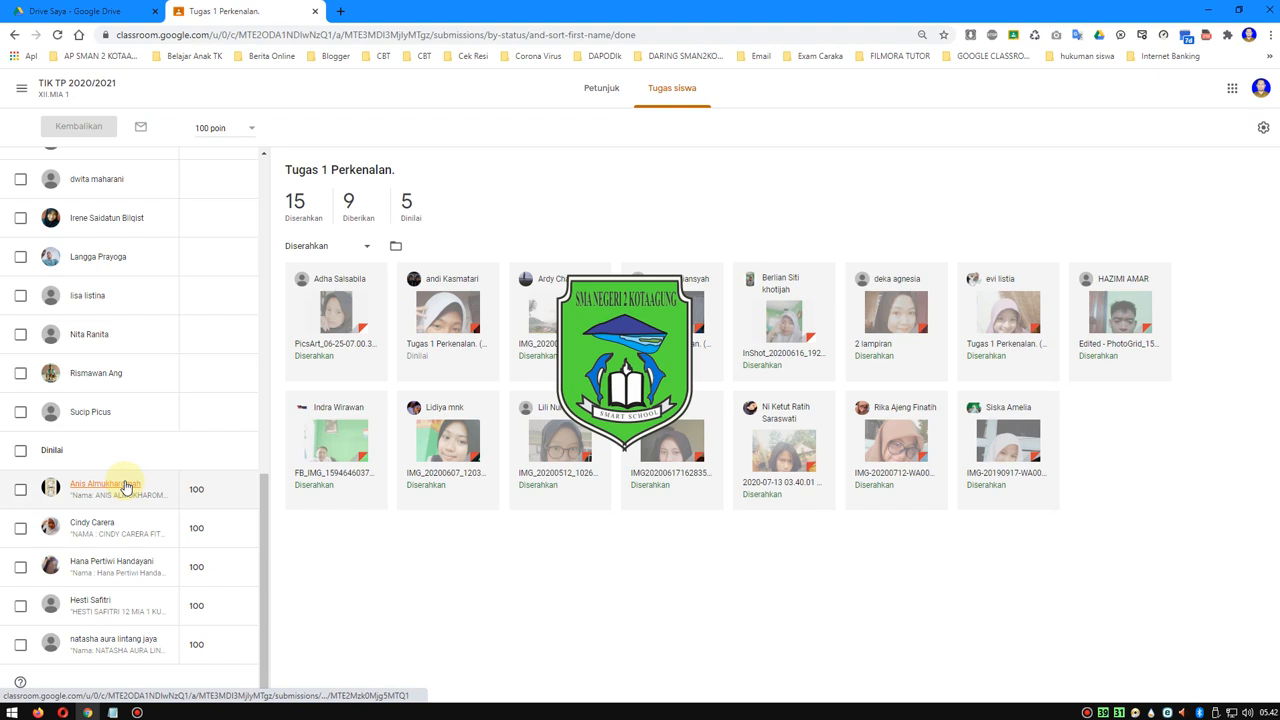
click(127, 487)
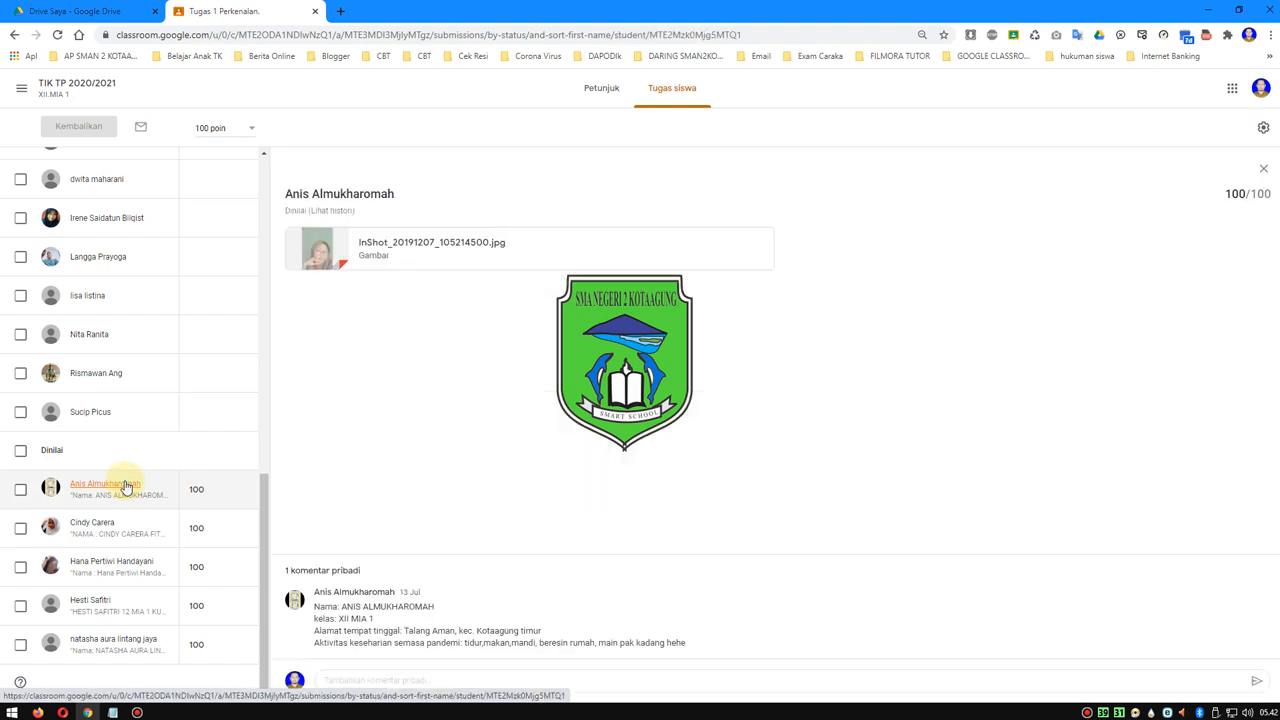
- Select all five students in the Dinilai group one by one
click(20, 489)
click(19, 533)
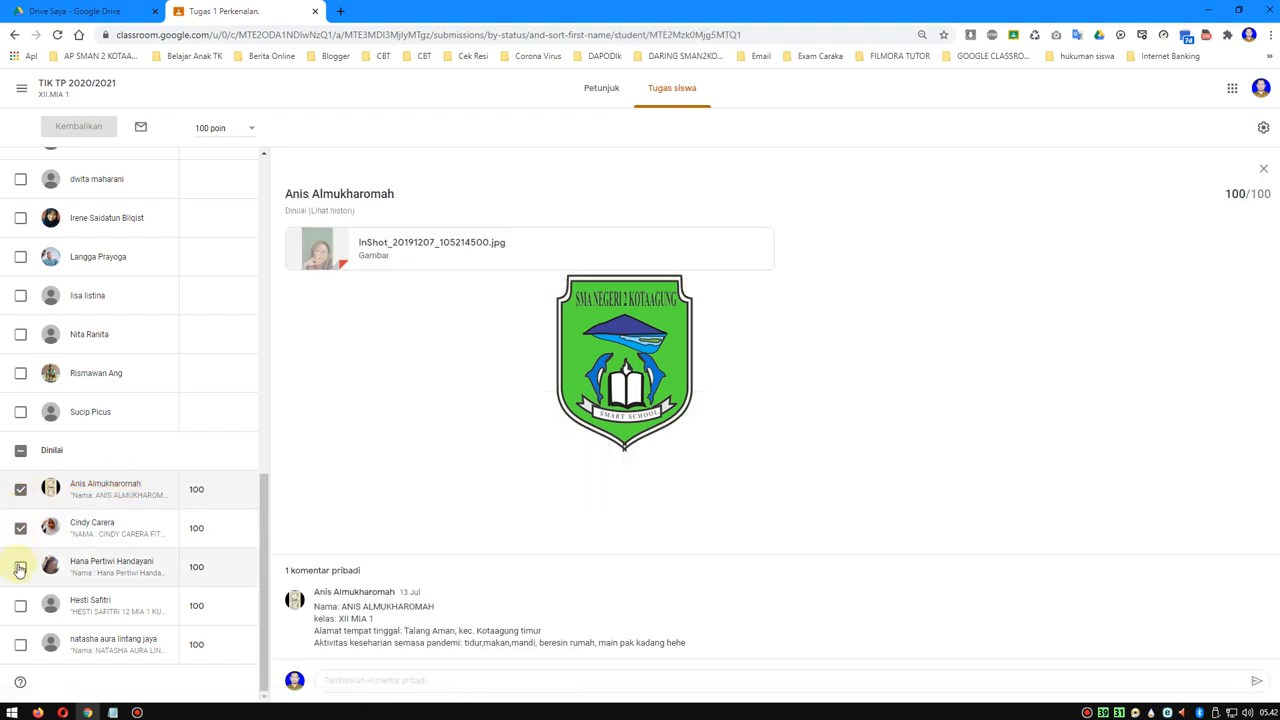
click(20, 567)
click(20, 606)
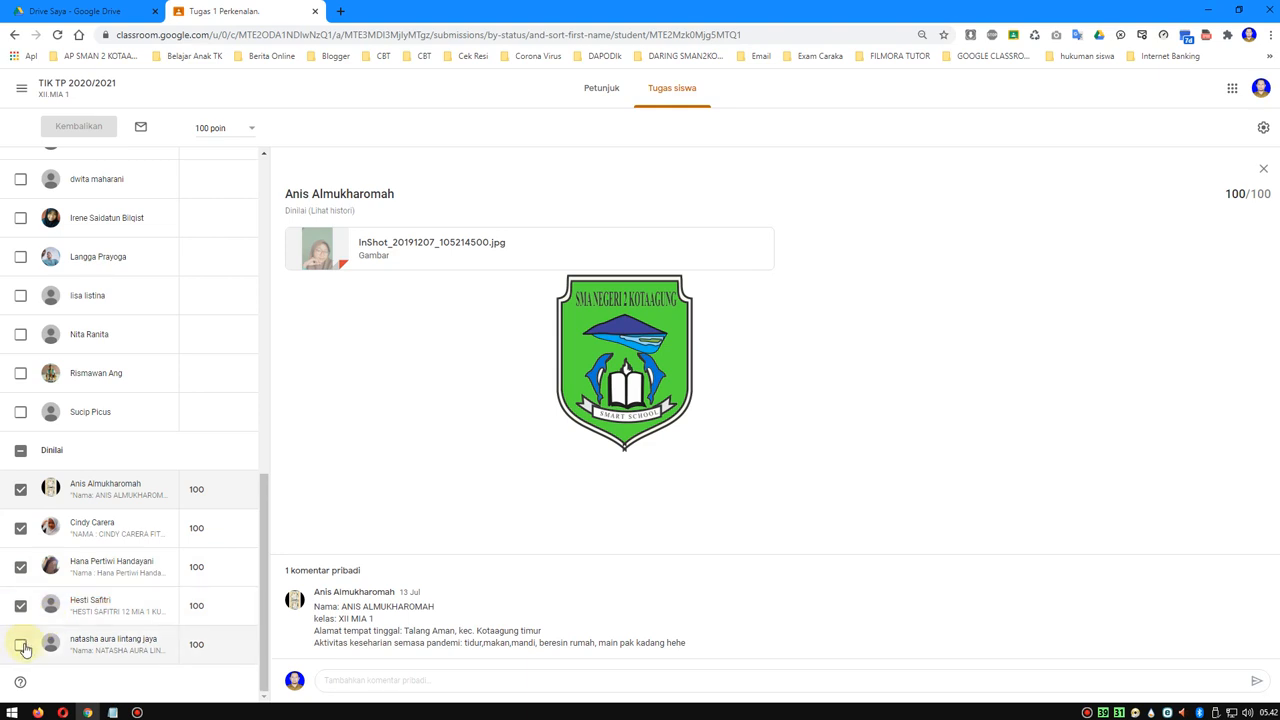
click(20, 644)
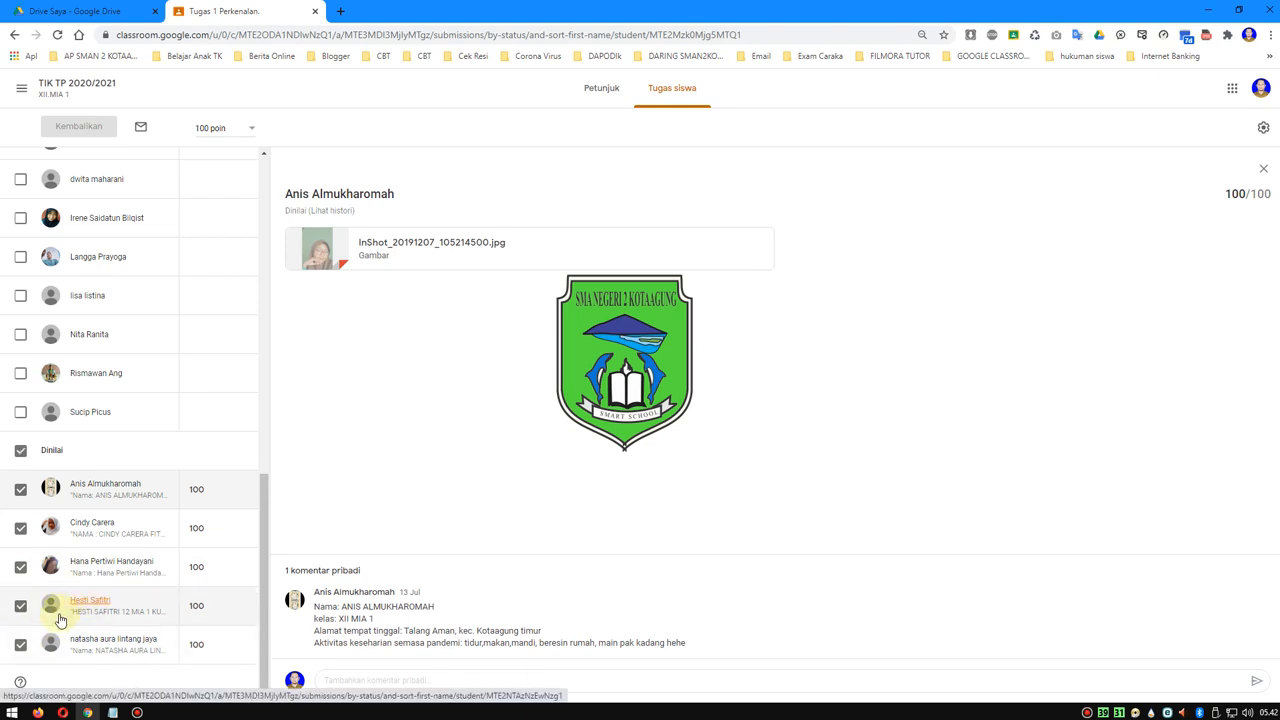
- Deselect all five students in the Dinilai group
click(20, 644)
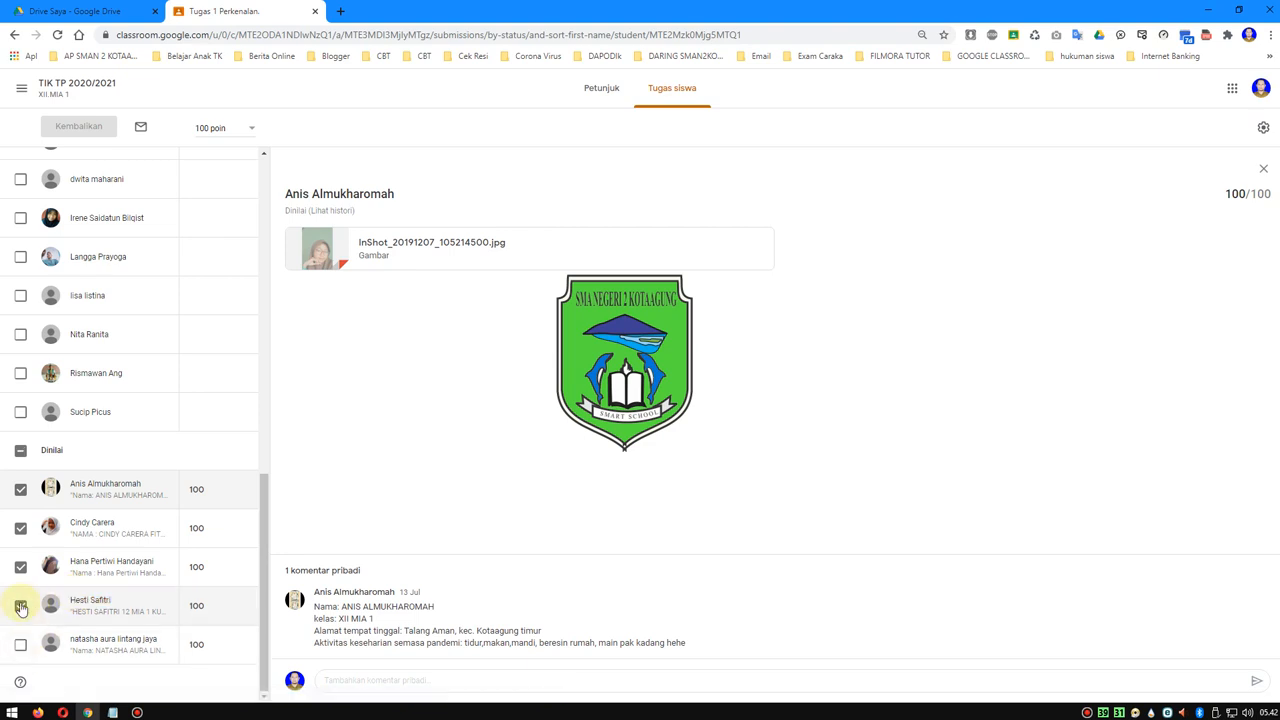
click(20, 606)
click(20, 567)
click(20, 528)
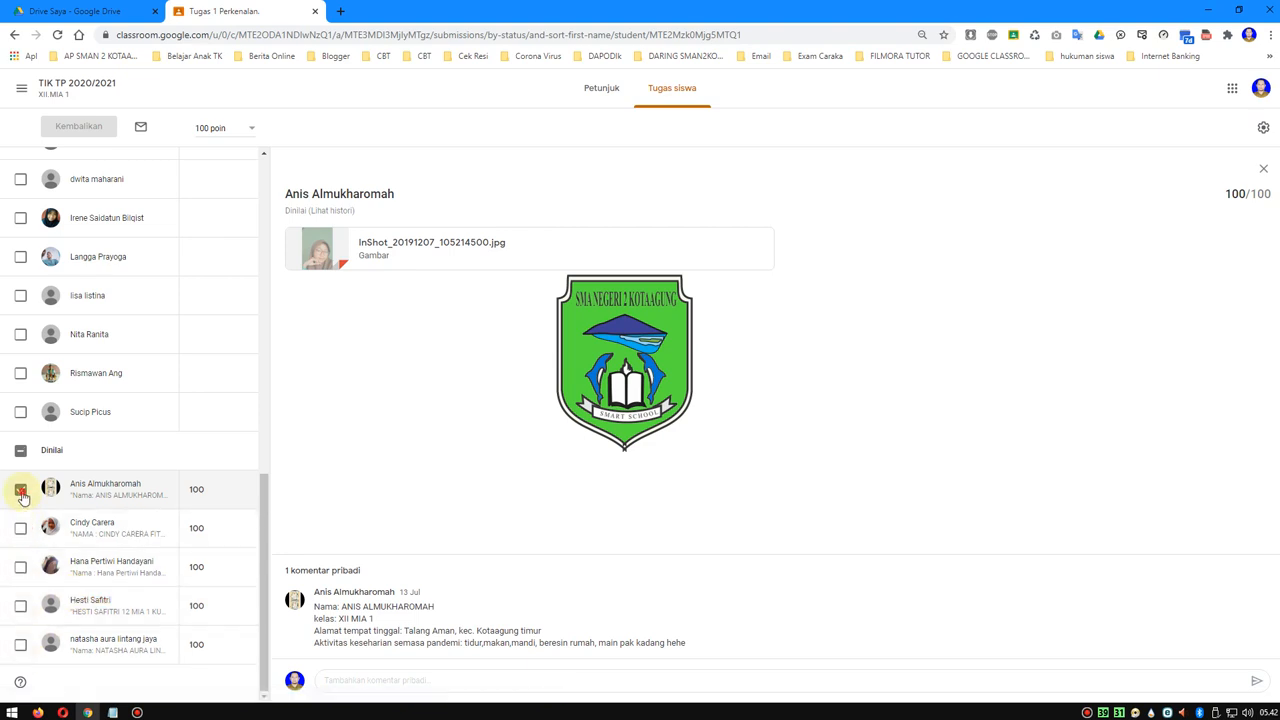
click(20, 489)
- Grade the third to sixth listed students in the Diserahkan group 100 each
scroll(223, 497, up, 10)
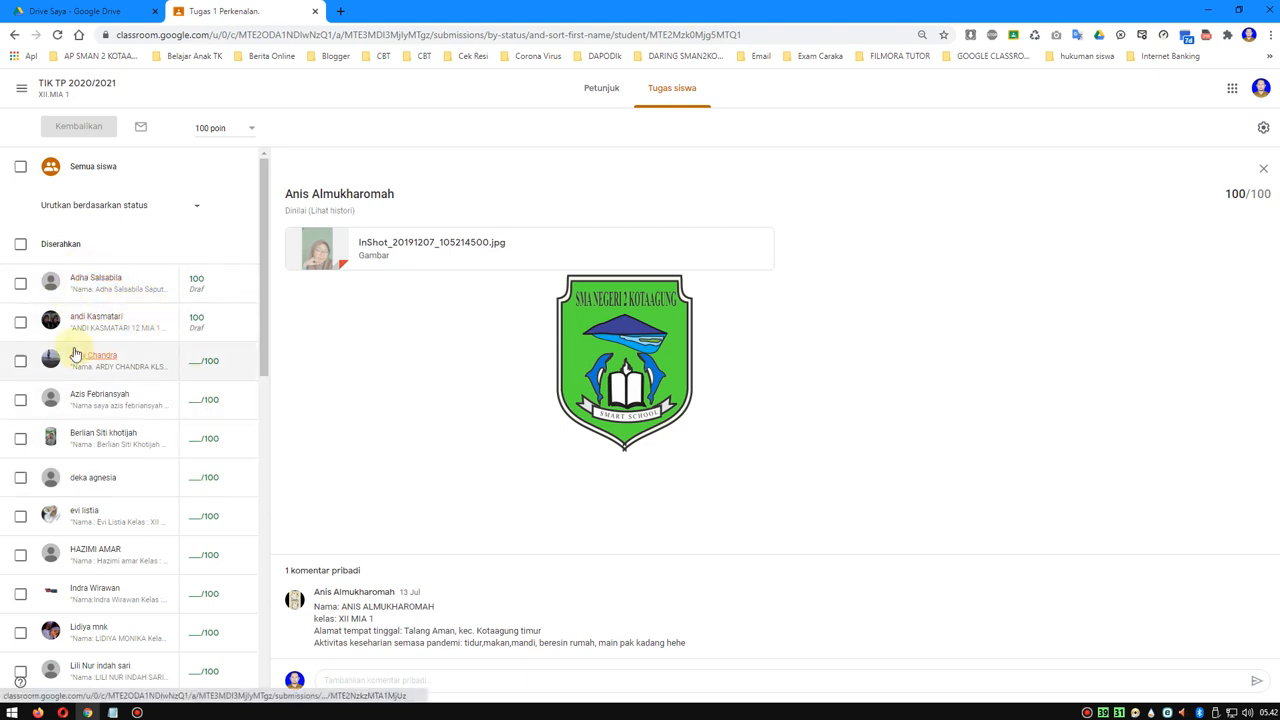
click(205, 361)
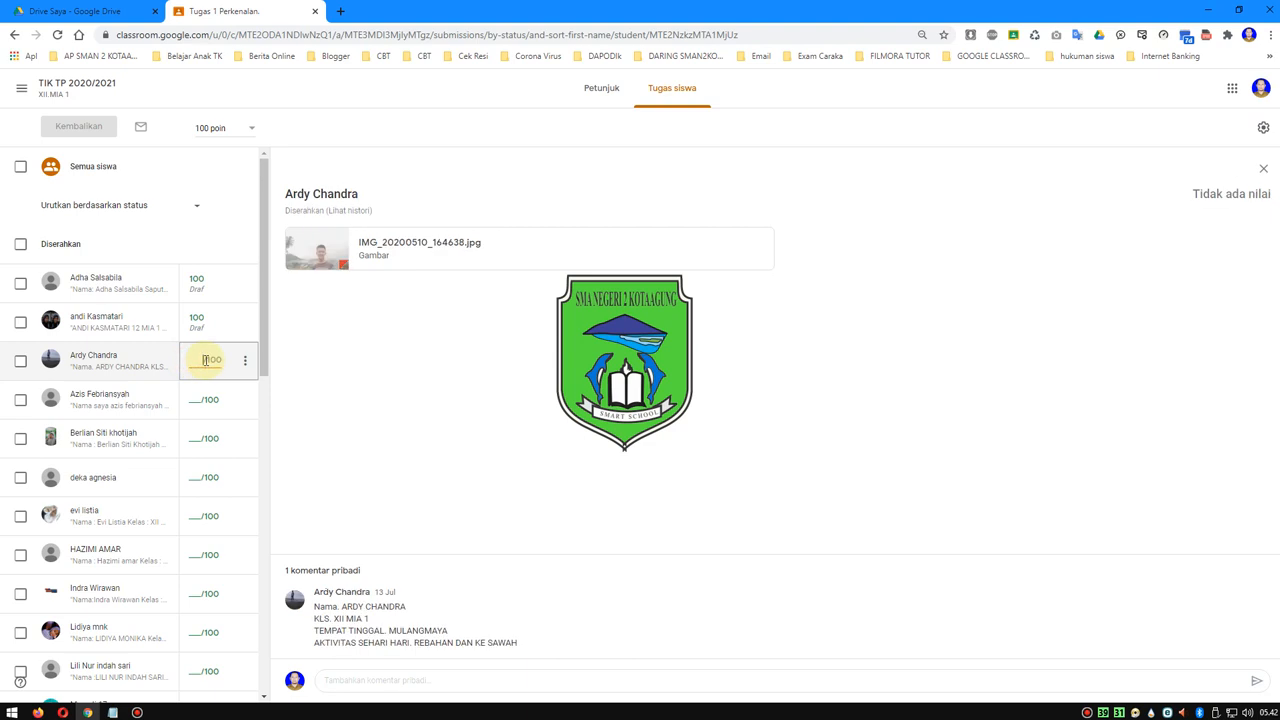
text(100)
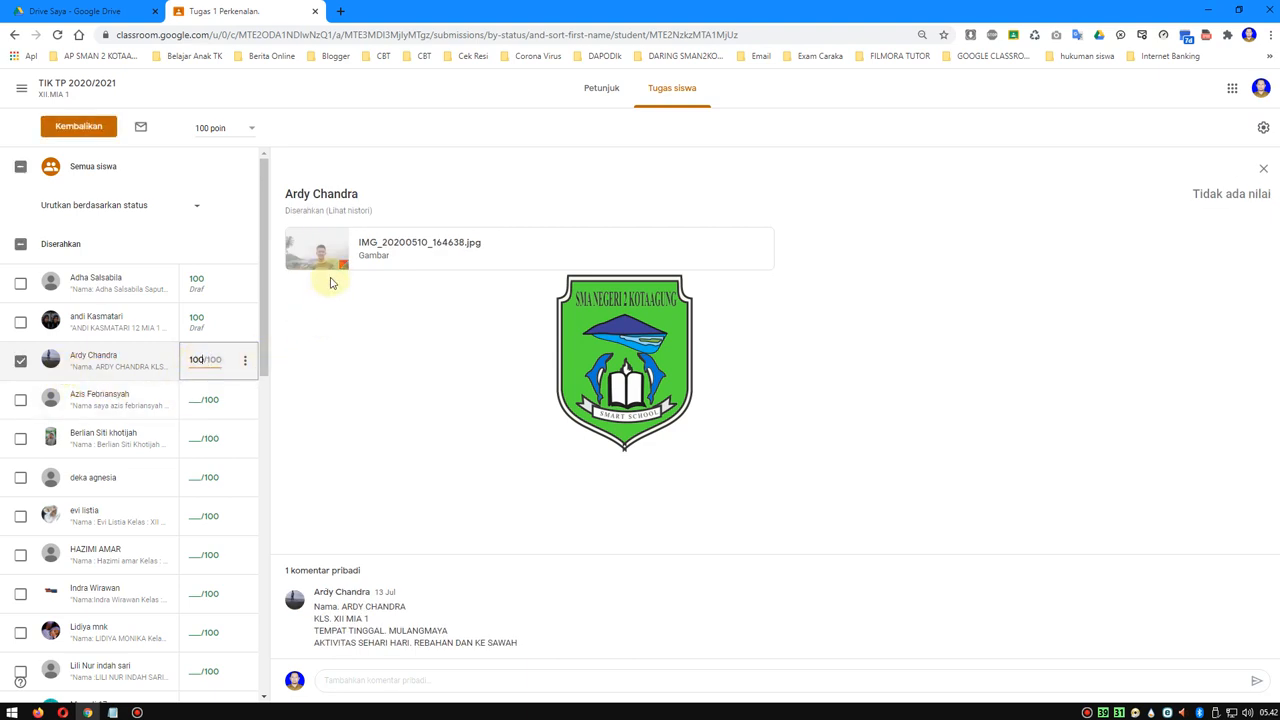
click(196, 402)
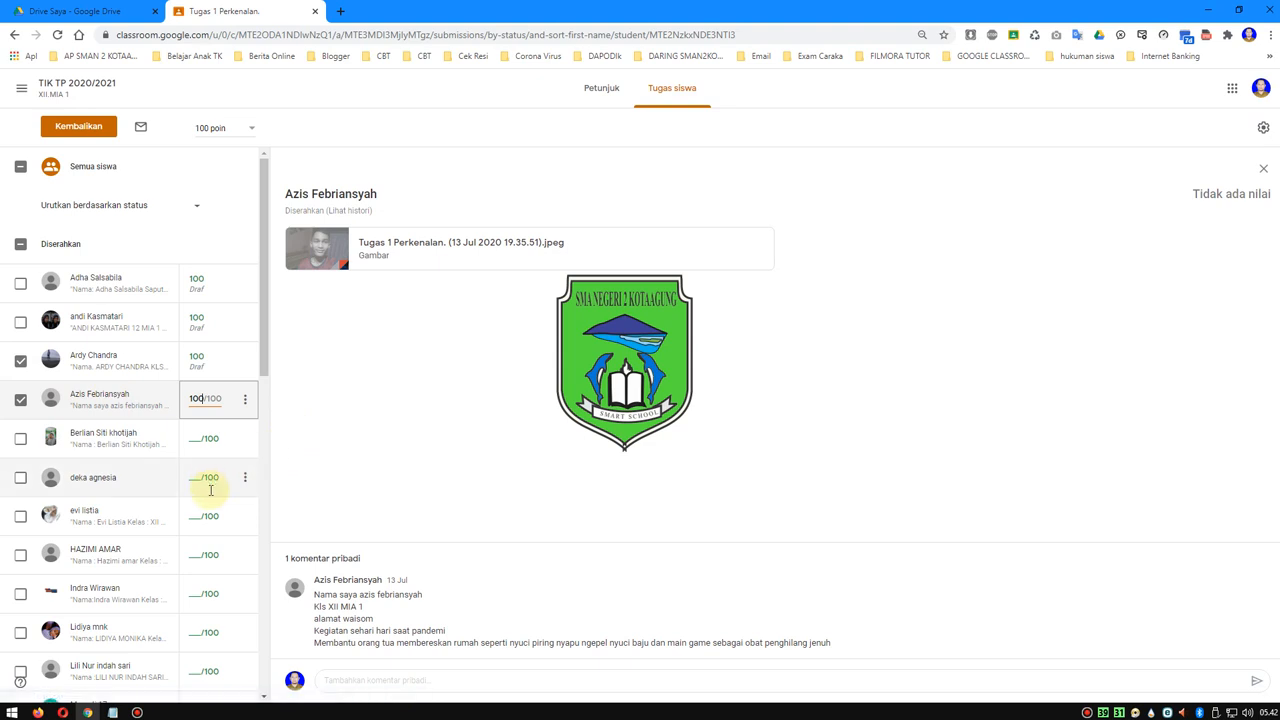
click(193, 438)
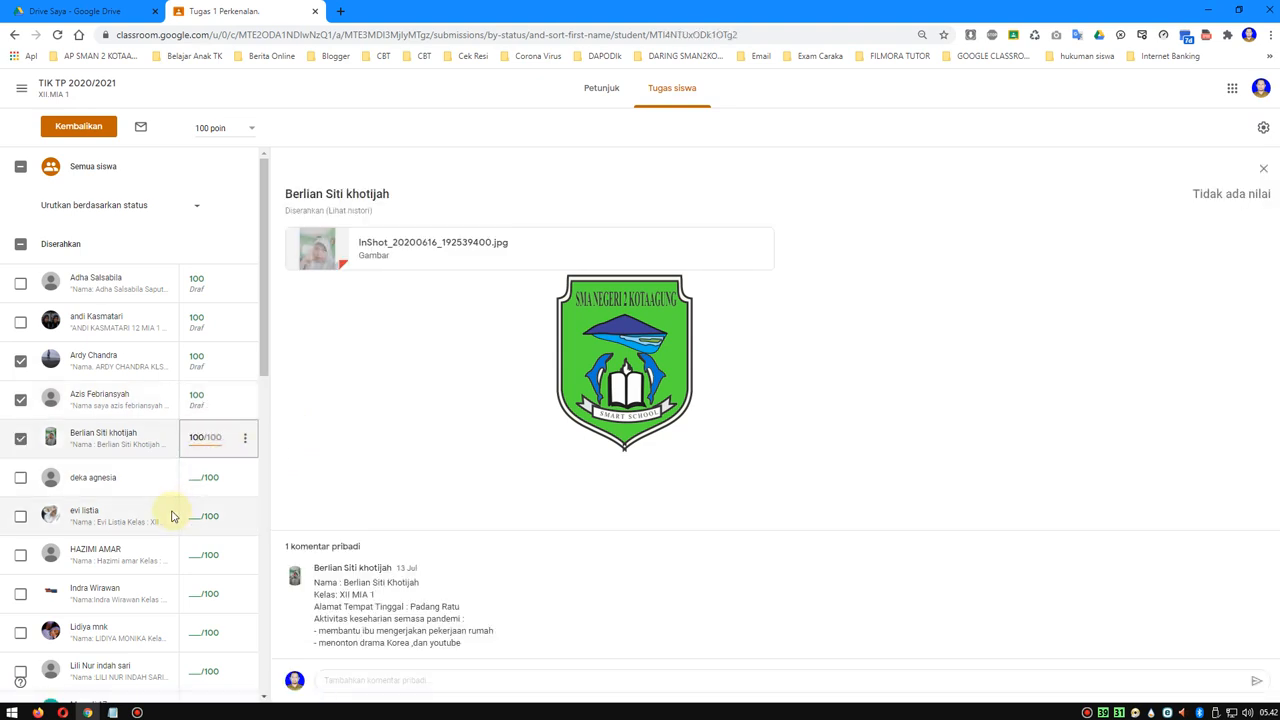
click(202, 476)
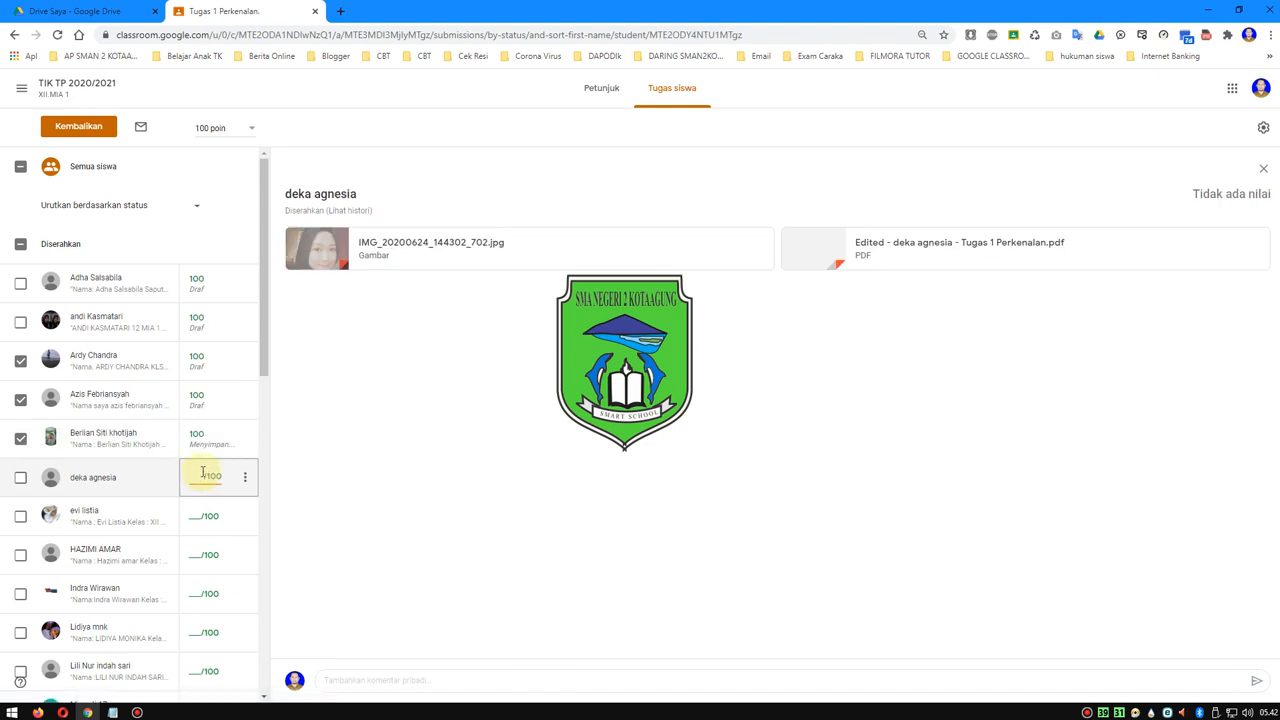
text(100)
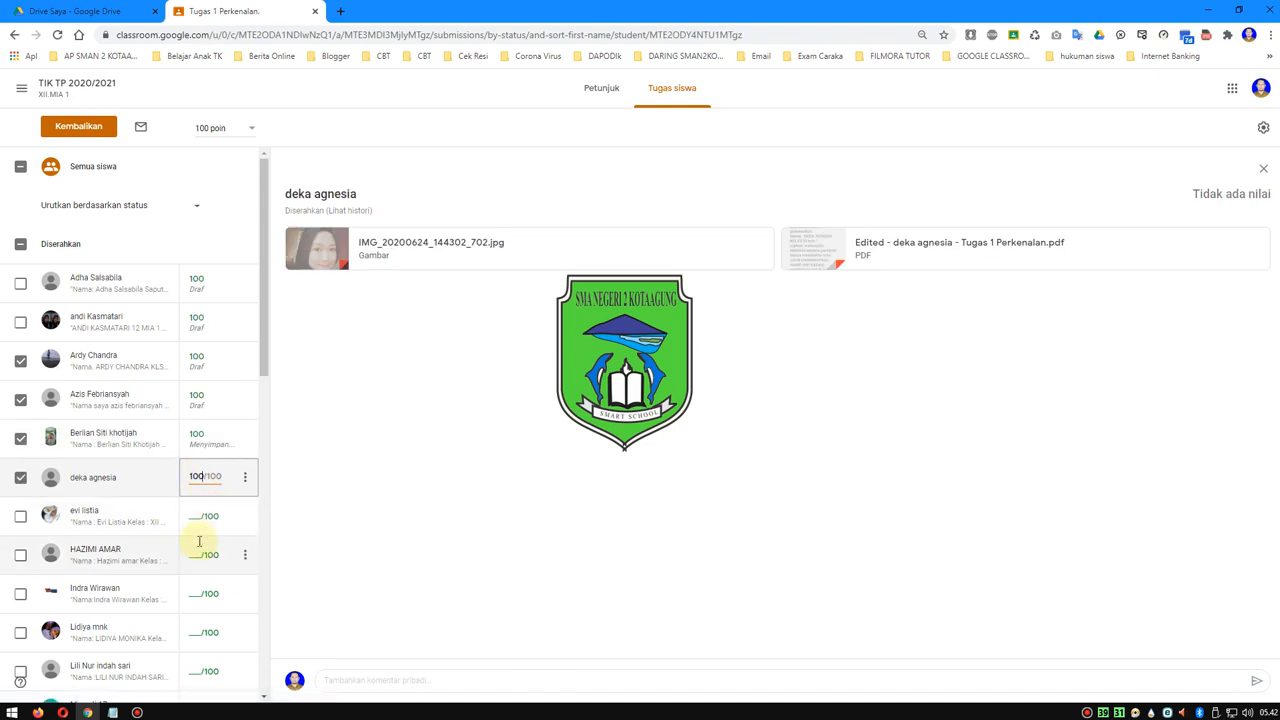
- Give the seventh to tenth listed students in the Diserahkan group a grade of 100 each
click(198, 515)
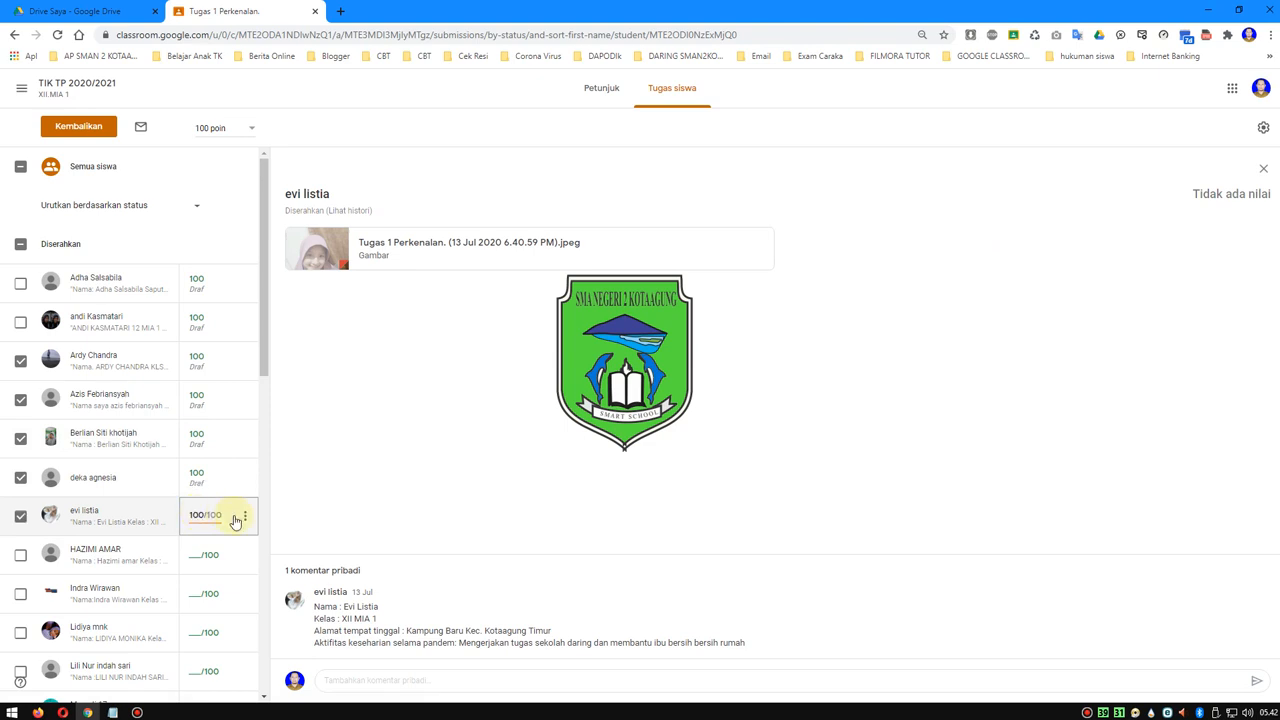
click(197, 560)
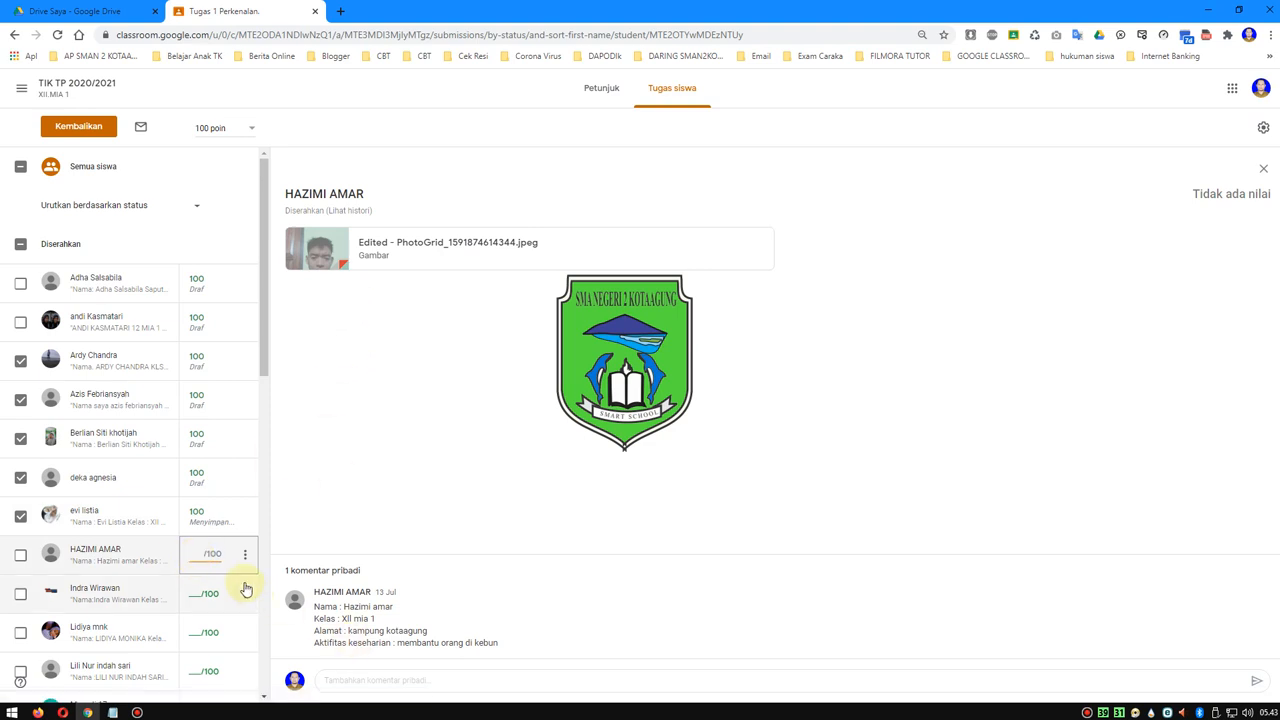
click(207, 595)
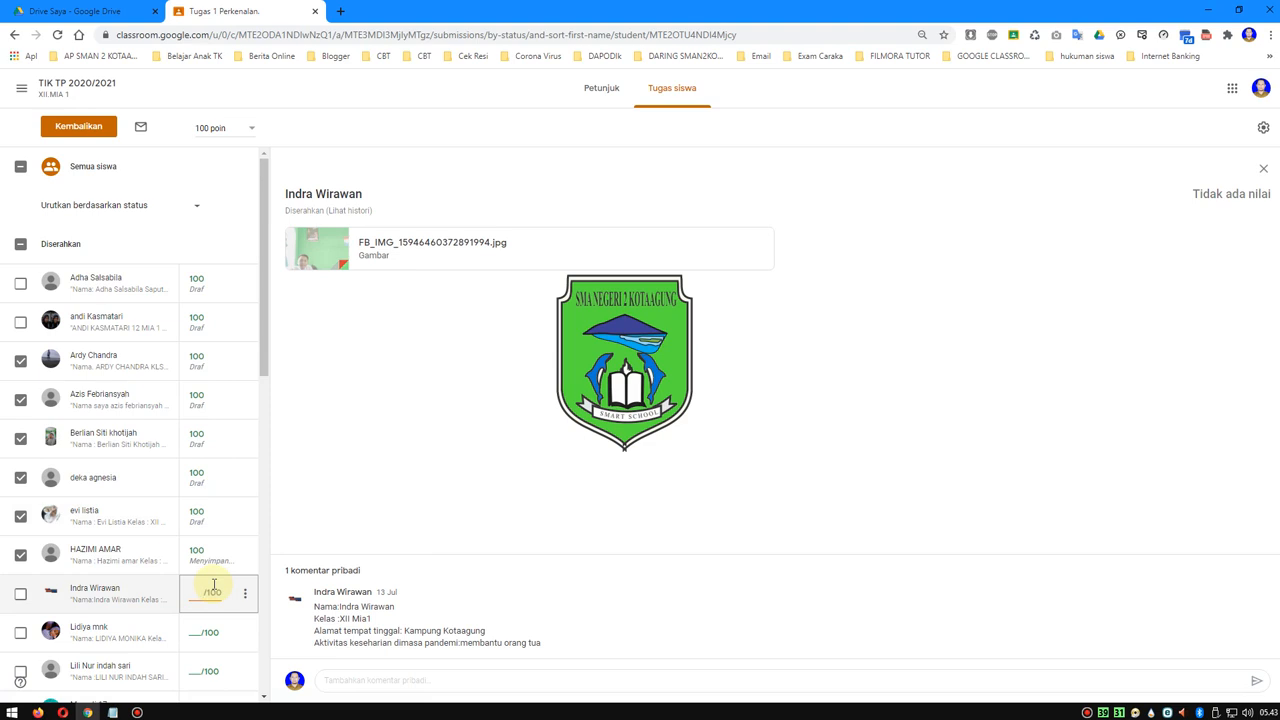
click(195, 632)
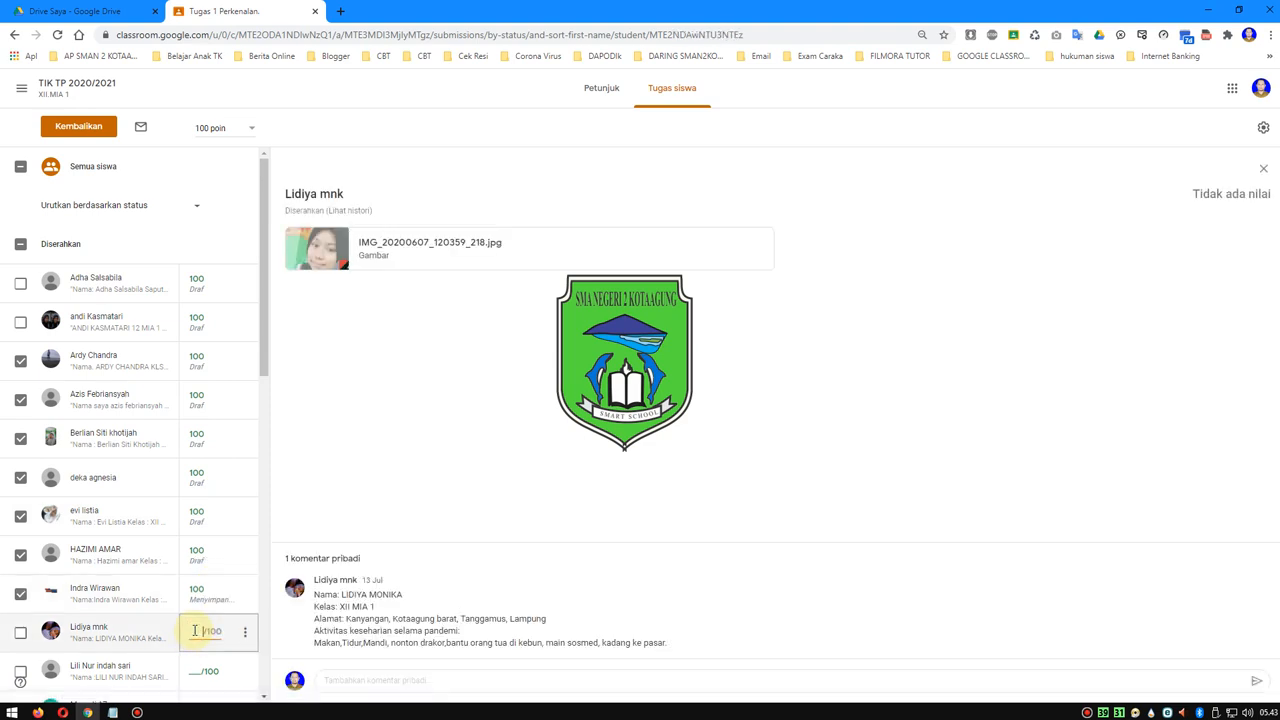
scroll(195, 632, down, 2)
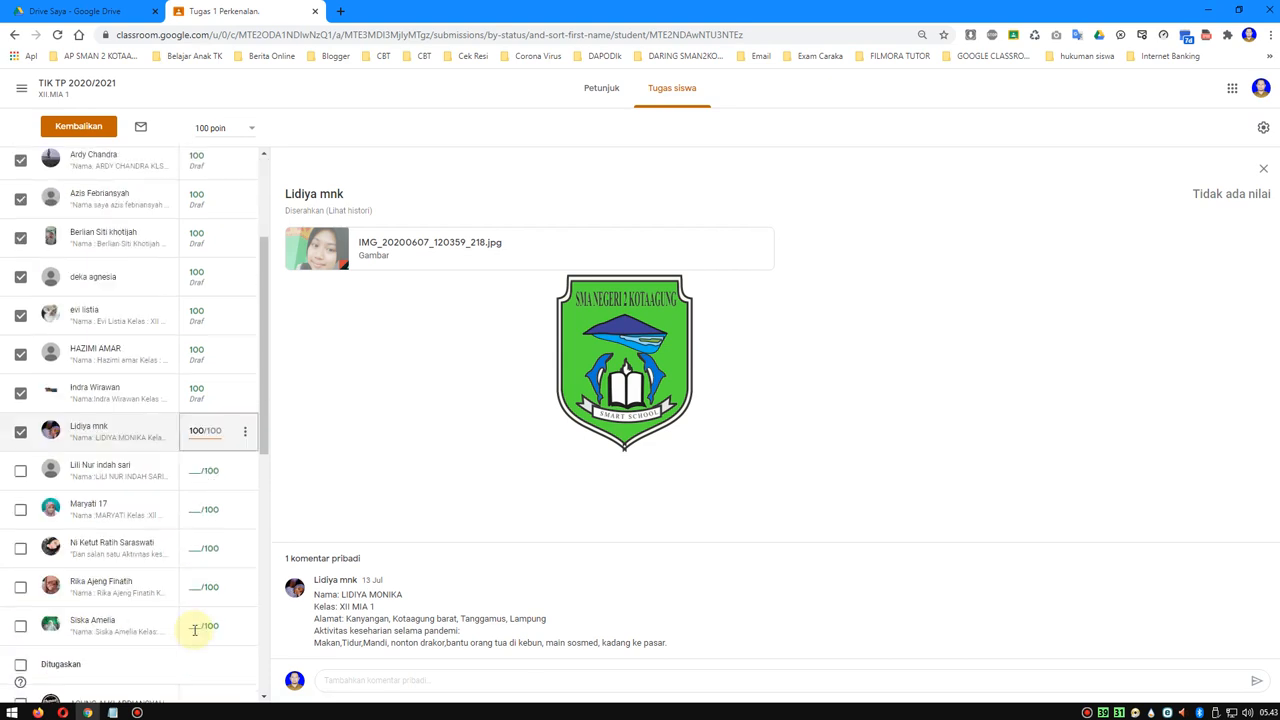
- Enter a grade of 100 for each of the last five students in the Diserahkan group
click(198, 470)
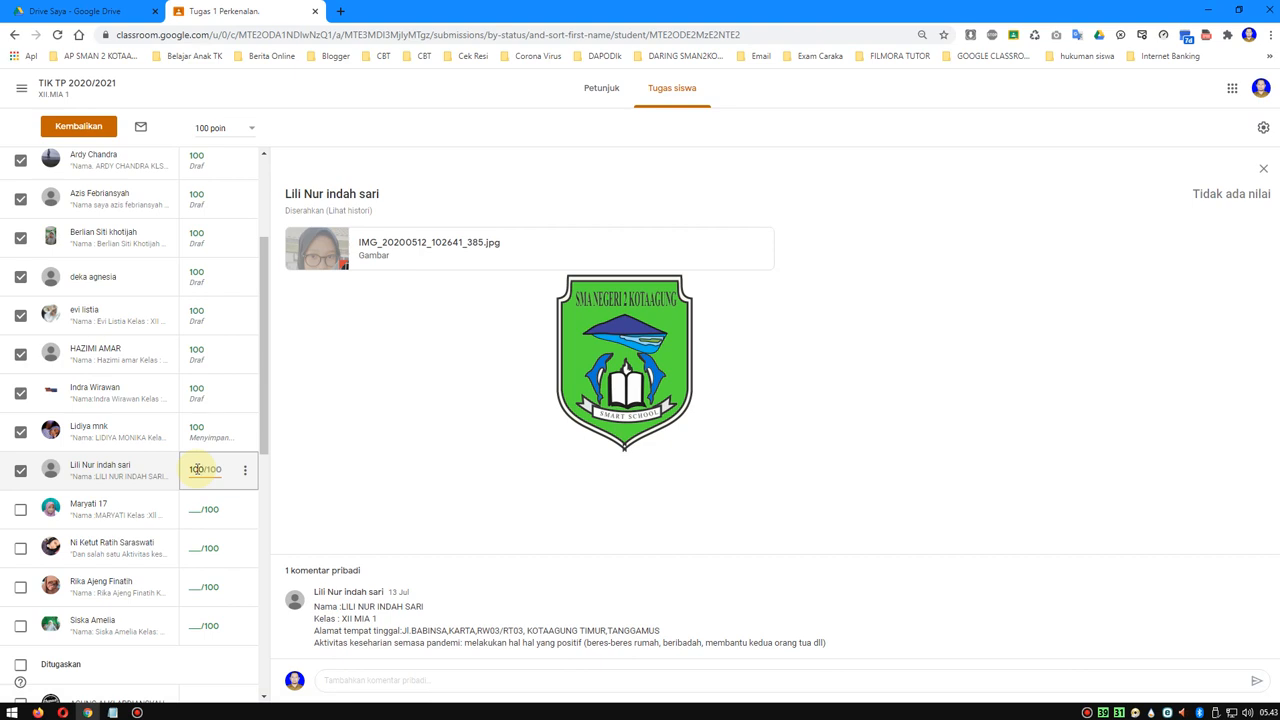
click(198, 508)
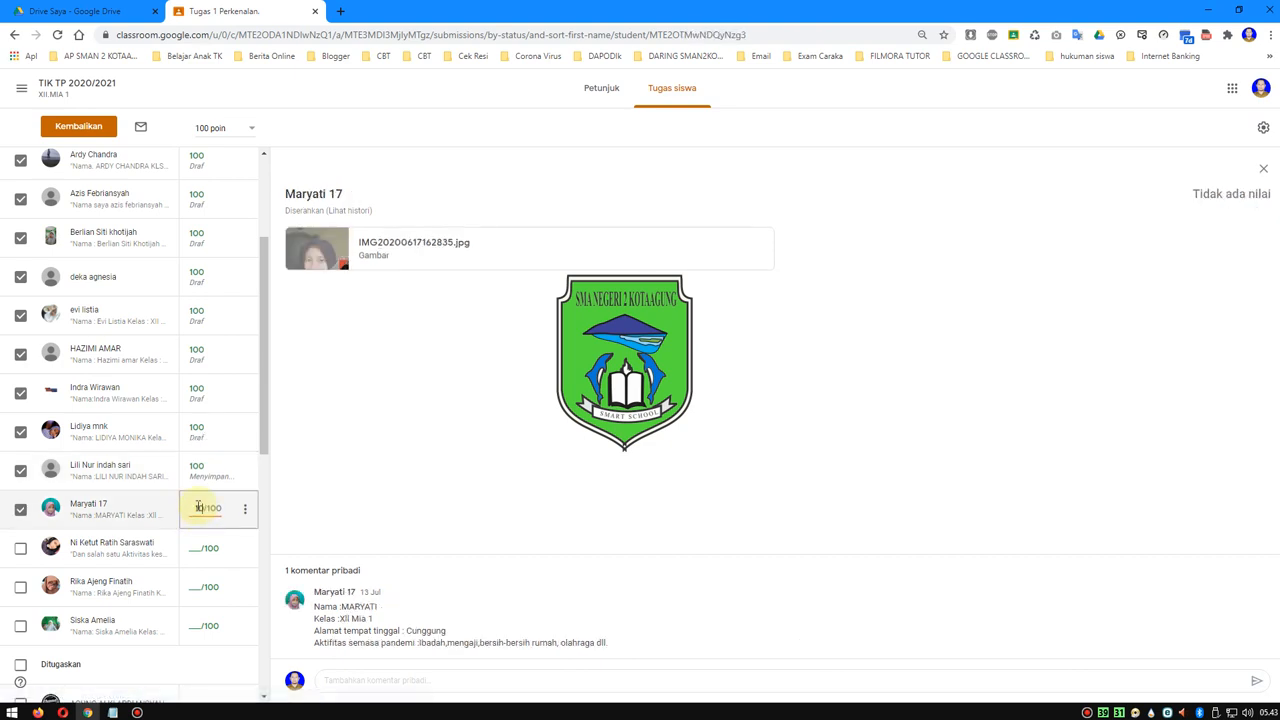
click(197, 548)
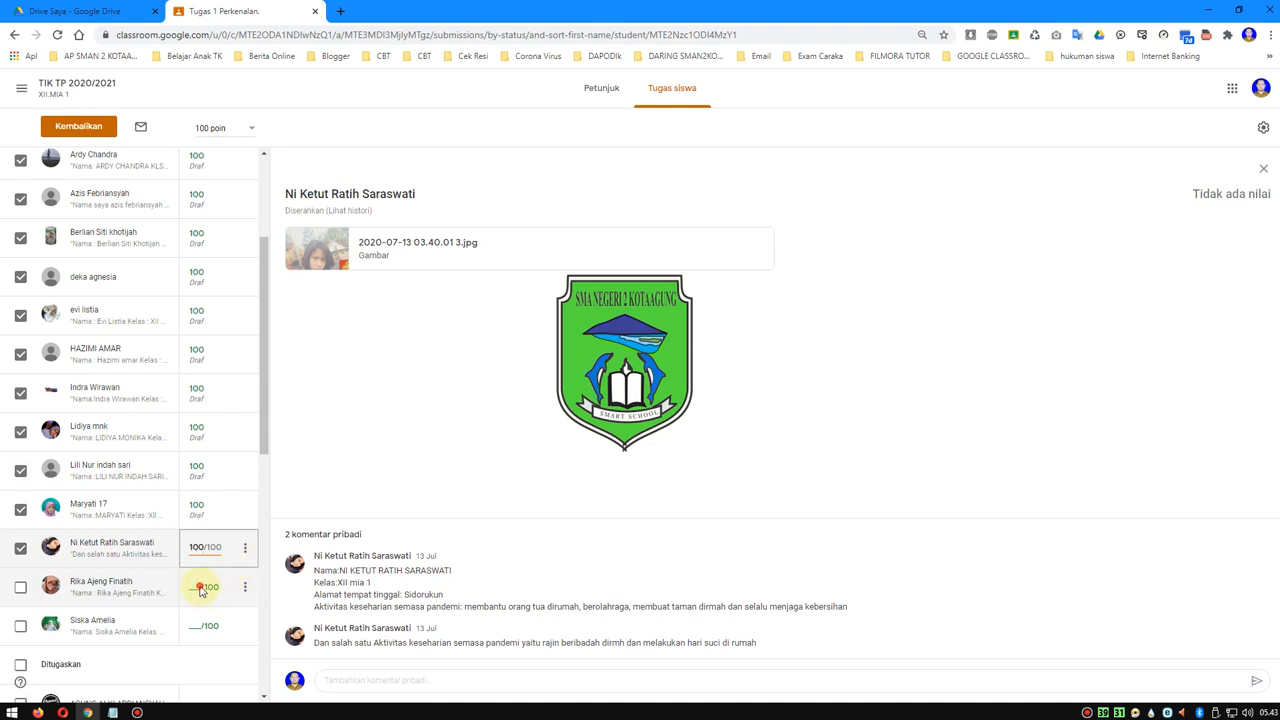
click(200, 588)
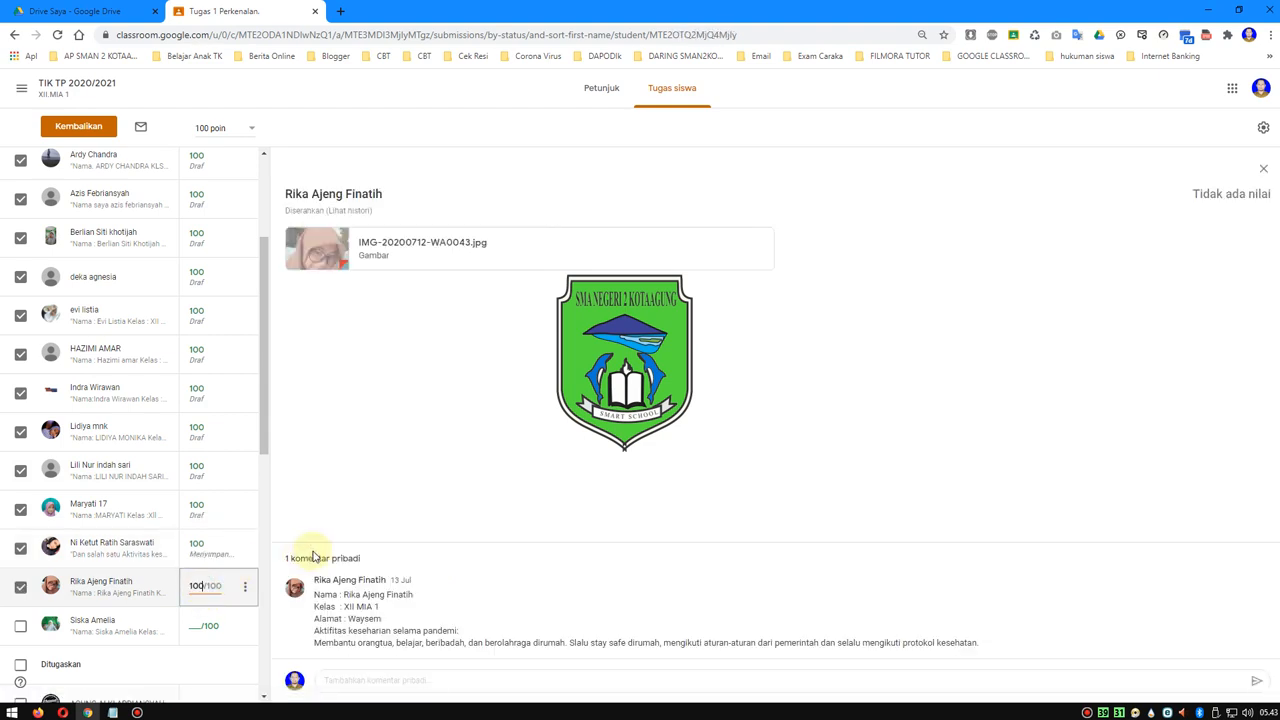
click(189, 623)
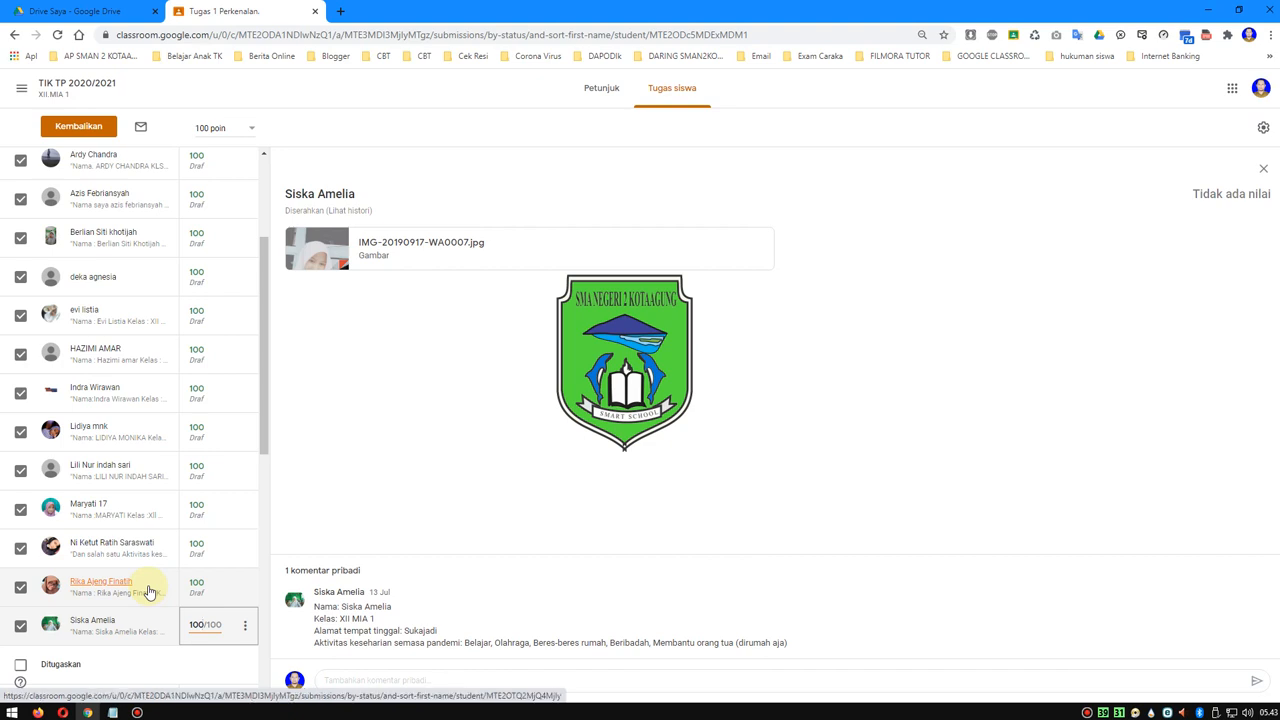
- Add the first two listed students to the selection so the whole Diserahkan group is selected, and point out their draft grades
scroll(140, 575, up, 3)
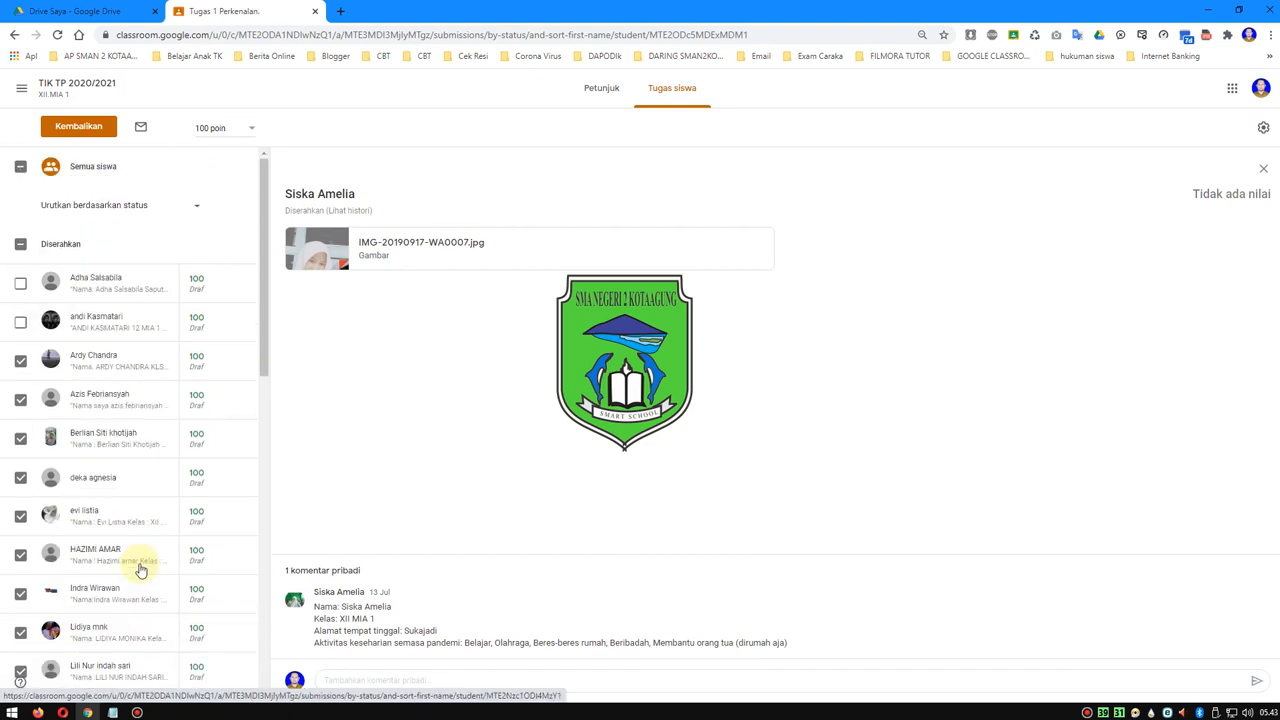
click(21, 324)
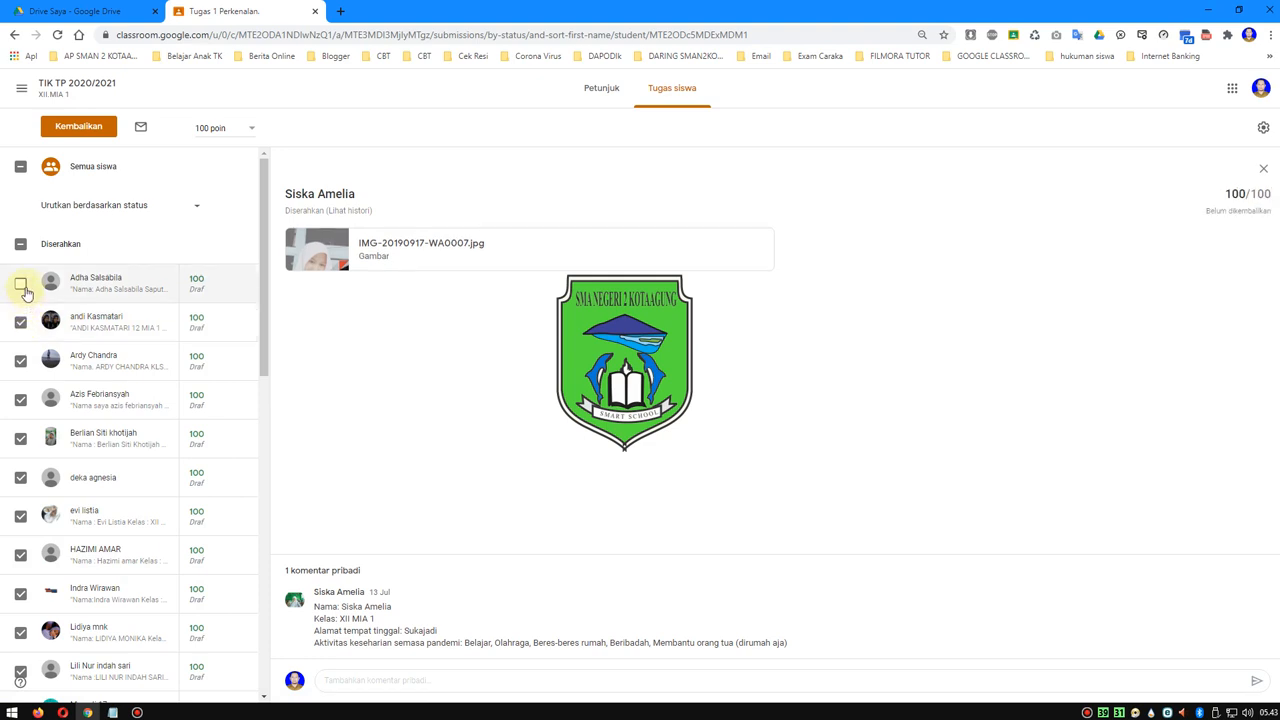
click(21, 284)
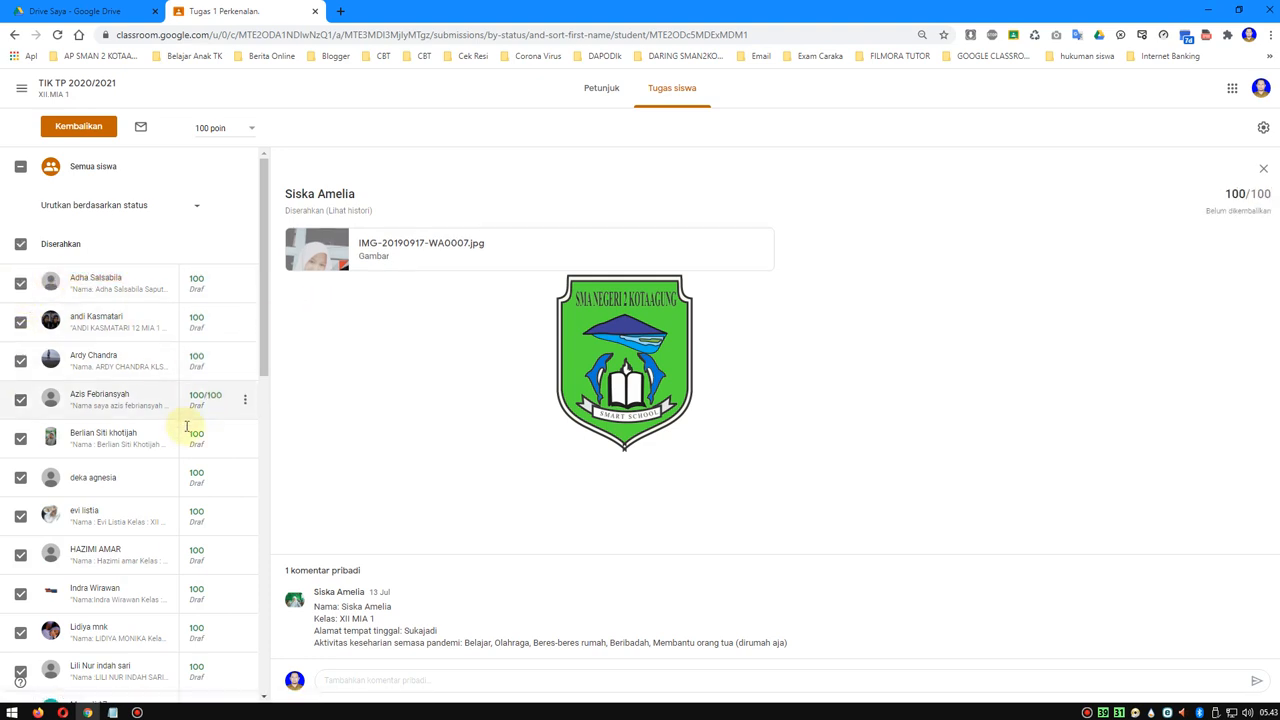
click(203, 291)
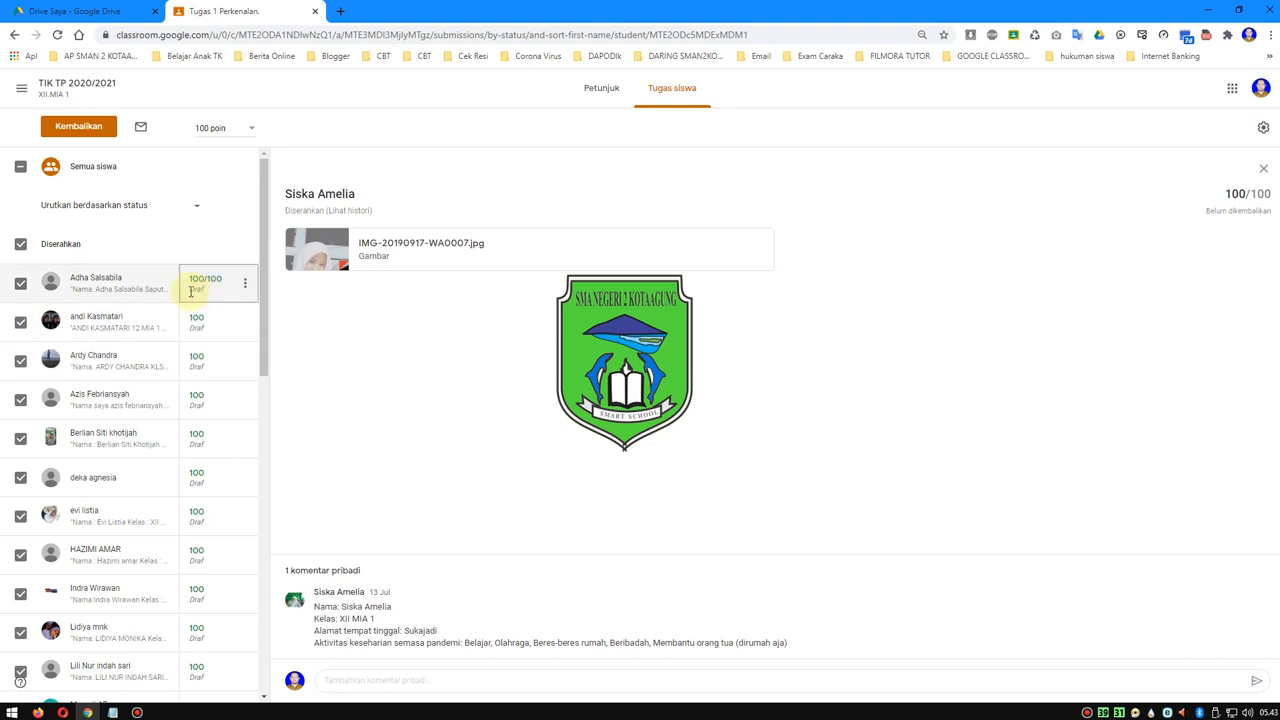
drag(192, 291, 197, 306)
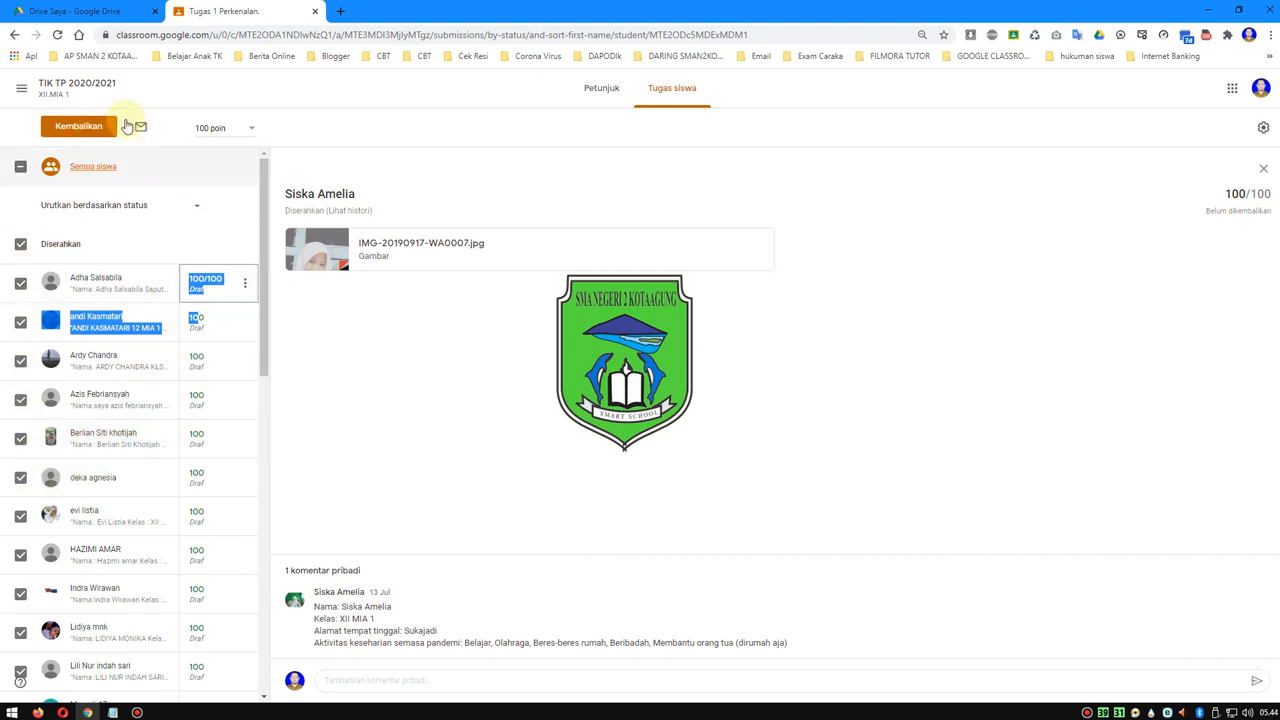
- Return the graded work to all 15 selected students without a private comment, and look through the updated student list
click(78, 127)
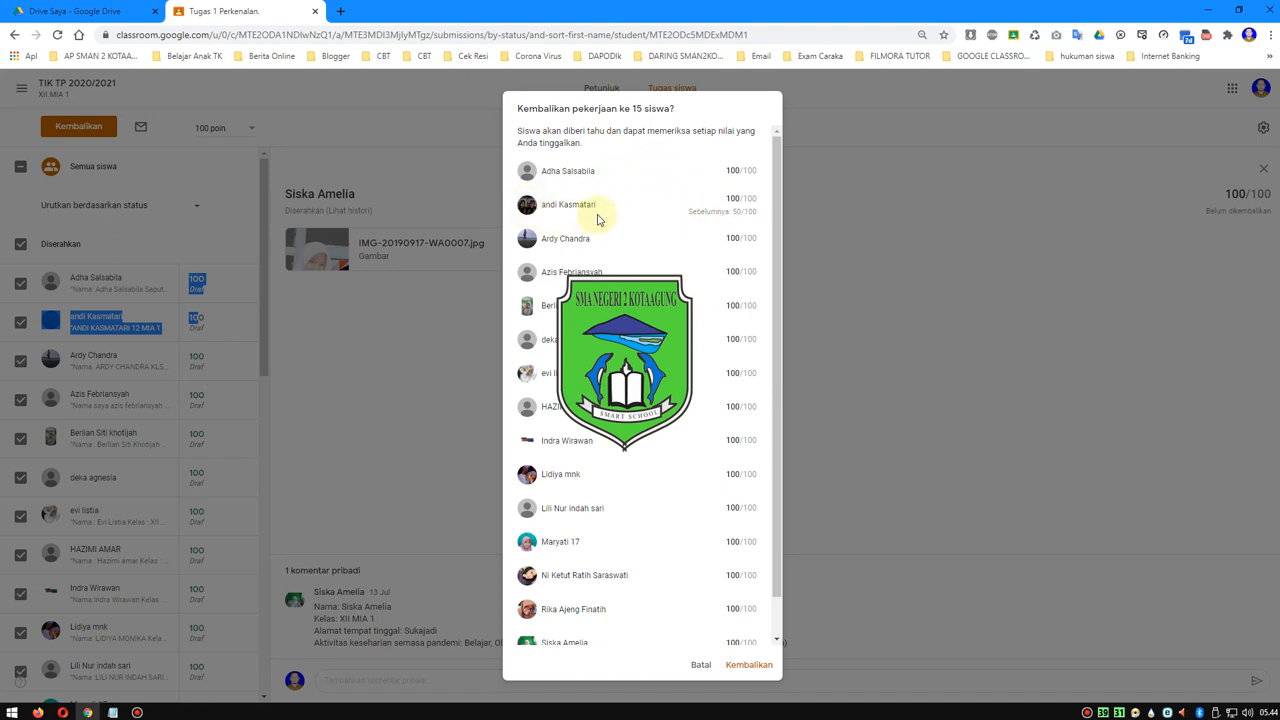
drag(677, 210, 737, 210)
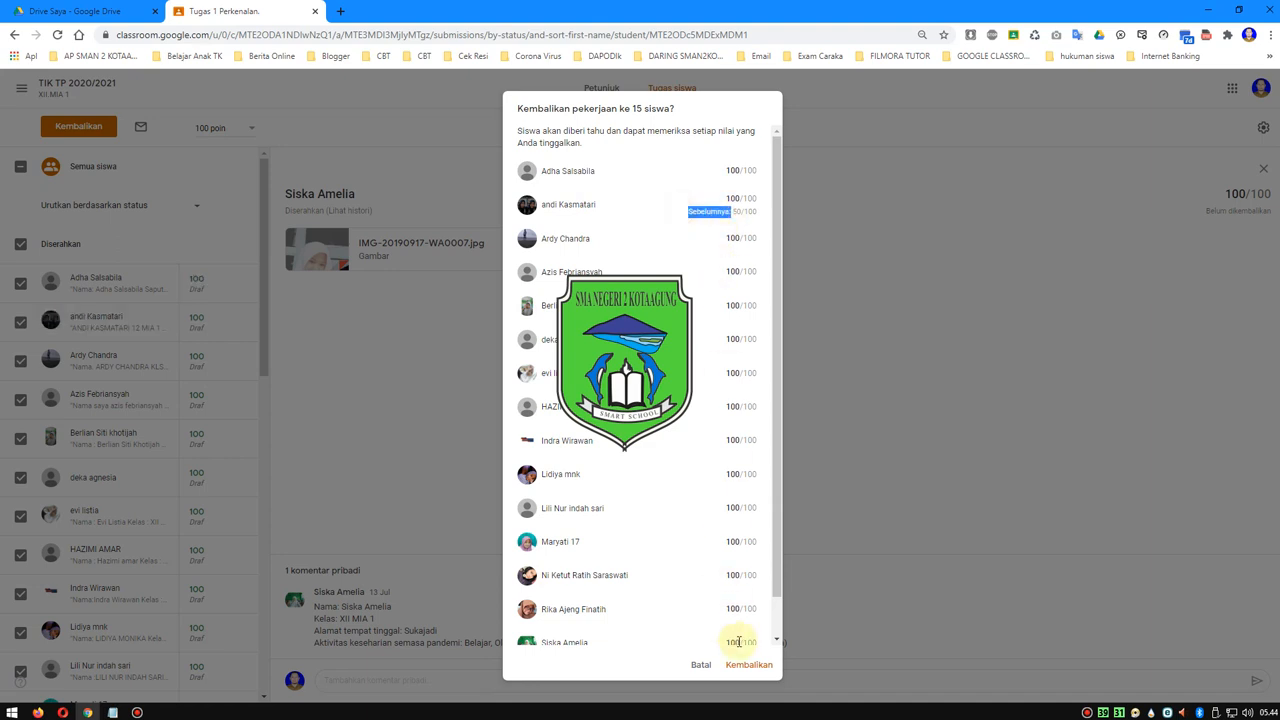
scroll(766, 614, down, 2)
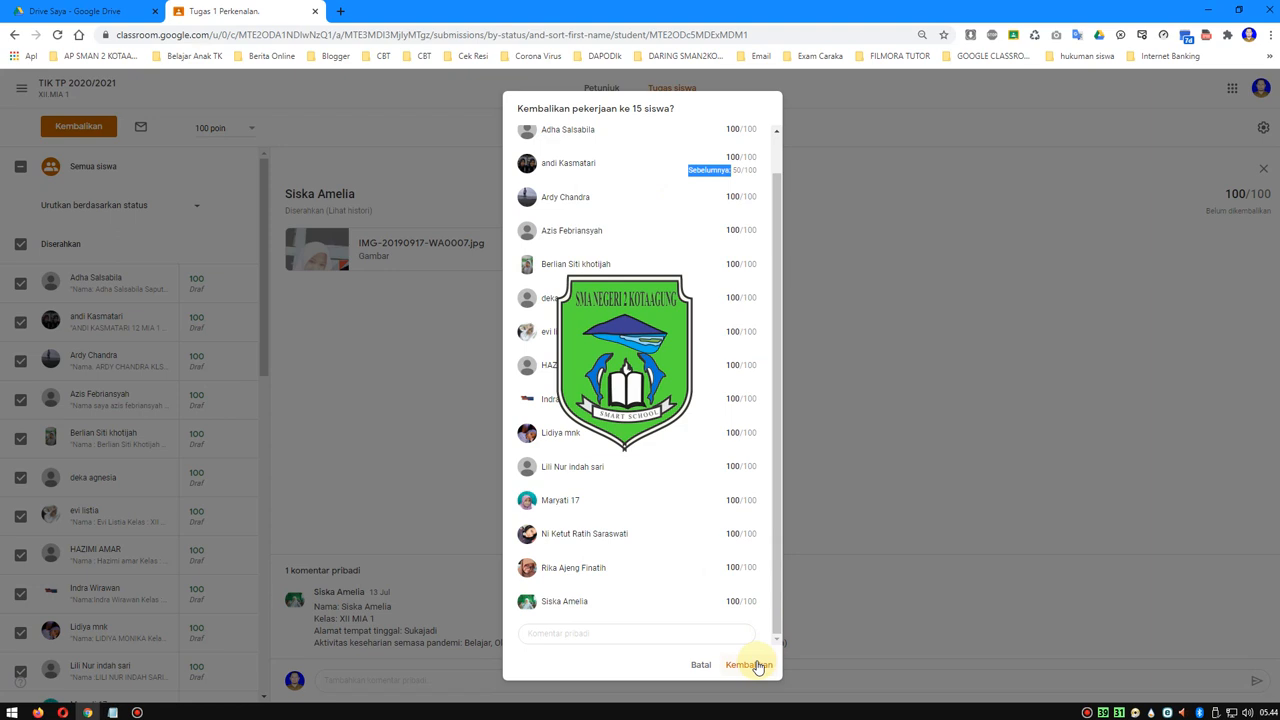
click(756, 665)
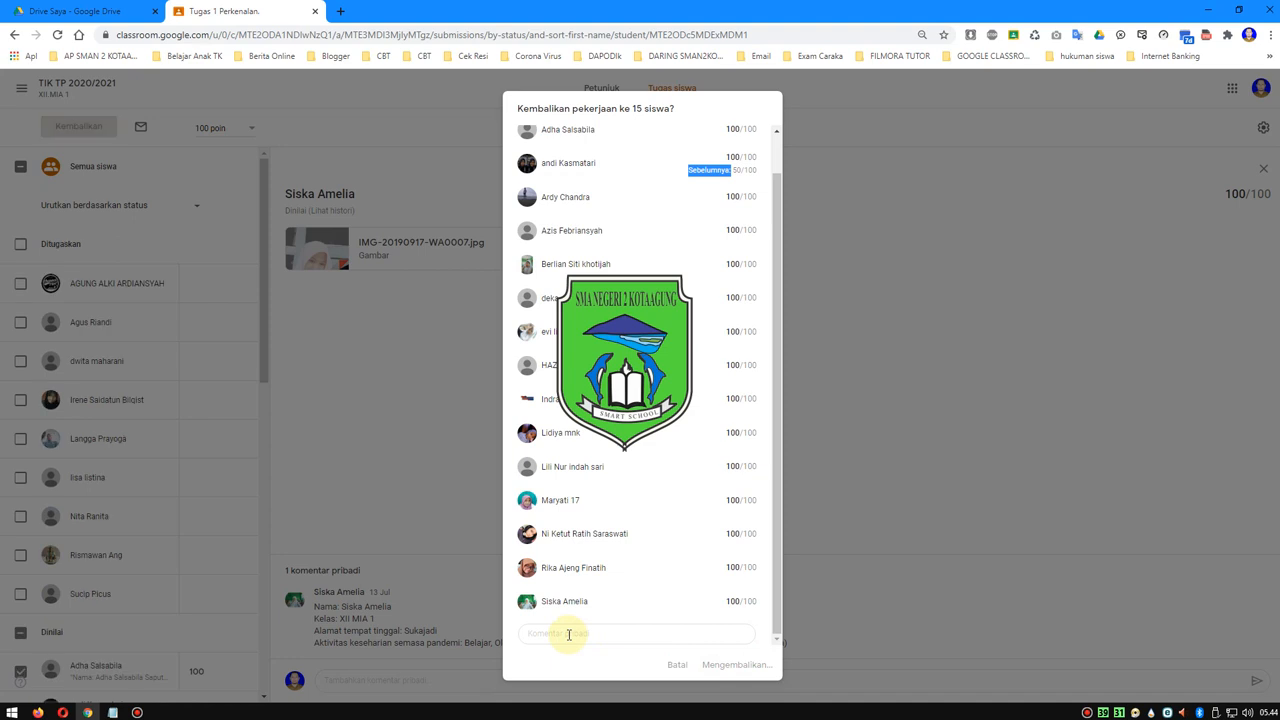
click(568, 634)
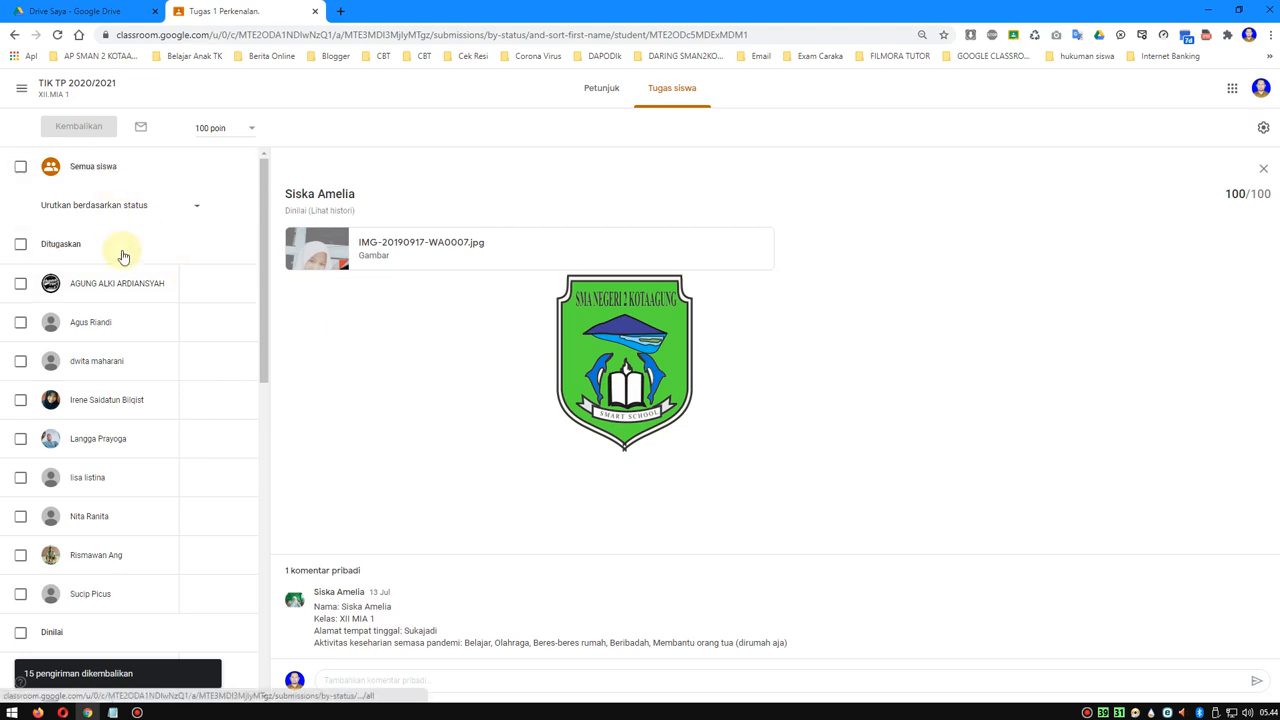
scroll(160, 330, down, 2)
scroll(163, 300, up, 2)
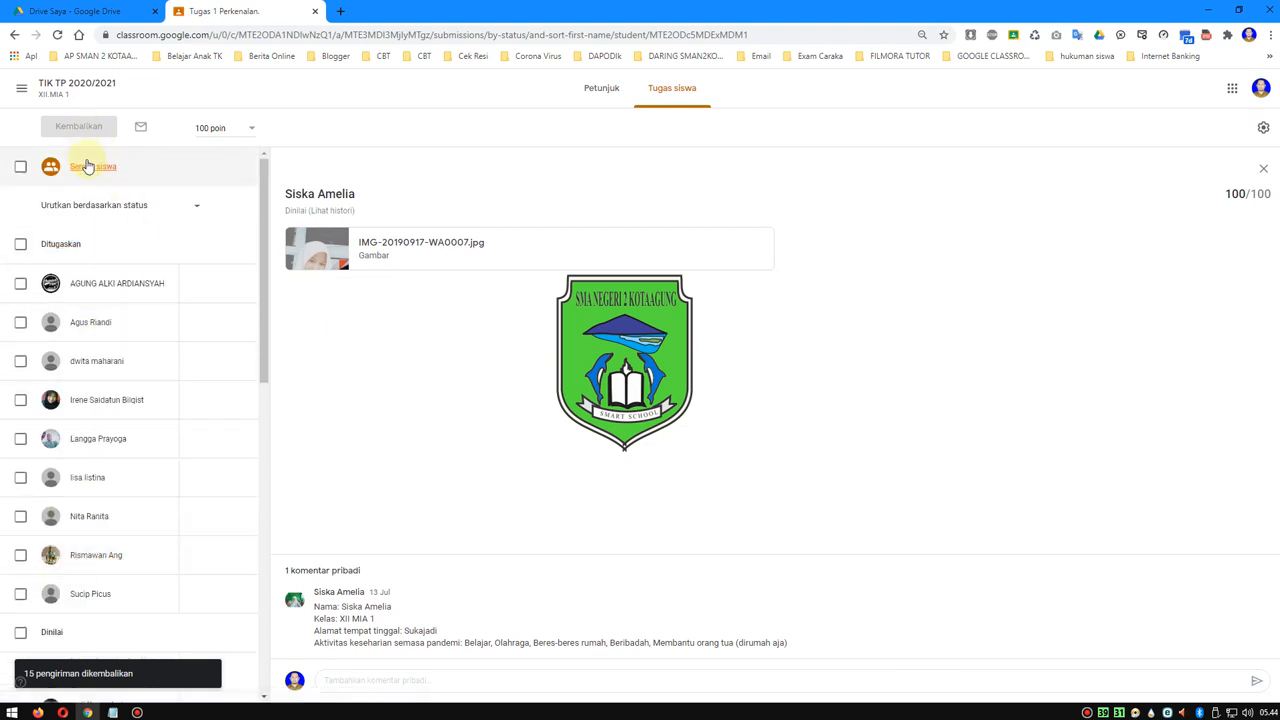
- Open the XII.MIA 1 class's Nilai gradebook and examine the class average, overall grades and Tugas 1 Perkenalan grades
click(22, 88)
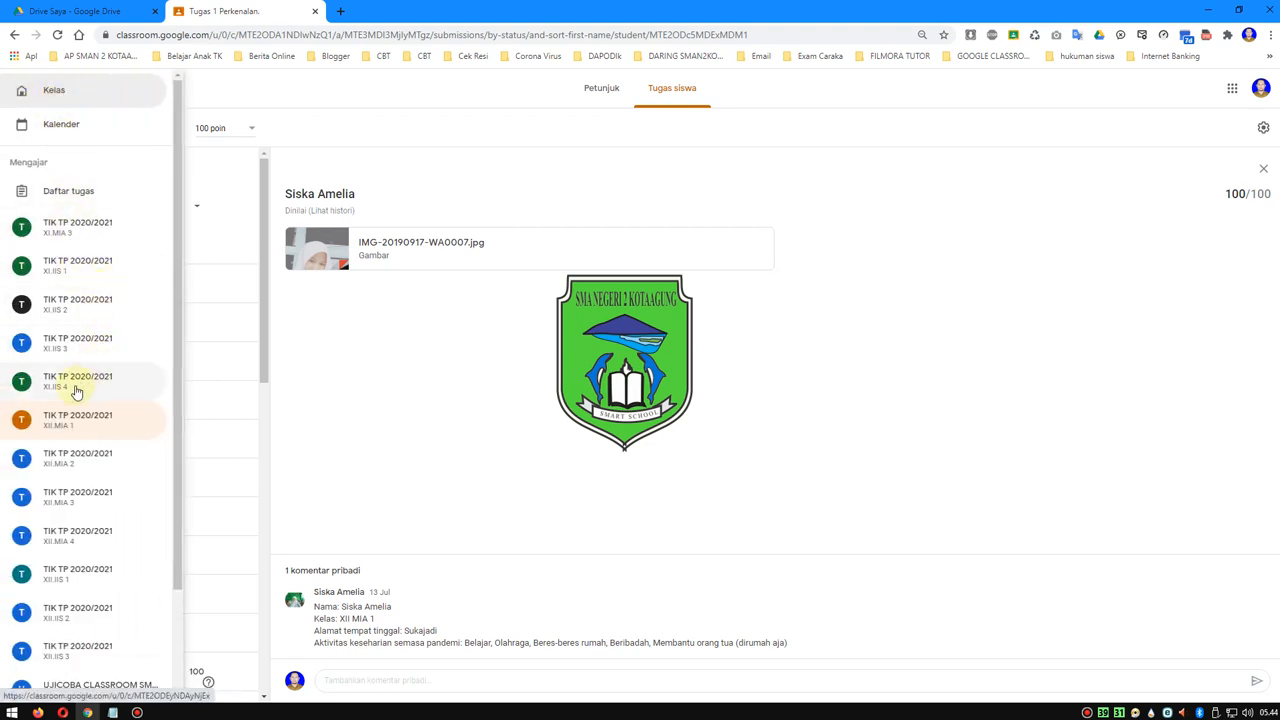
click(74, 435)
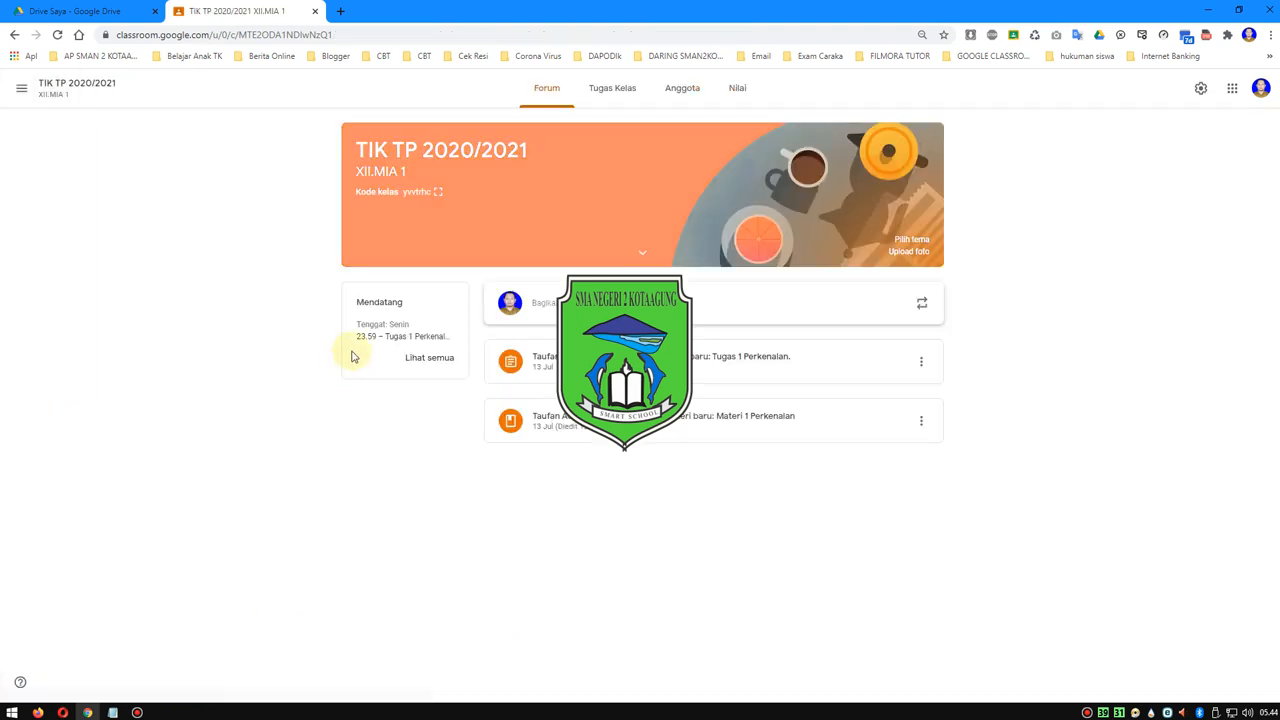
click(601, 90)
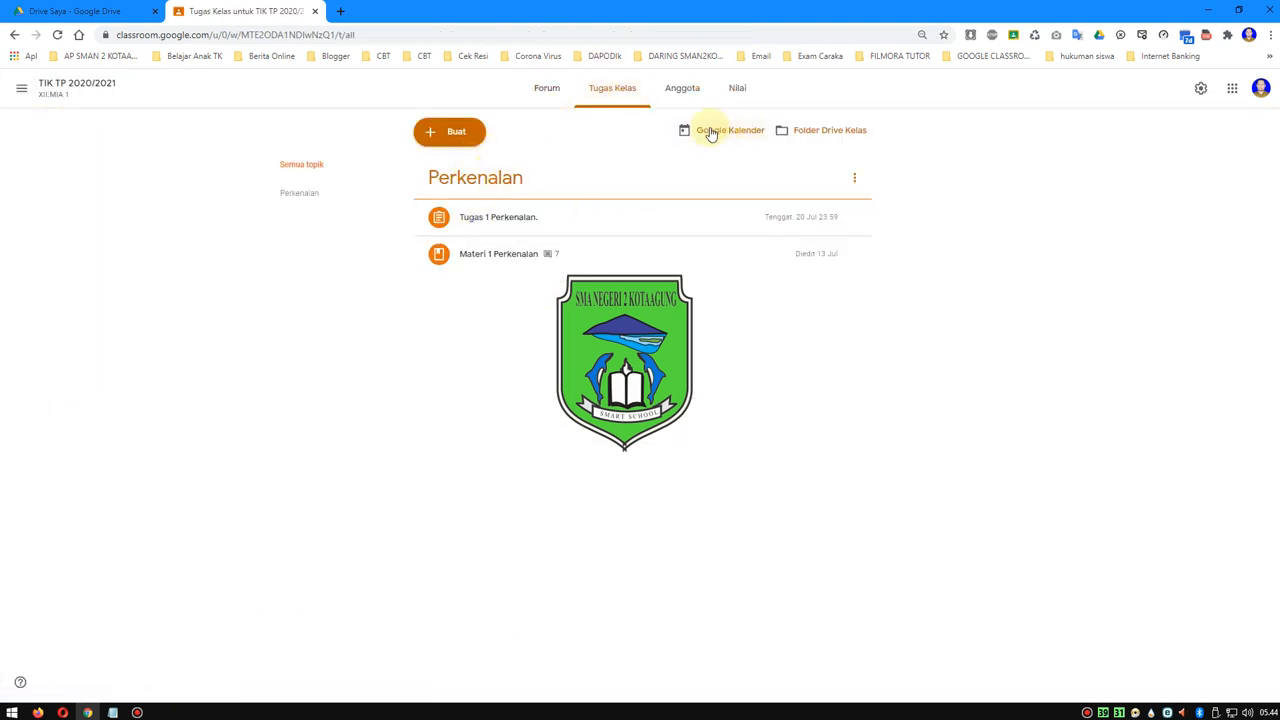
click(735, 87)
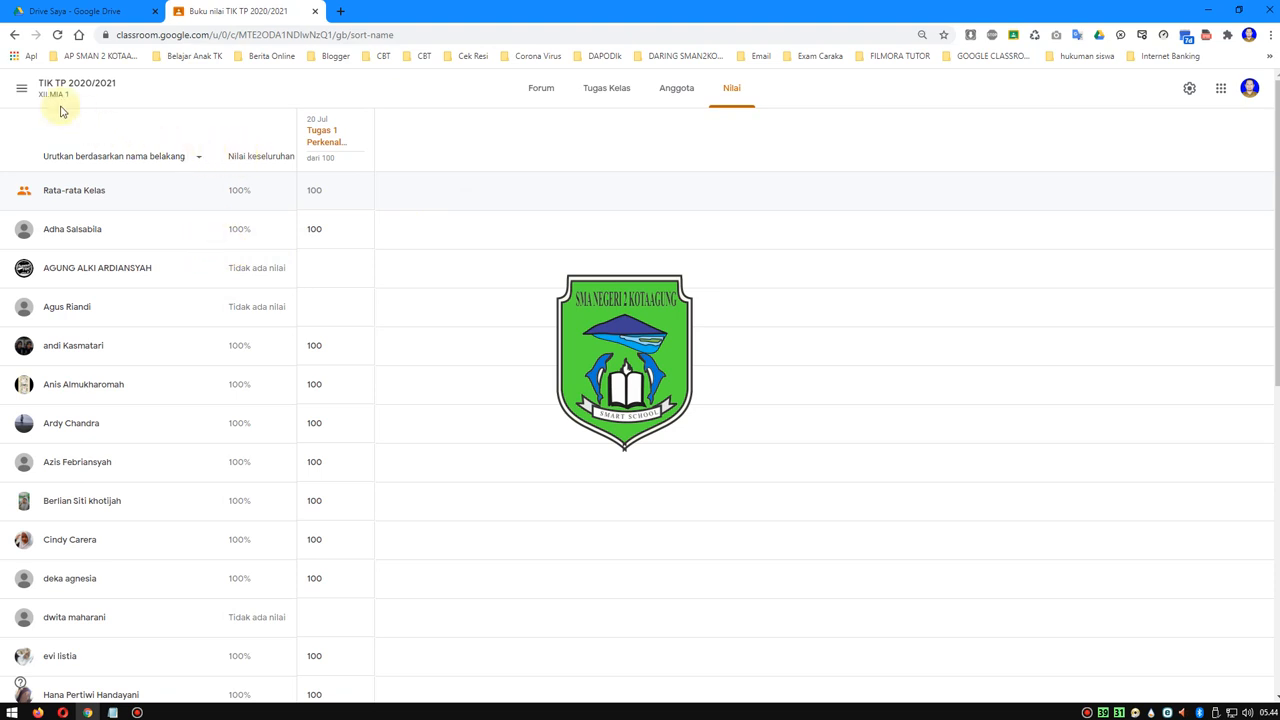
scroll(277, 280, down, 6)
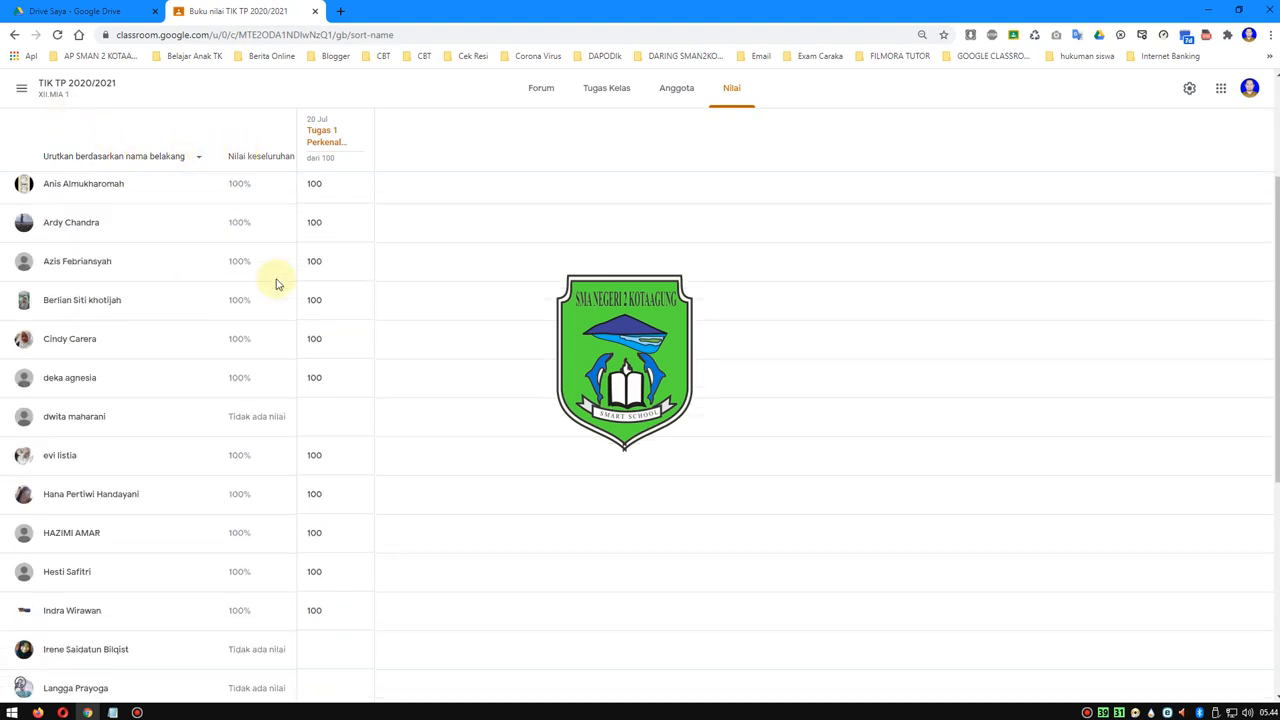
scroll(277, 330, up, 6)
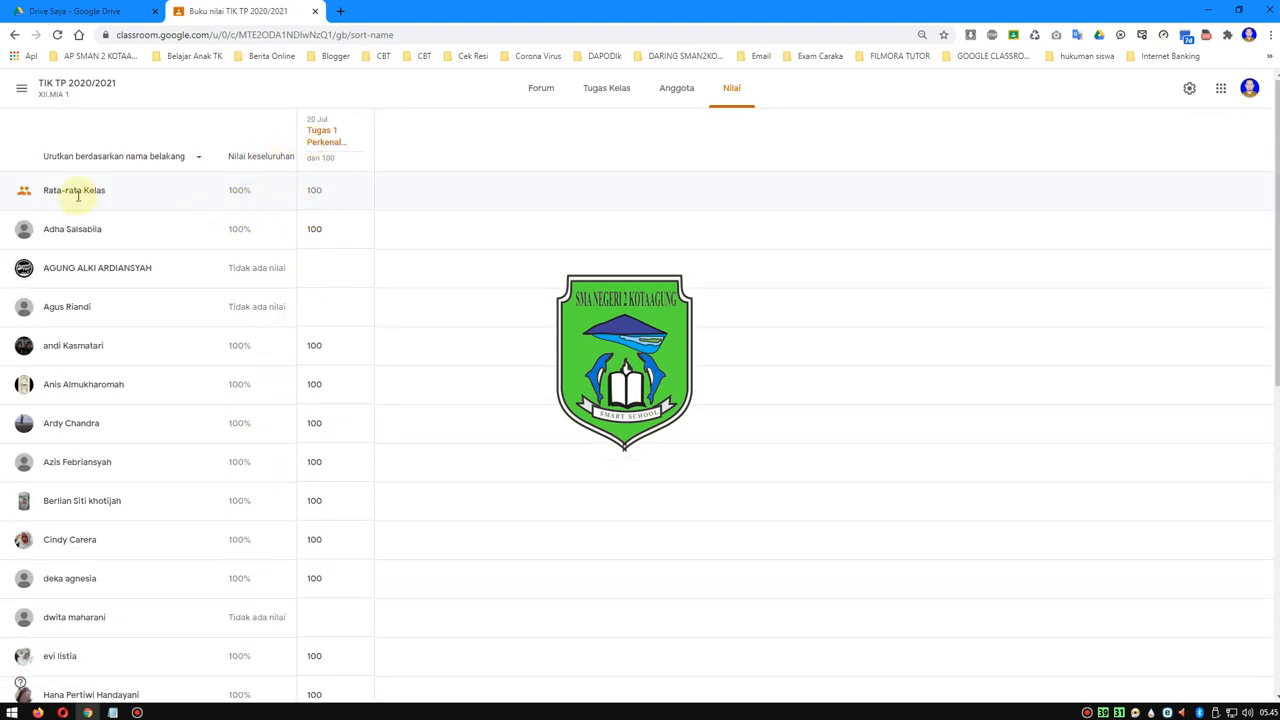
click(235, 193)
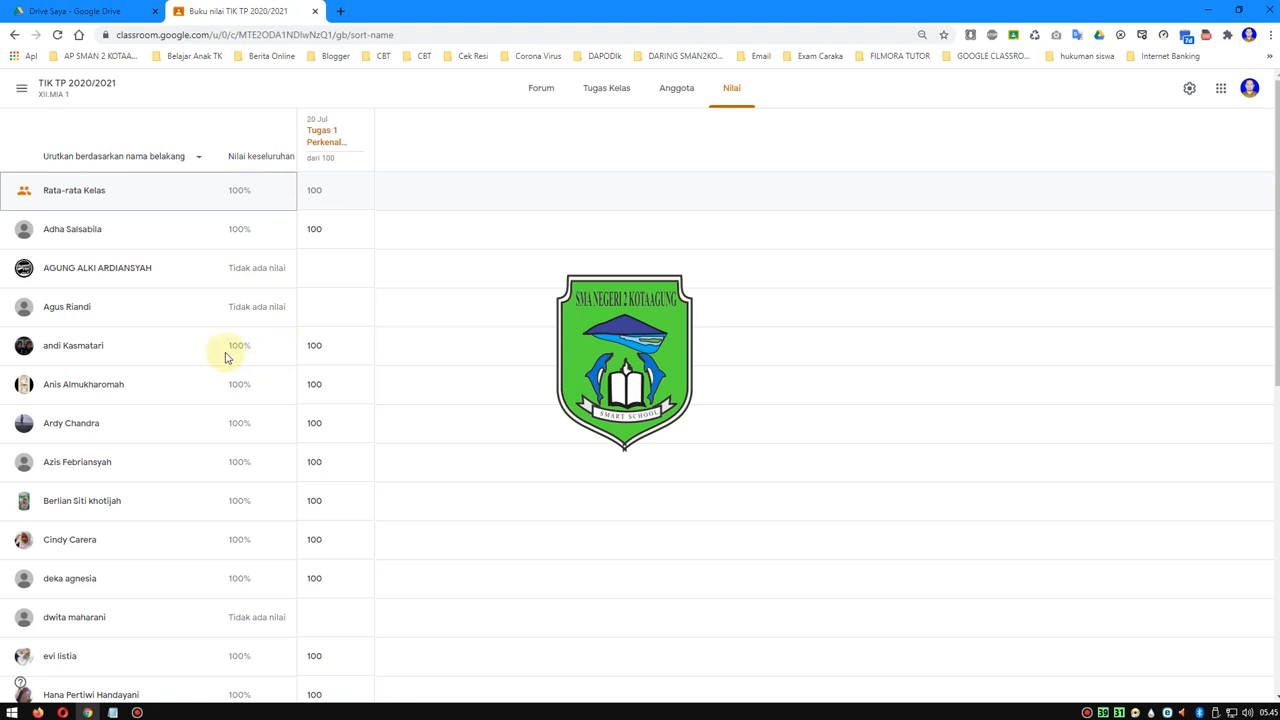
- Look through all students' grades in the gradebook and check the options available for the Tugas 1 Perkenalan column
scroll(248, 354, down, 3)
scroll(262, 357, up, 3)
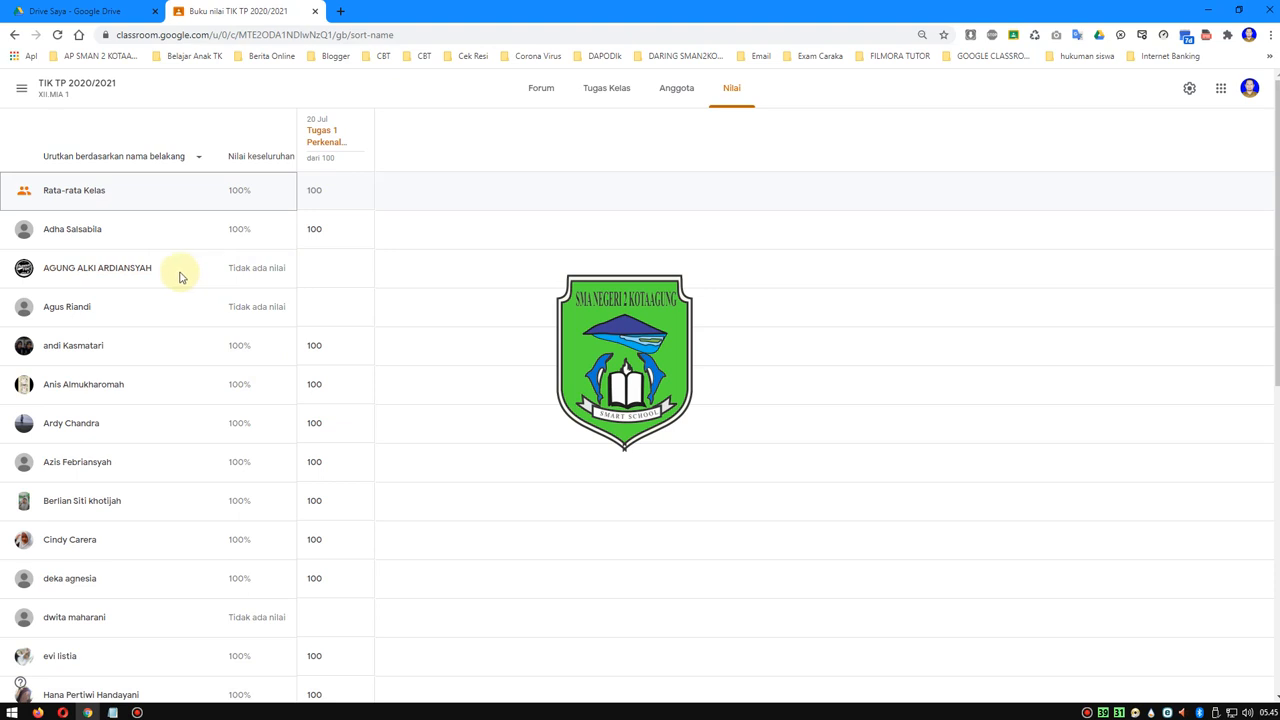
scroll(130, 278, down, 6)
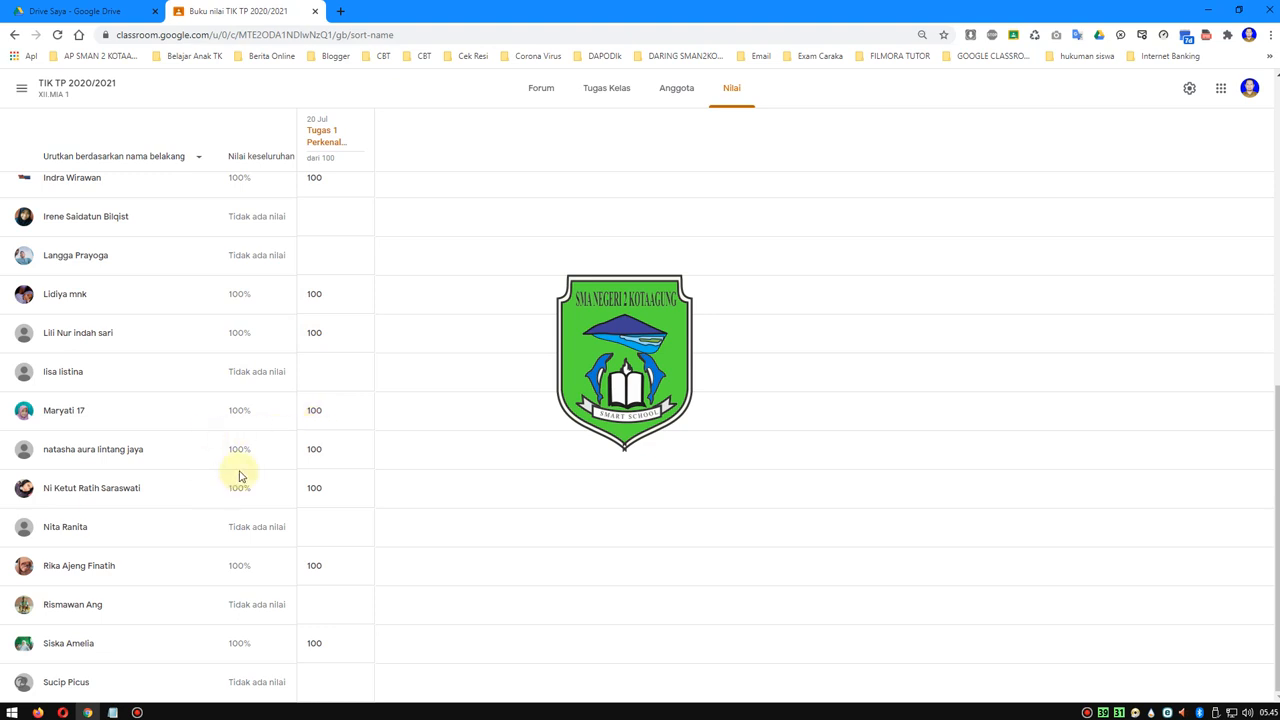
click(361, 130)
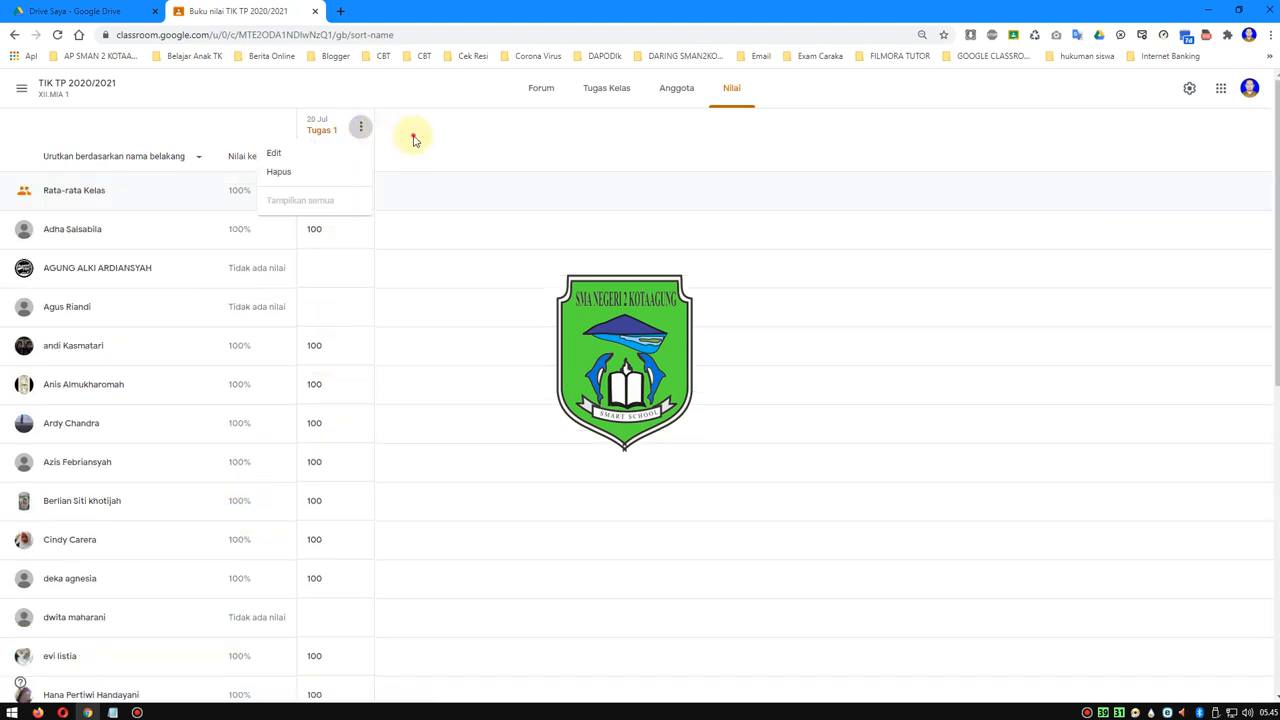
click(413, 134)
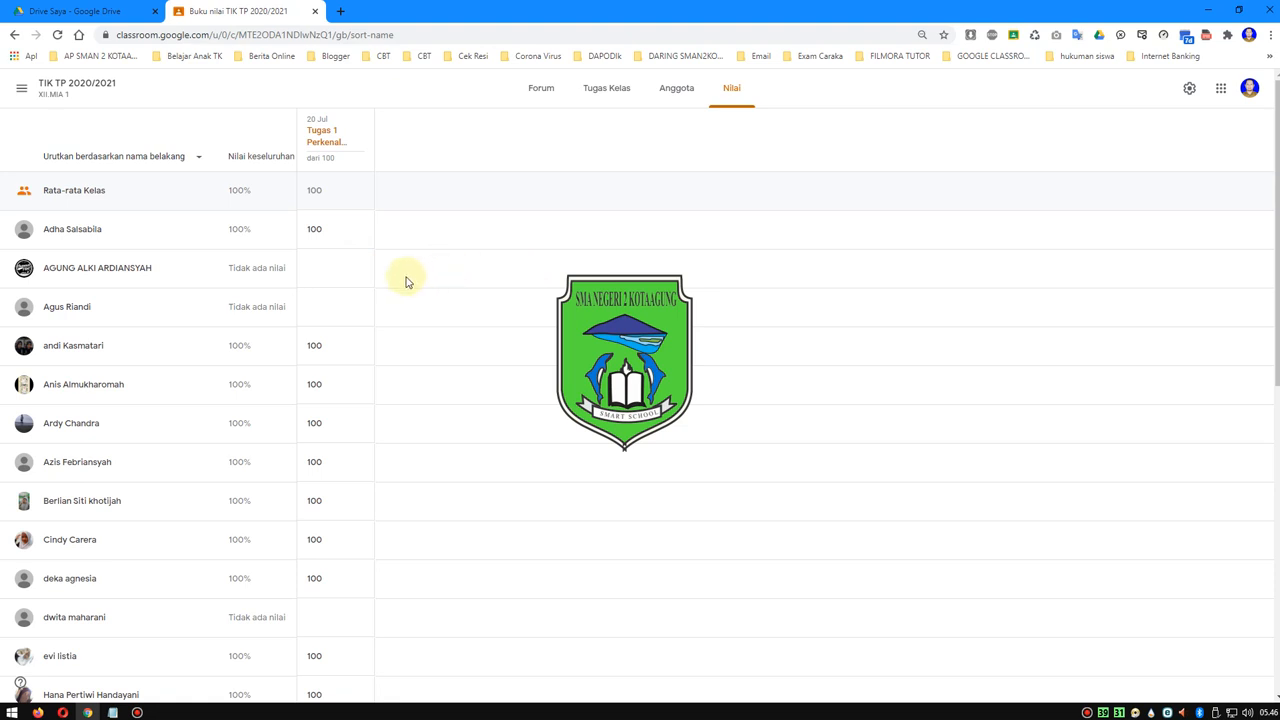
- Bring the Notepad notes into view, highlight Ditugaskan, and open XII.MIA 1's Tugas 1 Perkenalan submissions from the Daftar tugas list
click(1240, 11)
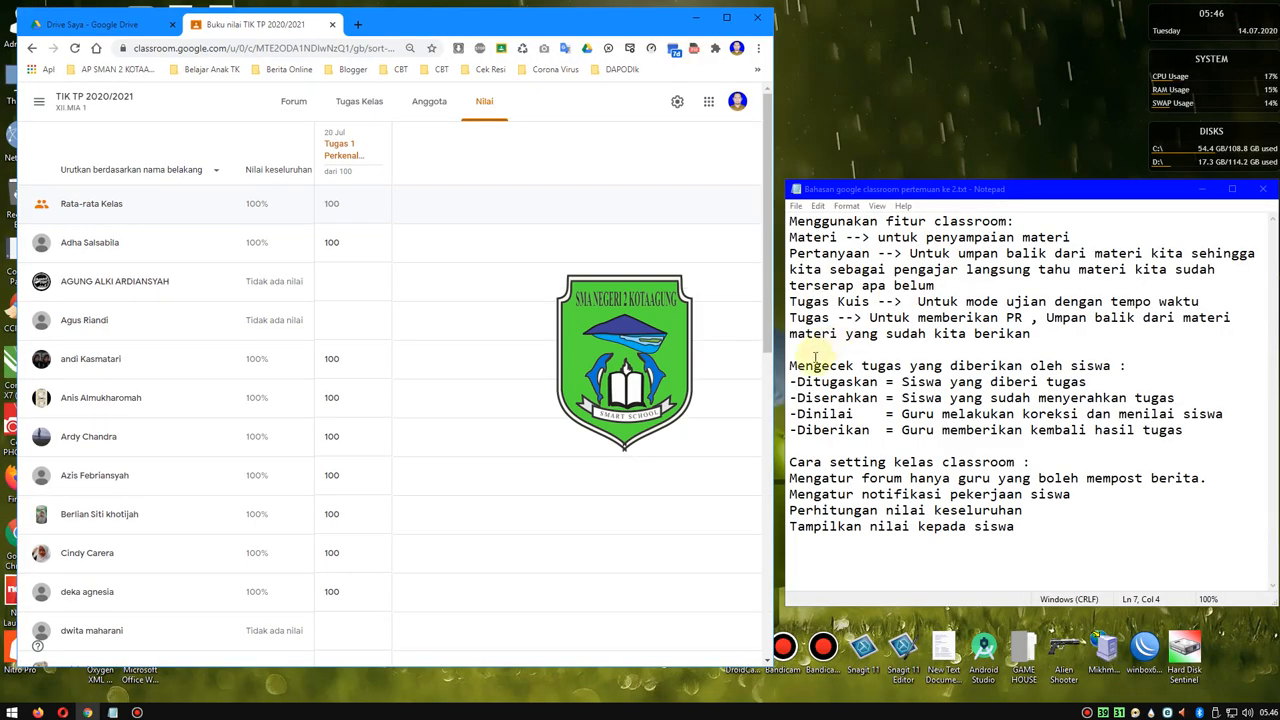
drag(797, 381, 878, 383)
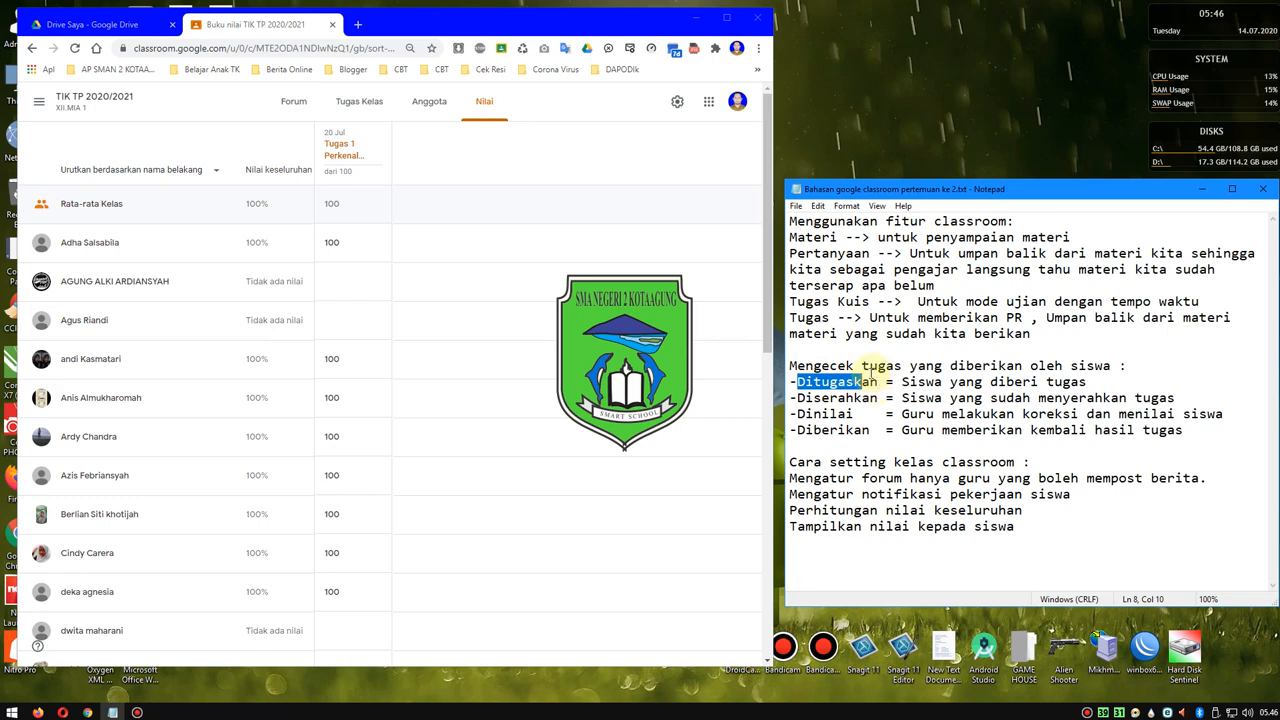
click(38, 101)
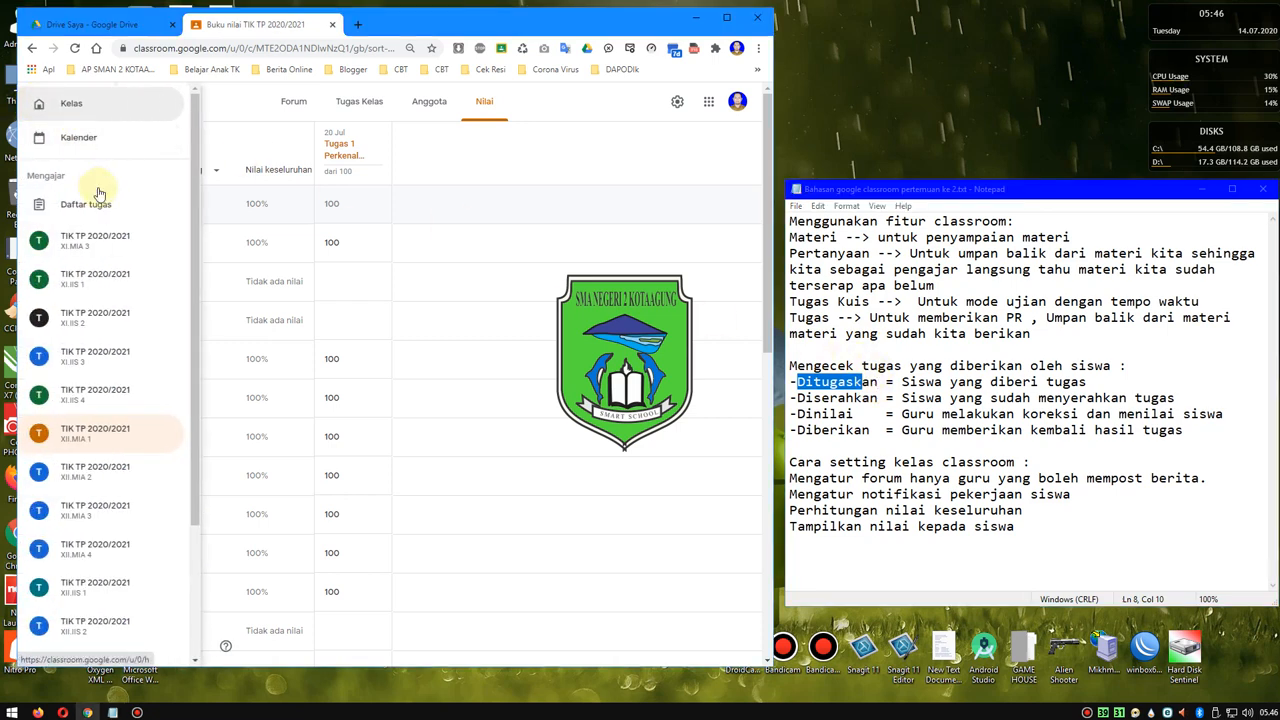
click(96, 205)
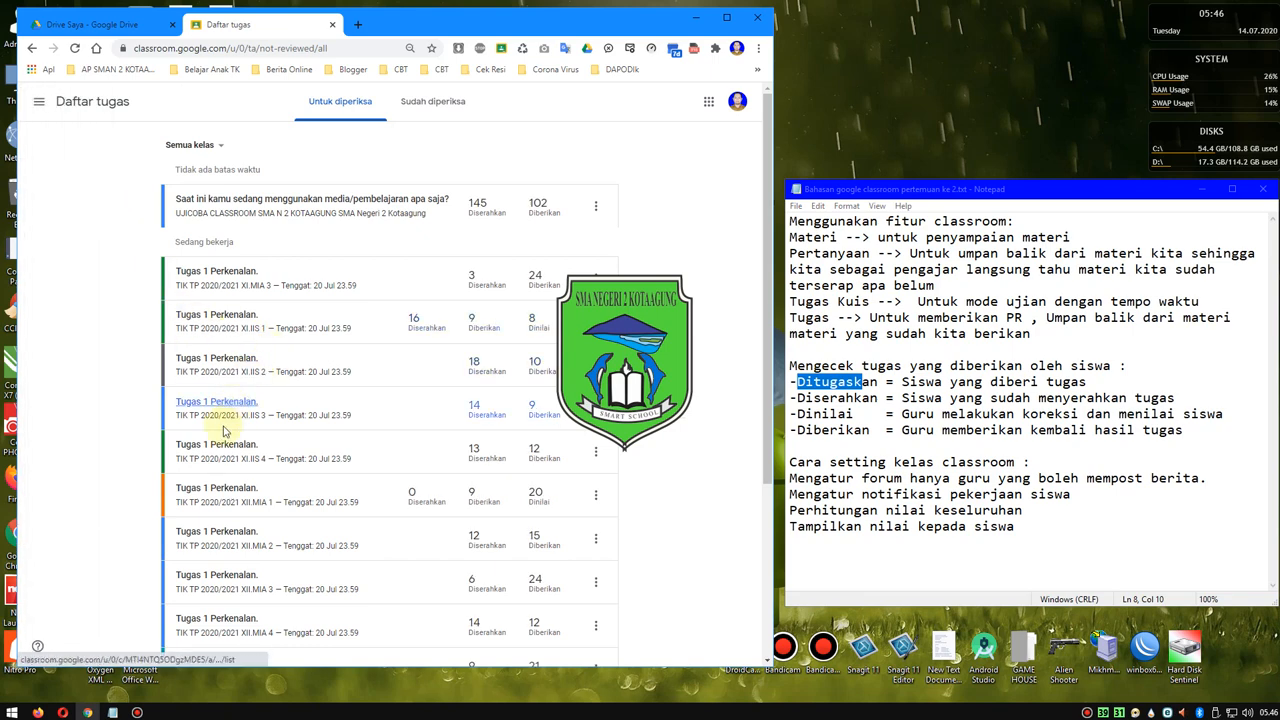
scroll(225, 470, down, 1)
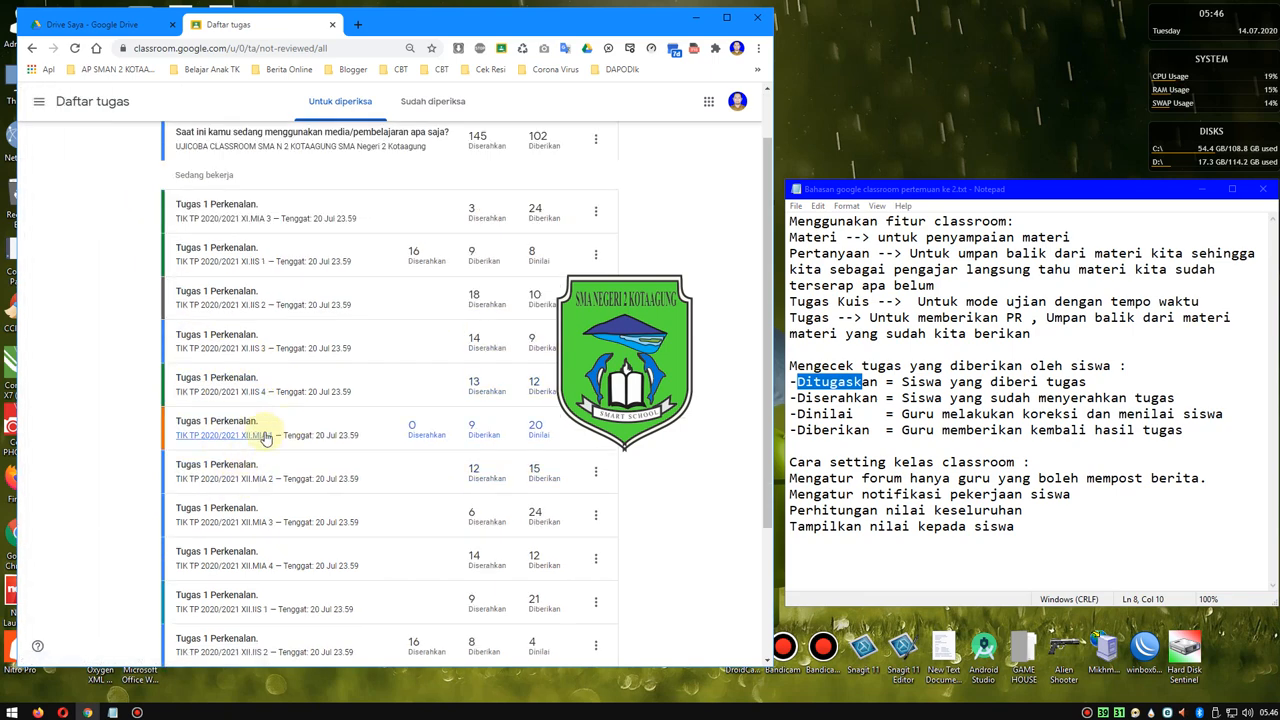
click(242, 432)
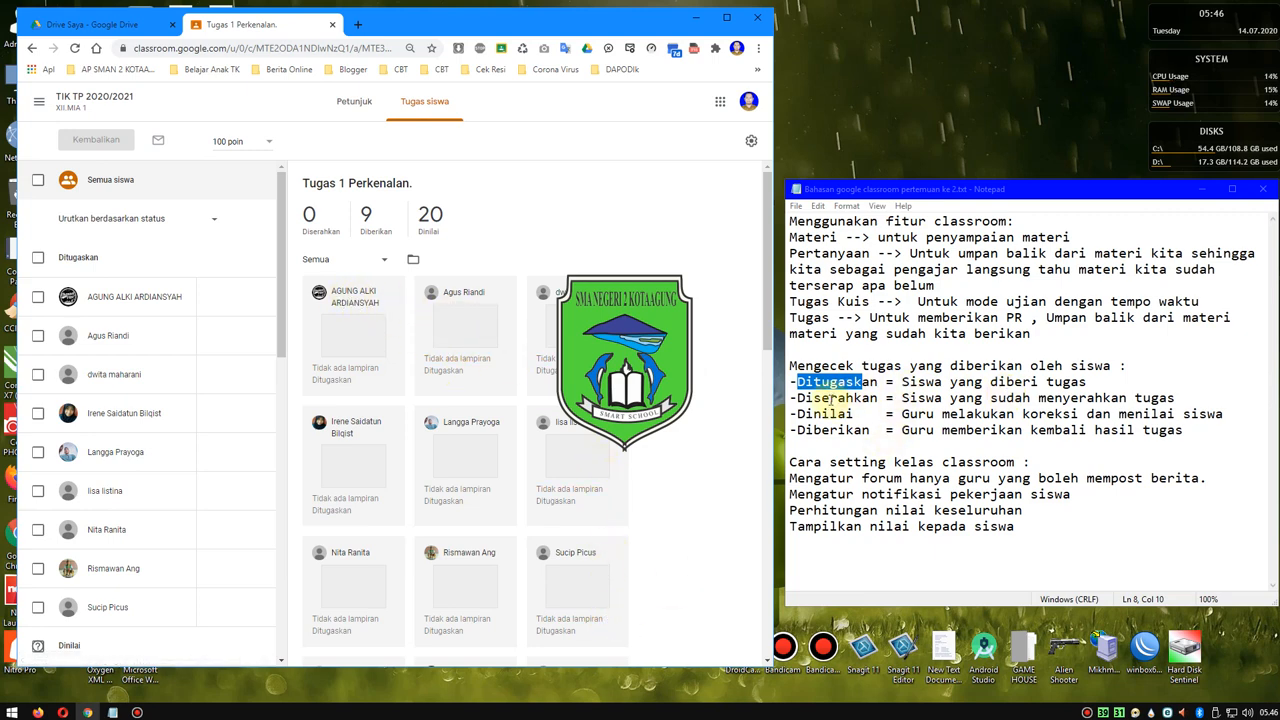
- Highlight Diserahkan, Dinilai and Diberikan in the notes and compare them with the assignment's status counts, filtering the submissions to Dinilai
drag(798, 398, 838, 398)
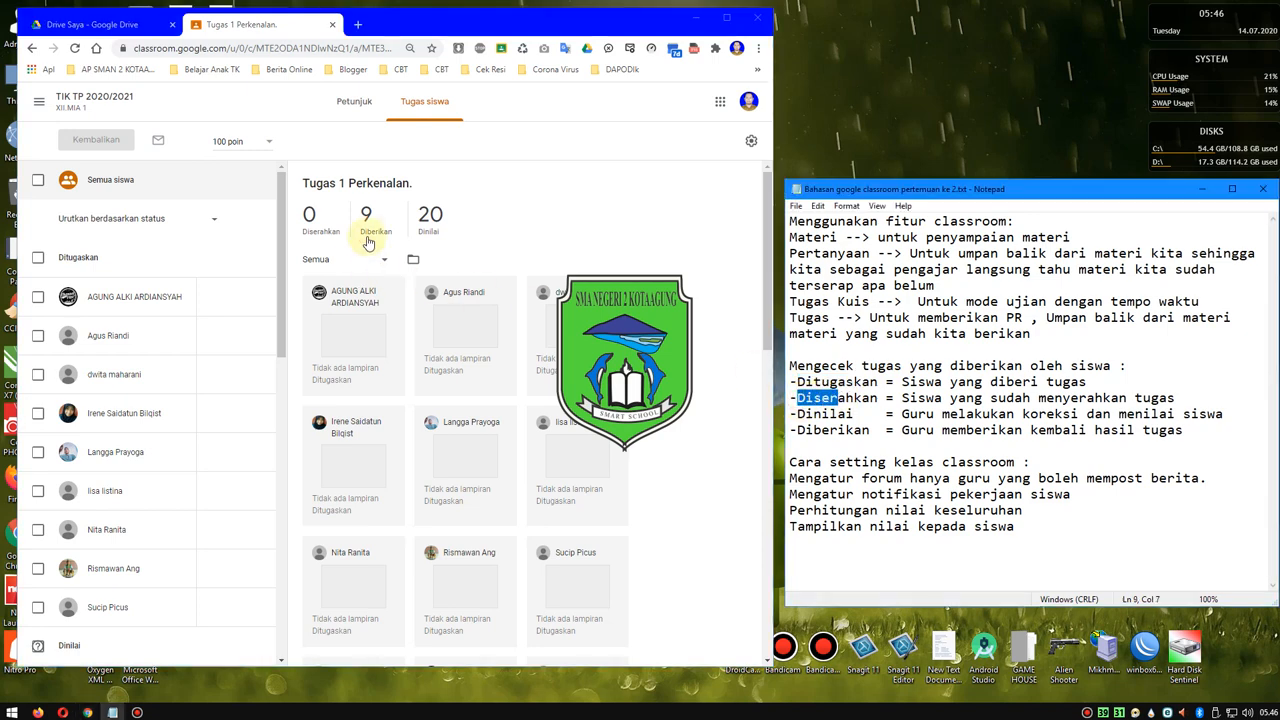
click(315, 228)
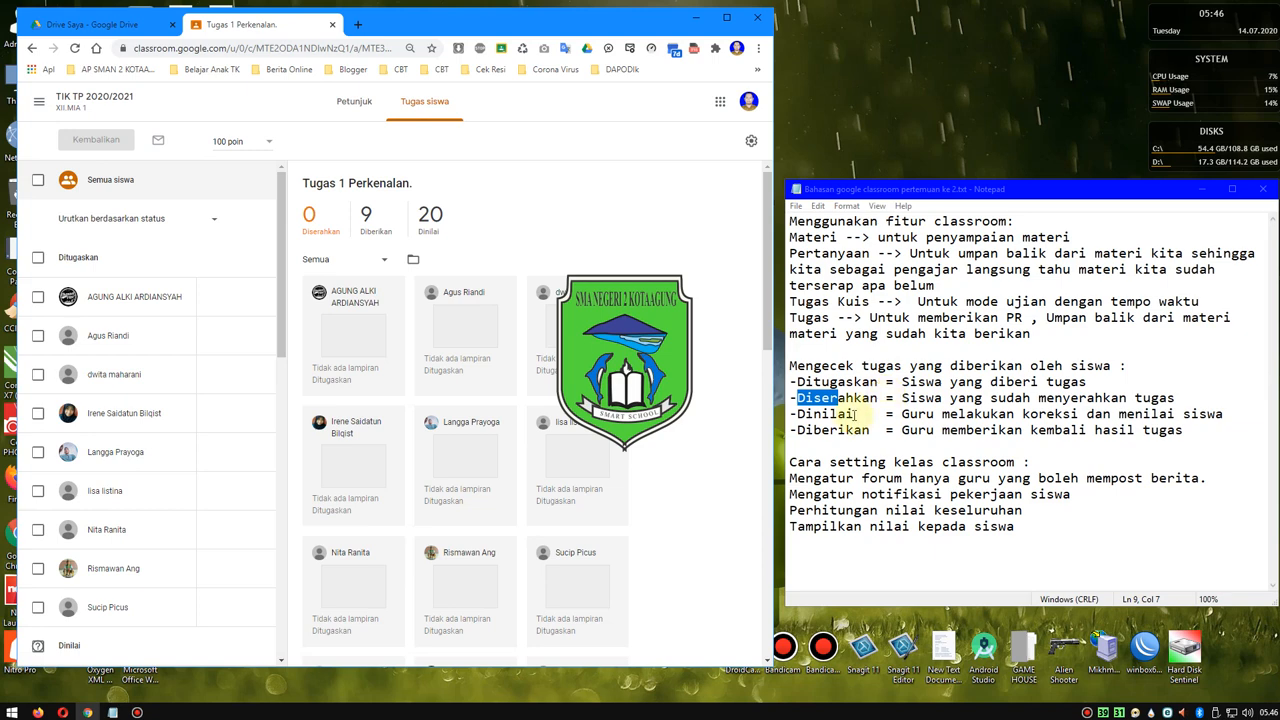
click(795, 413)
drag(795, 413, 860, 413)
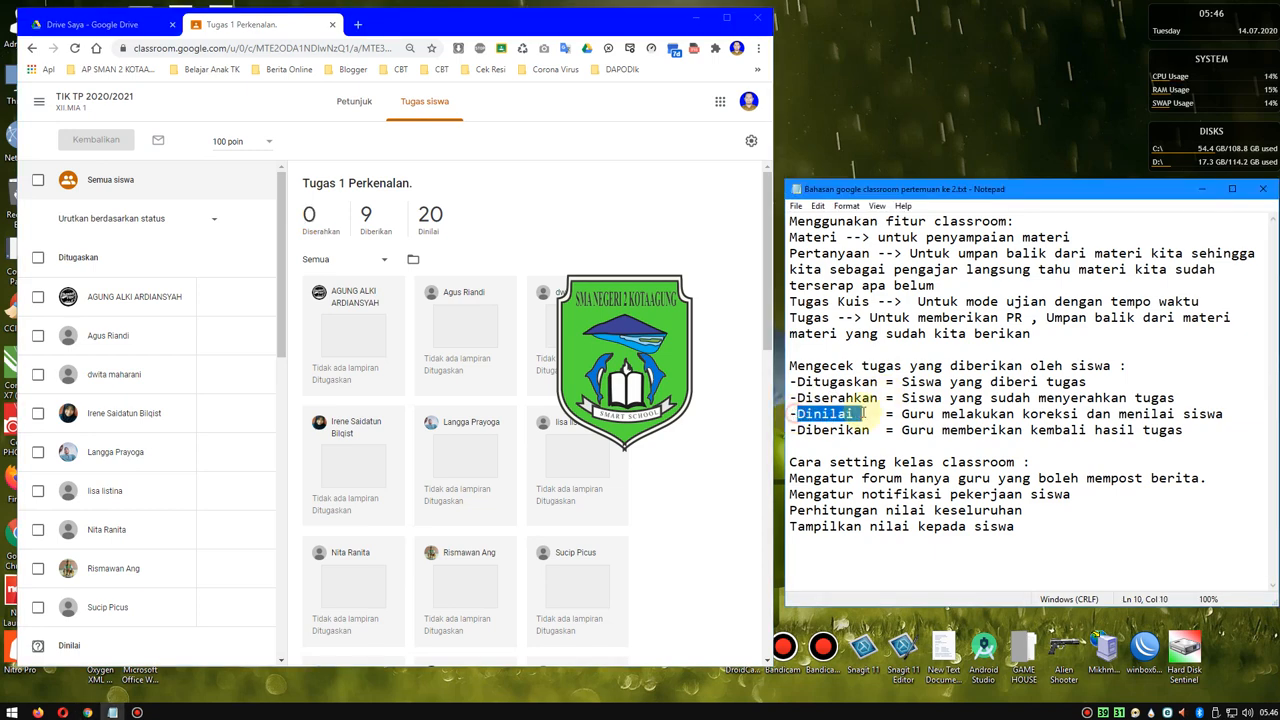
click(430, 216)
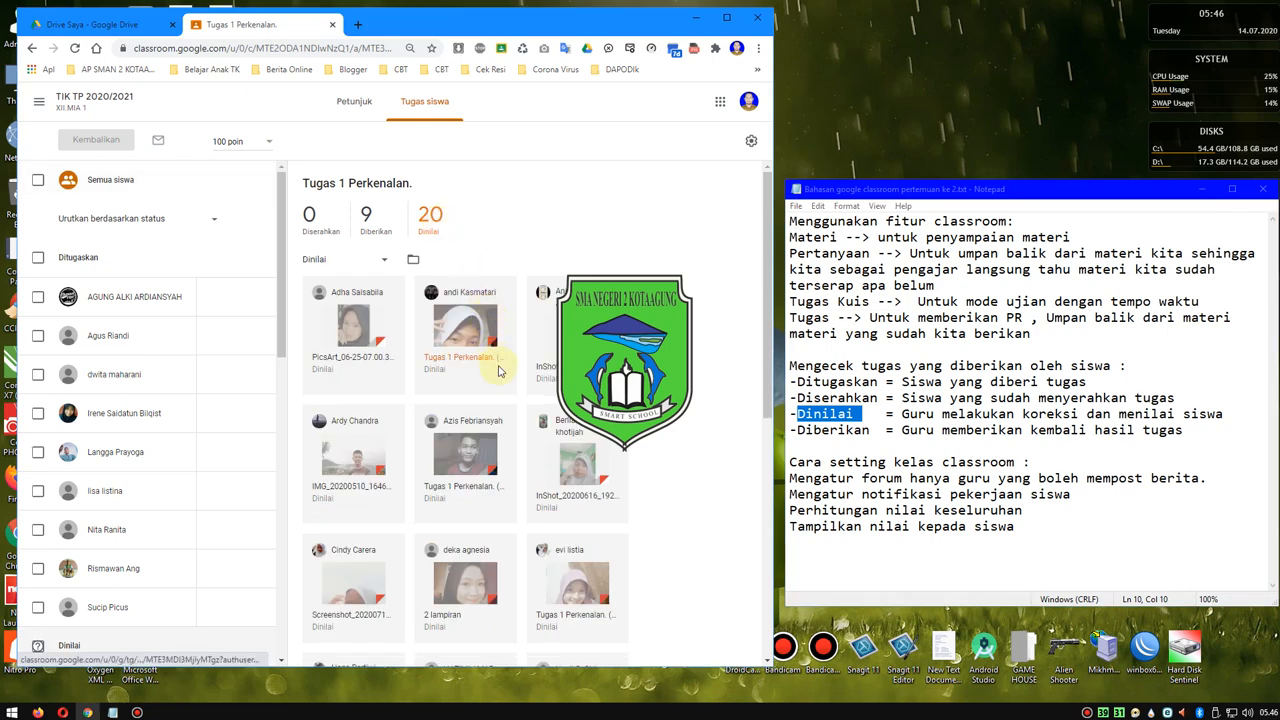
scroll(494, 405, down, 4)
scroll(494, 405, up, 5)
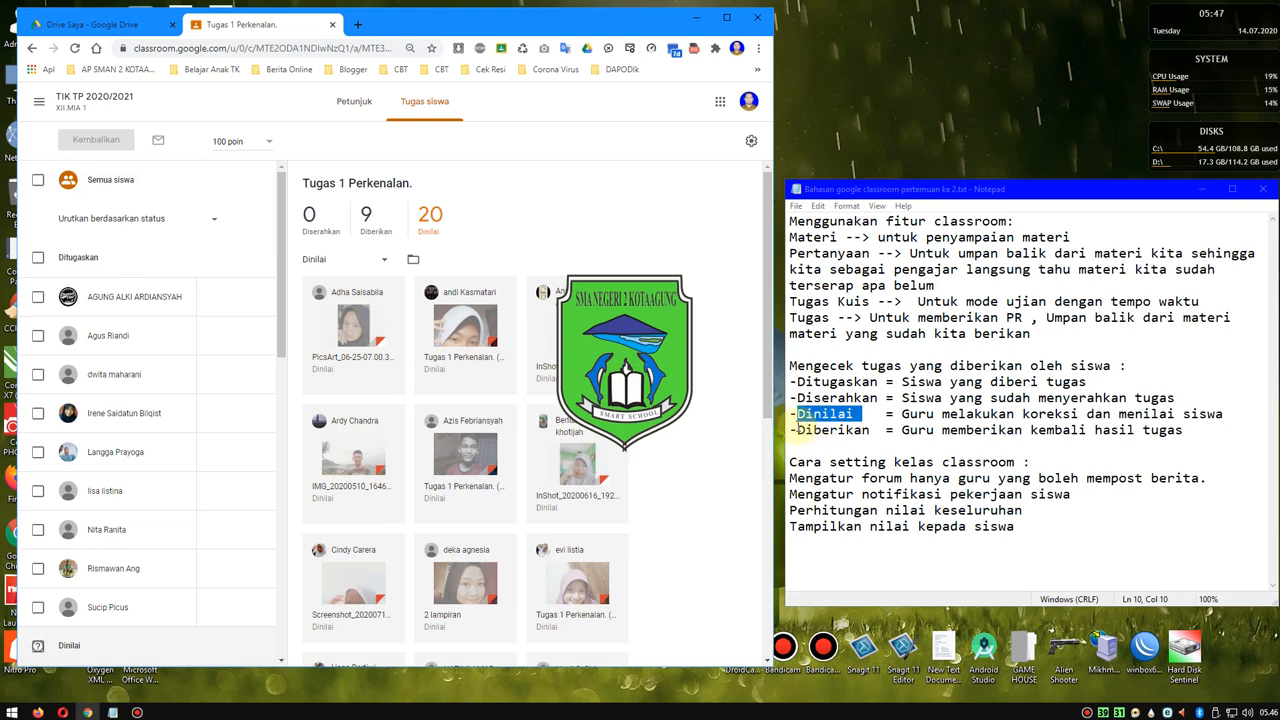
drag(796, 431, 879, 431)
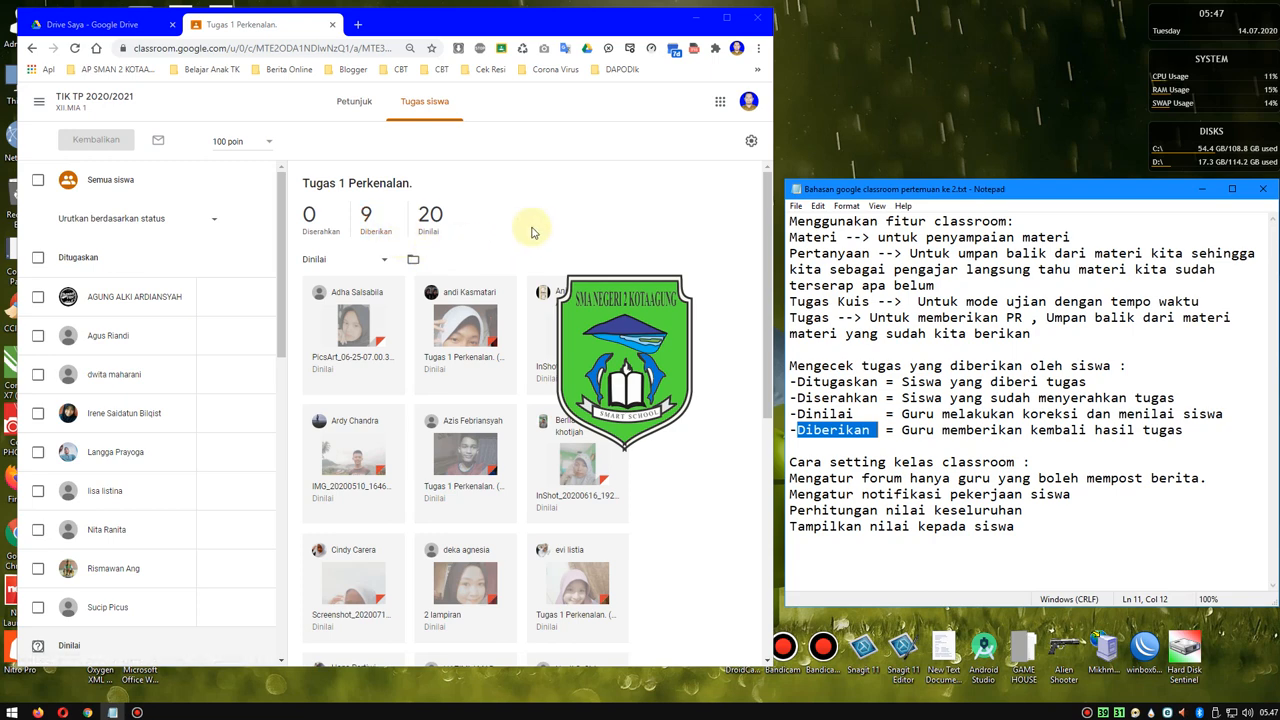
drag(764, 244, 757, 274)
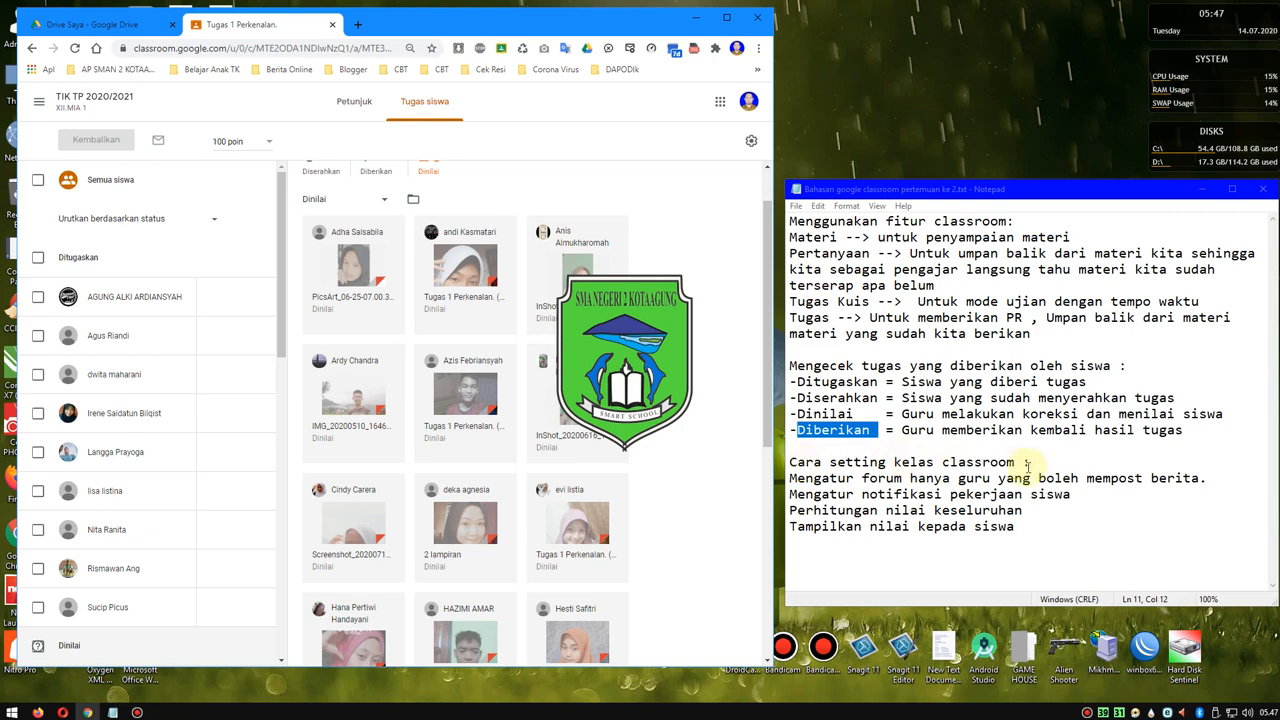
- Return to the Kelas overview, browse the class cards and open the XI.MIA 3 class
click(38, 102)
click(58, 110)
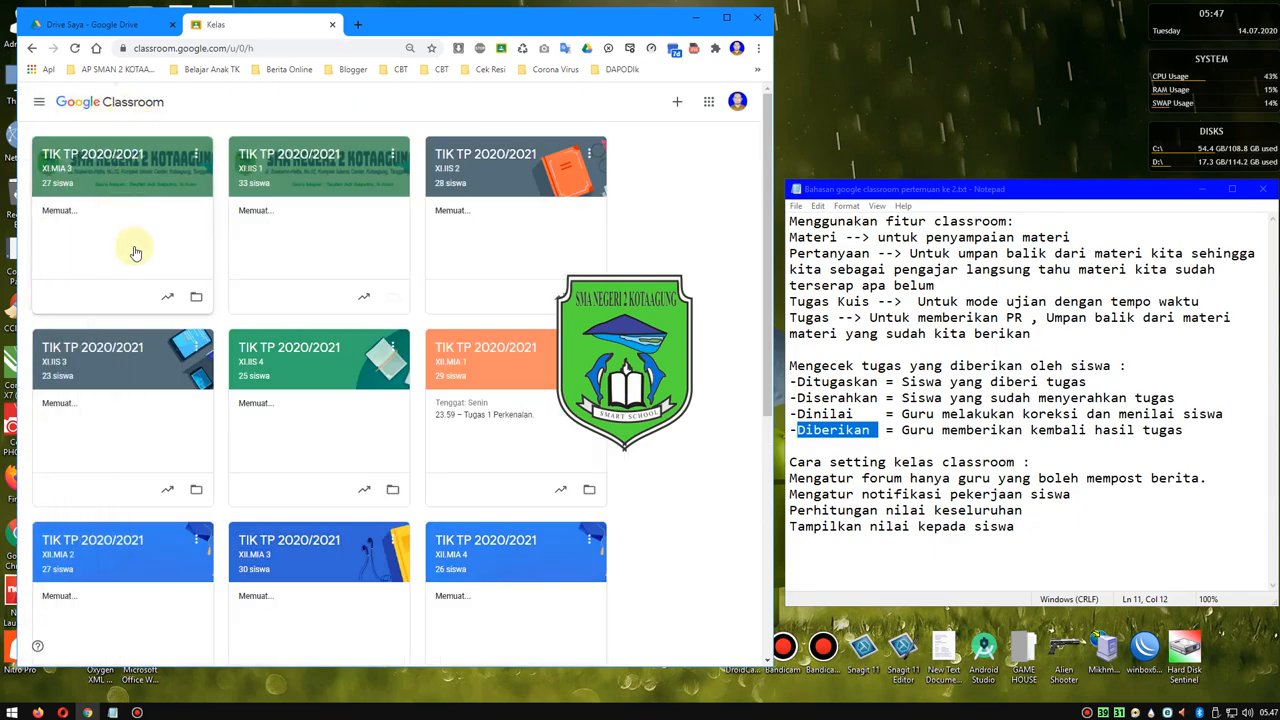
scroll(612, 563, down, 4)
scroll(610, 563, up, 4)
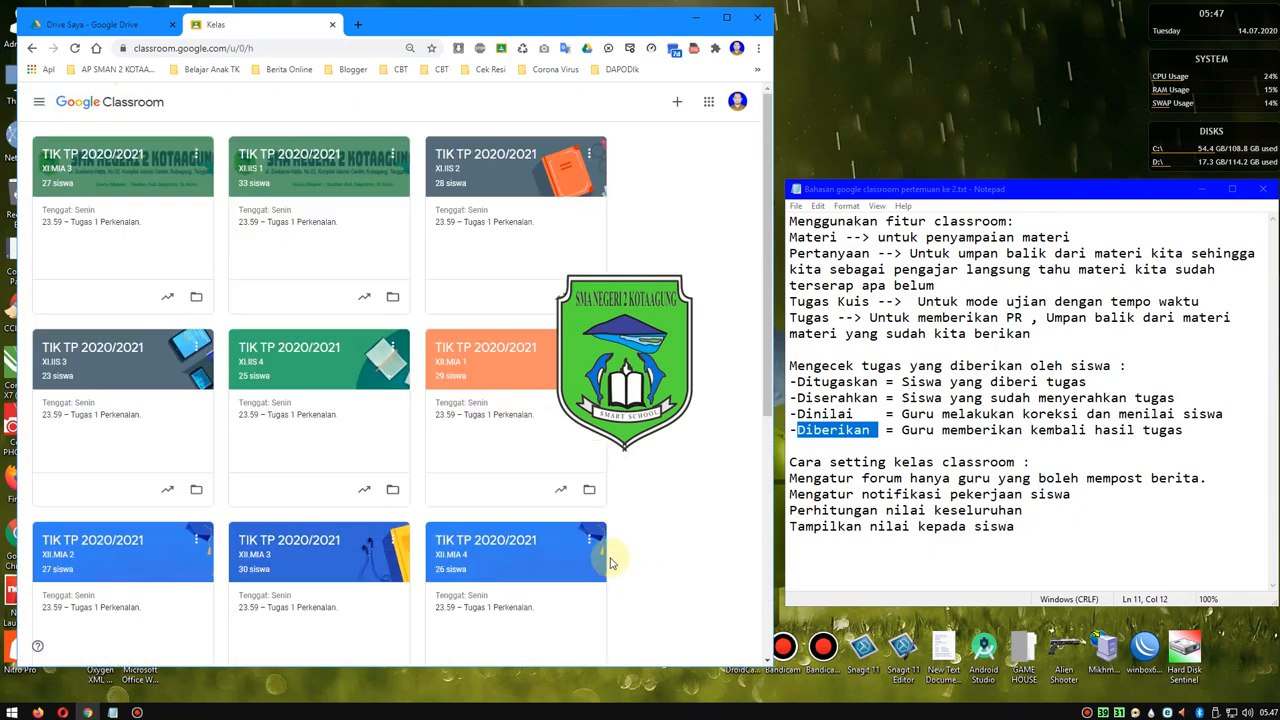
click(120, 155)
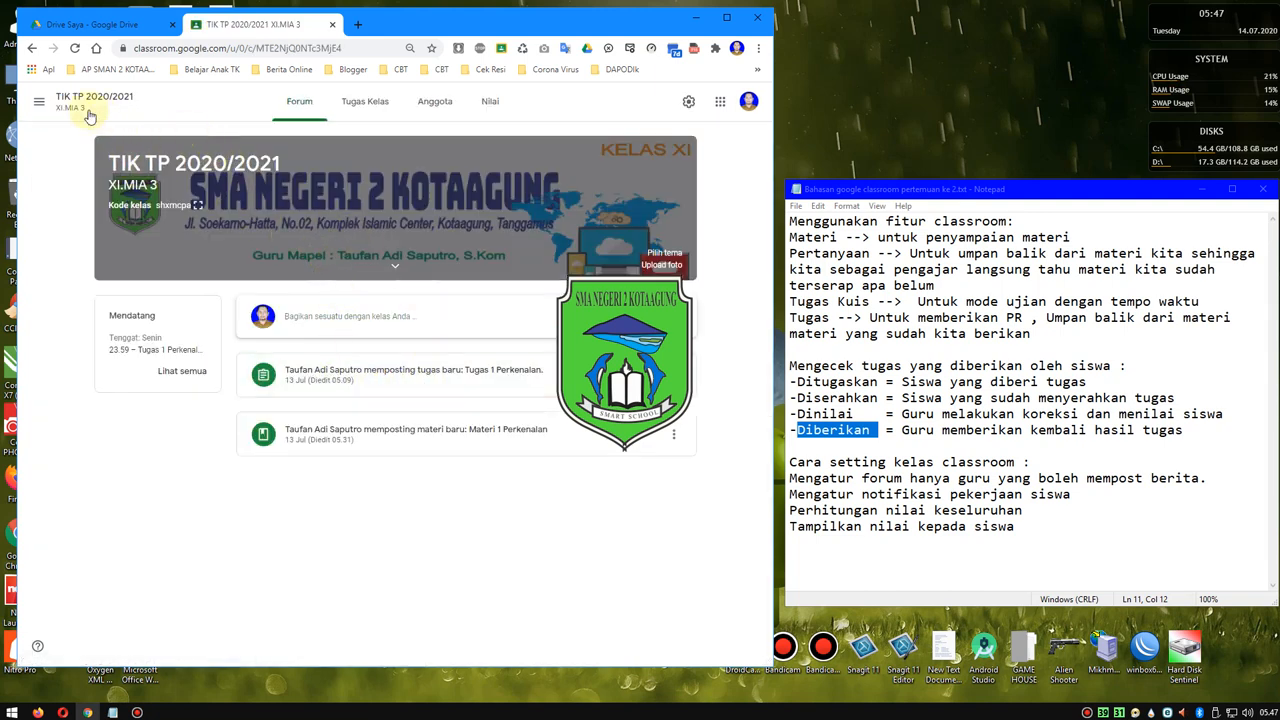
- Switch to the XII.MIA 1 class and read the class comments on the Materi 1 Perkenalan post
click(38, 106)
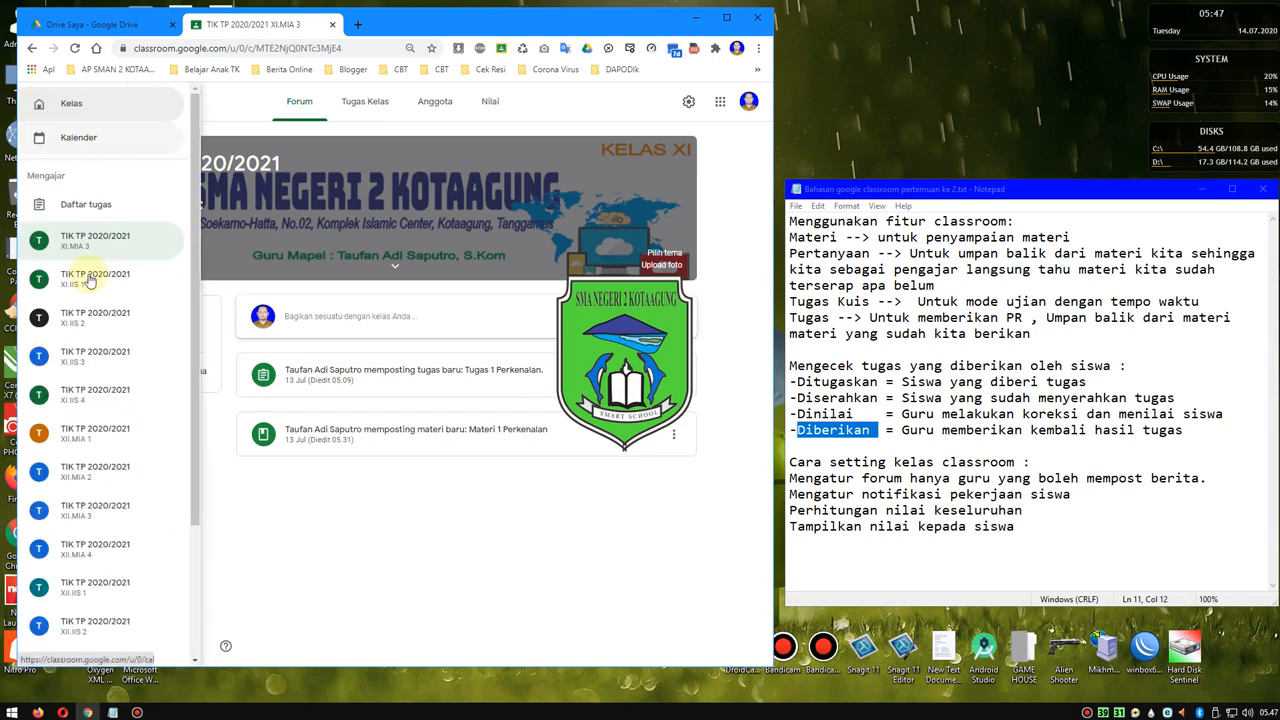
scroll(94, 491, down, 1)
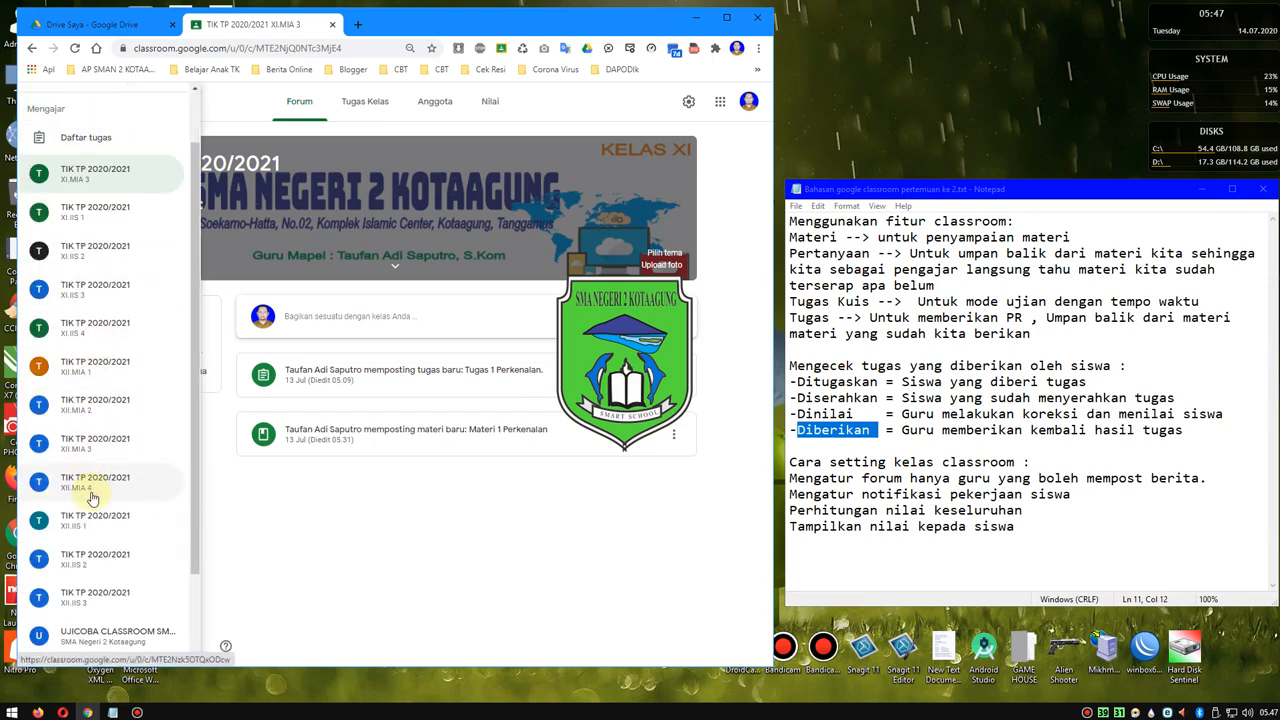
click(92, 366)
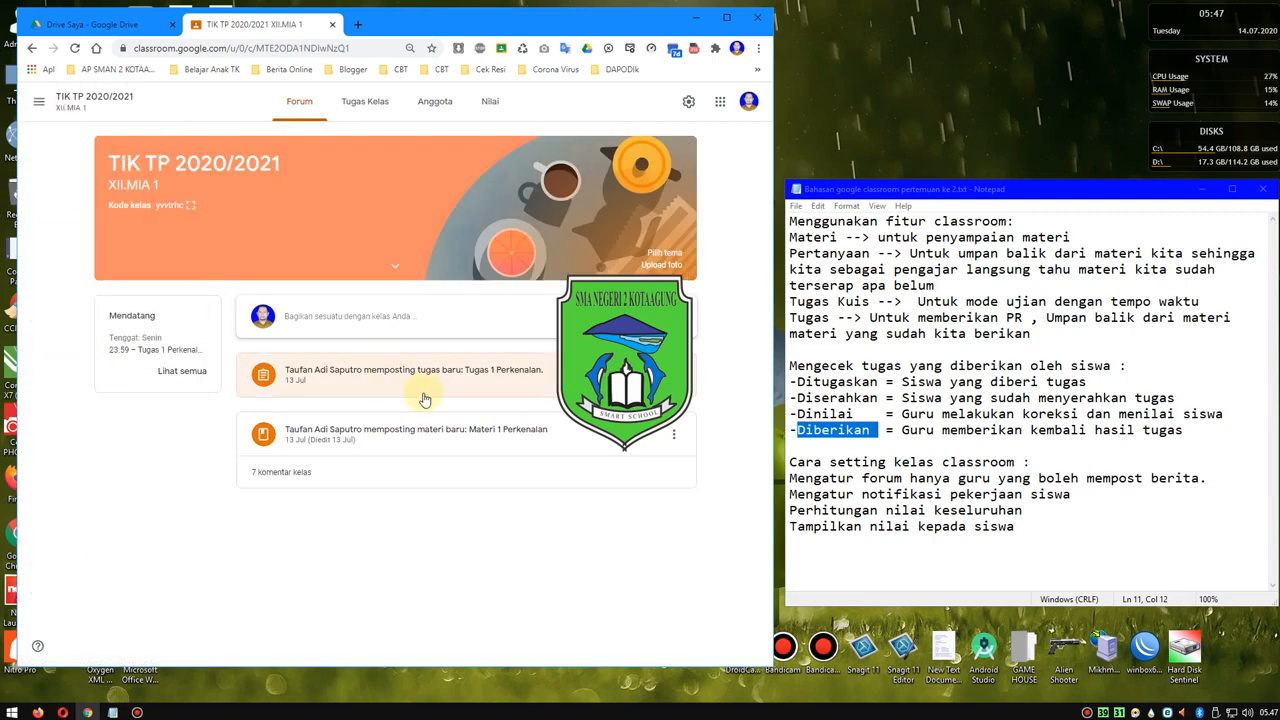
click(285, 472)
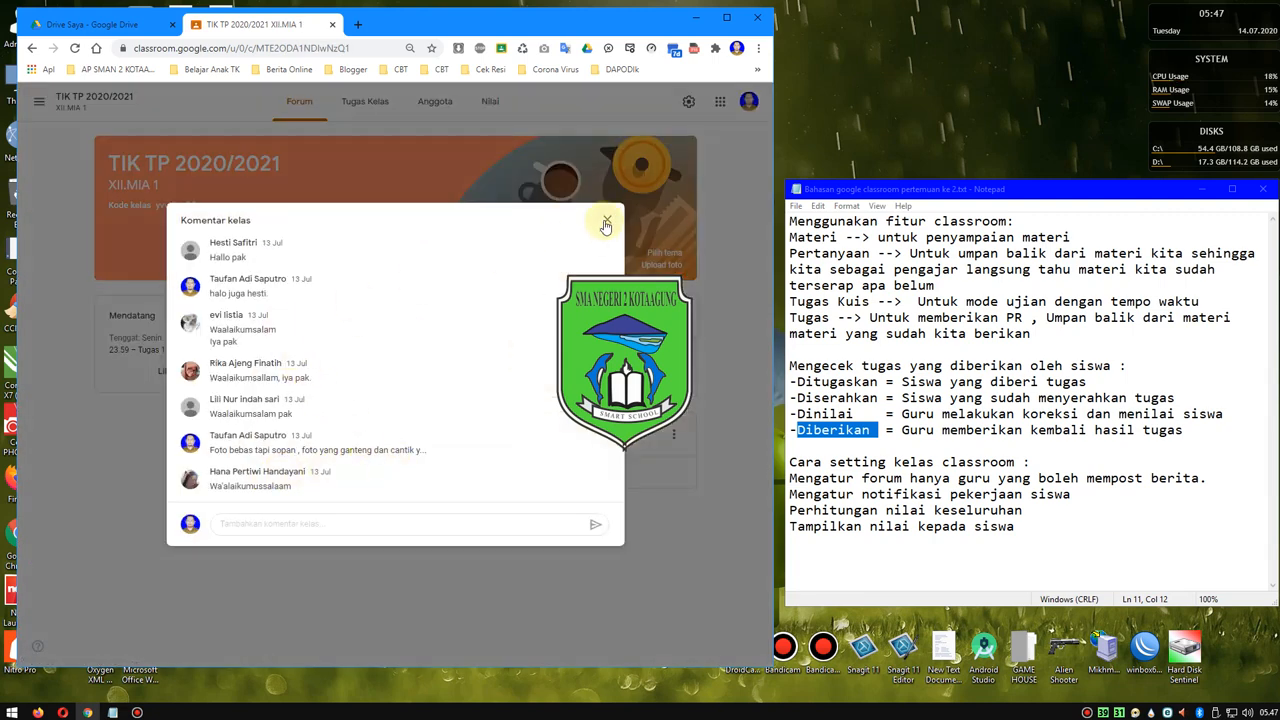
click(607, 220)
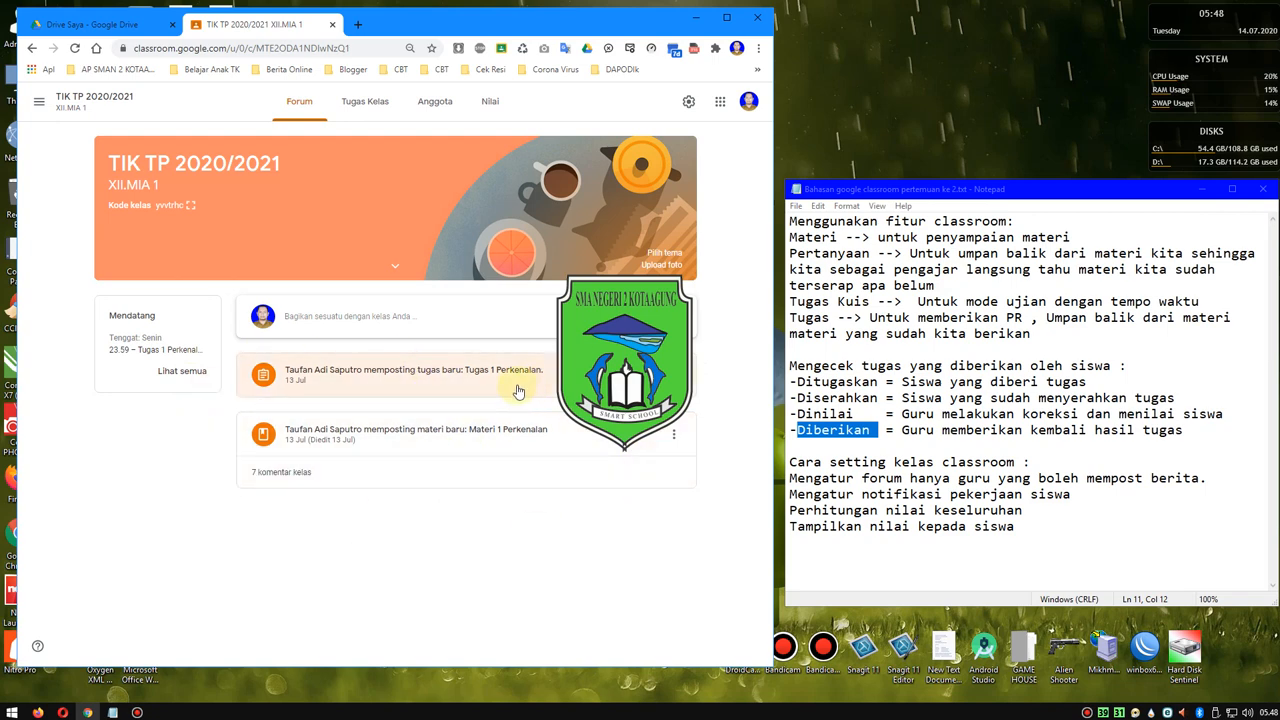
- Open the XII.MIA 1 class settings and look through the class details, general and grading sections
click(687, 105)
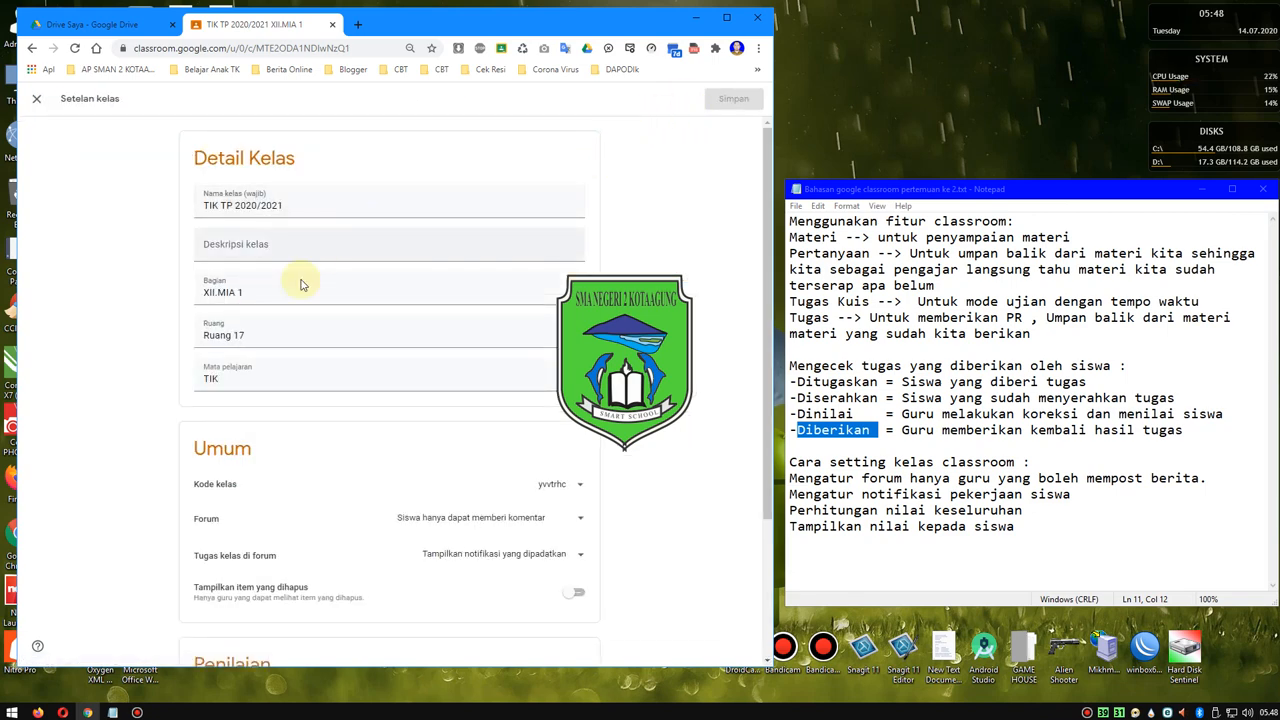
scroll(265, 380, down, 1)
scroll(265, 380, up, 1)
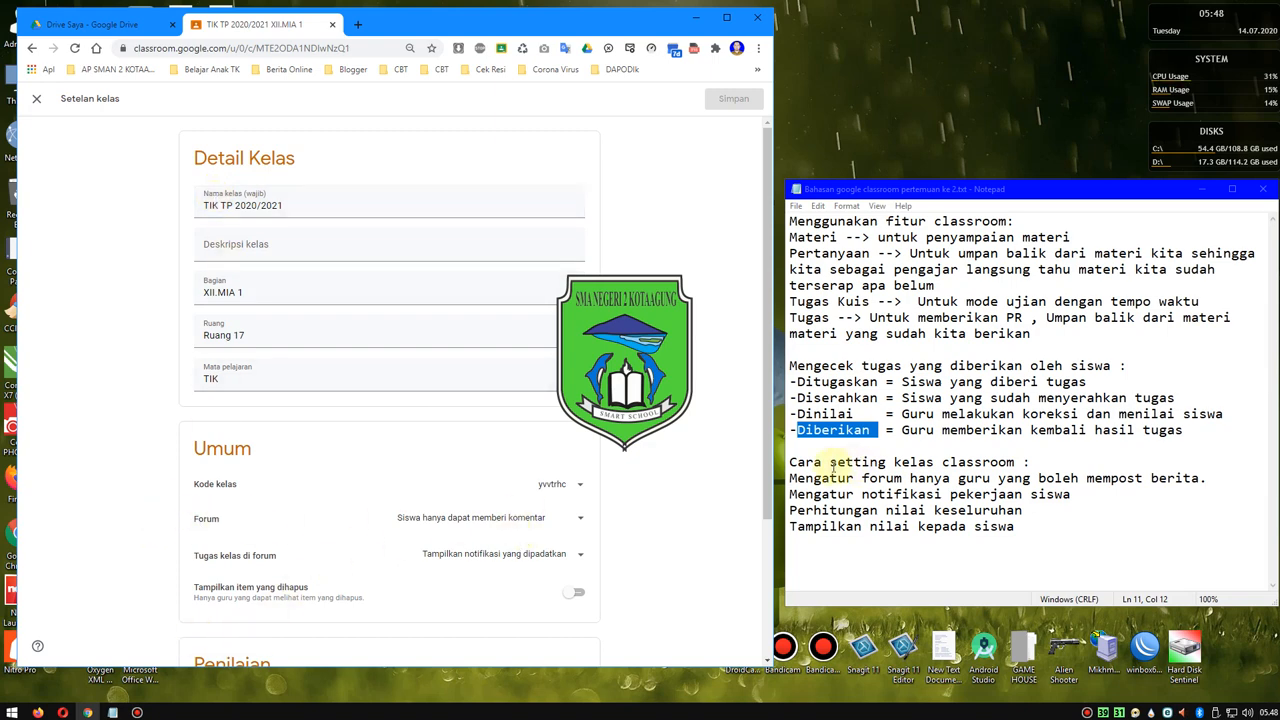
- Restrict Forum posting to teachers only and keep Tugas kelas di forum on Tampilkan notifikasi yang dipadatkan
click(570, 520)
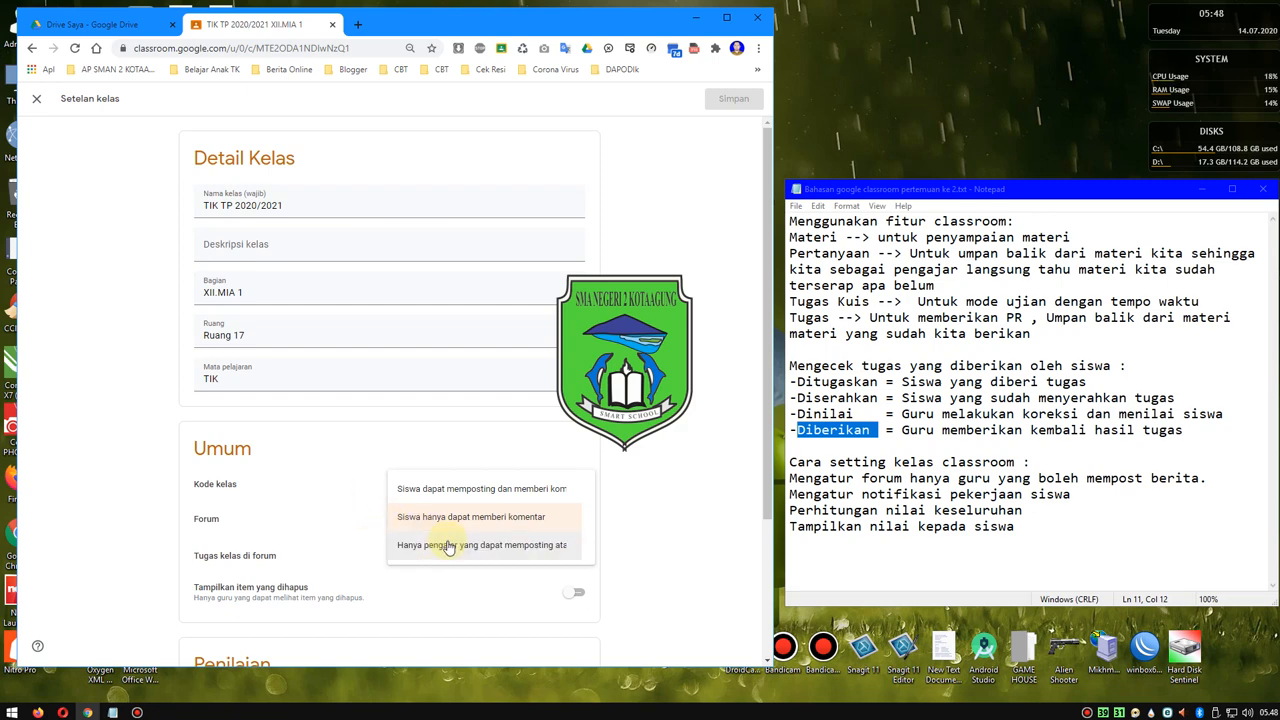
click(505, 549)
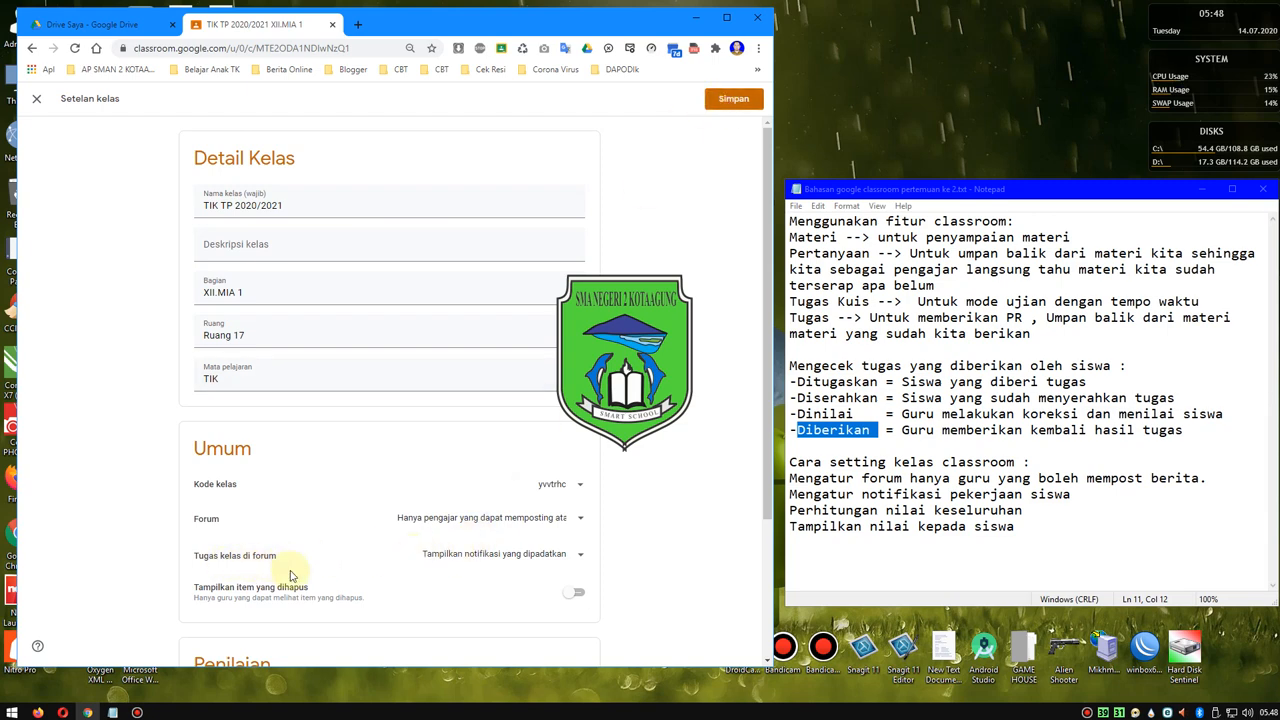
click(497, 557)
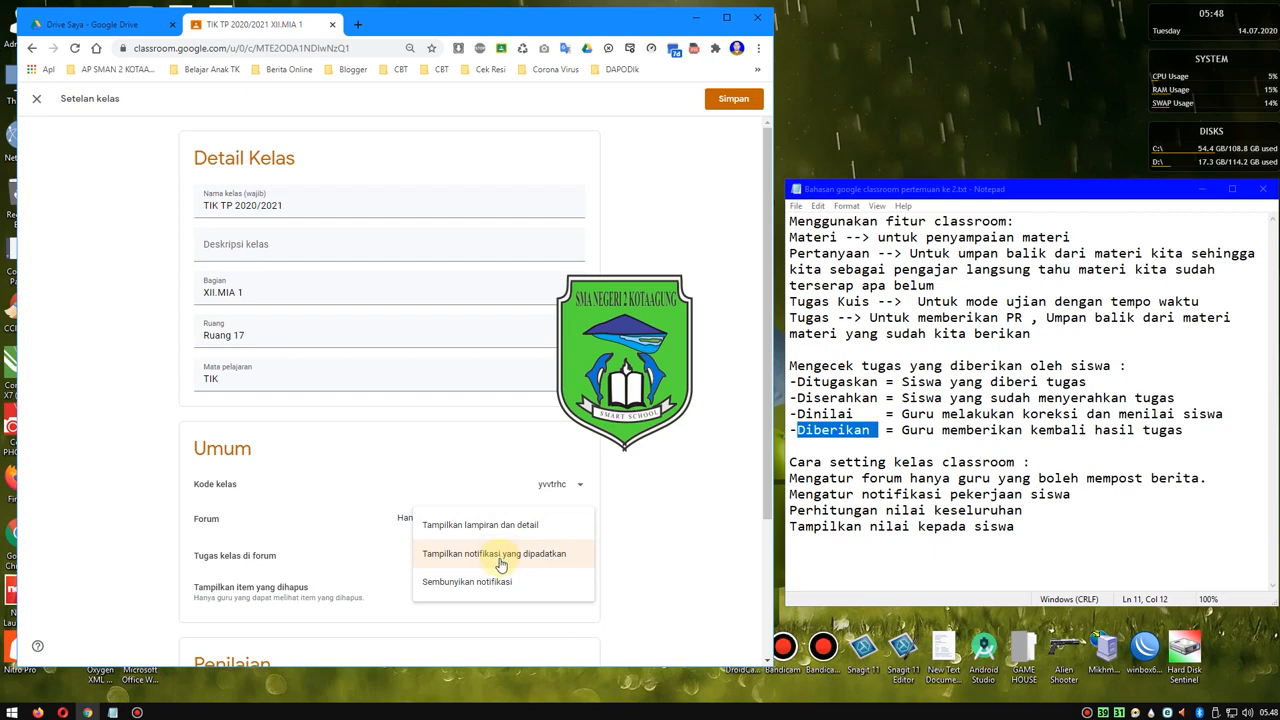
click(498, 563)
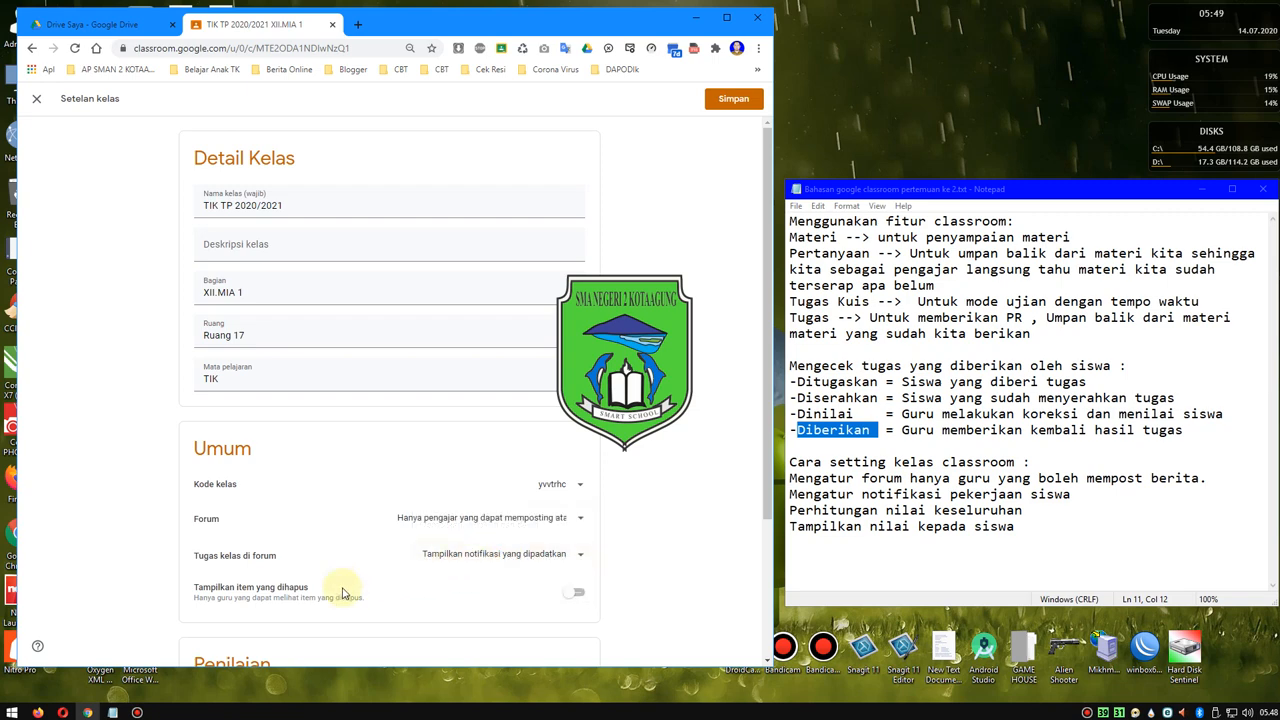
- Point out the Penilaian section and the Tampilkan item yang dihapus option, and examine the grade calculation settings
scroll(280, 595, down, 1)
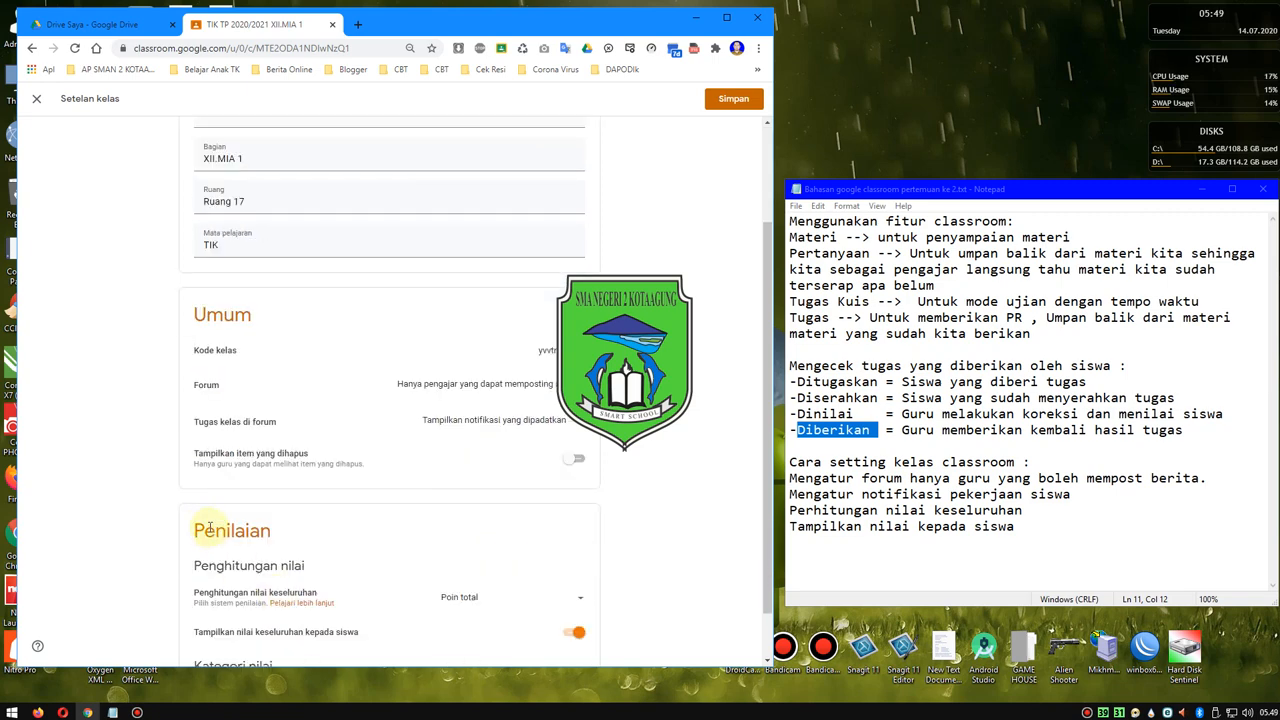
drag(186, 526, 270, 566)
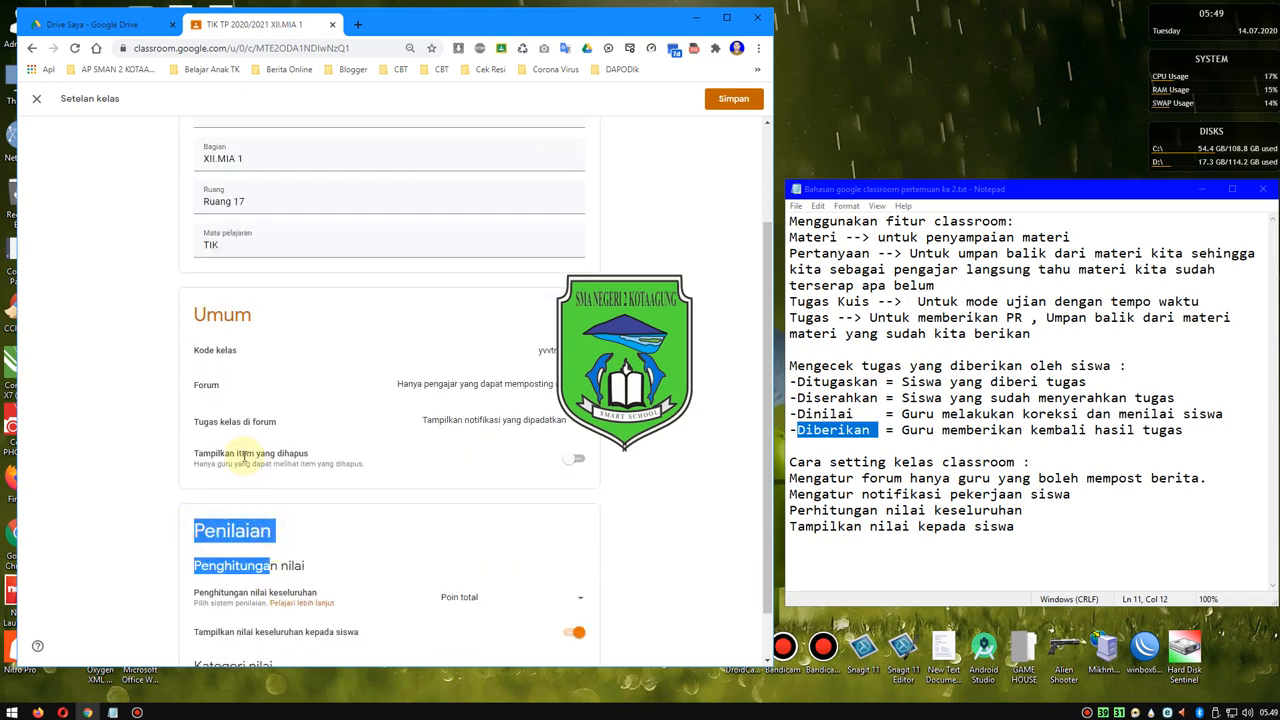
drag(241, 455, 307, 455)
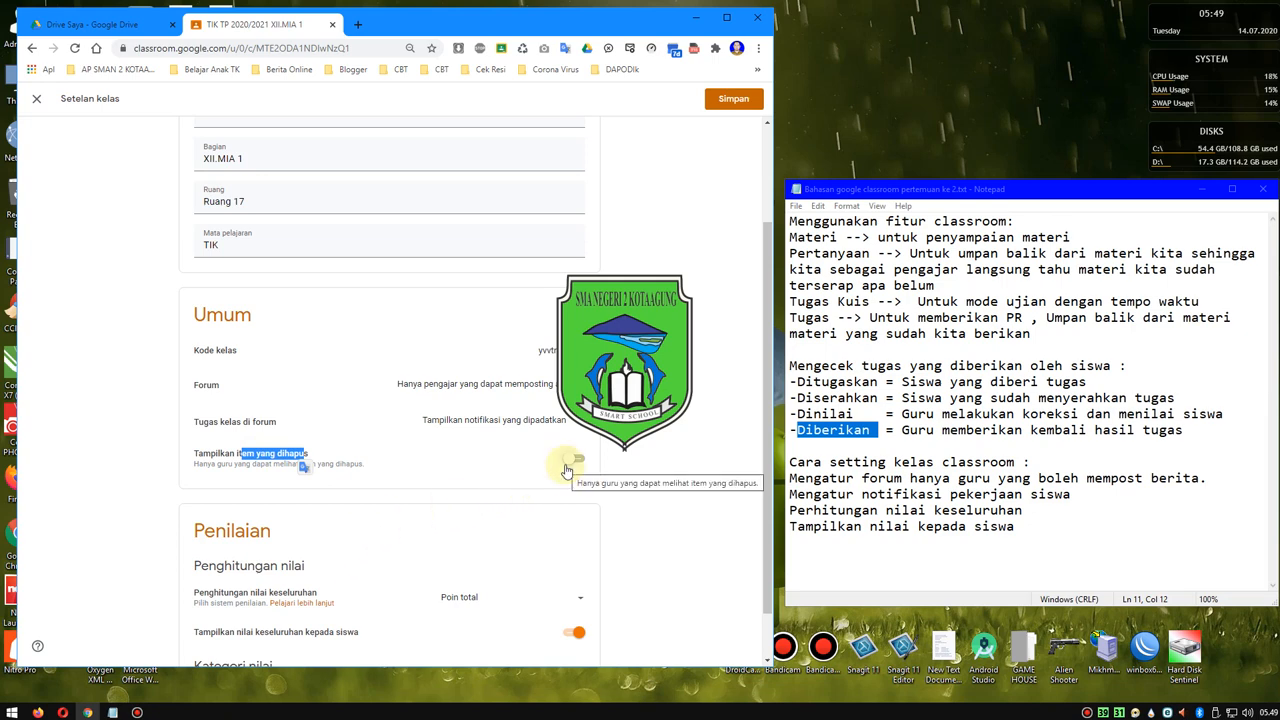
scroll(273, 585, down, 1)
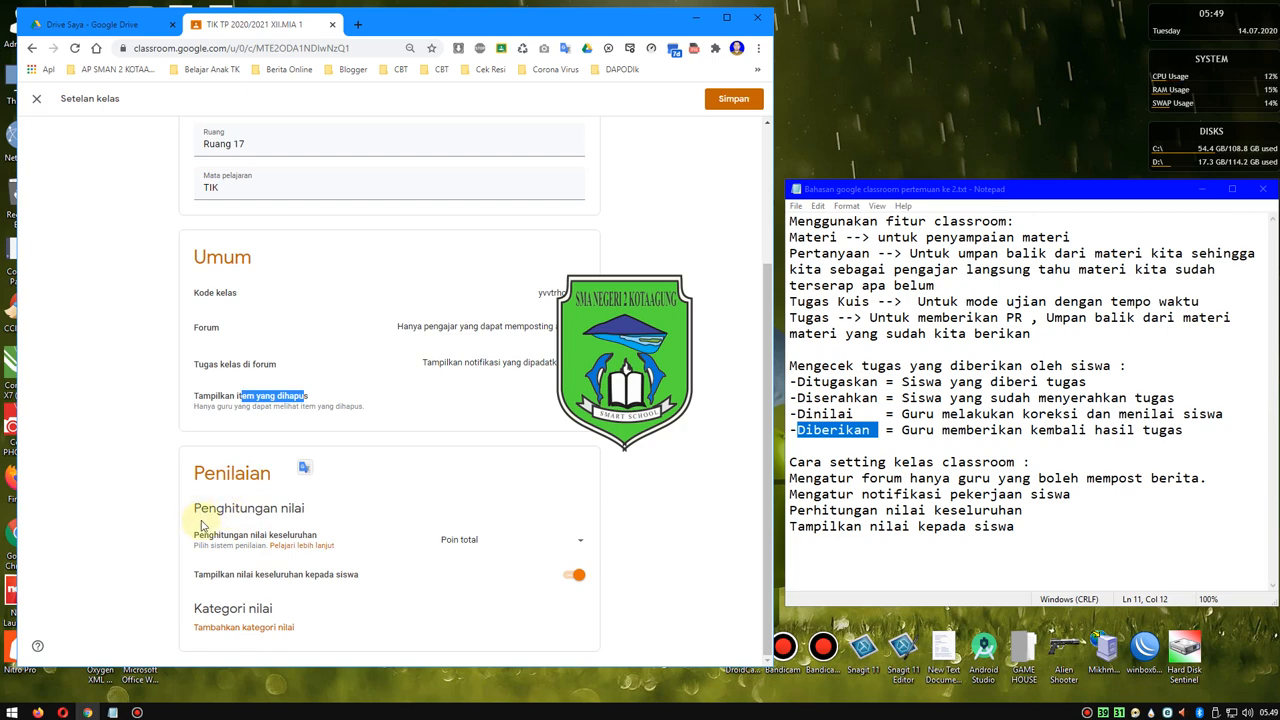
- Point out Penghitungan nilai keseluruhan and view its calculation options, keeping Poin total
drag(199, 533, 335, 541)
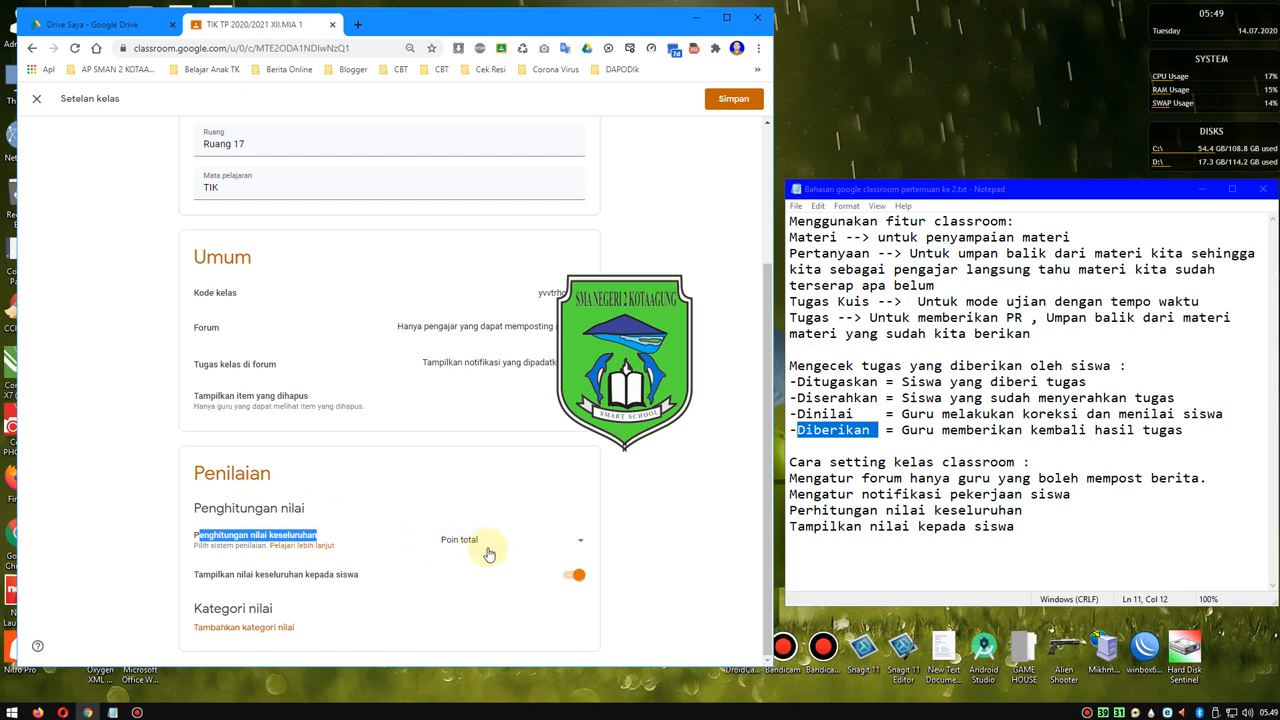
click(578, 540)
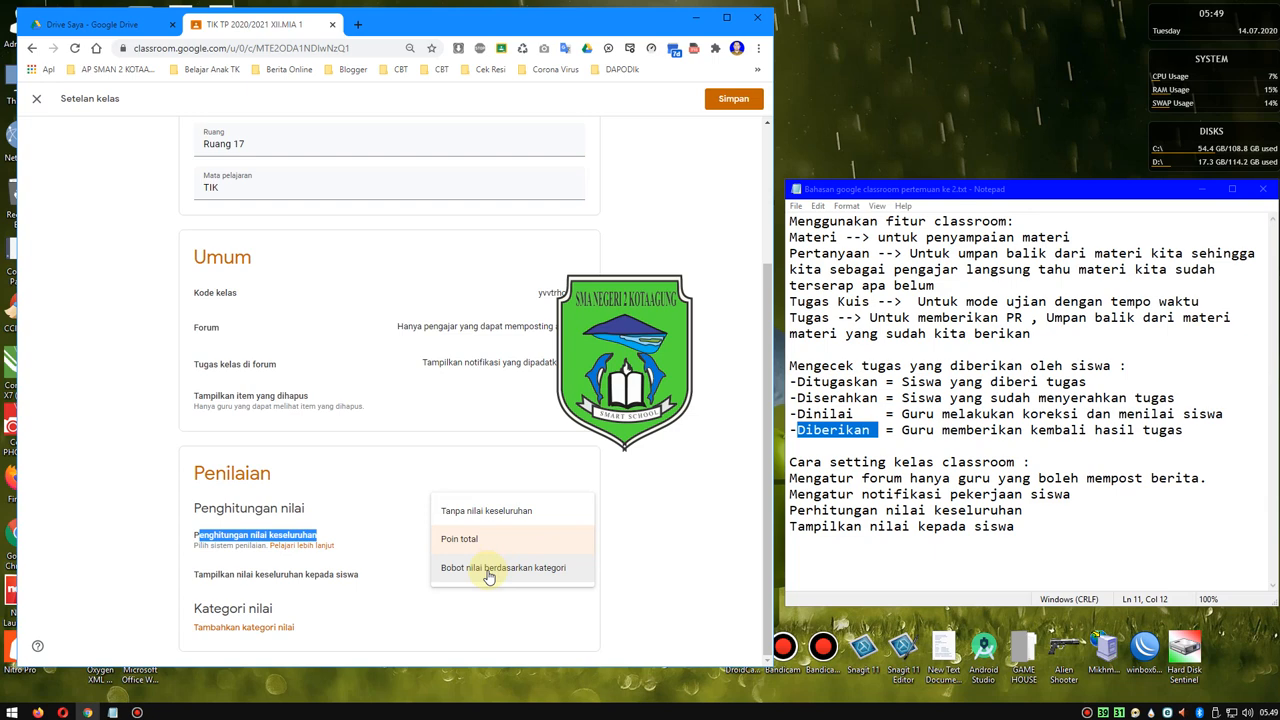
click(658, 482)
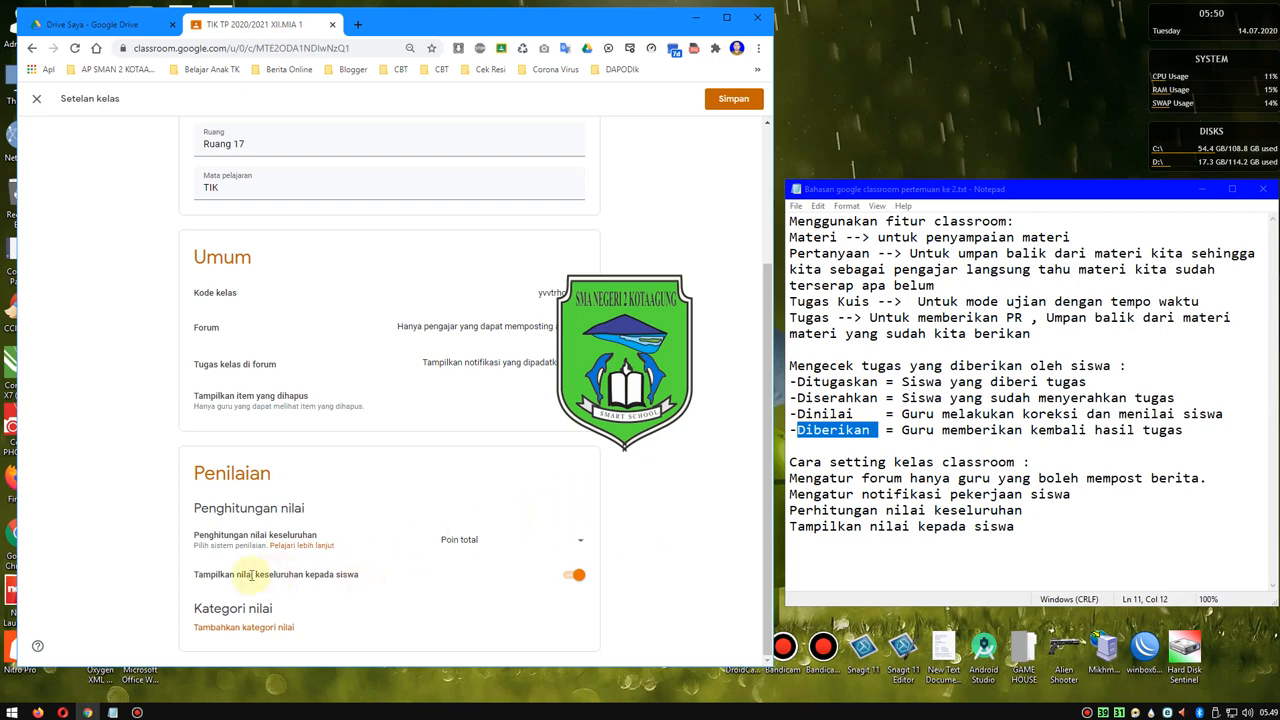
- Point out Tampilkan nilai keseluruhan kepada siswa, switch it off and back on, and save the class settings
drag(191, 575, 319, 576)
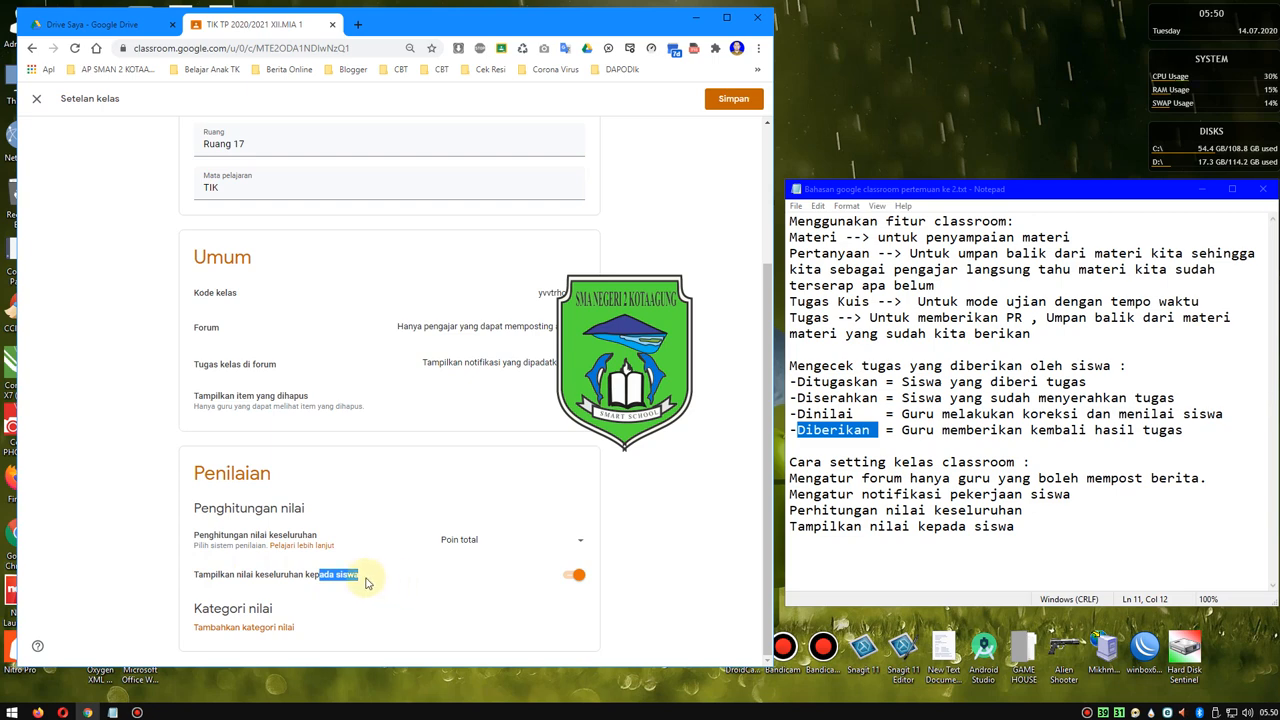
click(366, 583)
drag(366, 583, 194, 574)
click(168, 576)
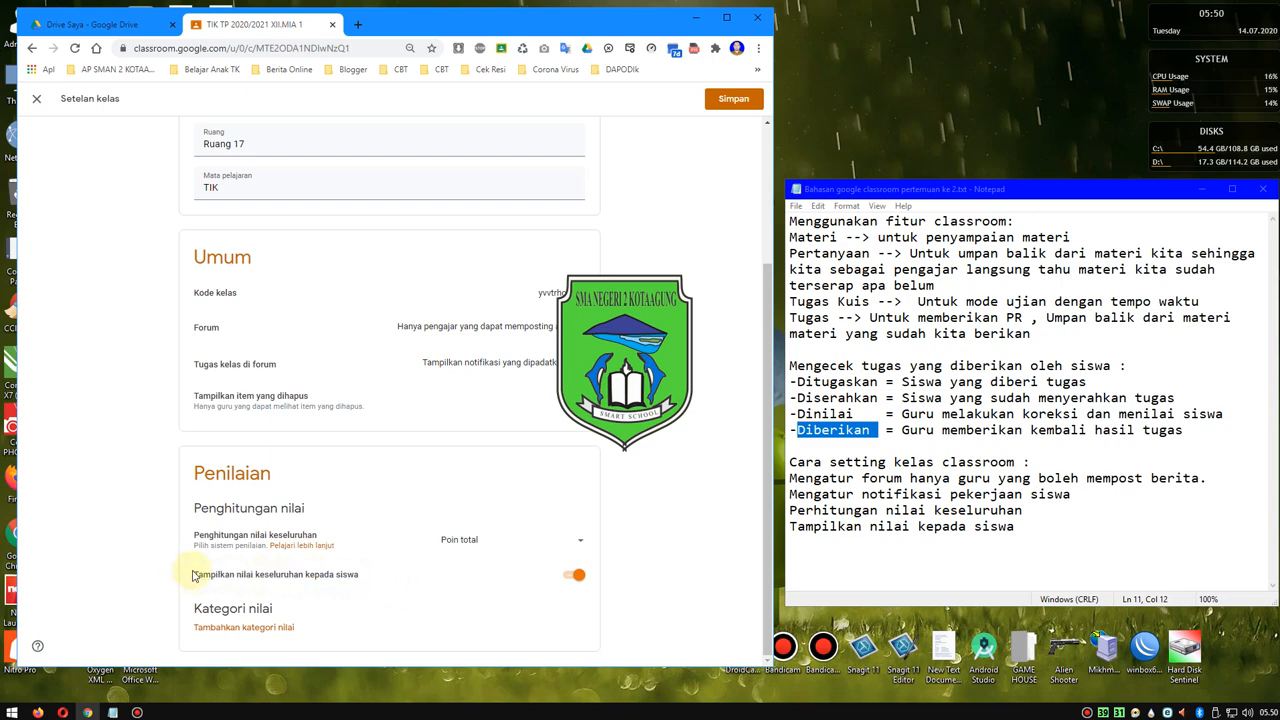
triple_click(196, 572)
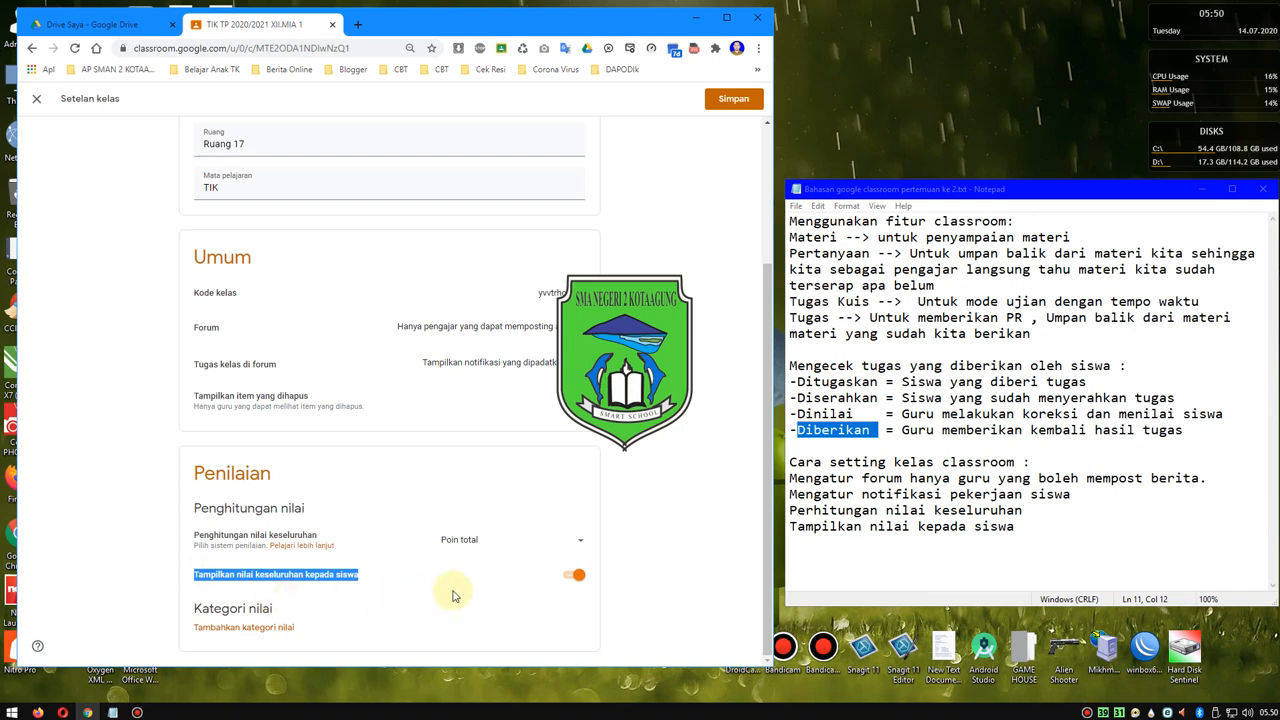
click(577, 578)
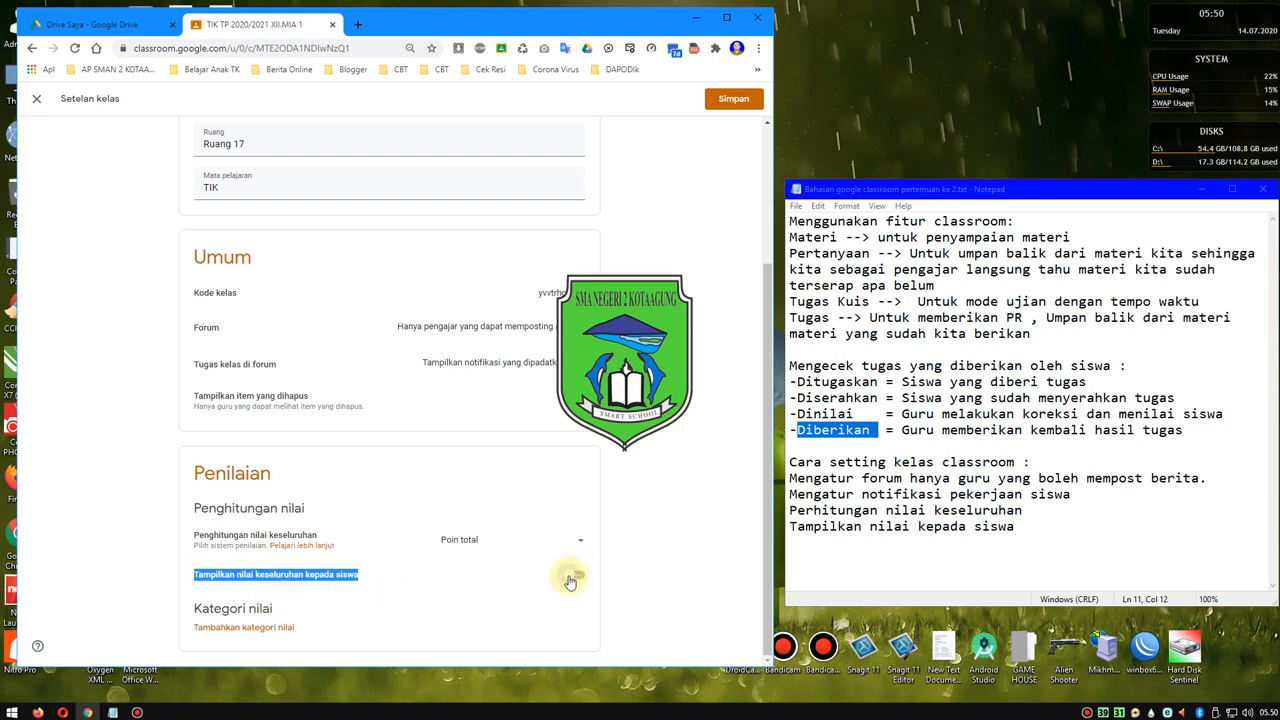
click(572, 578)
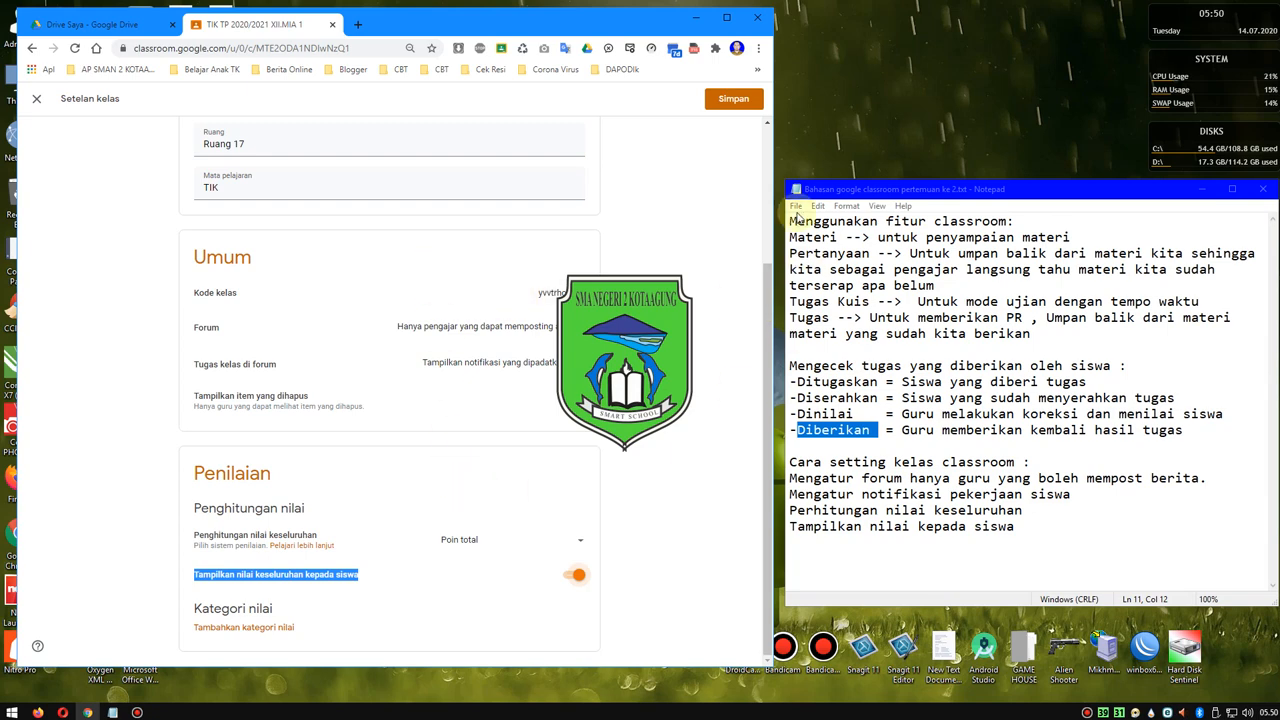
click(730, 99)
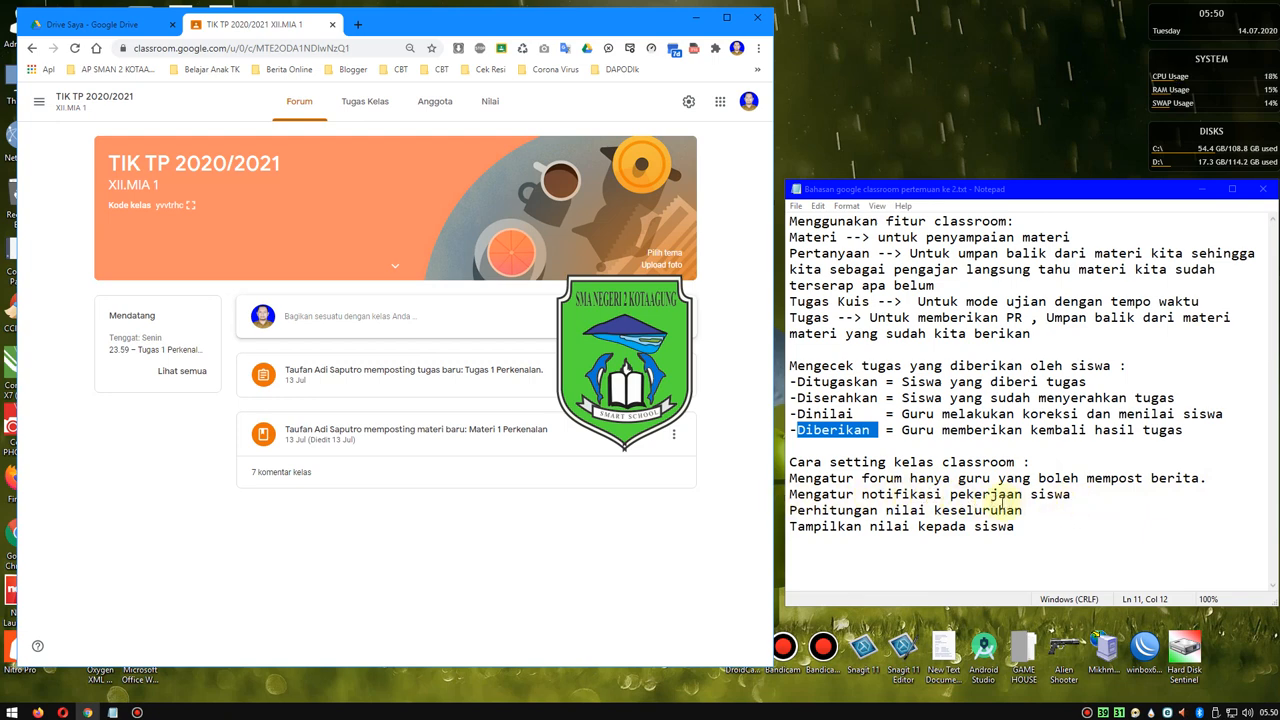
- Open the list of classes being taught and look through it down to Kelas yang diarsipkan
click(39, 106)
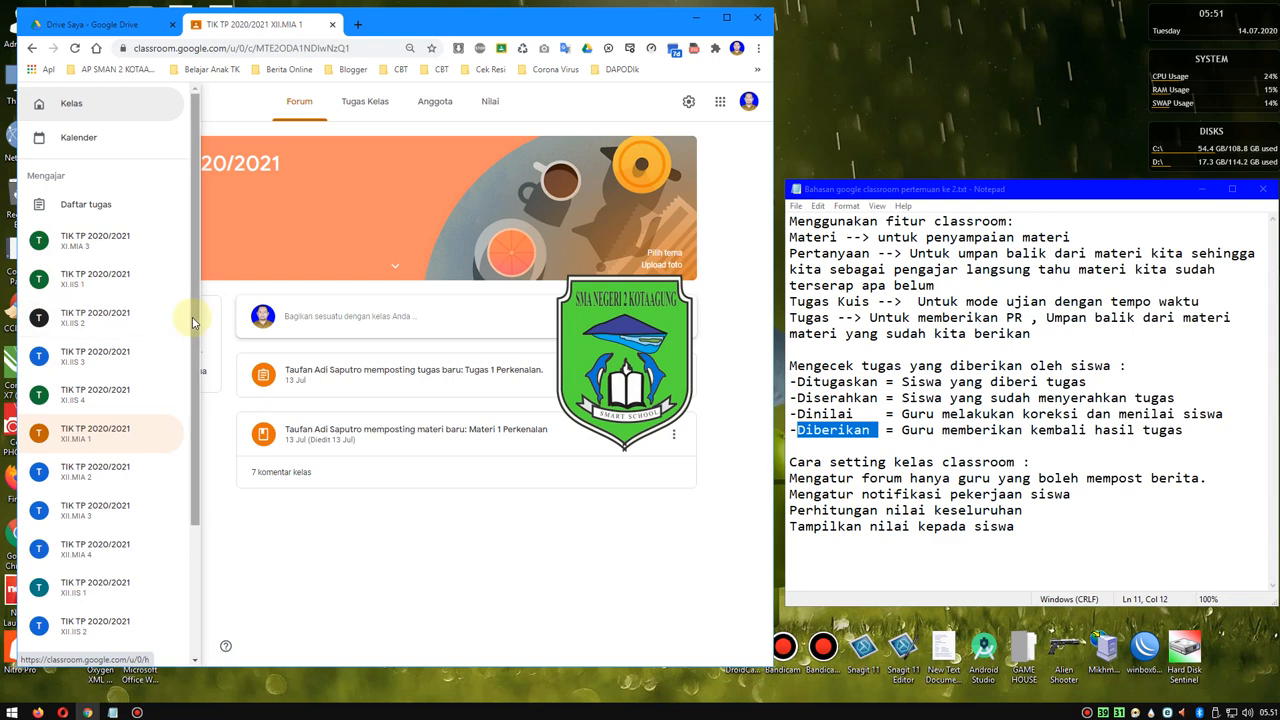
drag(192, 323, 197, 420)
scroll(197, 420, down, 1)
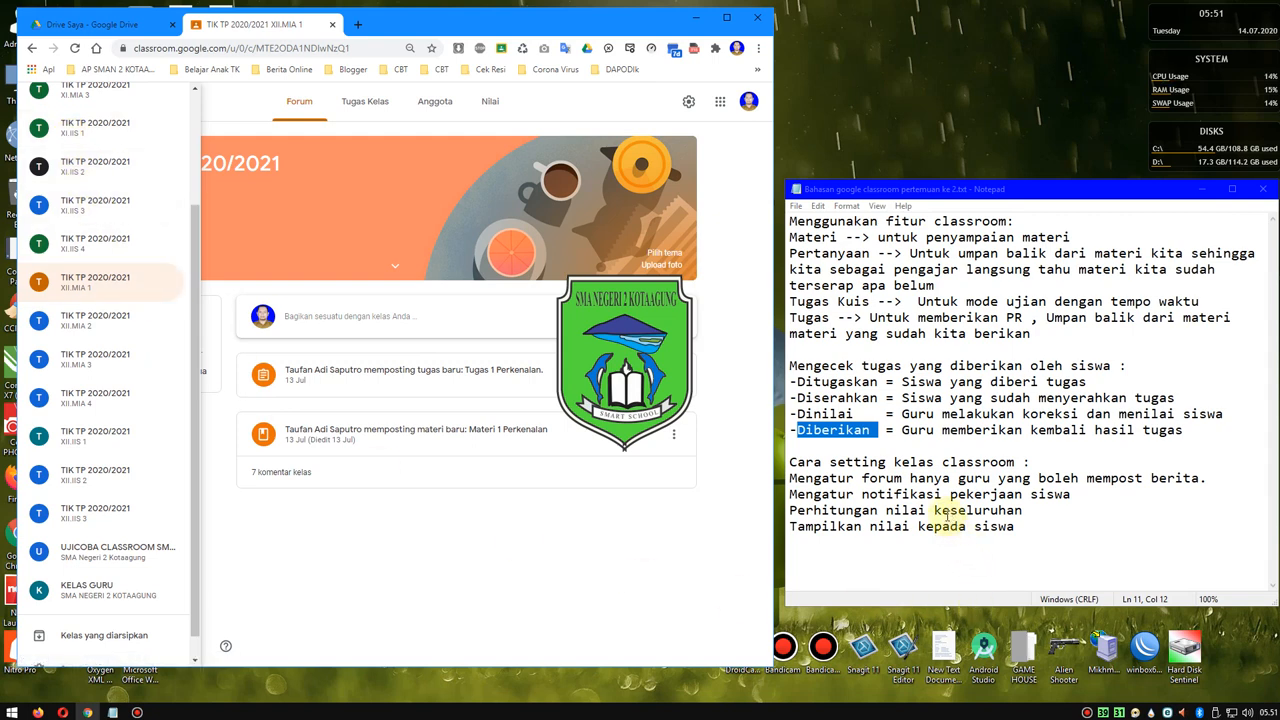
- In the Notepad notes, highlight the lines Perhitungan nilai keseluruhan and Tampilkan nilai kepada siswa to point them out
drag(1026, 510, 886, 512)
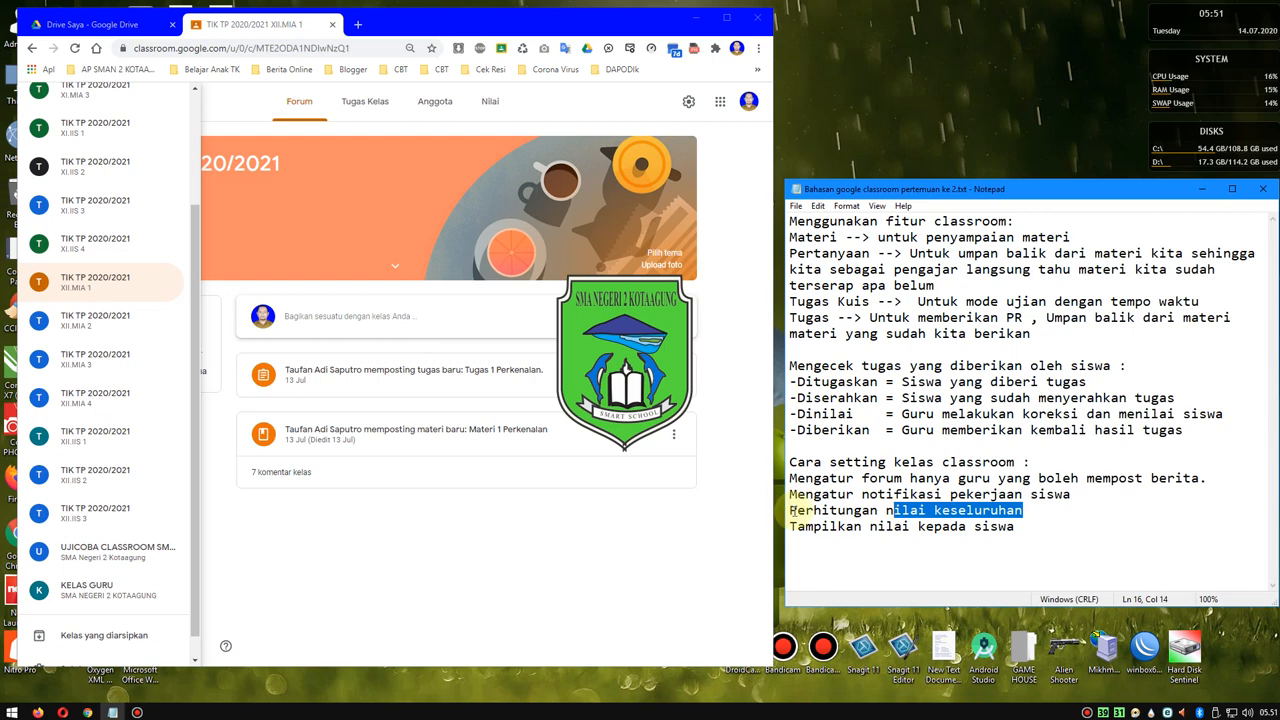
drag(797, 511, 1022, 511)
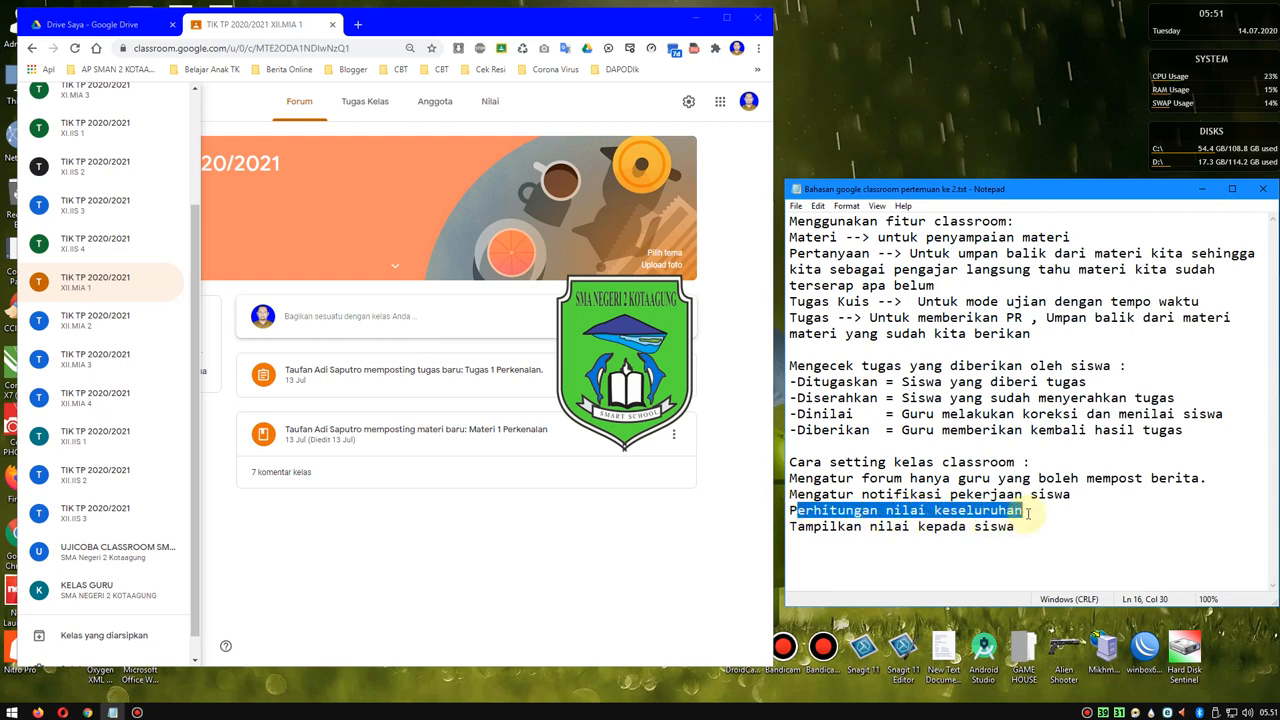
click(790, 510)
drag(790, 510, 838, 511)
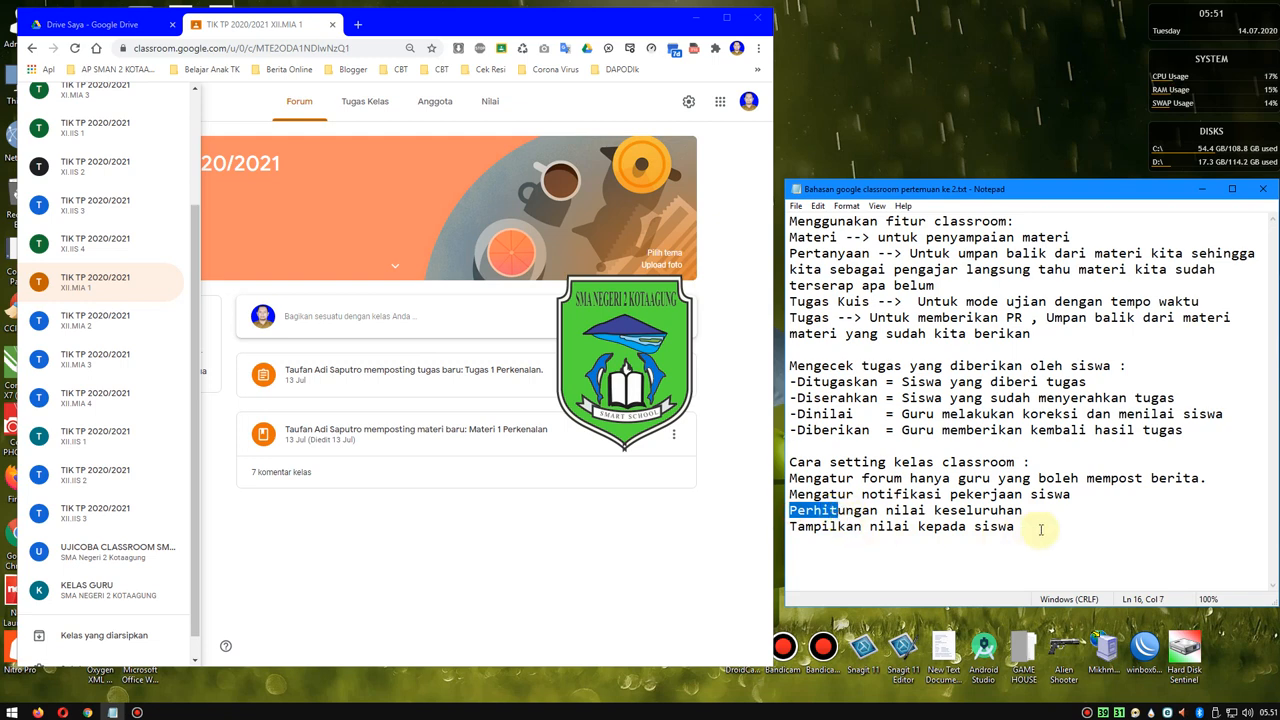
drag(1040, 530, 797, 522)
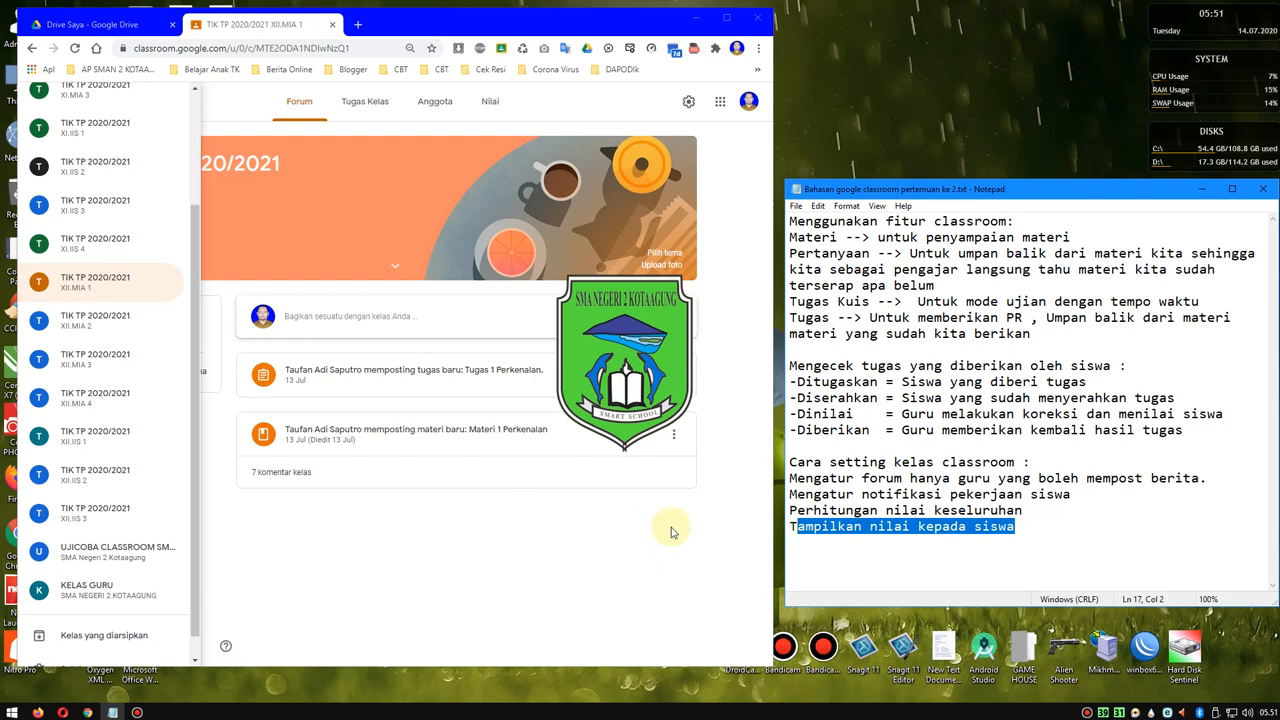
- Add the line "Silahkan bergabung ke akun sekolah/tambahkan akun sekolah sebagai pengajar/guru." at the end of the notes, after a blank line
click(1028, 526)
key(Return)
key(Return)
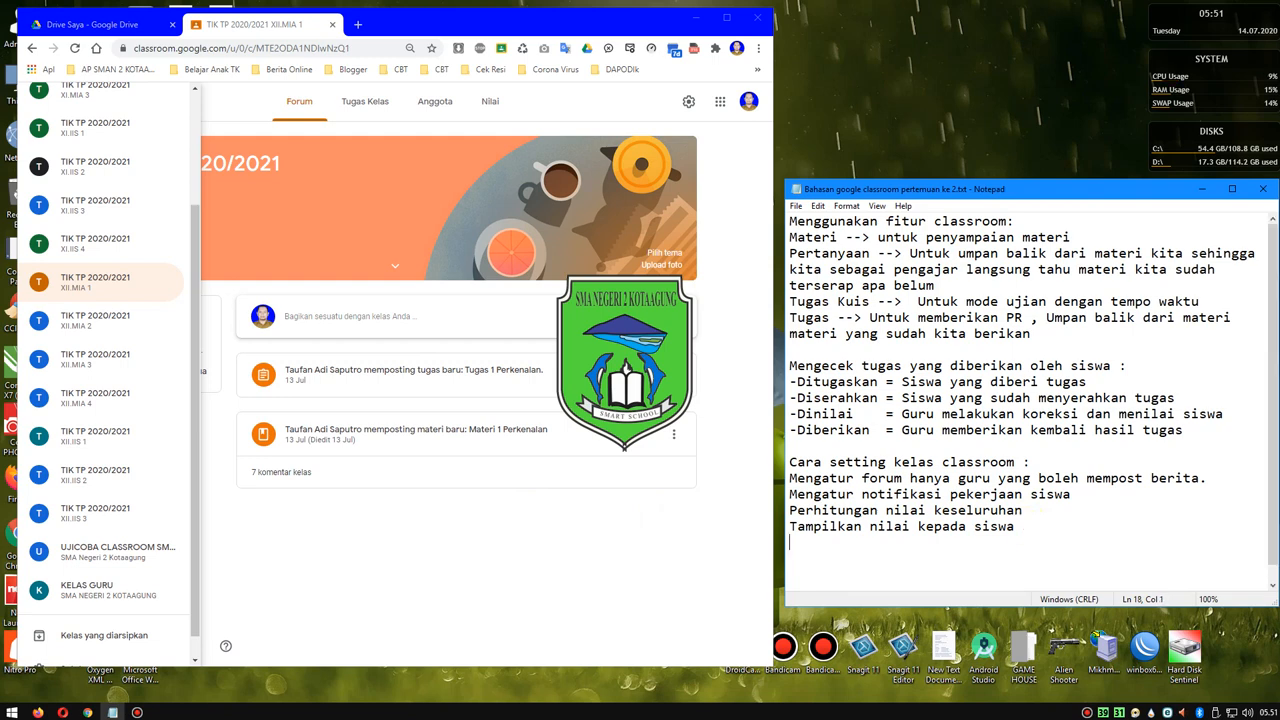
text(lahkan bergabung )
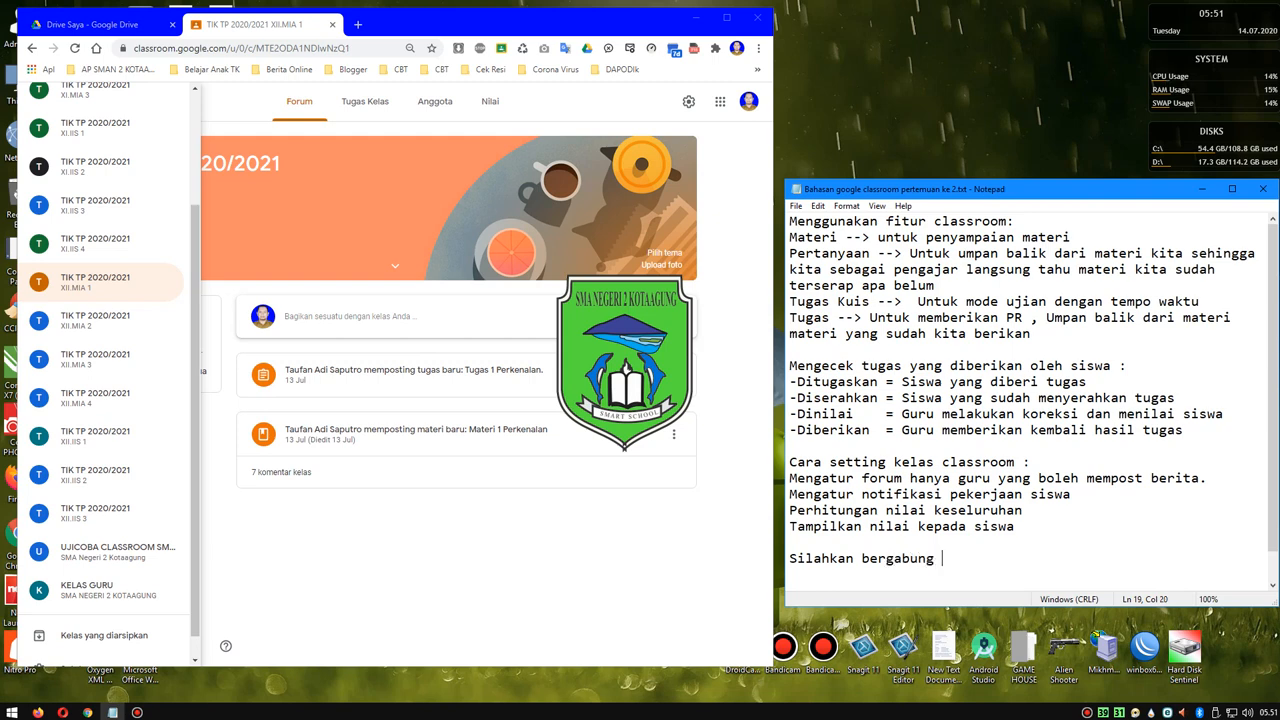
text(ke akun sekolah/j)
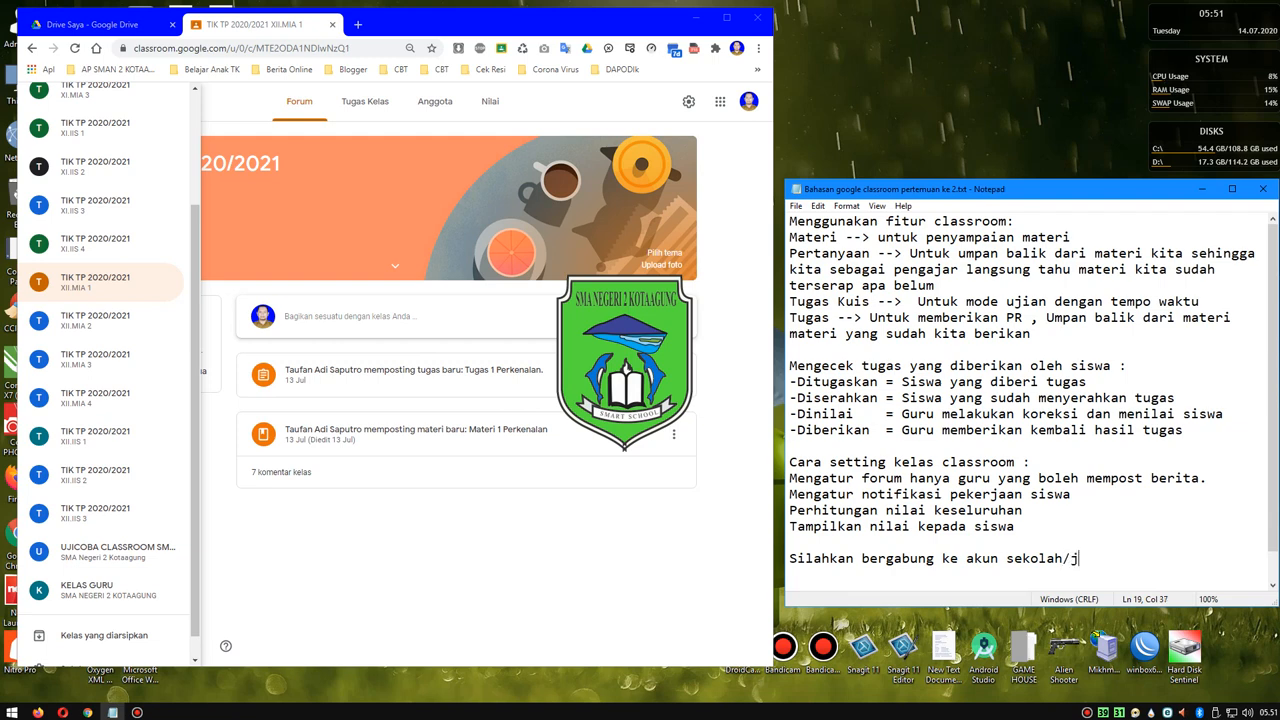
text(adi)
text(kan)
text( ak)
text(un sekoo)
key(BackSpace)
key(BackSpace)
key(BackSpace)
key(BackSpace)
key(BackSpace)
key(BackSpace)
key(BackSpace)
text(tambahkan akun seko)
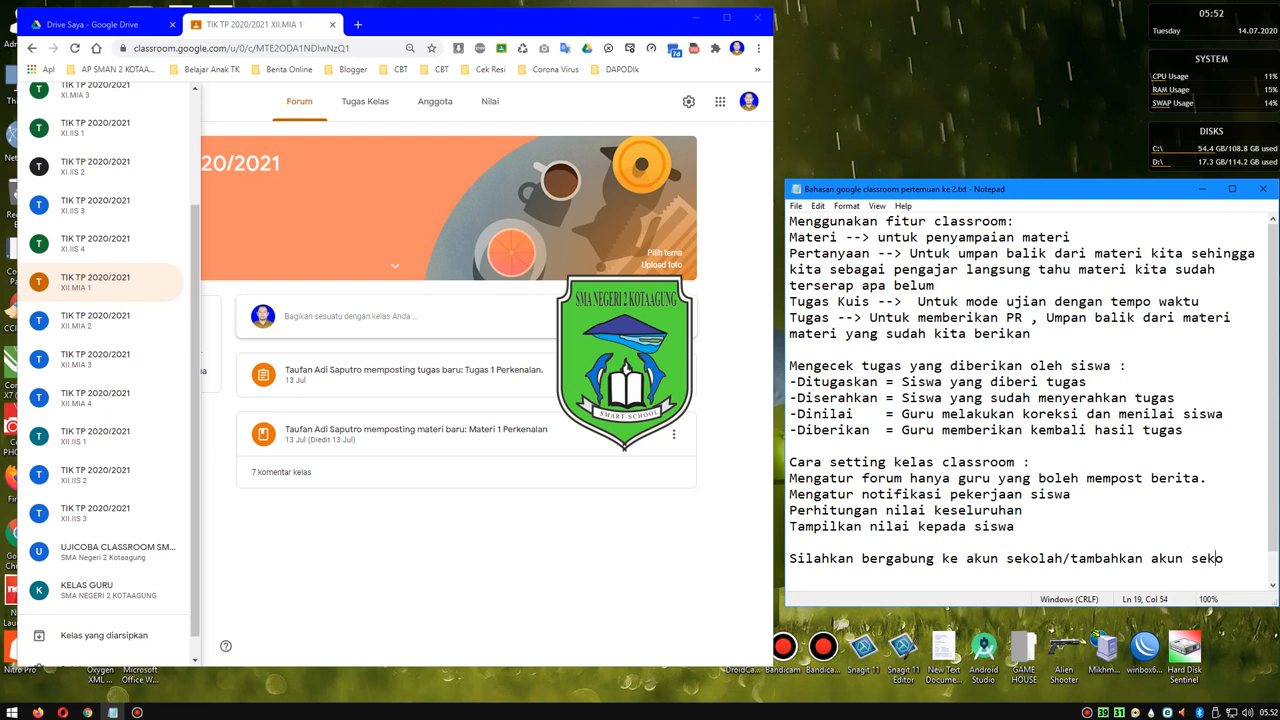
text(sebagai pe)
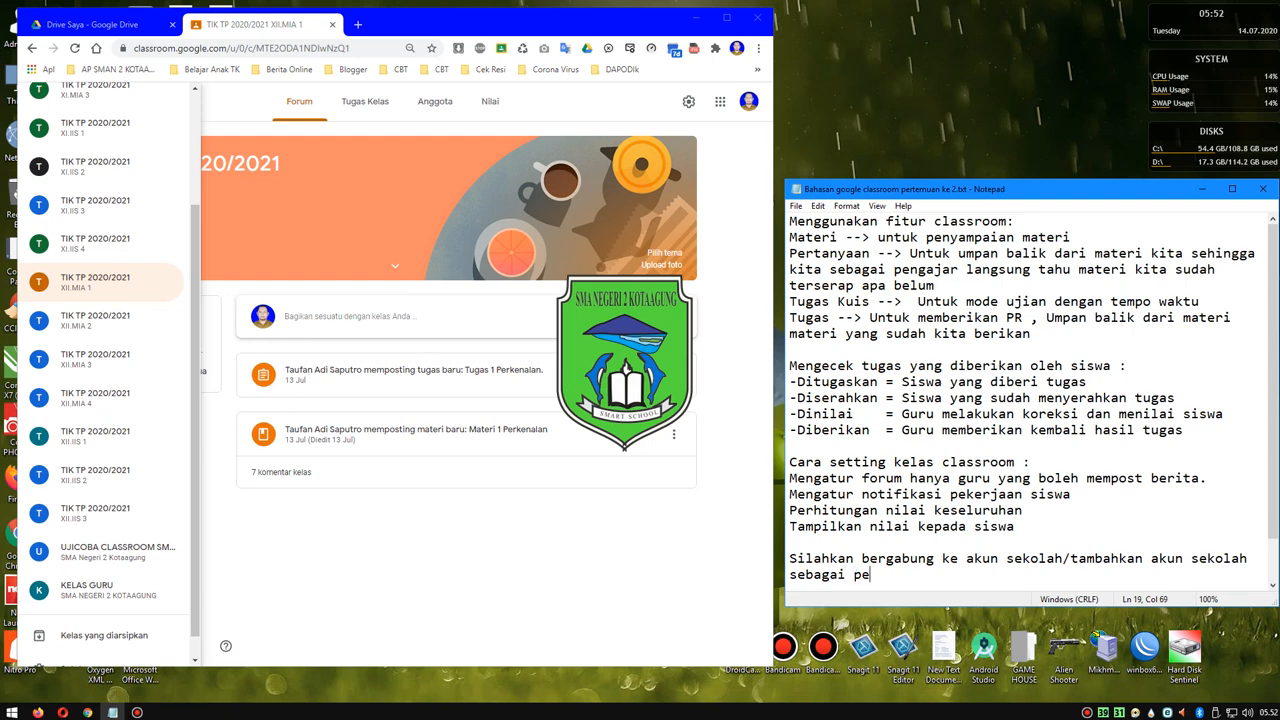
text(ngajar/guru.)
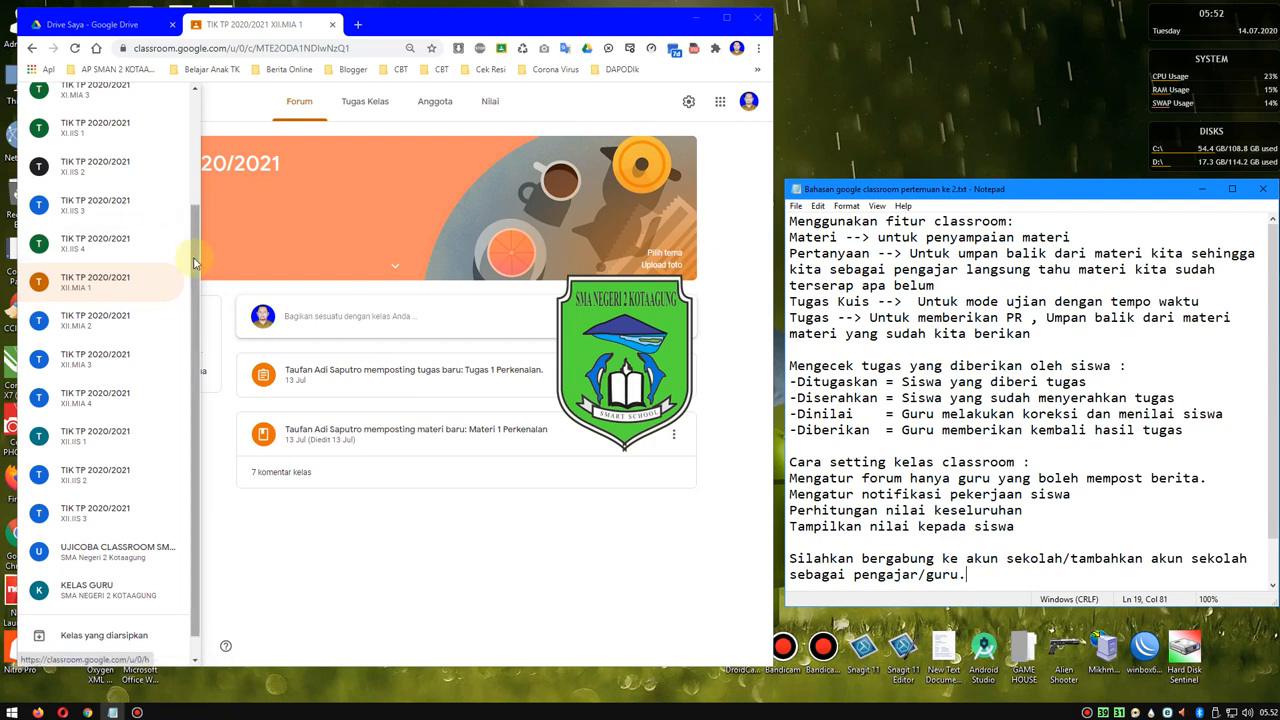
- Back in Google Classroom, view the XI.MIA 3 class's Tugas Kelas page, and reopen the list of classes
drag(196, 262, 200, 142)
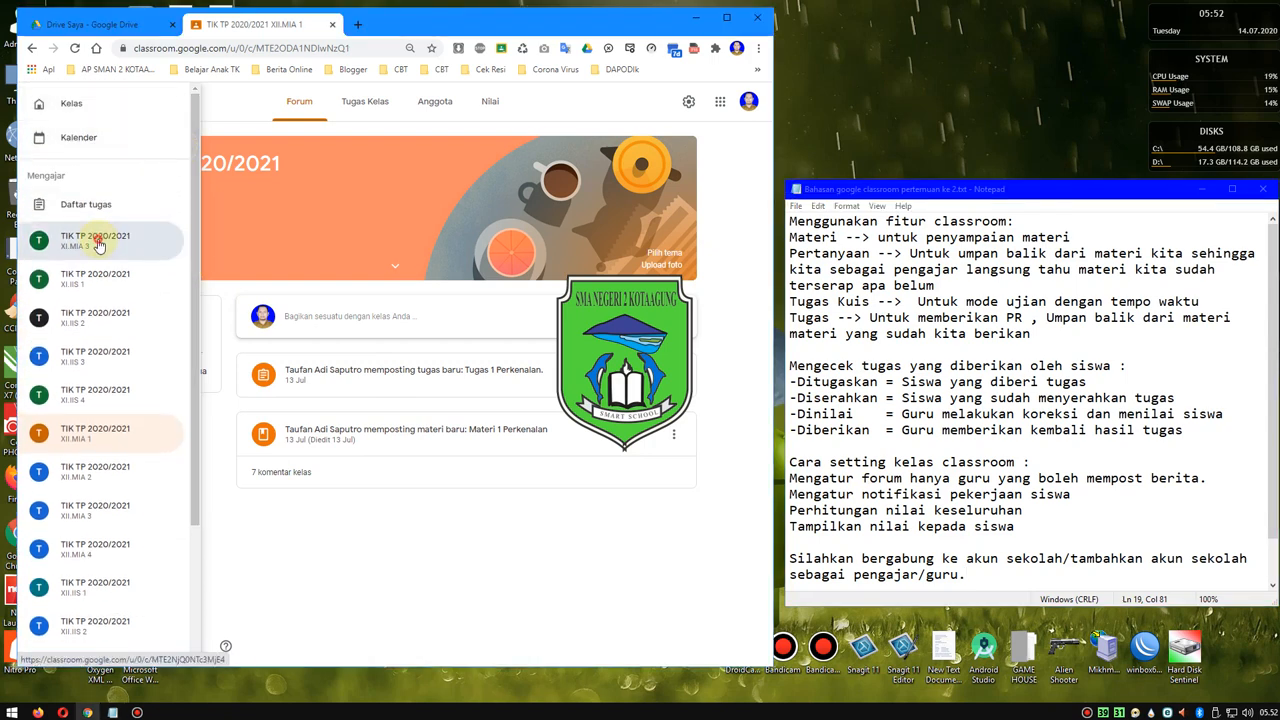
click(98, 244)
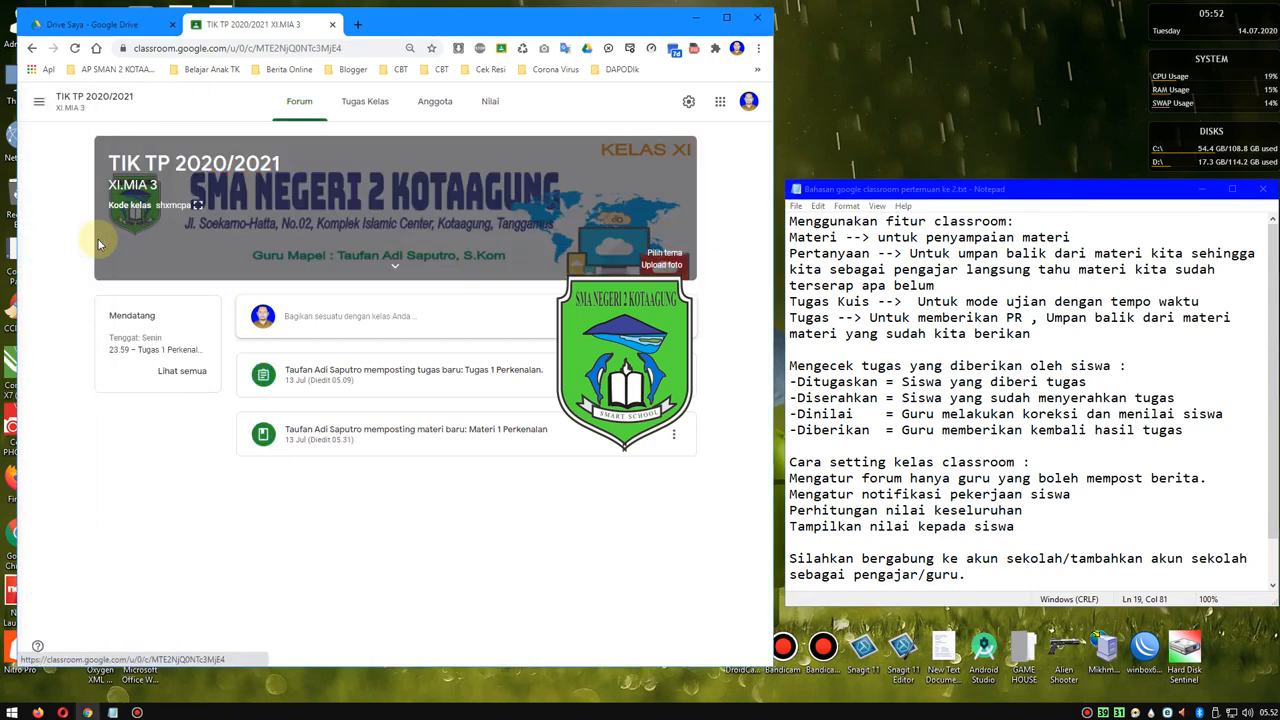
click(368, 106)
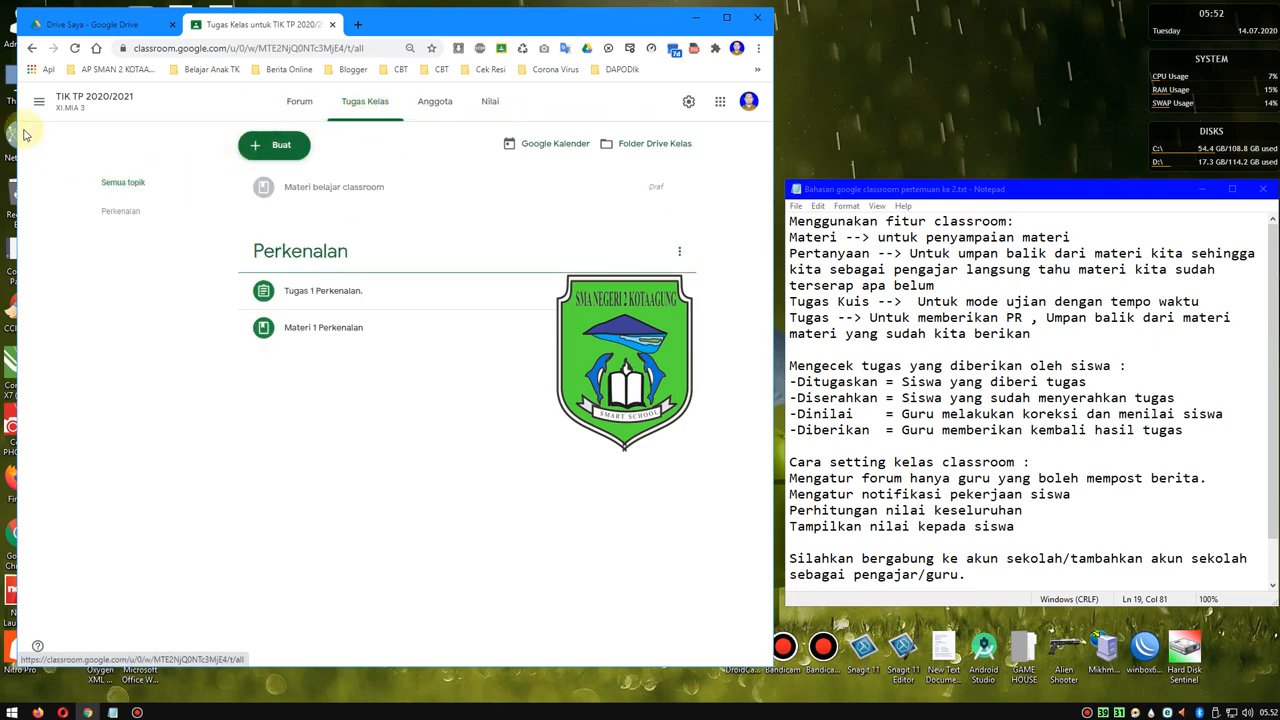
click(38, 101)
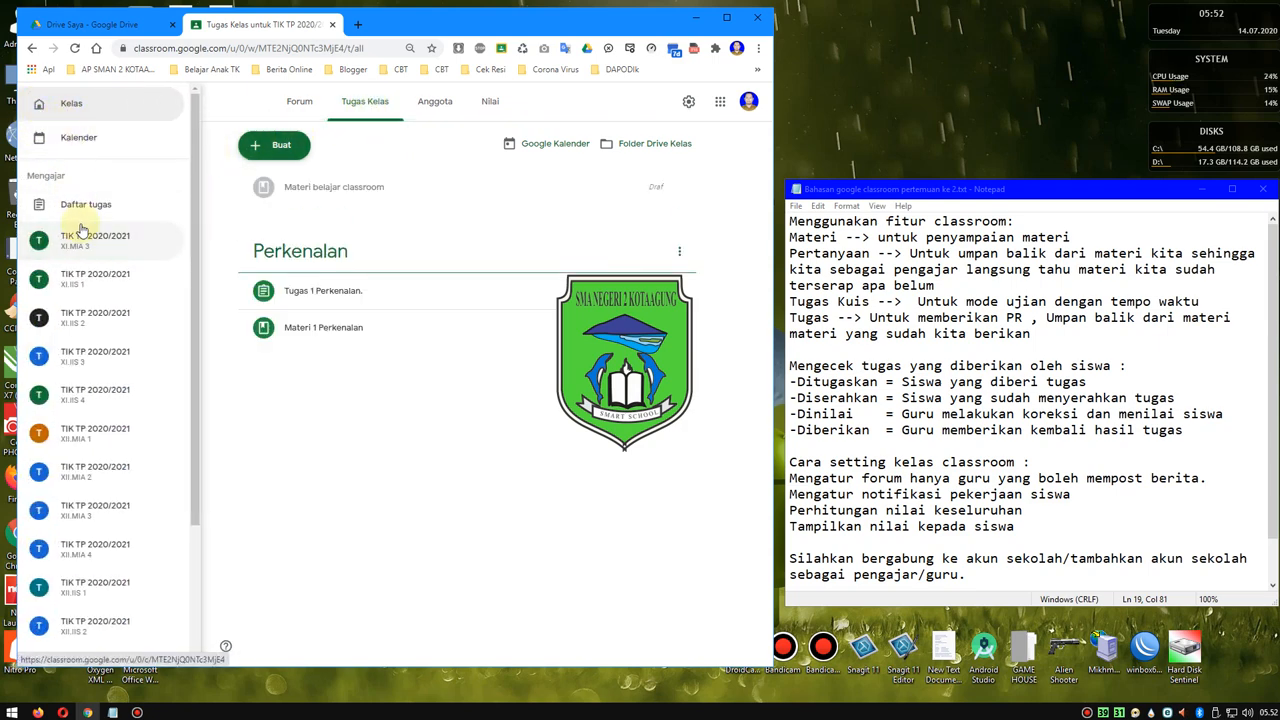
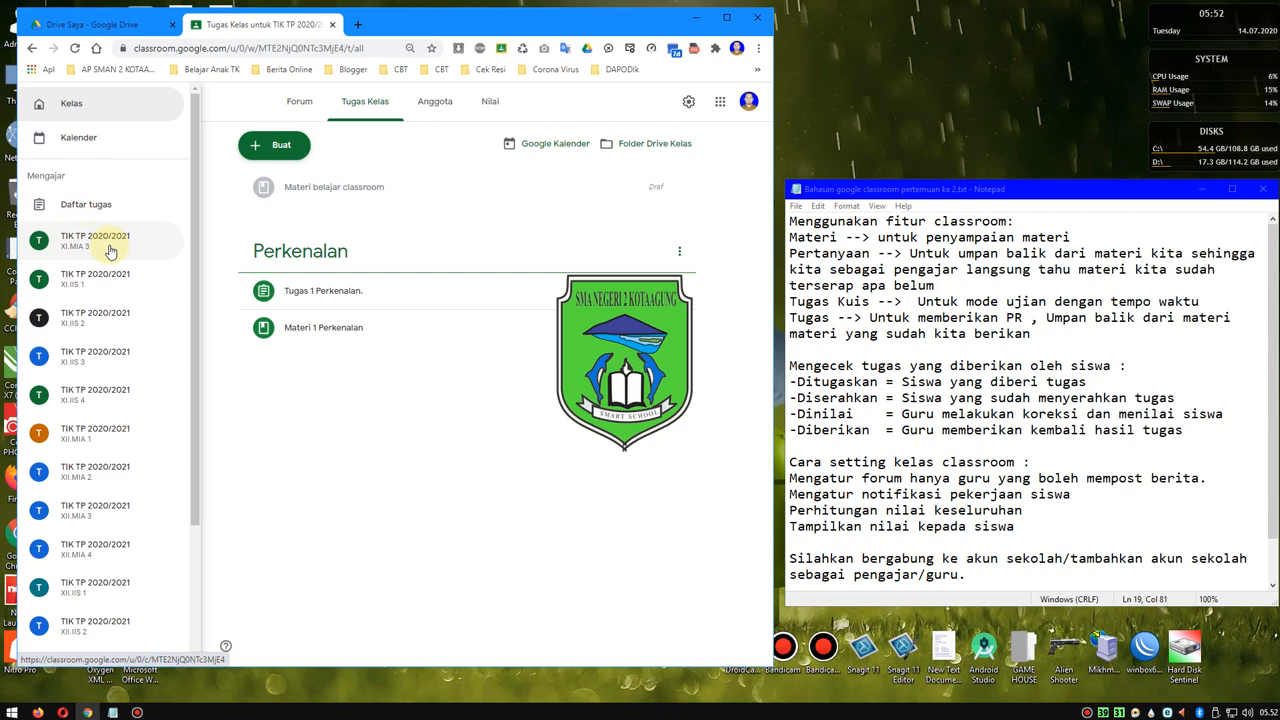
- Open the XI.MIA 3 class's Anggota page and start inviting a teacher
click(902, 572)
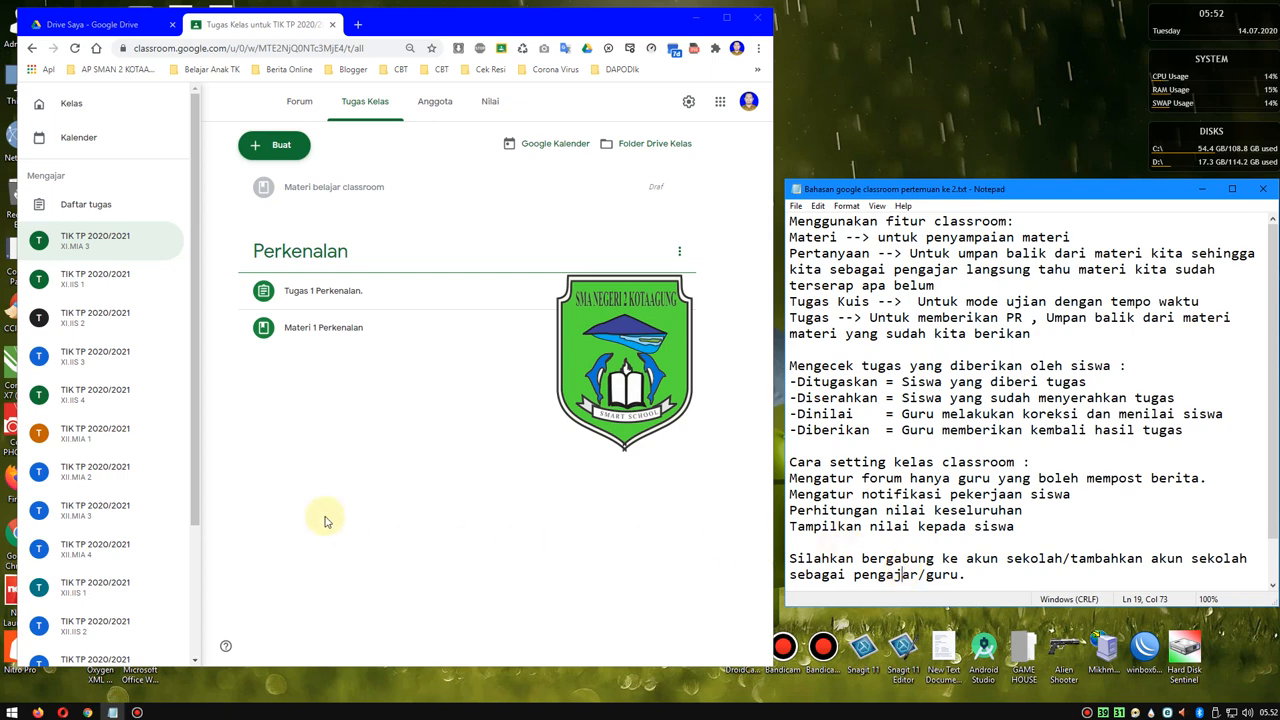
click(80, 247)
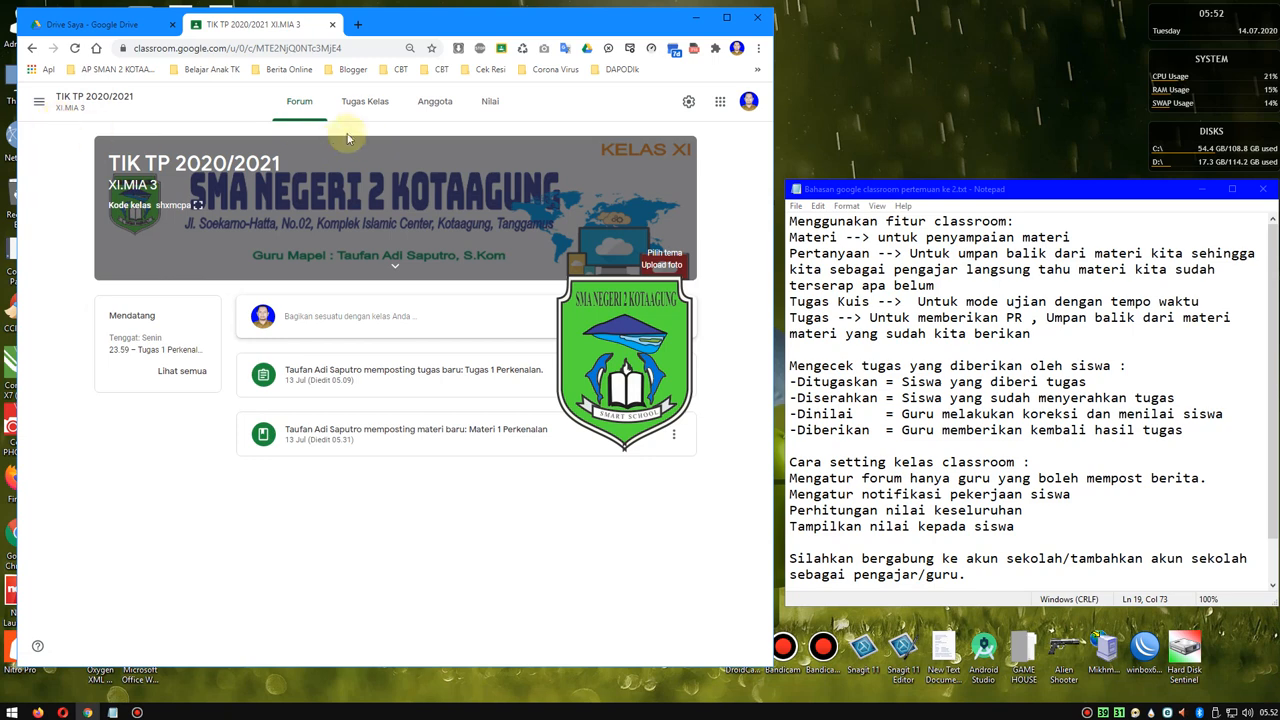
click(433, 104)
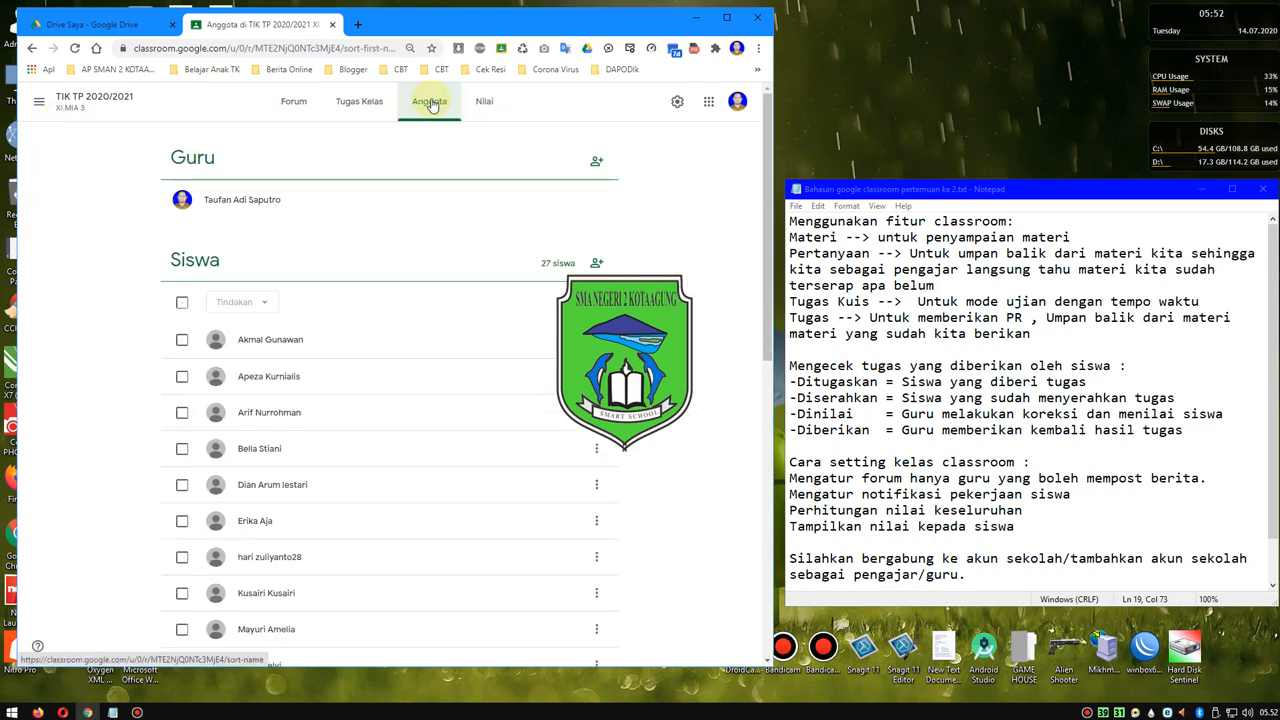
click(597, 164)
- In the Notepad notes, add the school account's e-mail address on a new line at the end
click(982, 580)
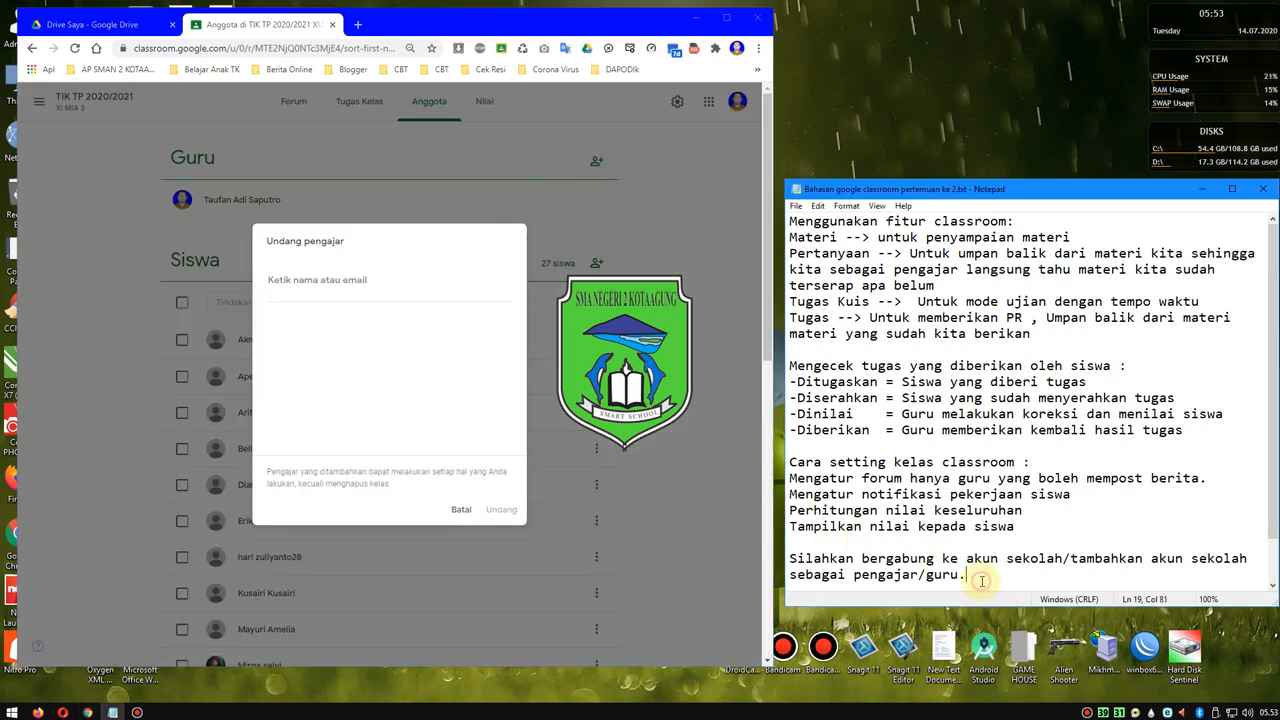
key(Return)
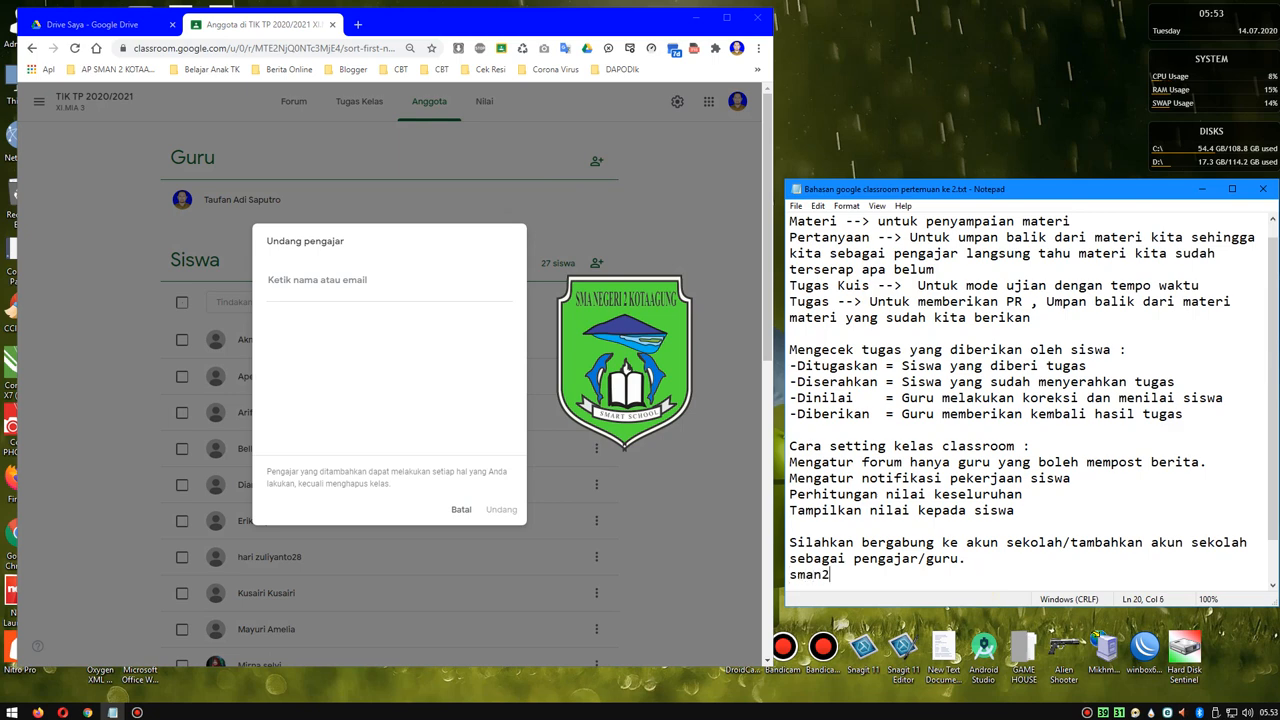
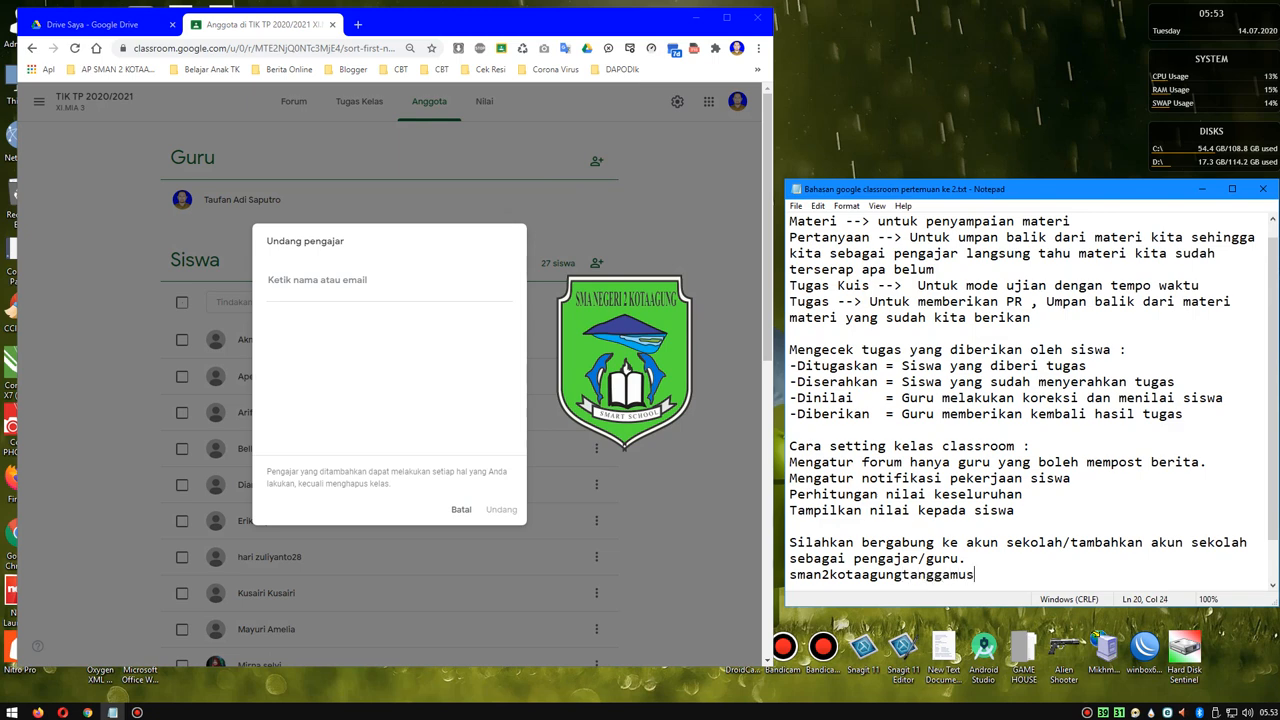
- Copy the school account's e-mail address from the notes and invite that account as a teacher of the XI.MIA 3 class
drag(1075, 572, 772, 571)
key(ctrl+c)
click(325, 283)
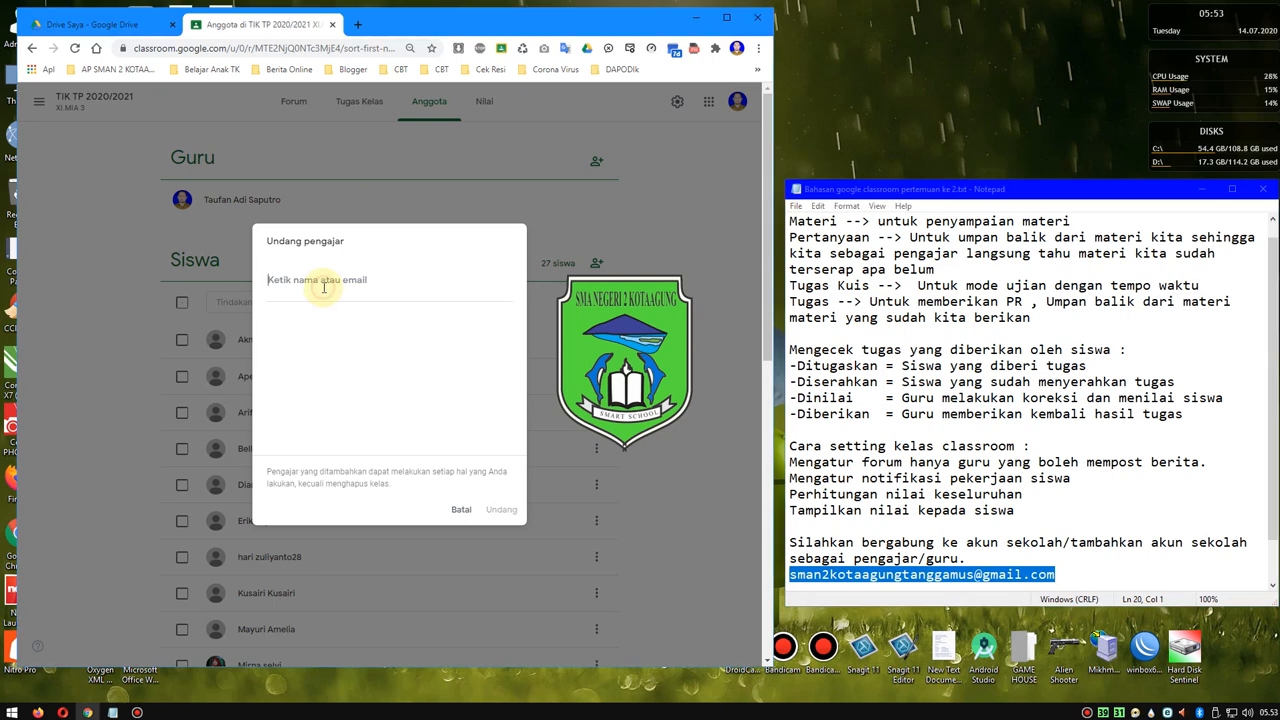
key(ctrl+v)
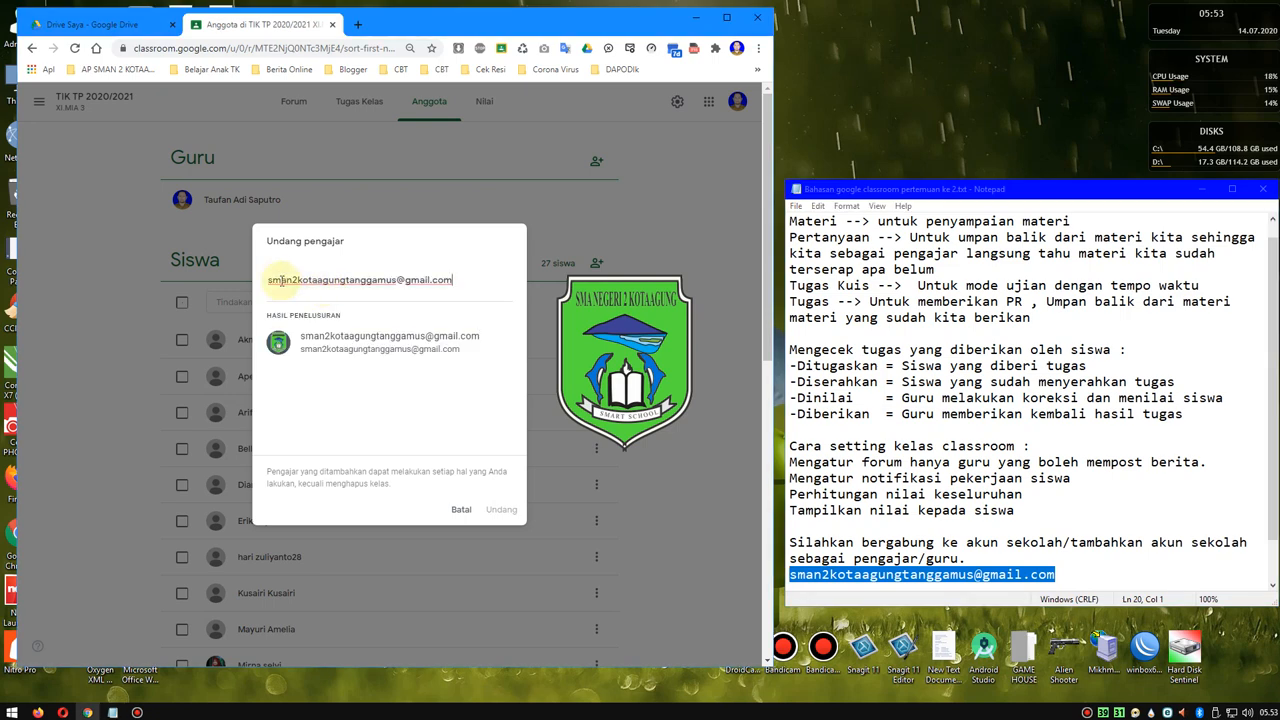
click(352, 346)
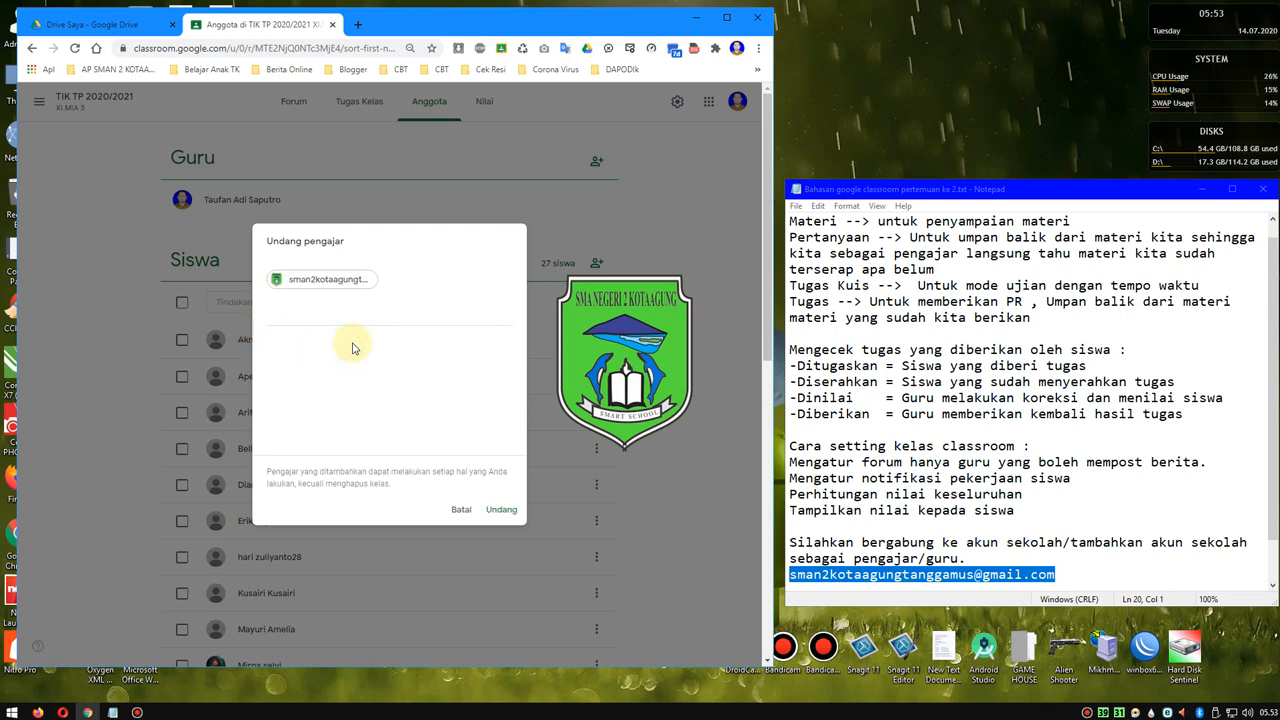
click(496, 512)
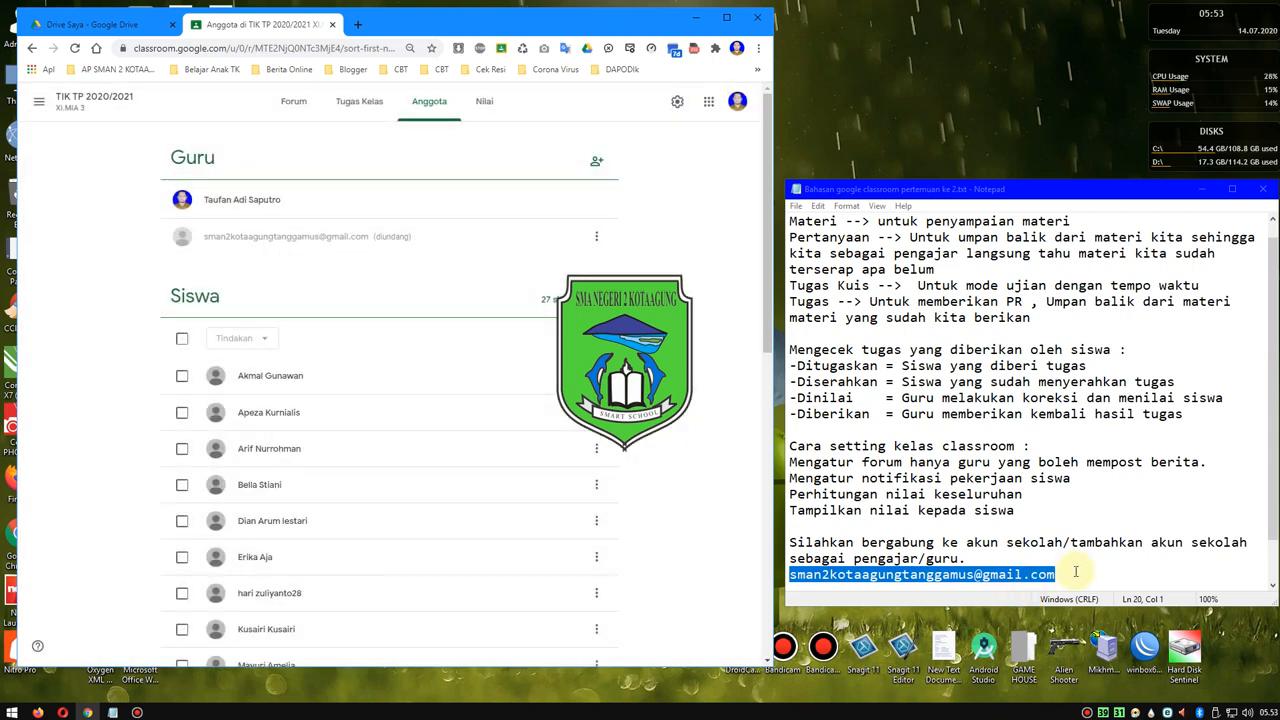
- In the notes, add "--->lakukan diseluruh kelas" after the school e-mail address and start a new line
click(1070, 572)
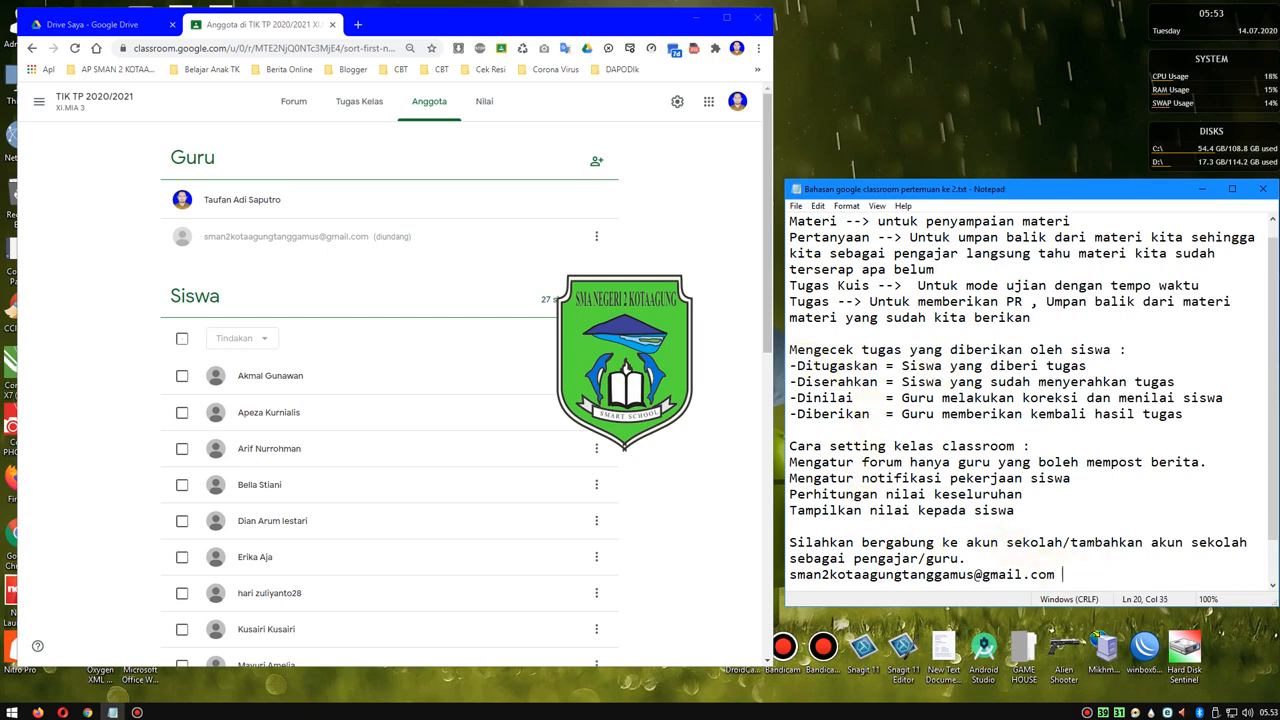
text(--->lakukan diseluru)
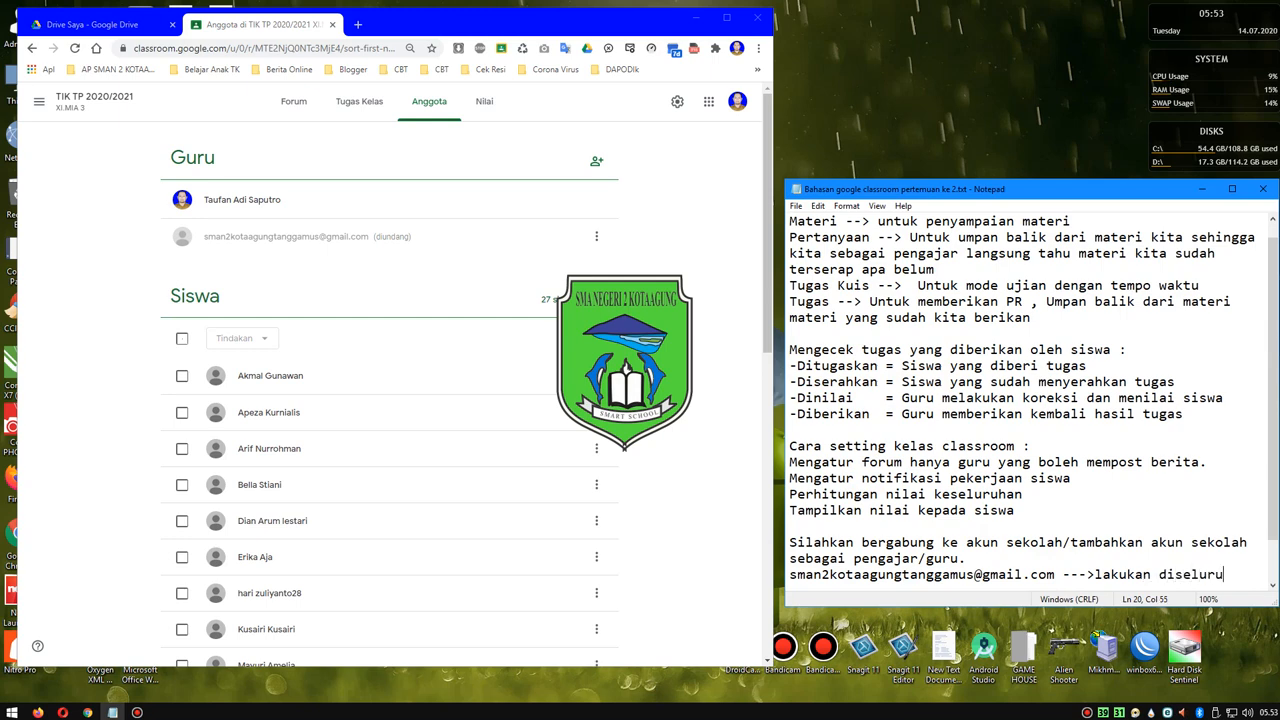
text(h kelas)
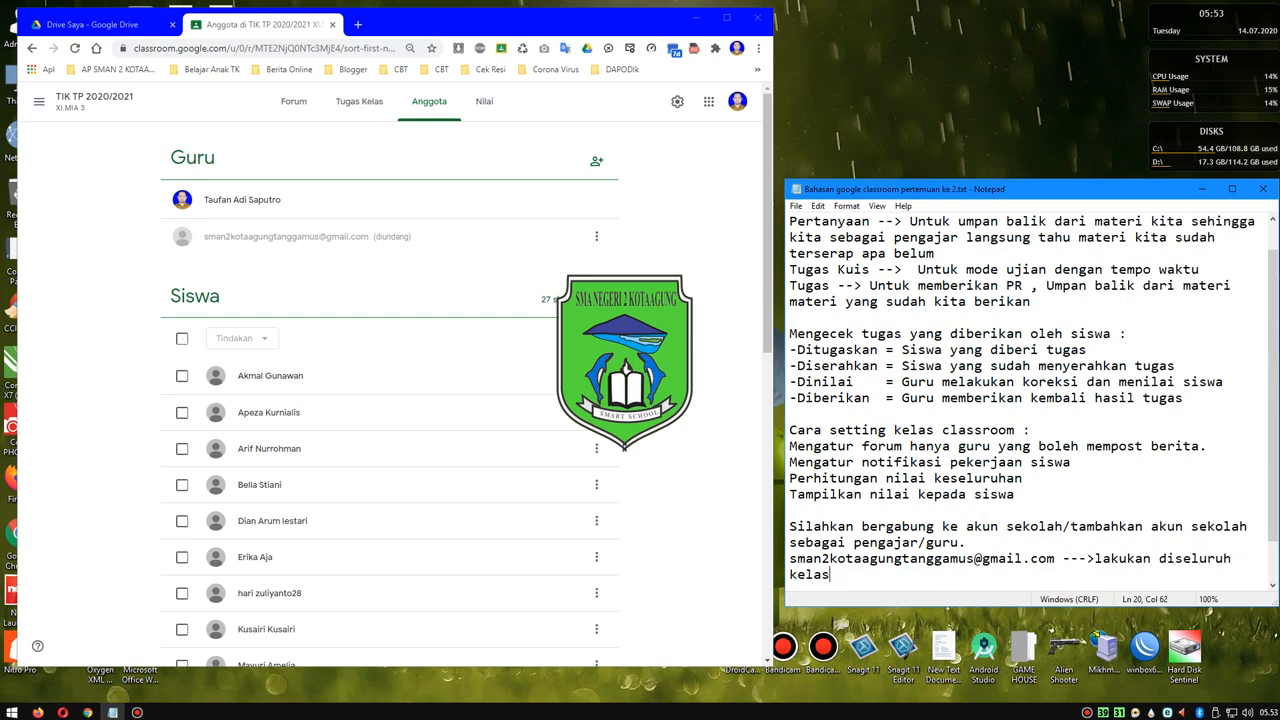
key(Return)
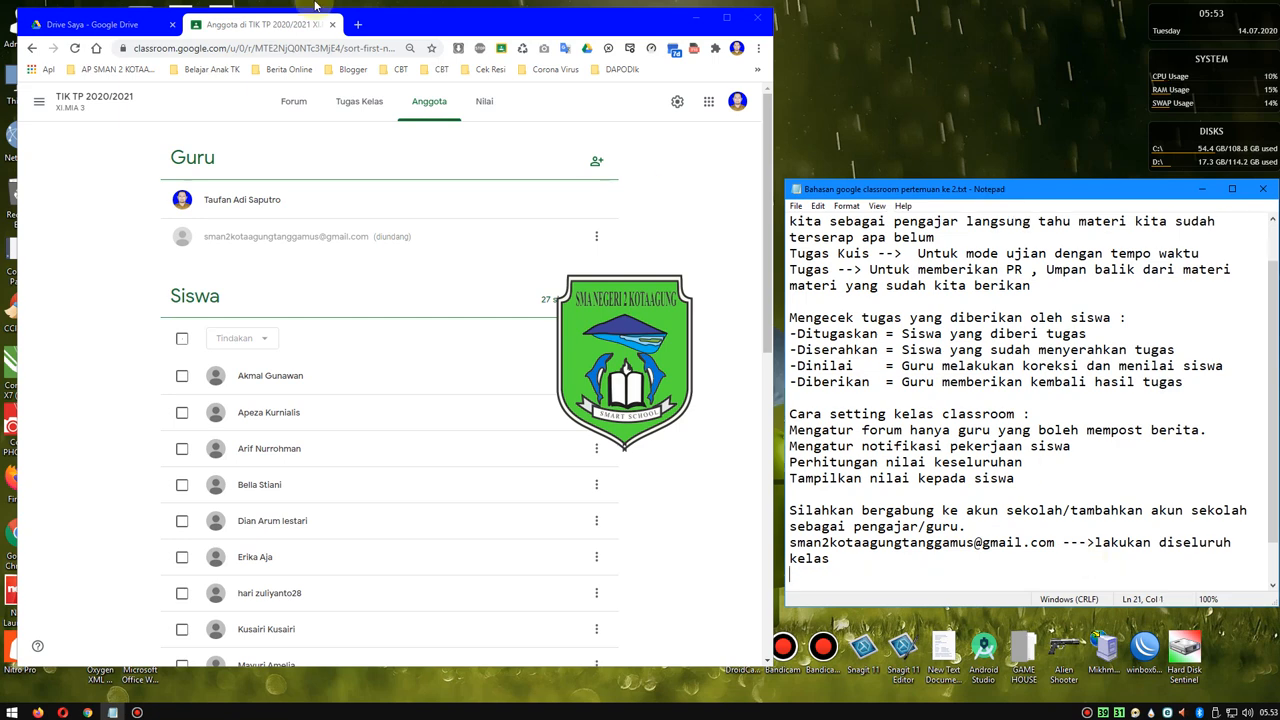
- Open a new browser tab and add the line "drive.google.com" at the end of the Notepad notes
click(360, 27)
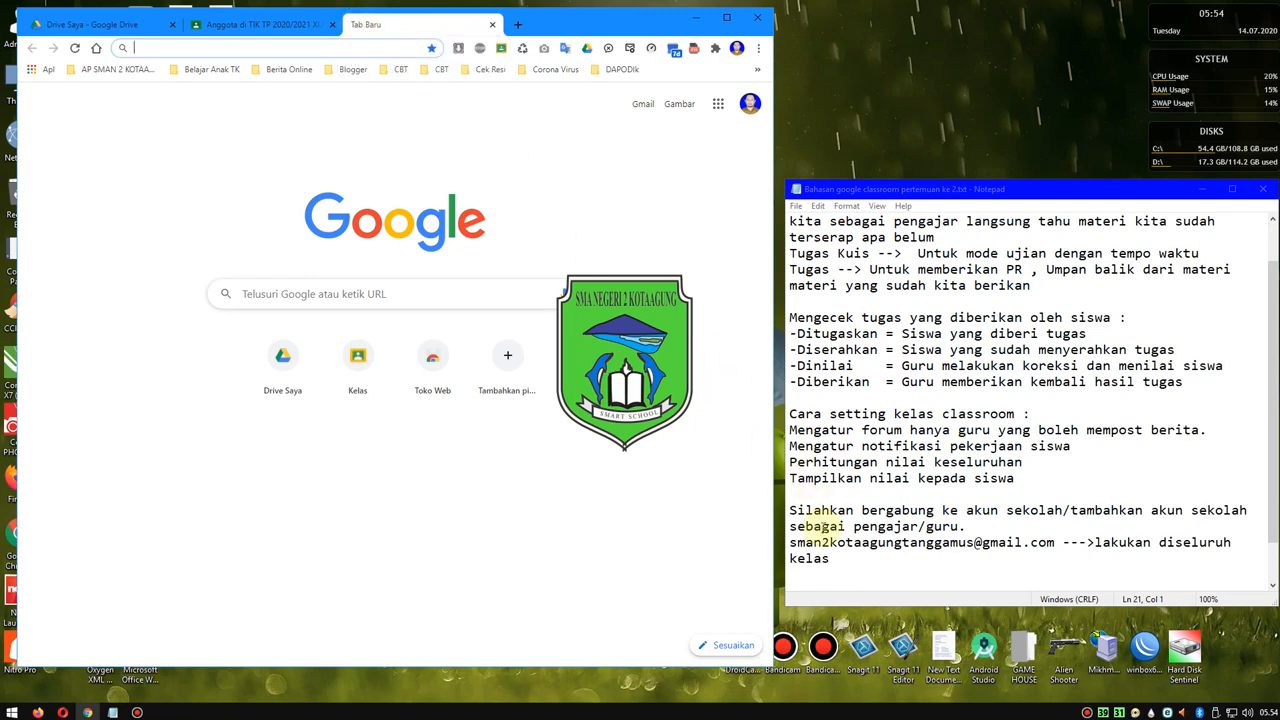
click(835, 581)
text(dr)
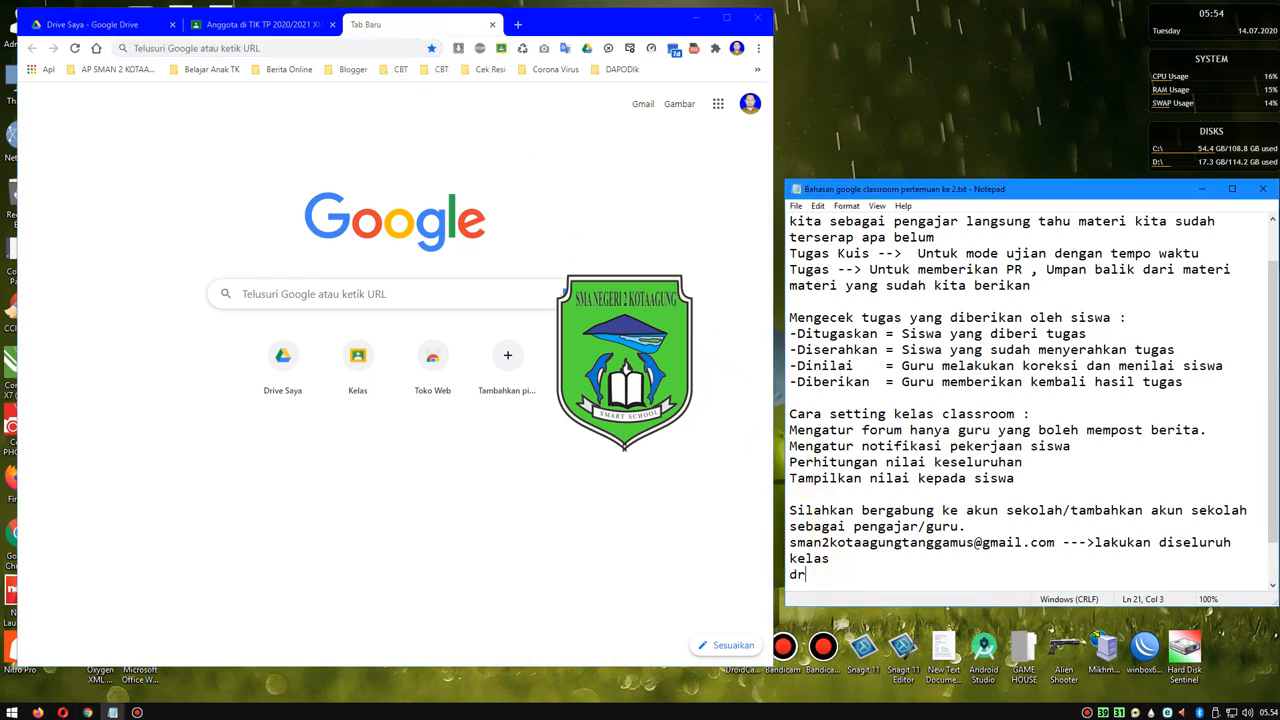
text(ive.google.com)
- Move the Notepad window up to the upper edge of the screen and insert a blank line above drive.google.com
drag(889, 182, 887, 17)
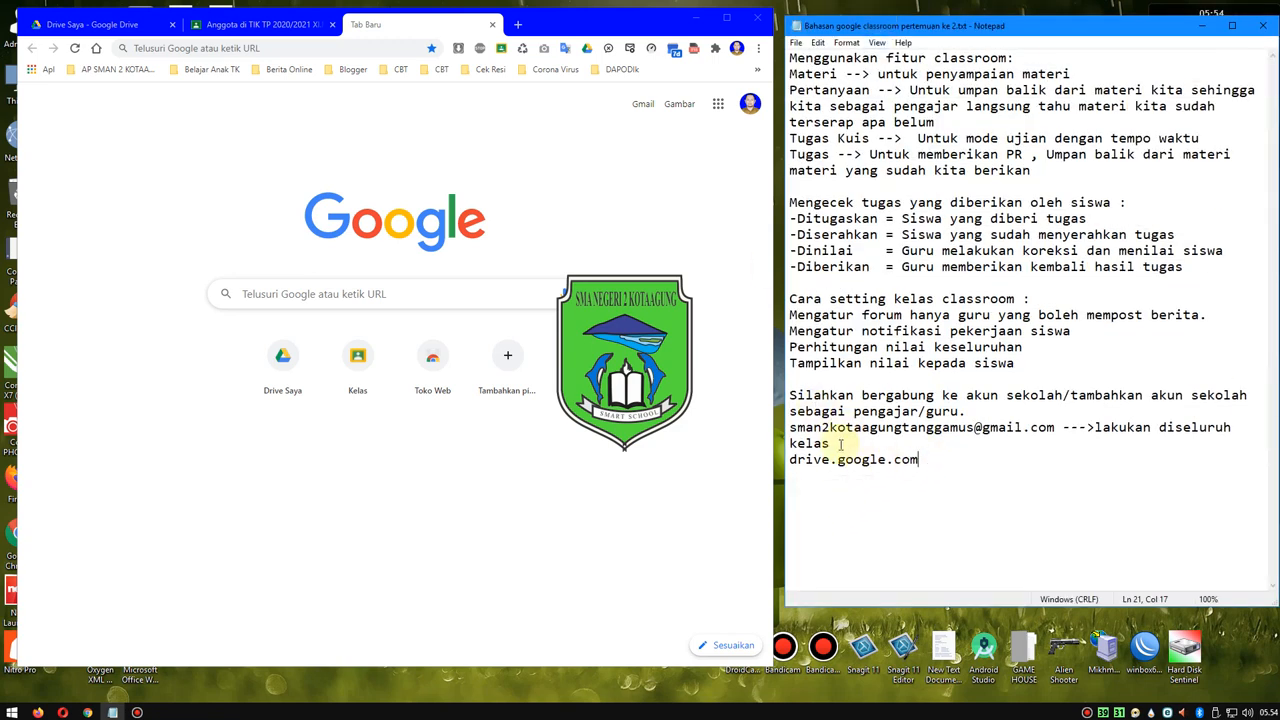
click(841, 443)
key(Return)
click(937, 473)
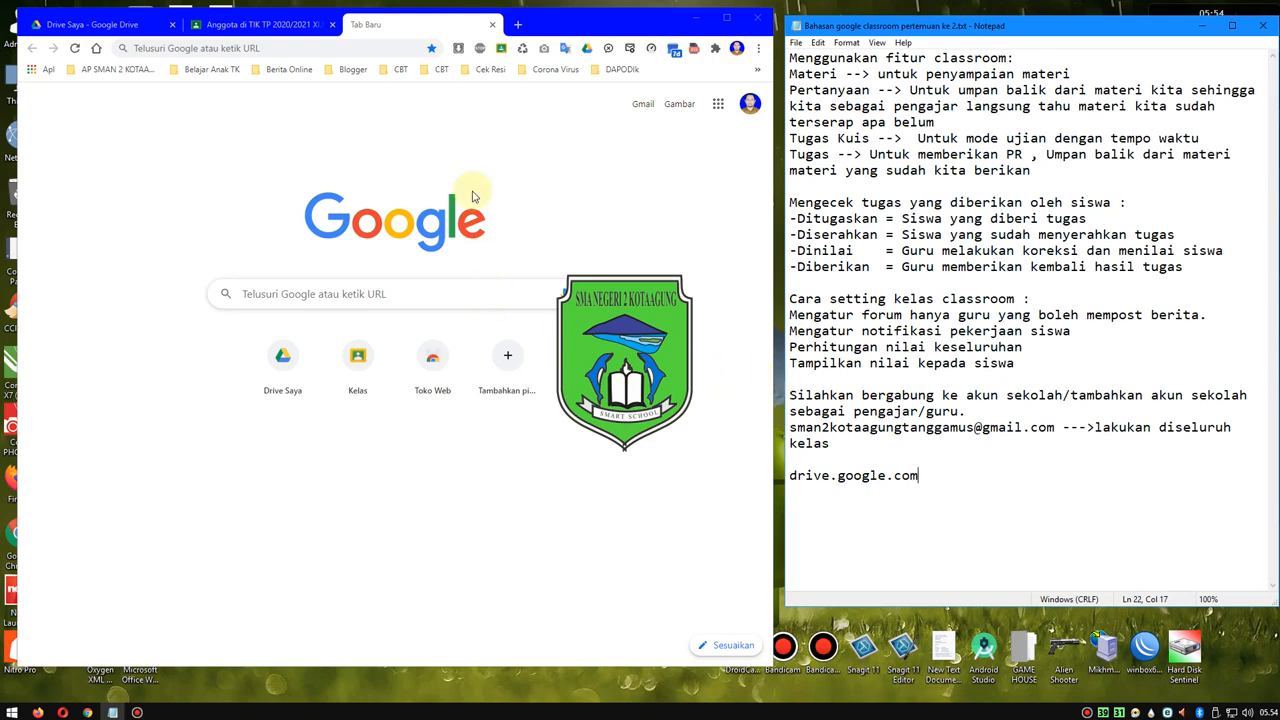
- Go to drive.google.com in the new browser tab
click(314, 56)
text(drive)
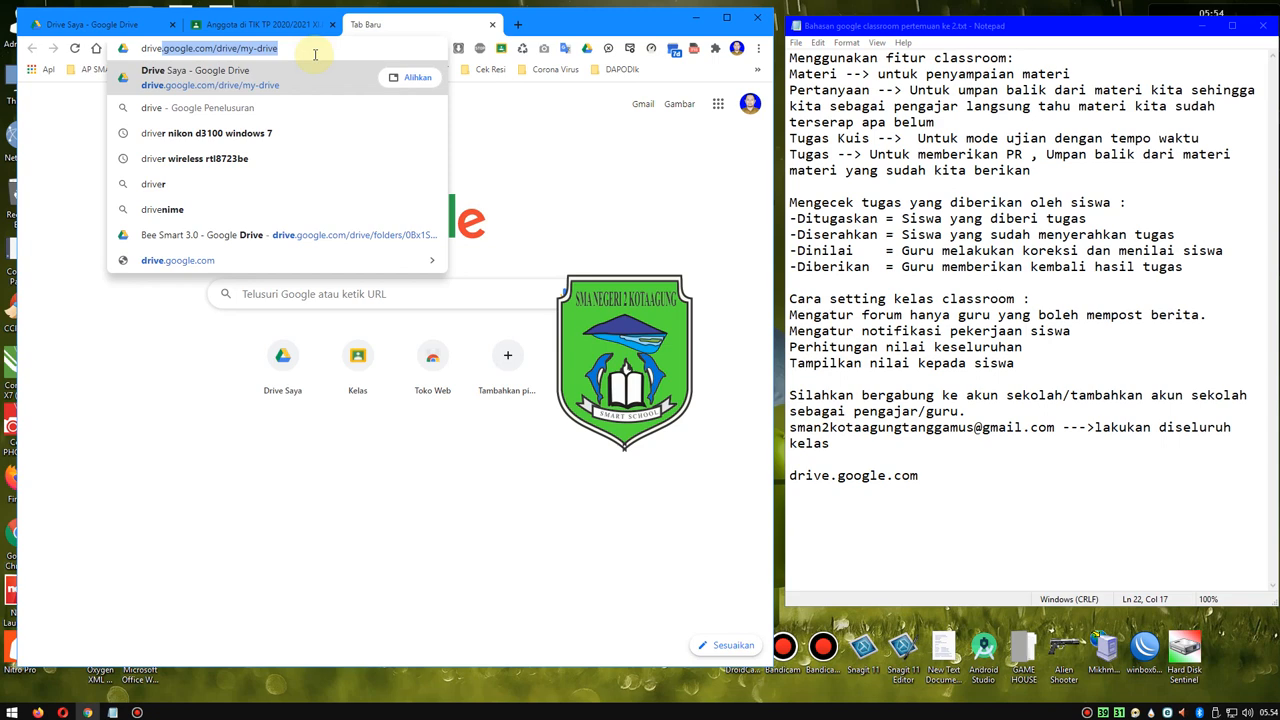
text(.google.com/d)
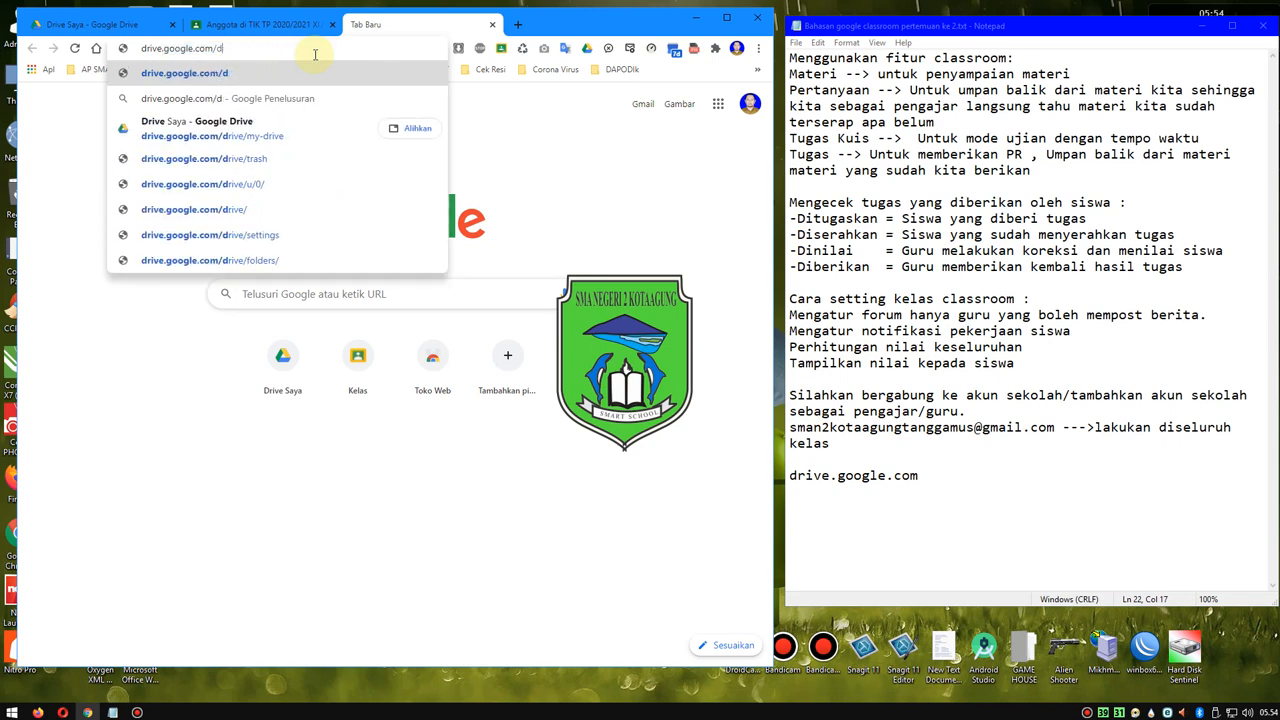
key(BackSpace)
key(BackSpace)
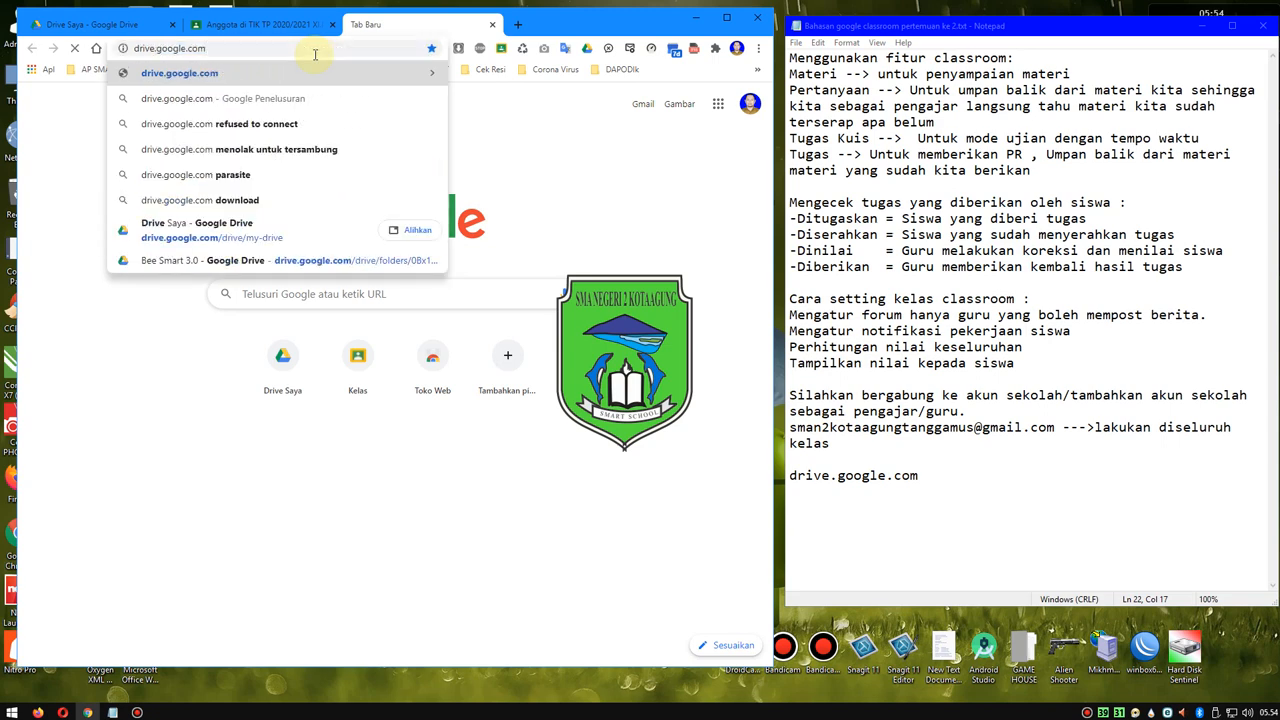
key(Return)
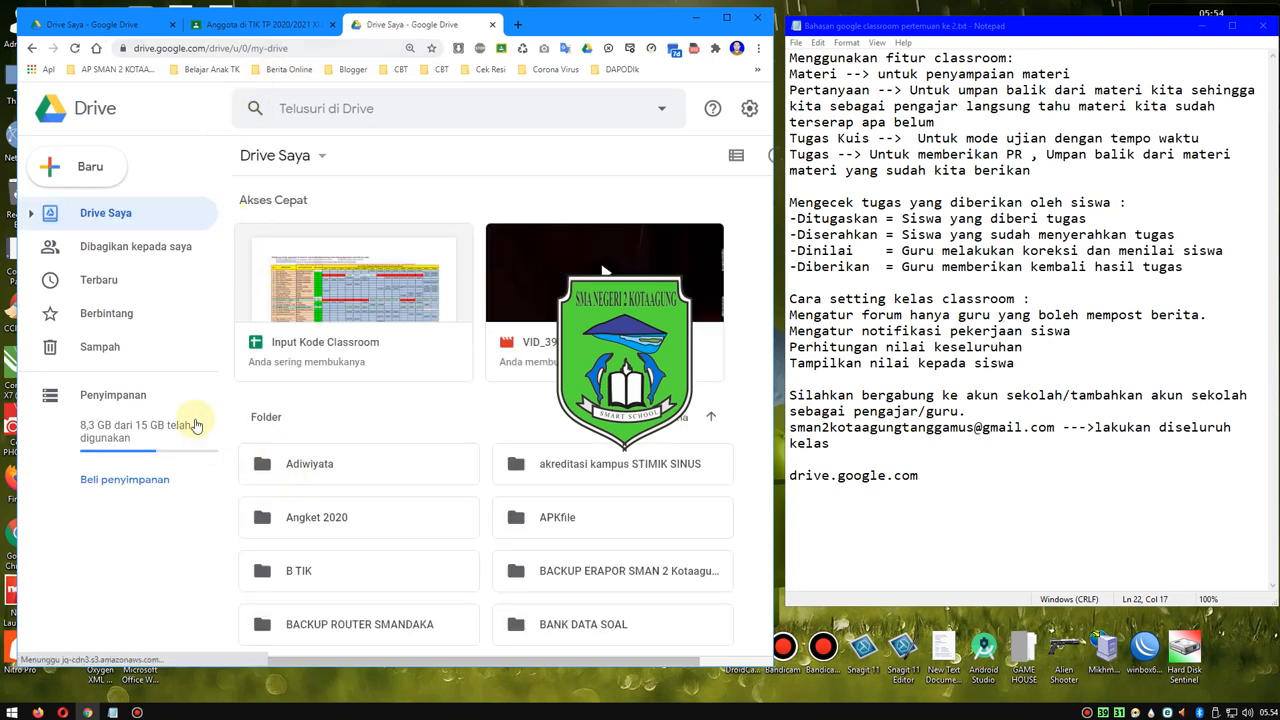
- Look through the folders and files in Drive Saya for the Classroom folder
scroll(395, 408, down, 5)
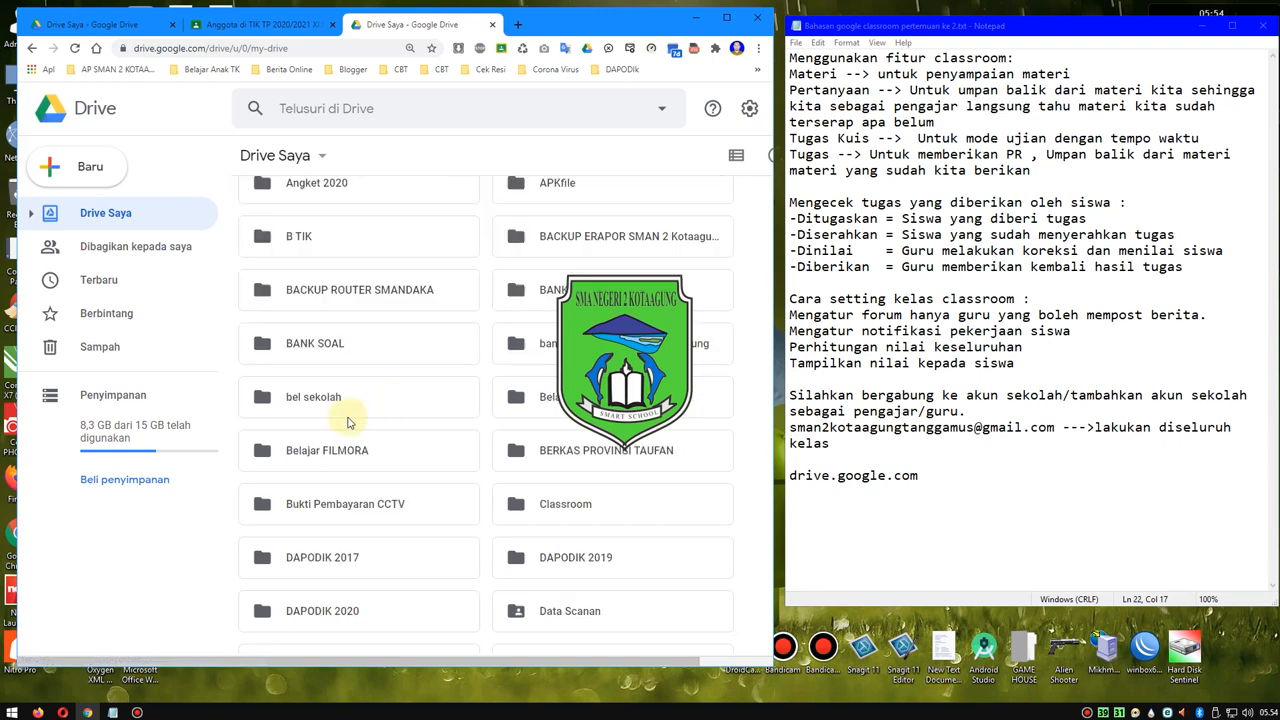
scroll(349, 421, up, 1)
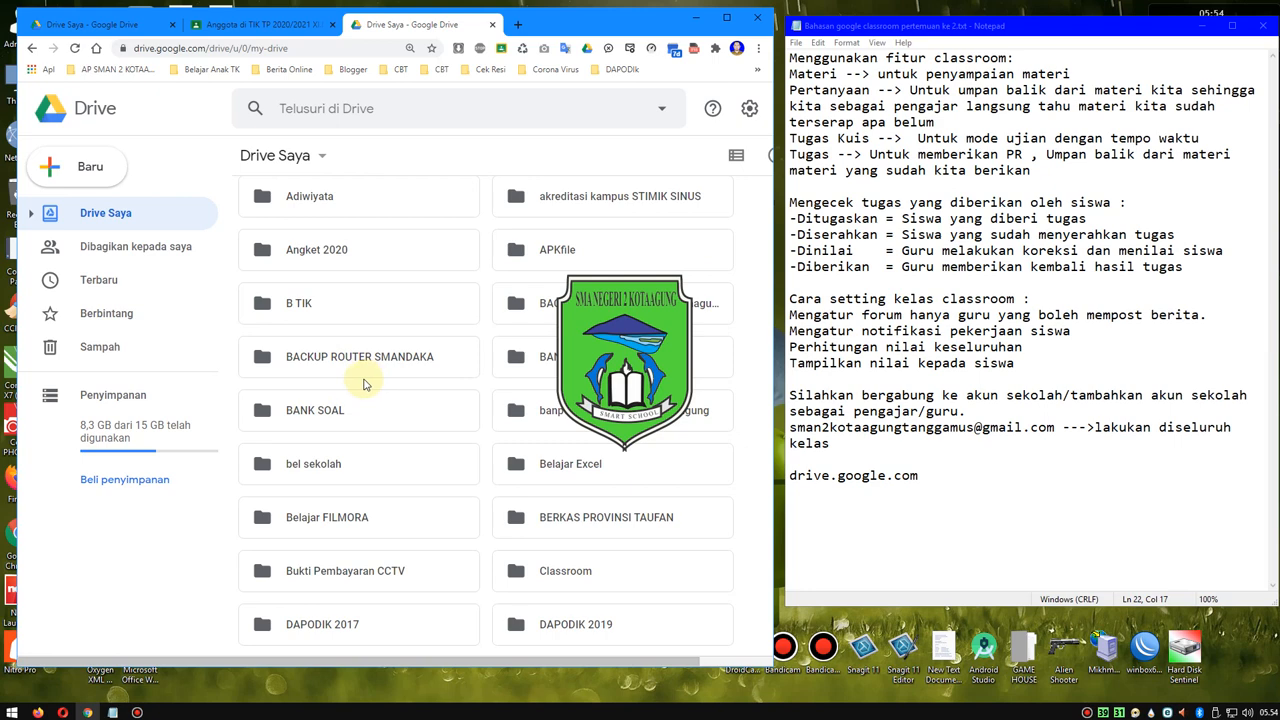
scroll(348, 397, down, 6)
scroll(348, 397, down, 3)
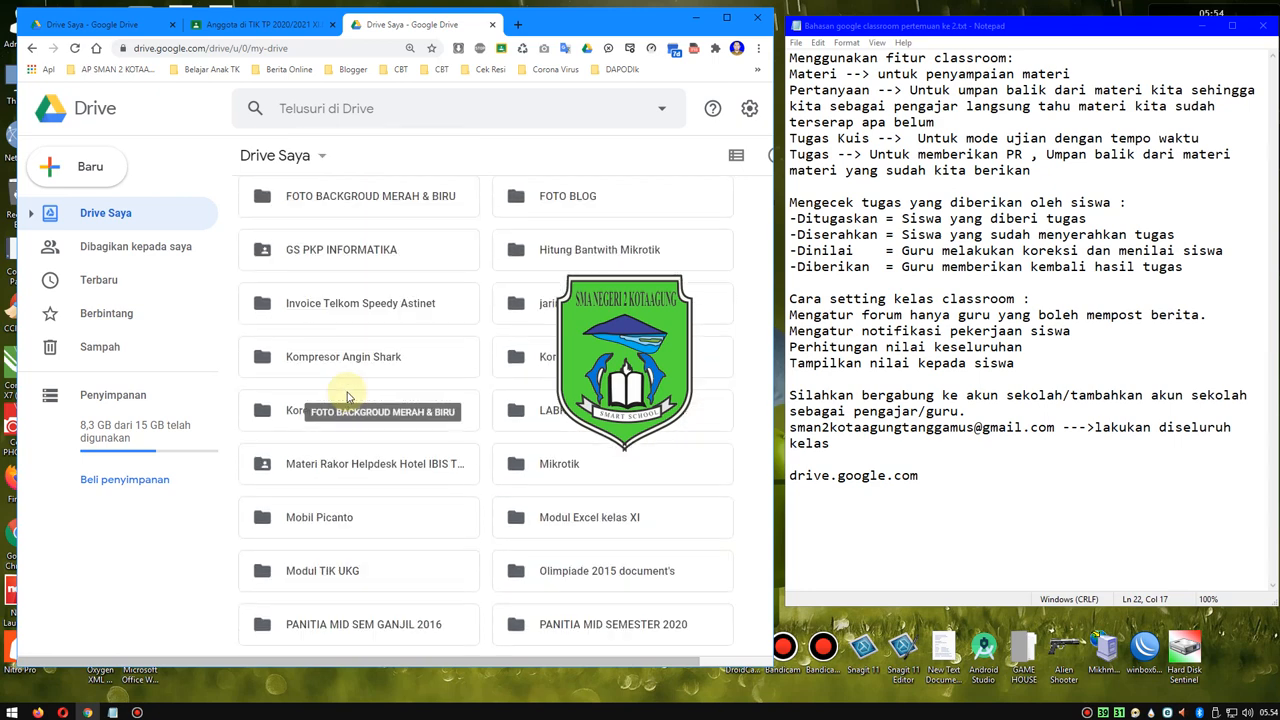
scroll(348, 343, down, 6)
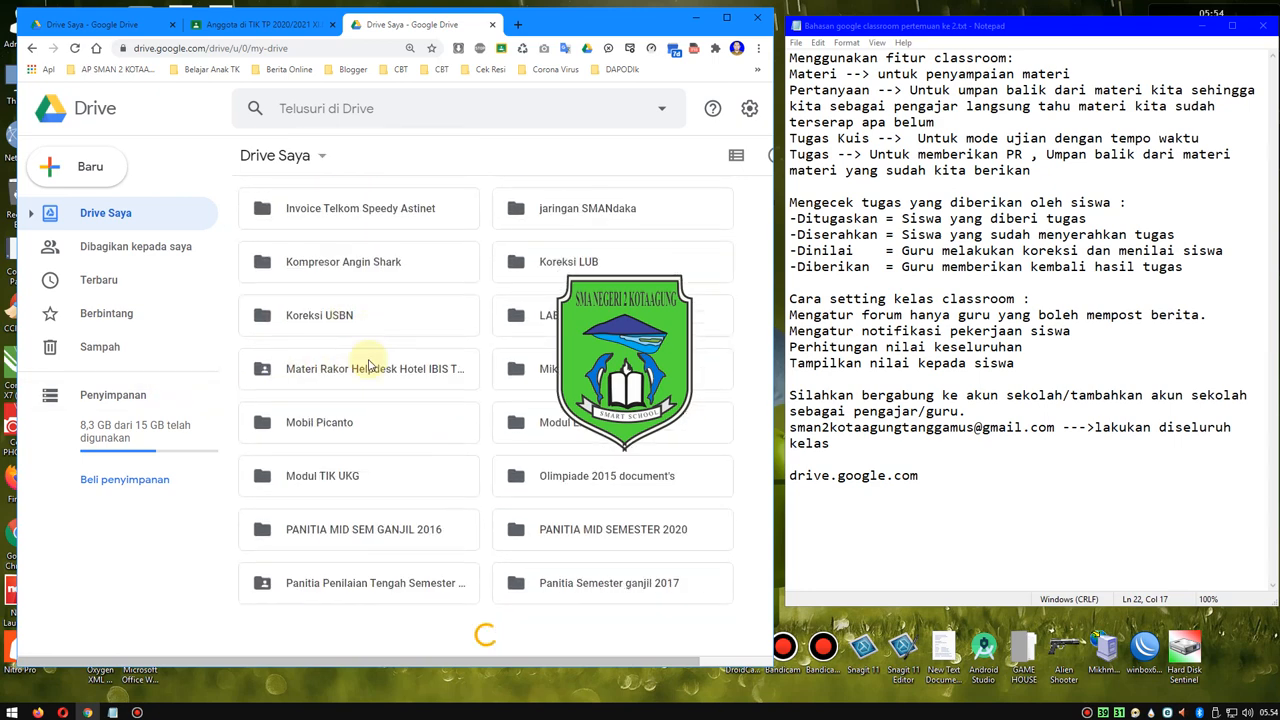
scroll(368, 365, down, 8)
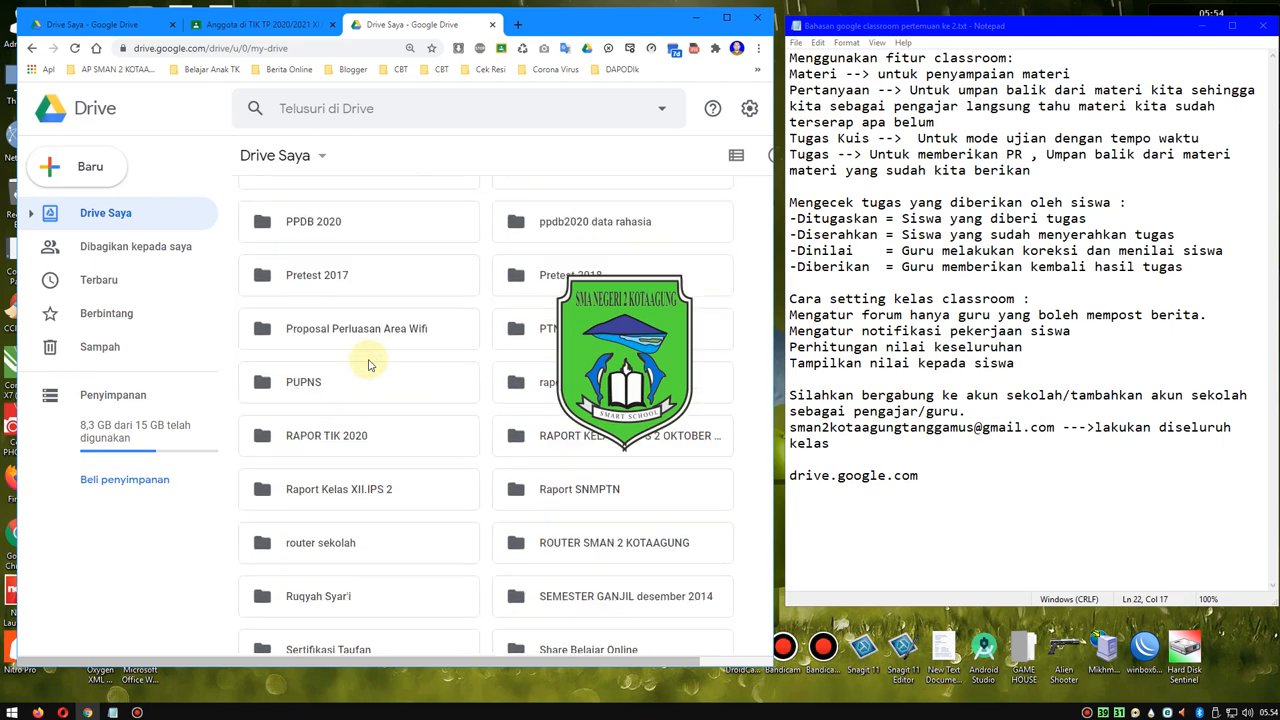
scroll(368, 363, down, 3)
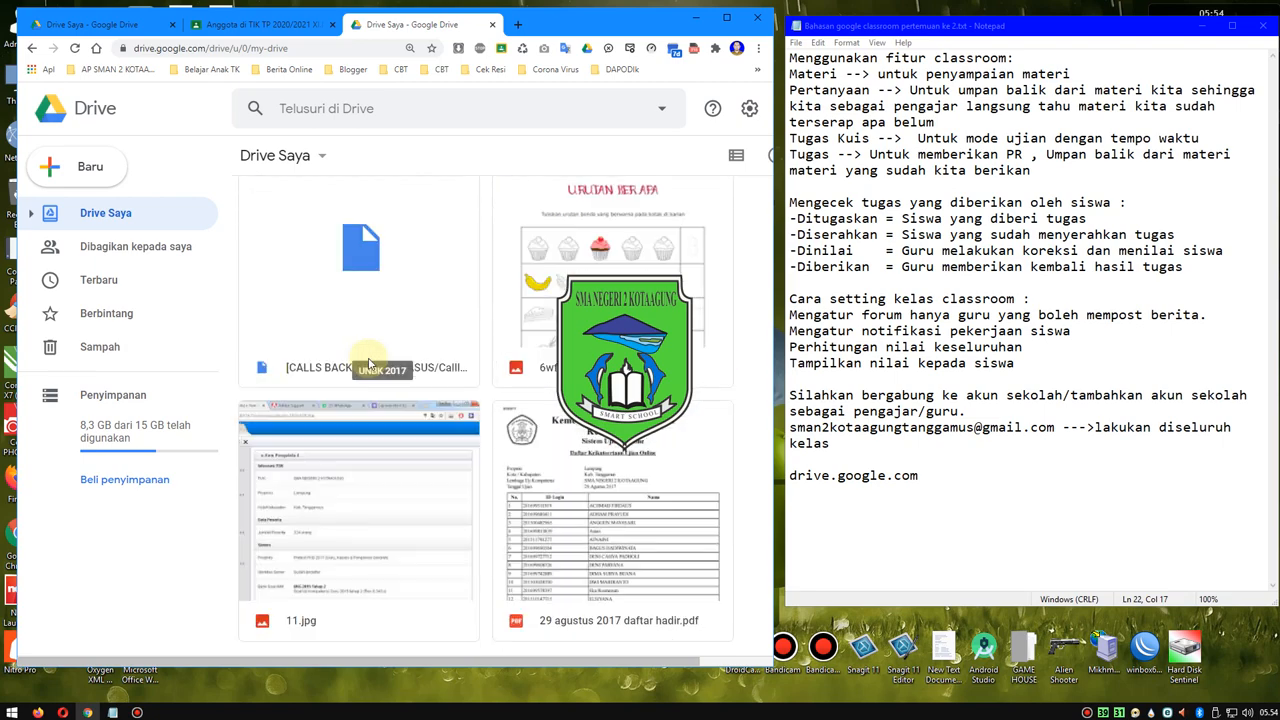
scroll(368, 363, up, 8)
scroll(368, 363, up, 4)
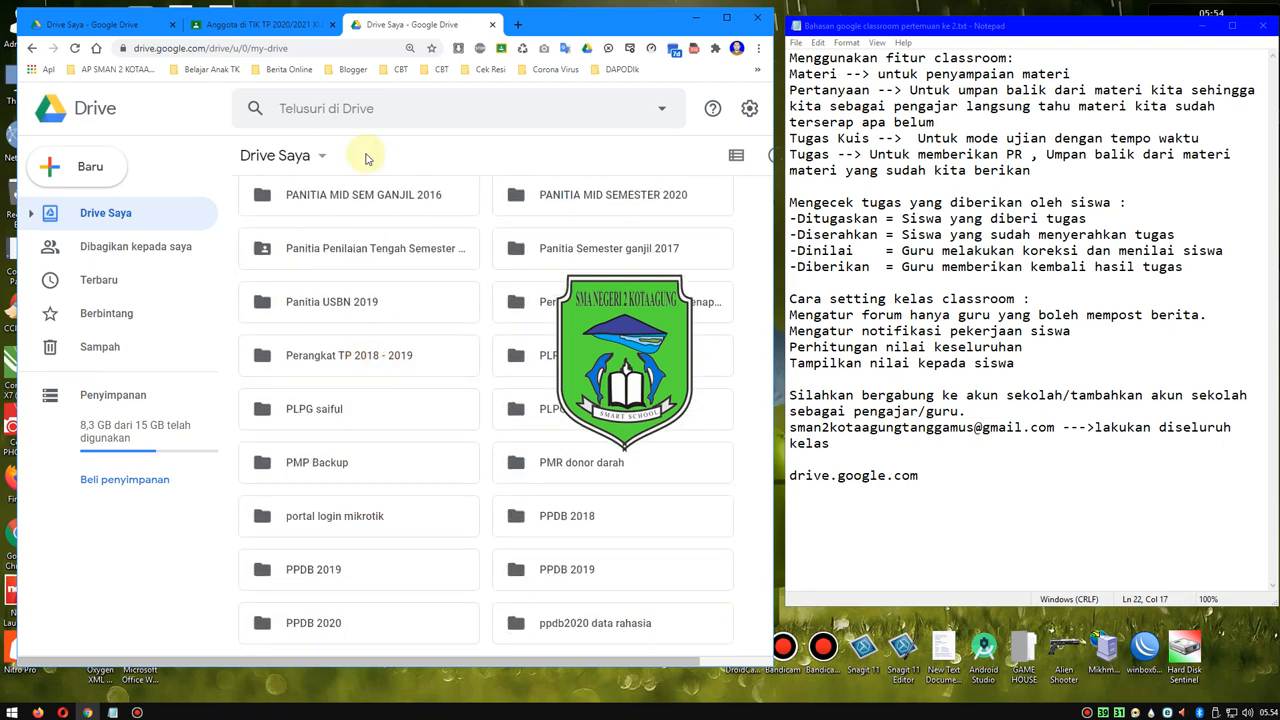
- Search Drive for "class" and open the Classroom folder
click(386, 112)
text(class)
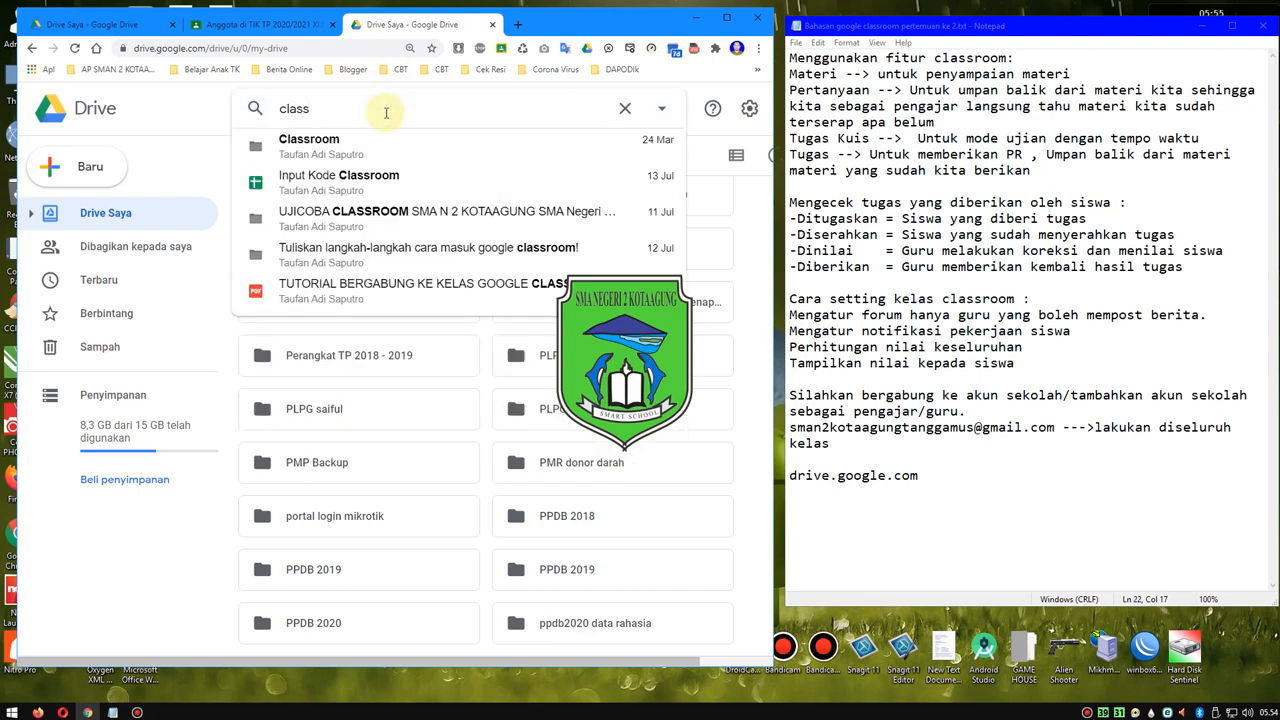
click(307, 163)
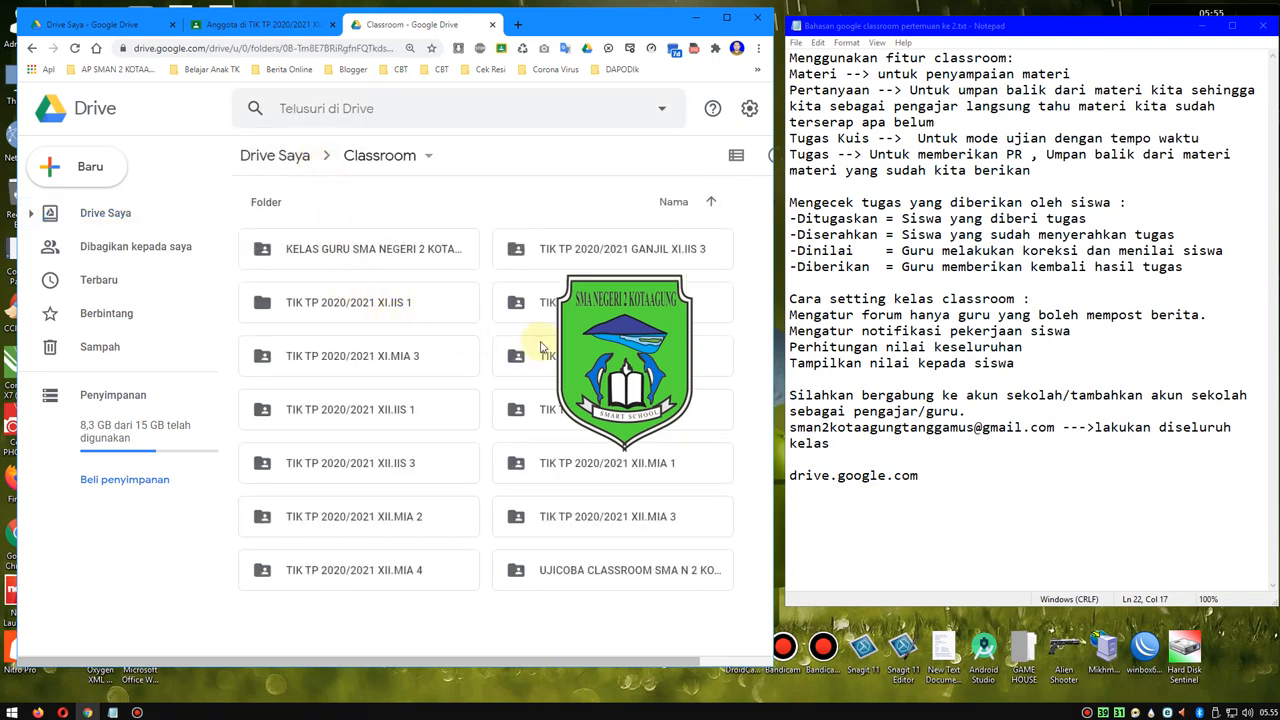
- Open the Tugas 1 Perkenalan folder inside TIK TP 2020/2021 XI.MIA 3 and look through the students' submitted files
double_click(371, 357)
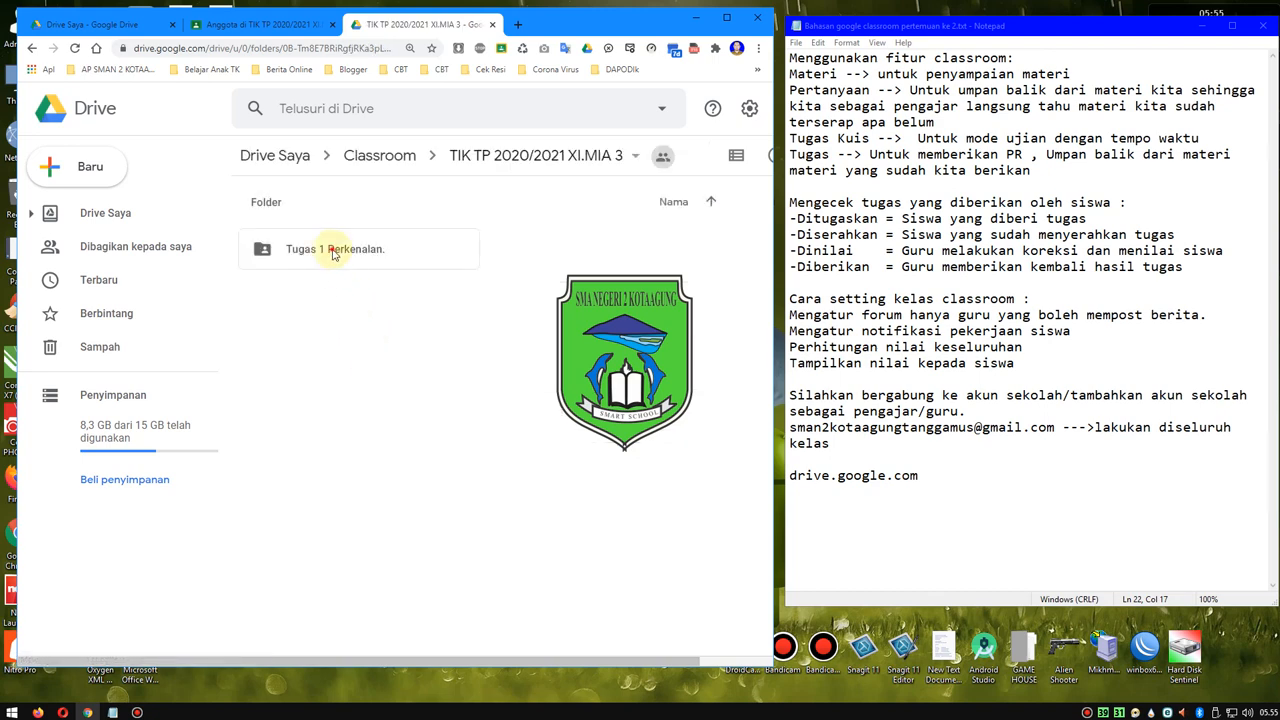
double_click(334, 254)
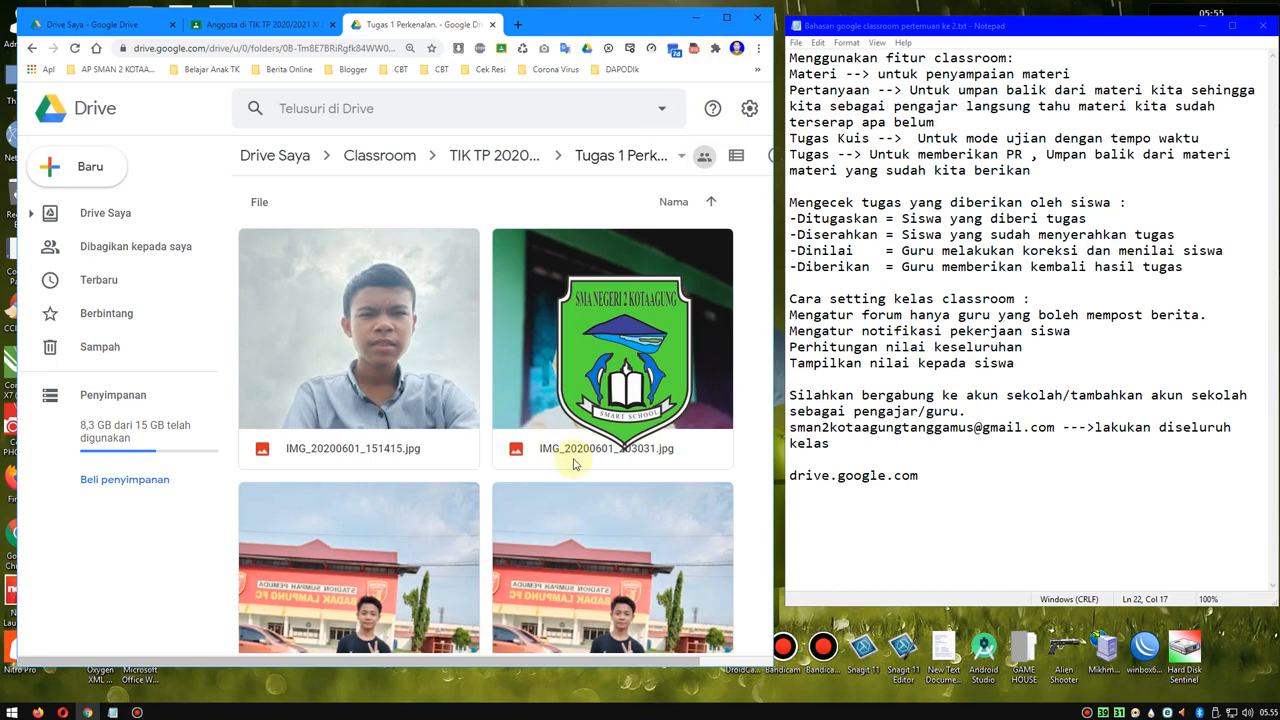
scroll(573, 463, down, 1)
scroll(574, 462, down, 10)
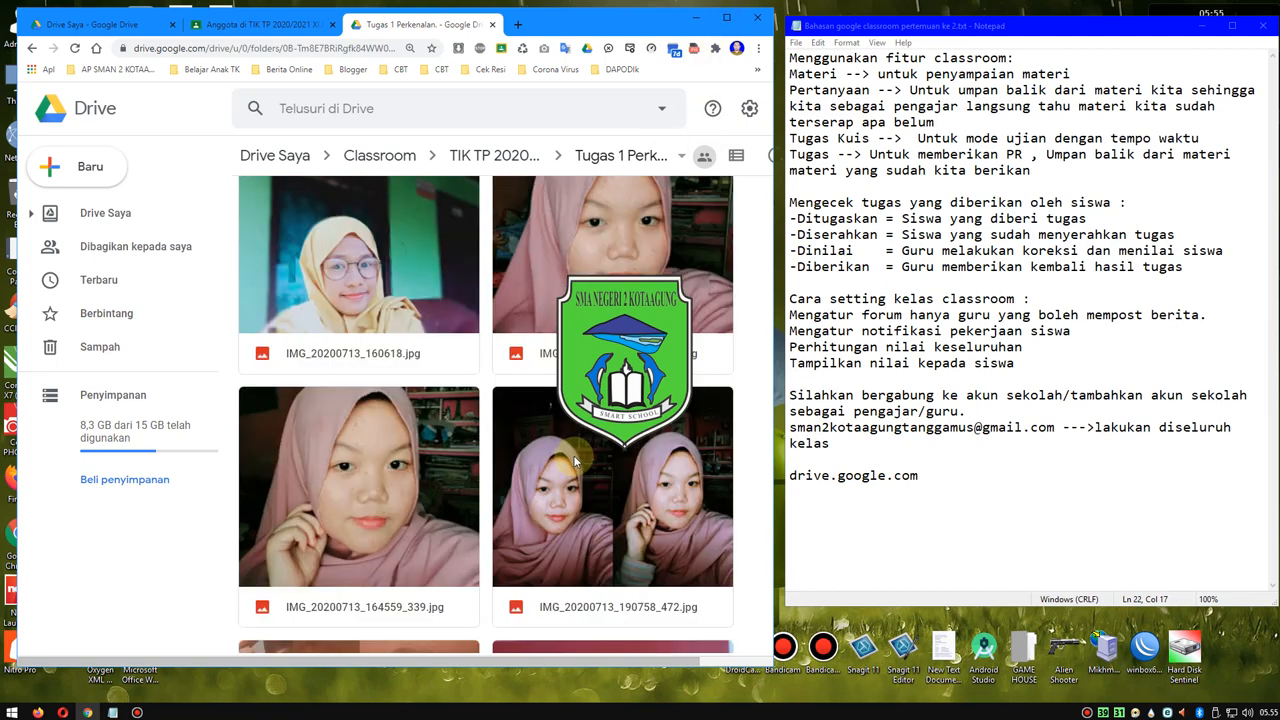
scroll(574, 460, down, 8)
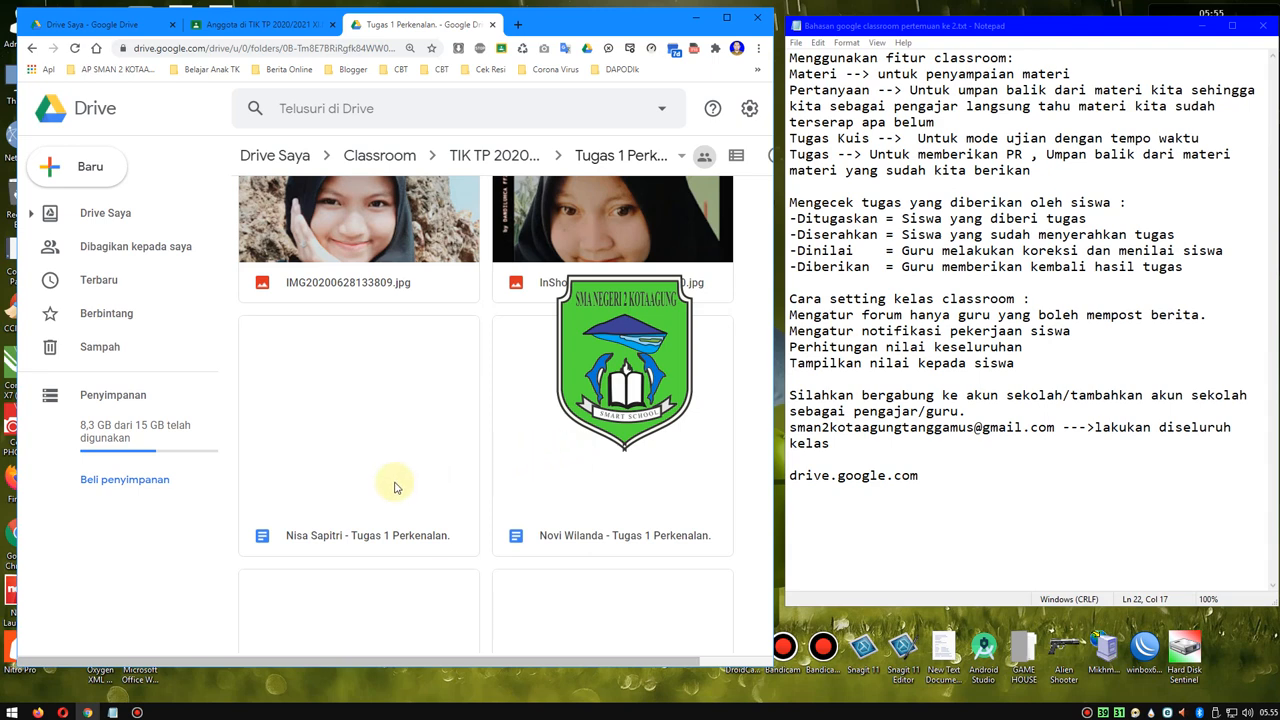
- Open two students' Tugas 1 Perkenalan documents from the folder, view their contents, and close both
scroll(394, 485, down, 1)
double_click(389, 428)
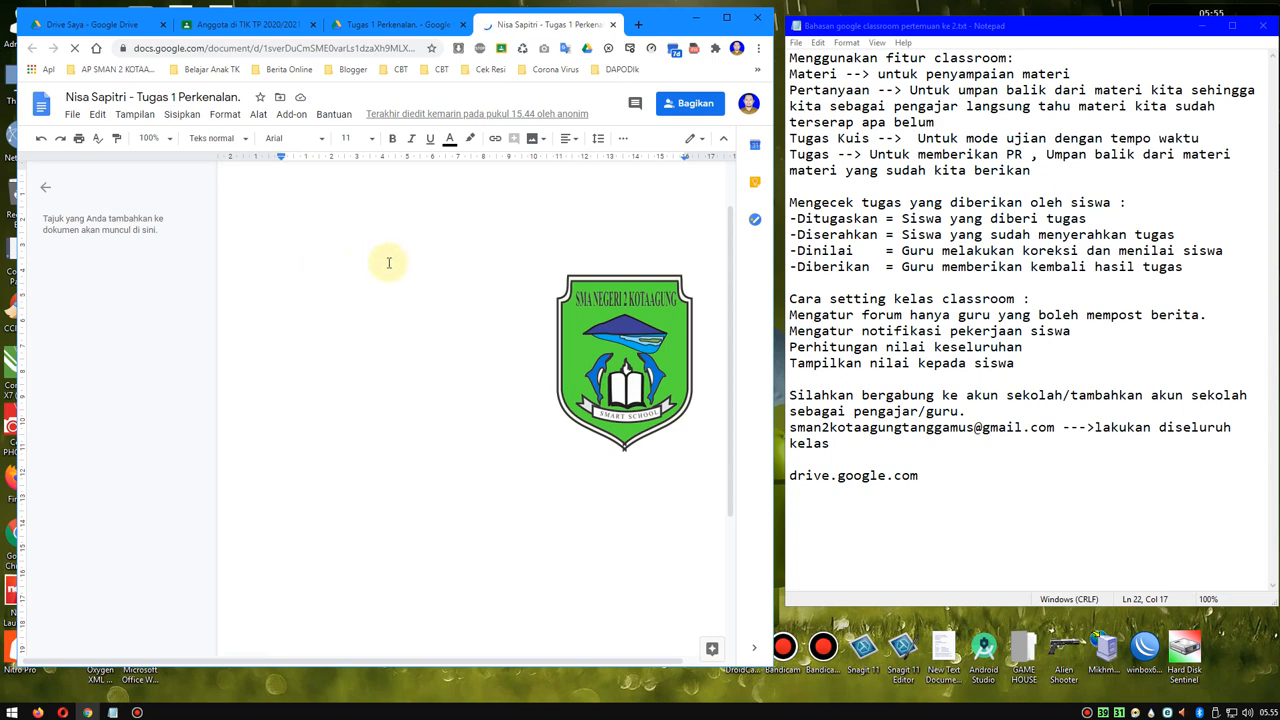
click(397, 33)
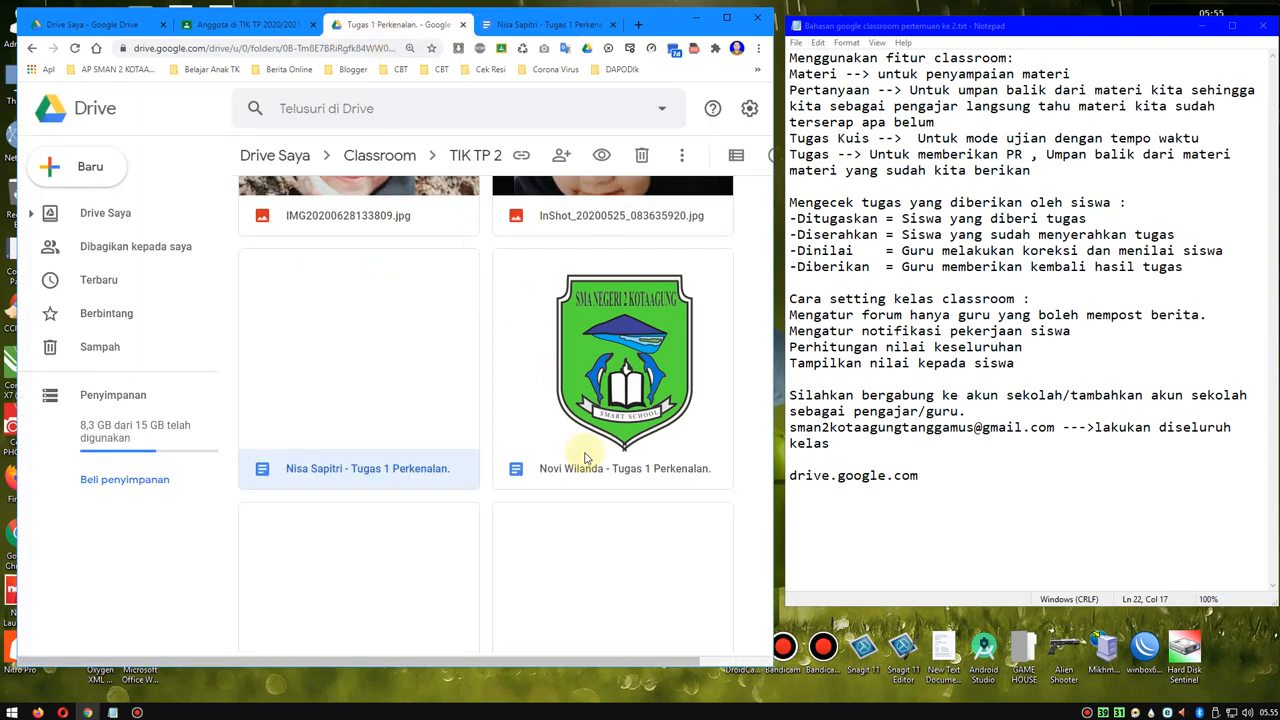
scroll(590, 468, down, 3)
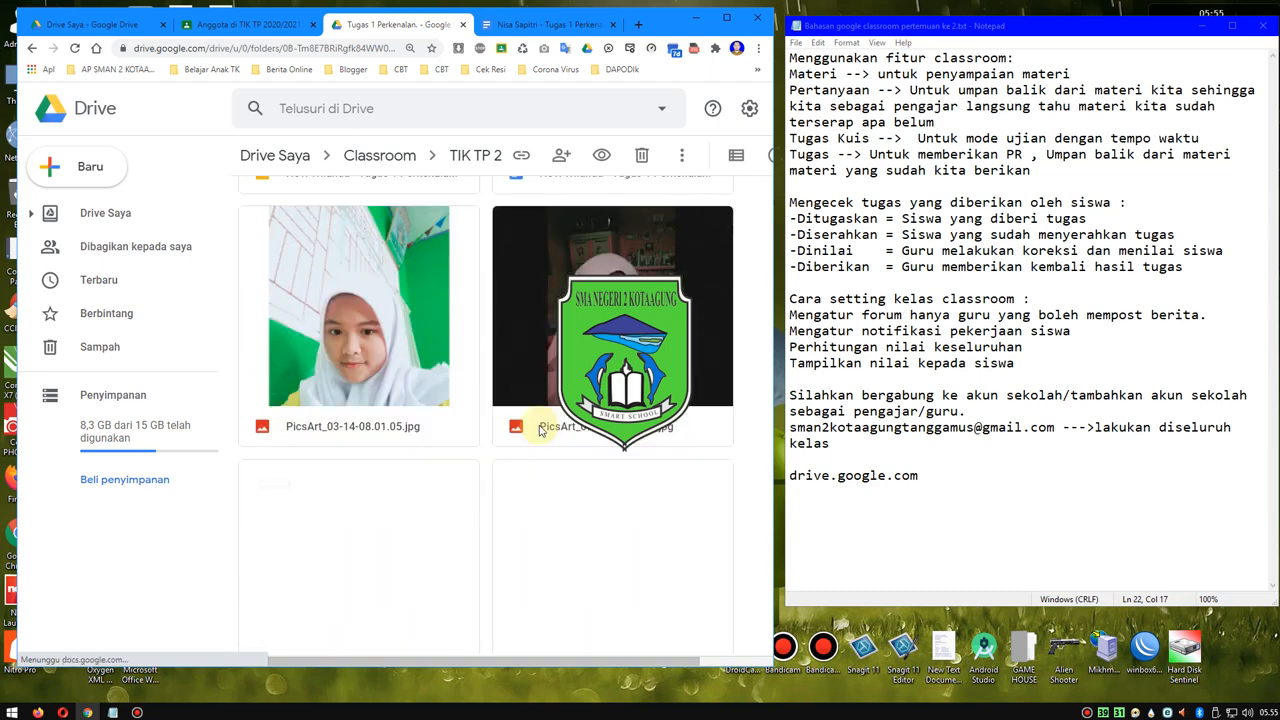
scroll(540, 430, up, 1)
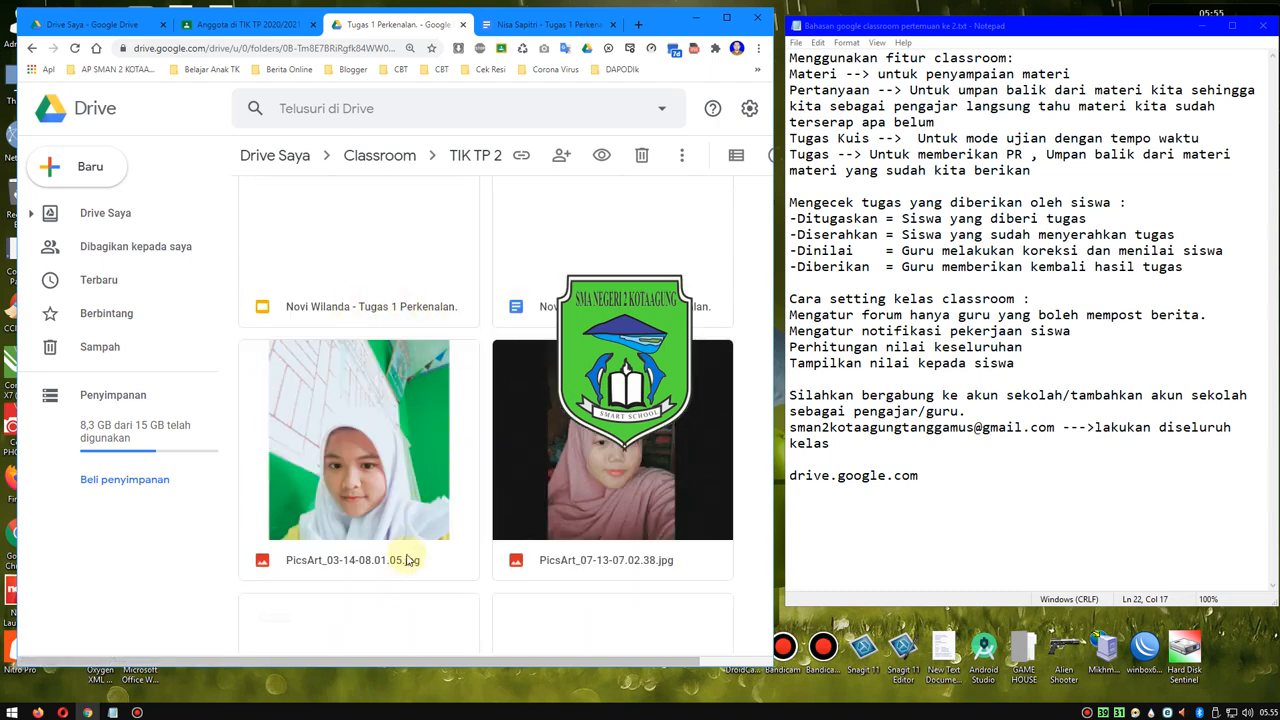
double_click(583, 307)
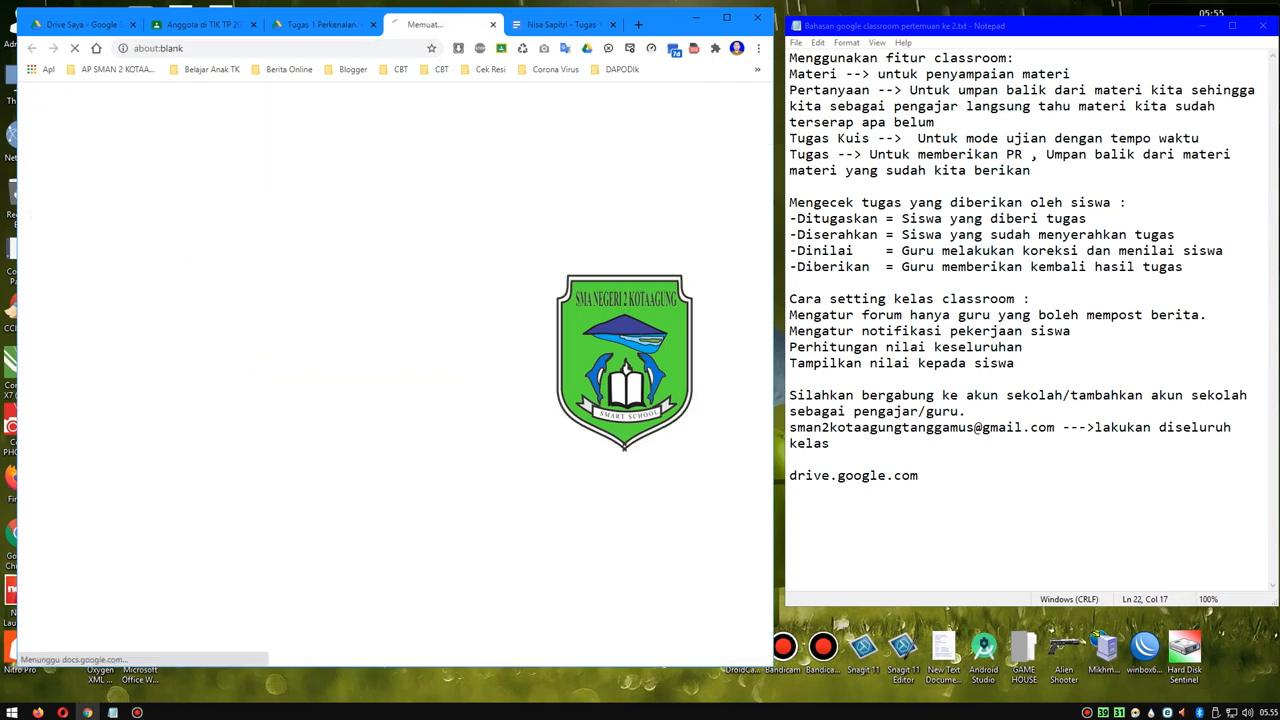
click(550, 24)
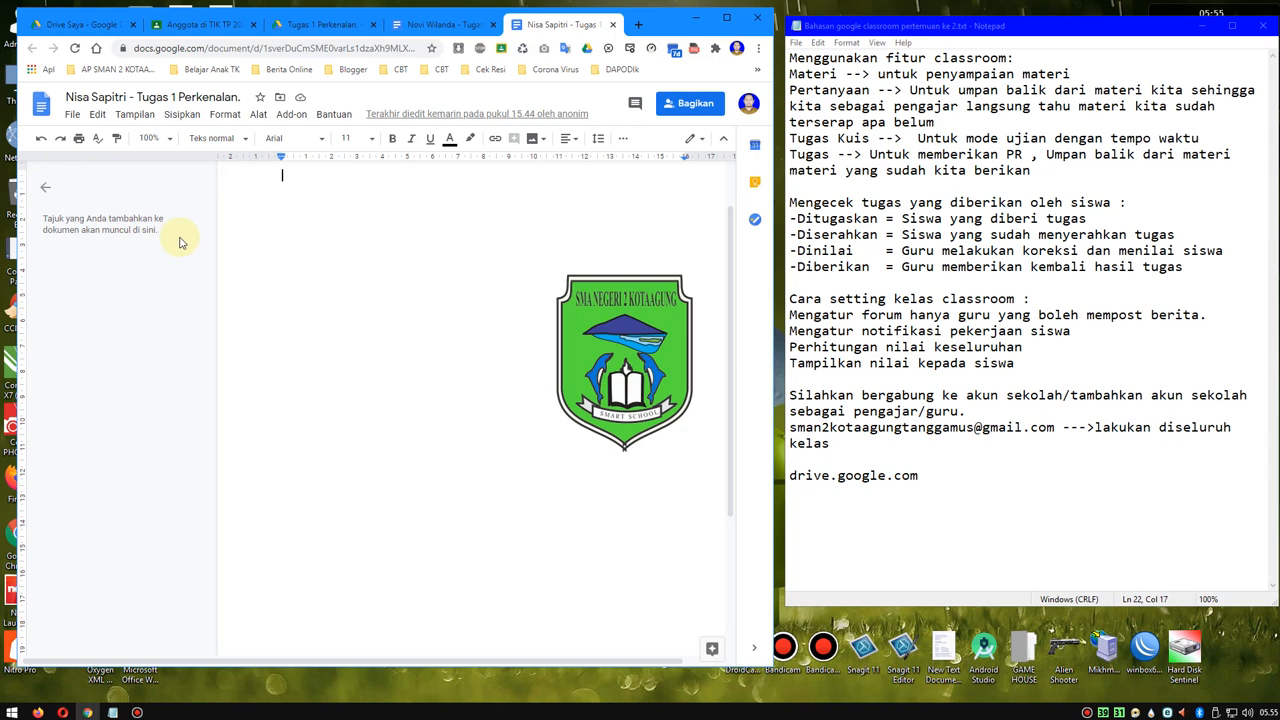
click(432, 24)
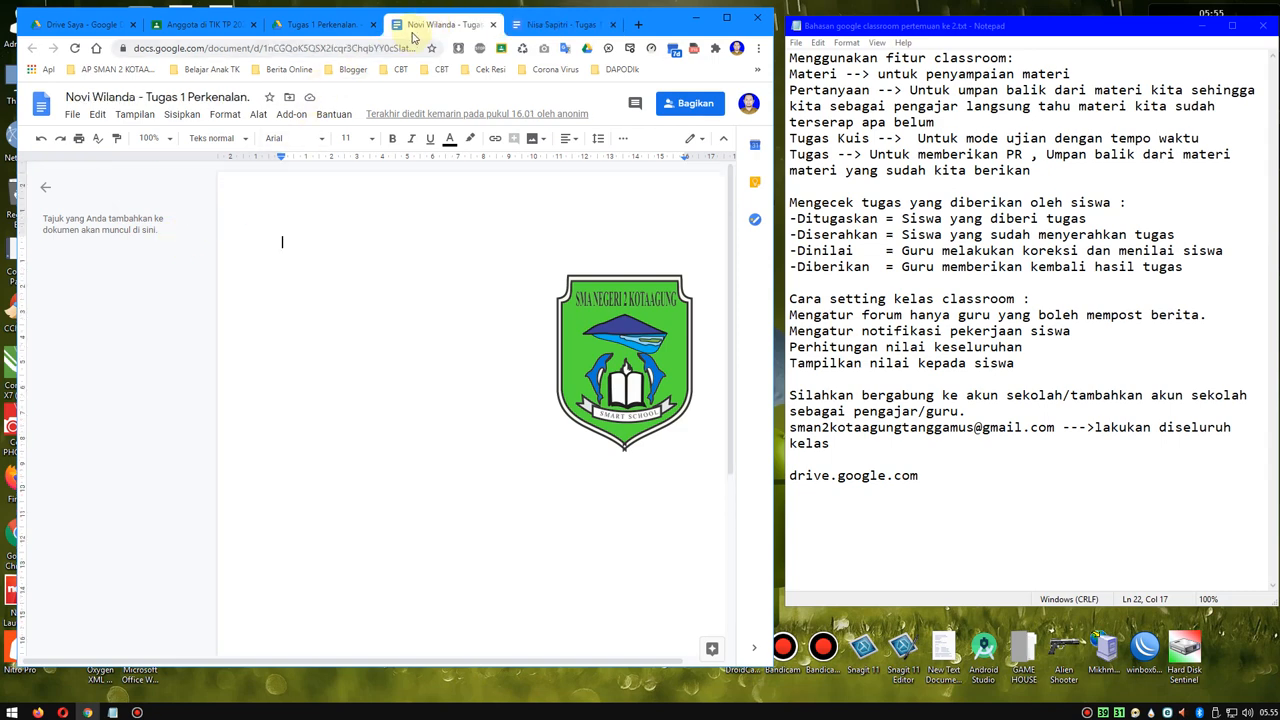
click(492, 24)
click(494, 25)
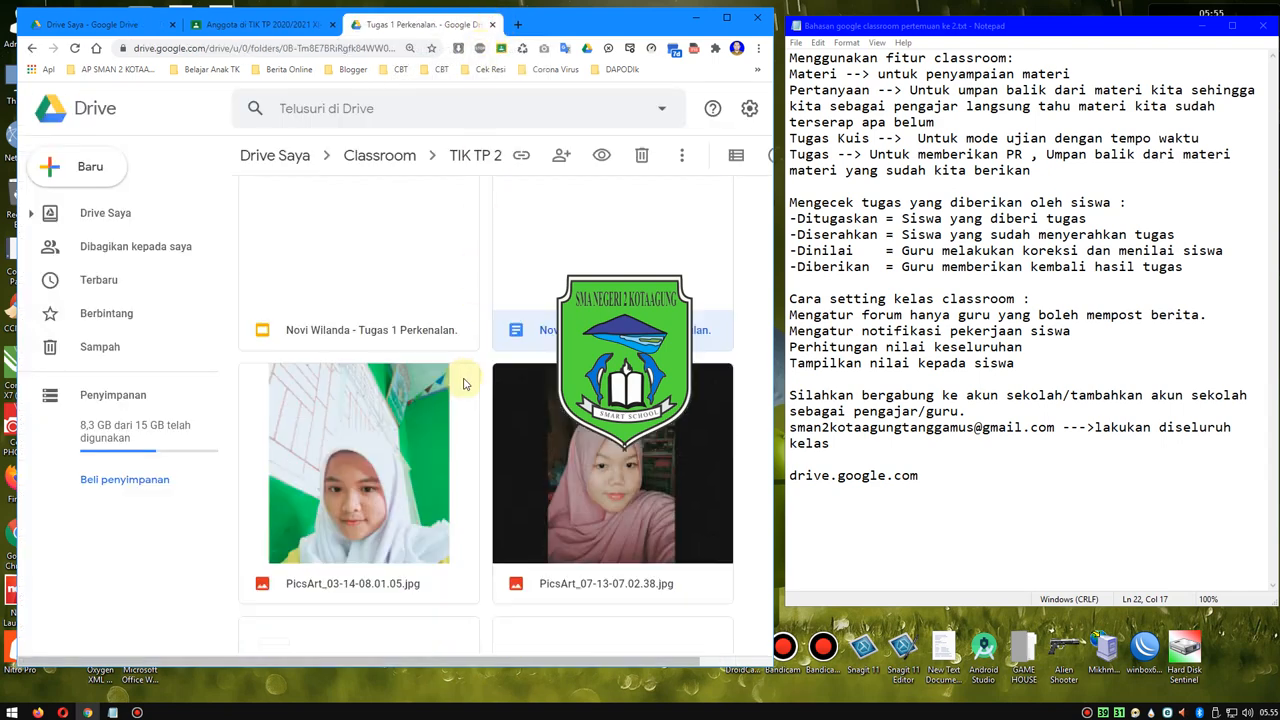
- Look through the remaining submitted files in the Tugas 1 Perkenalan folder and return to the Classroom folder
scroll(463, 386, down, 3)
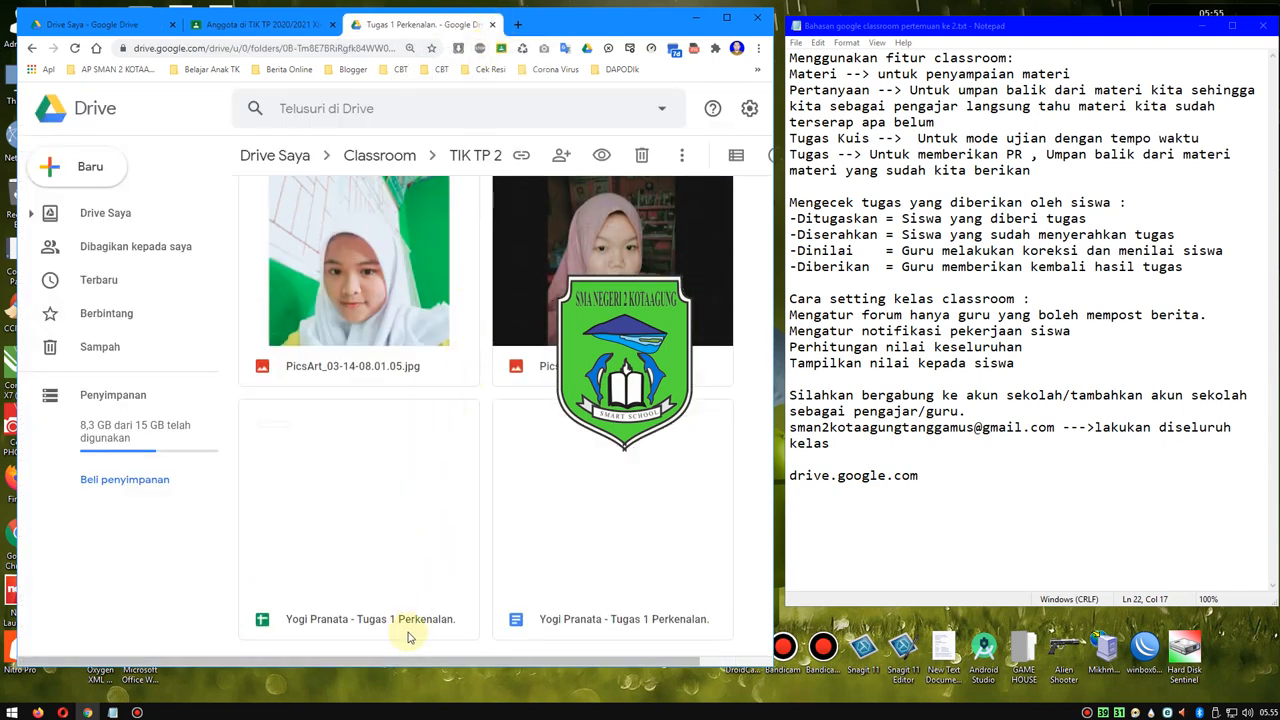
scroll(526, 608, up, 1)
scroll(526, 607, down, 1)
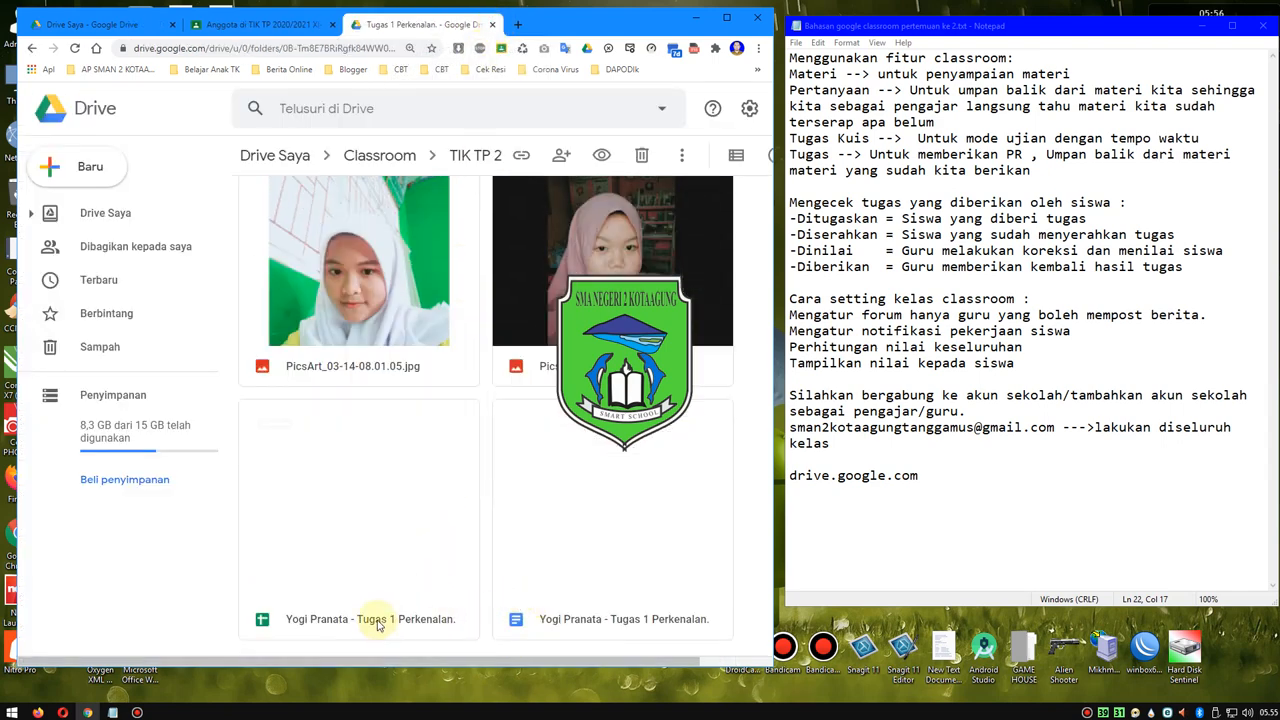
scroll(470, 564, up, 3)
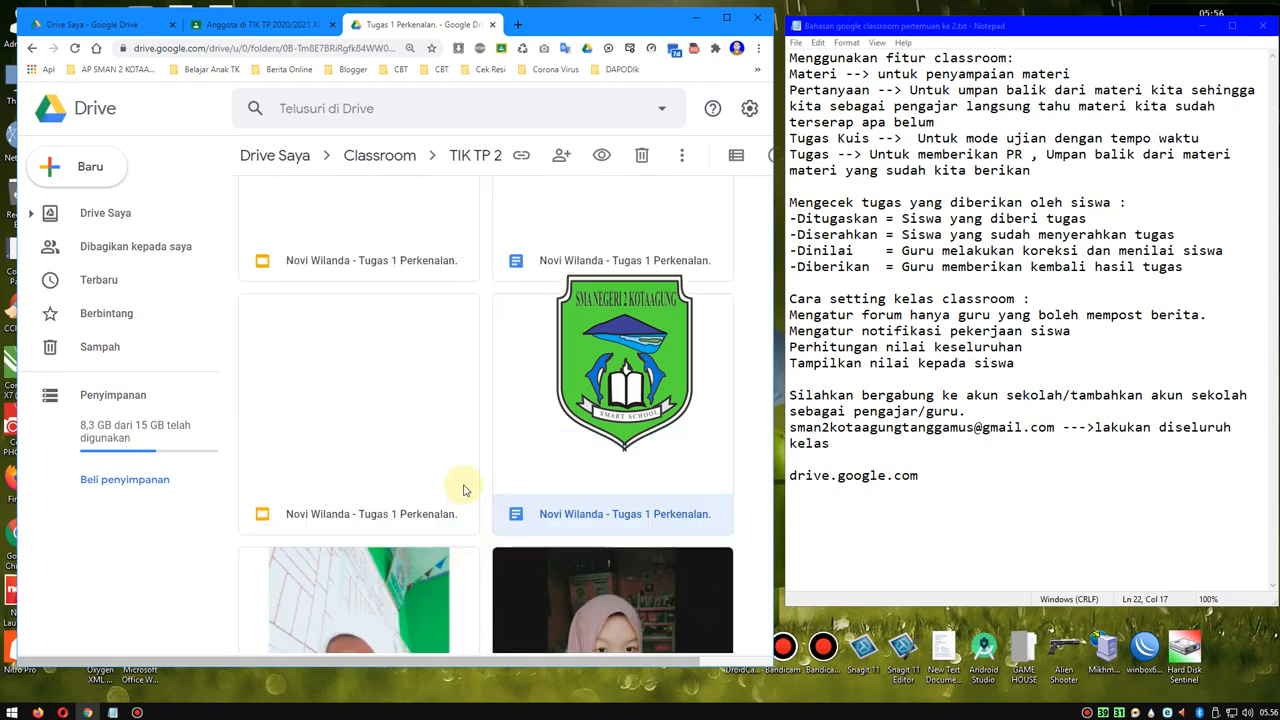
click(32, 48)
click(32, 48)
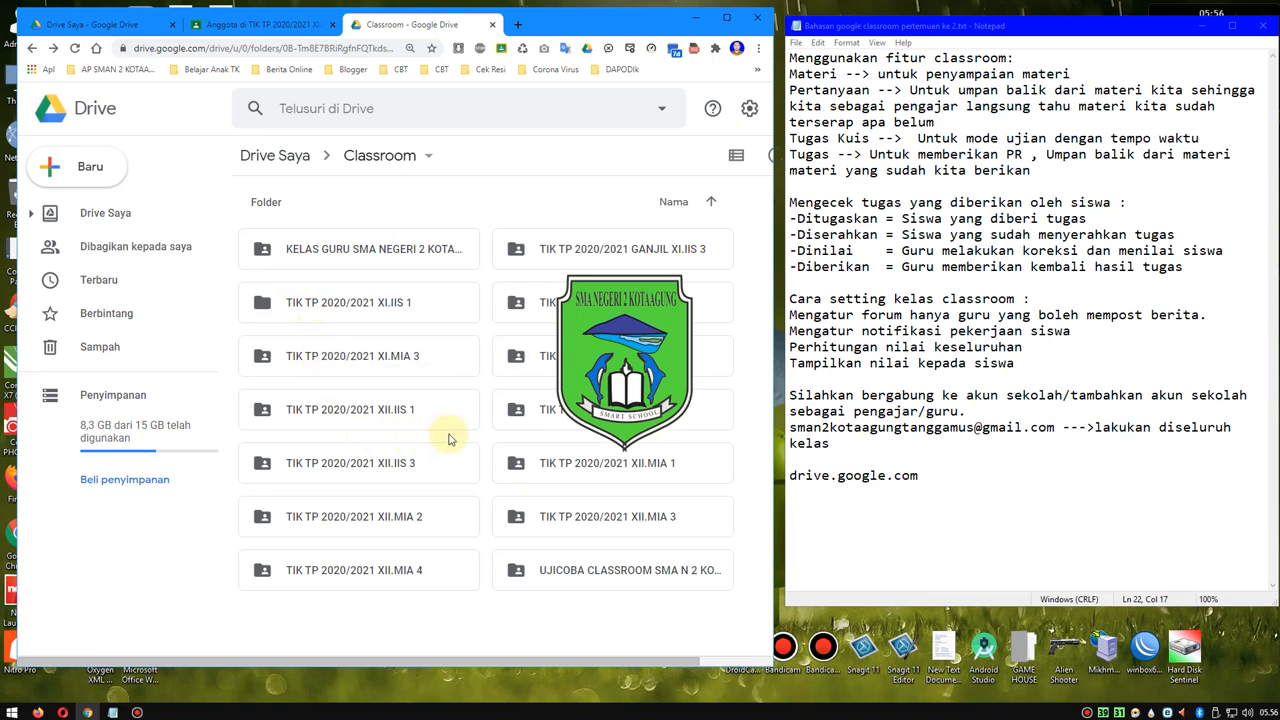
- View the submissions in the Tugas 1 Perkenalan folder of TIK TP 2020/2021 XII.MIA 1 and return to the Classroom folder
double_click(630, 465)
double_click(308, 257)
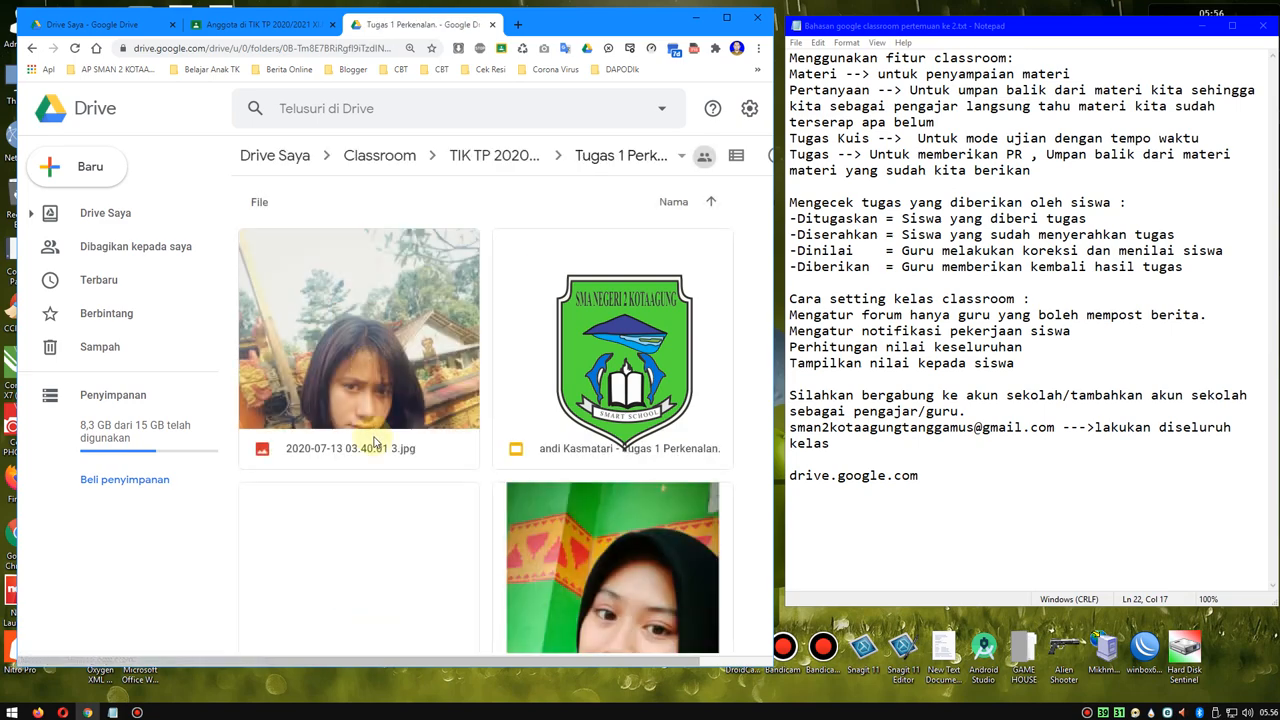
scroll(375, 443, down, 2)
scroll(377, 443, down, 8)
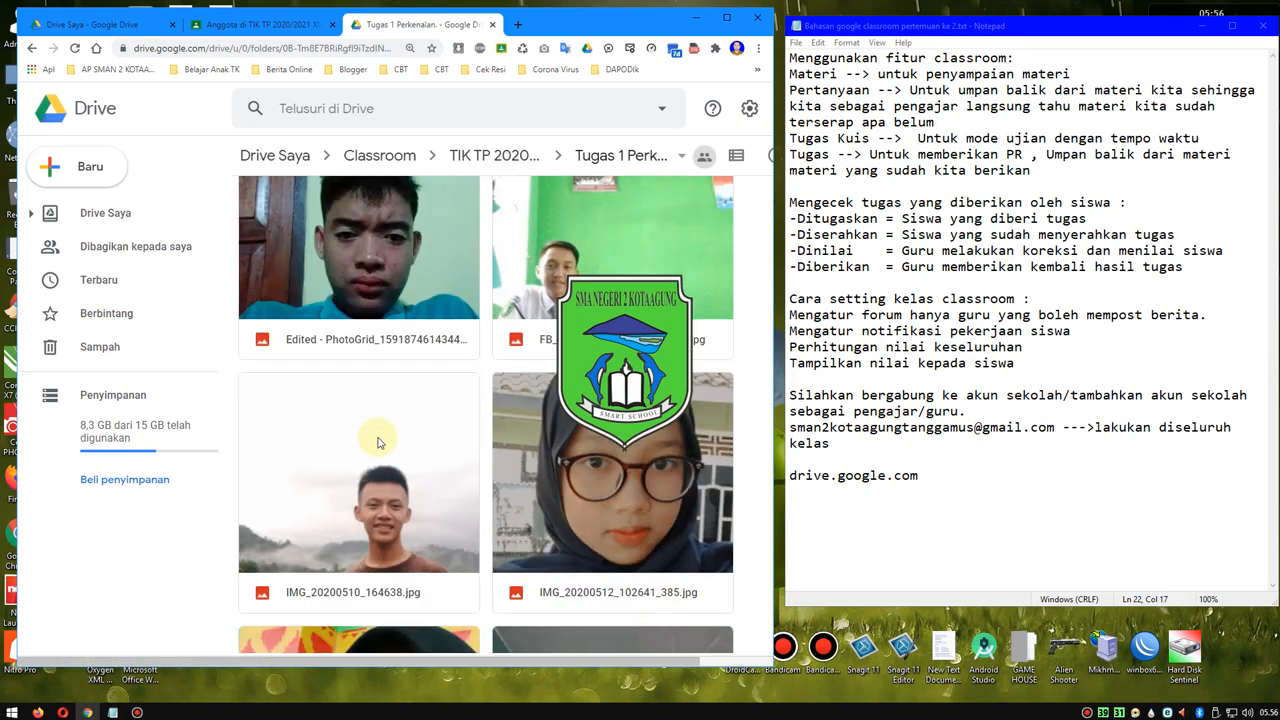
scroll(385, 430, down, 10)
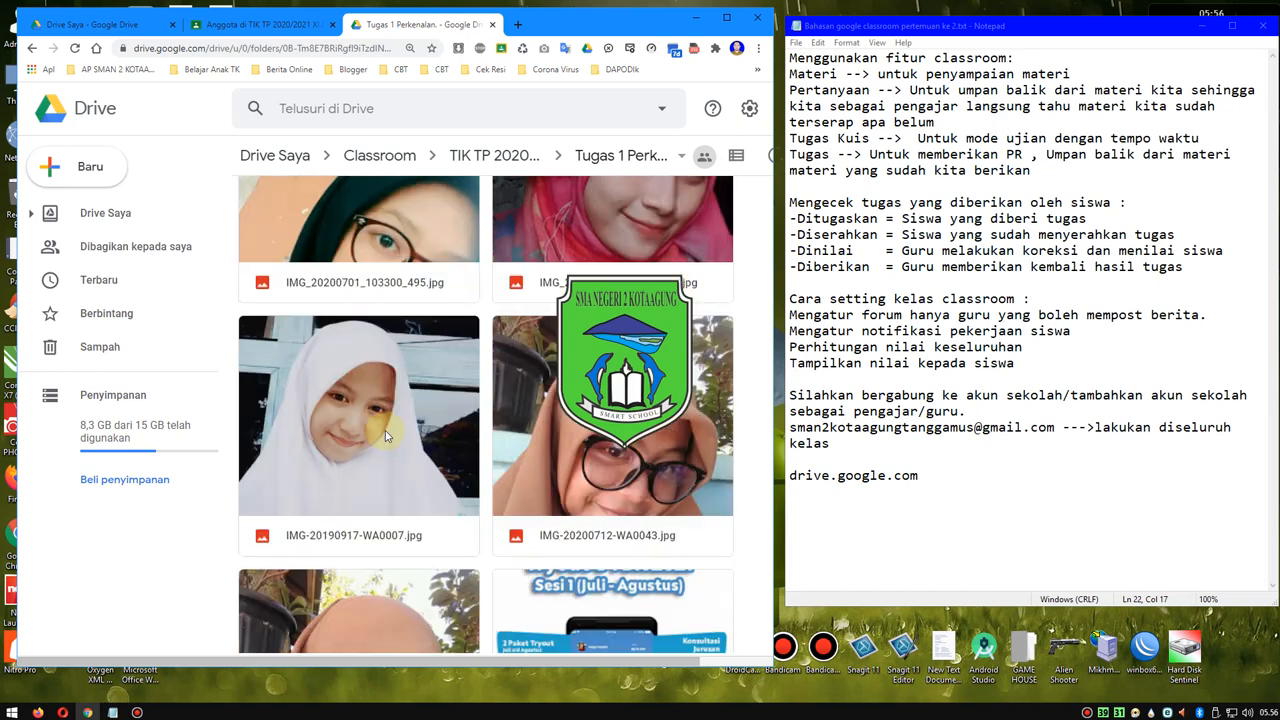
click(31, 48)
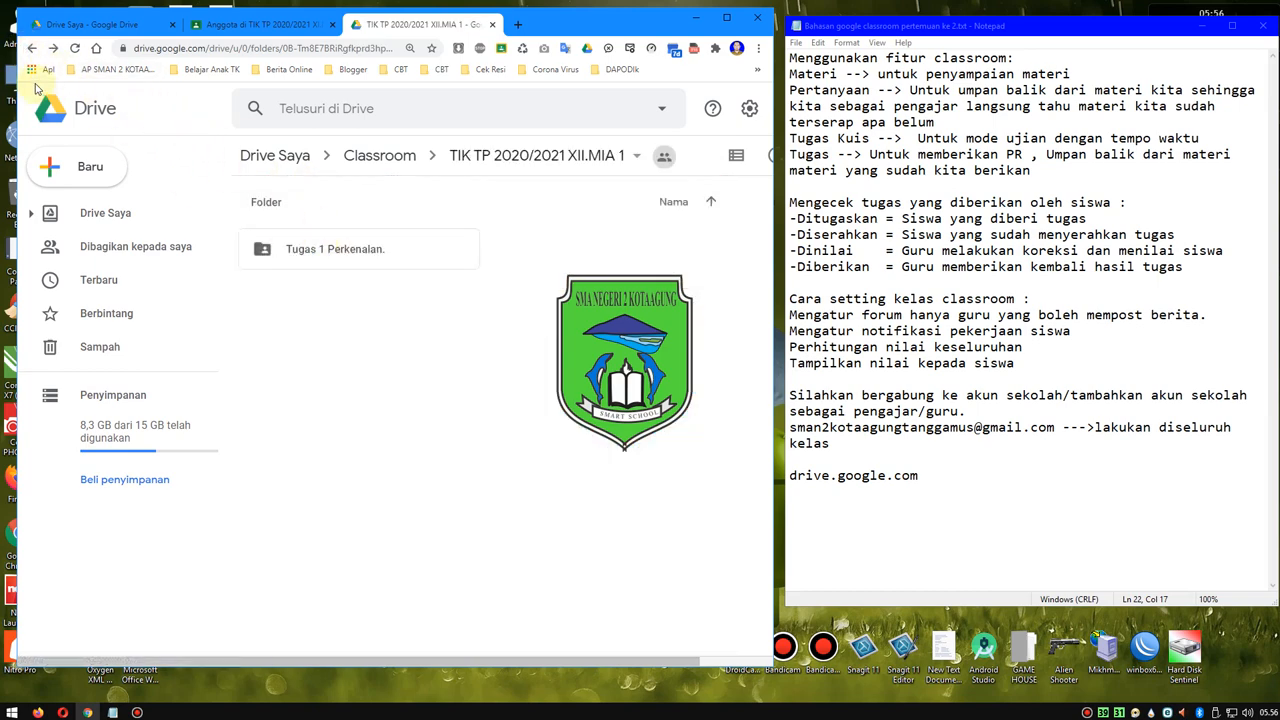
click(31, 48)
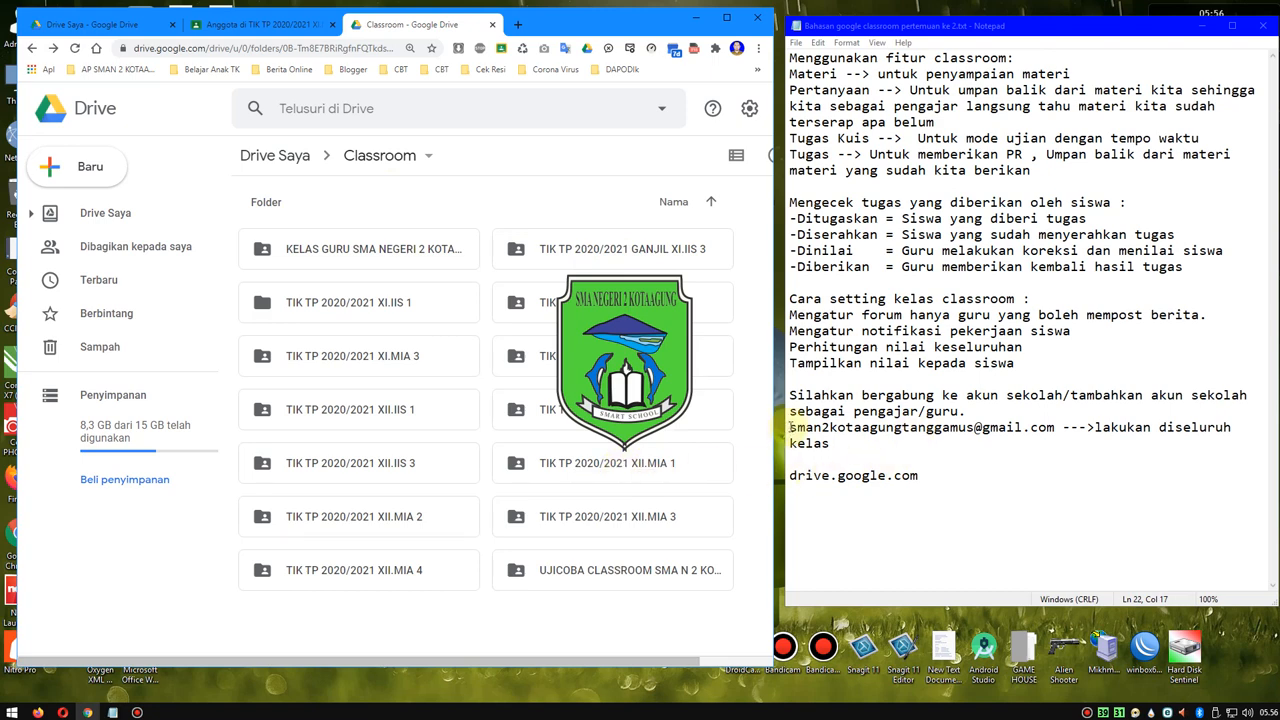
- In the Notepad notes, copy the school account's e-mail address onto a new line below drive.google.com
drag(790, 427, 1055, 427)
key(ctrl+c)
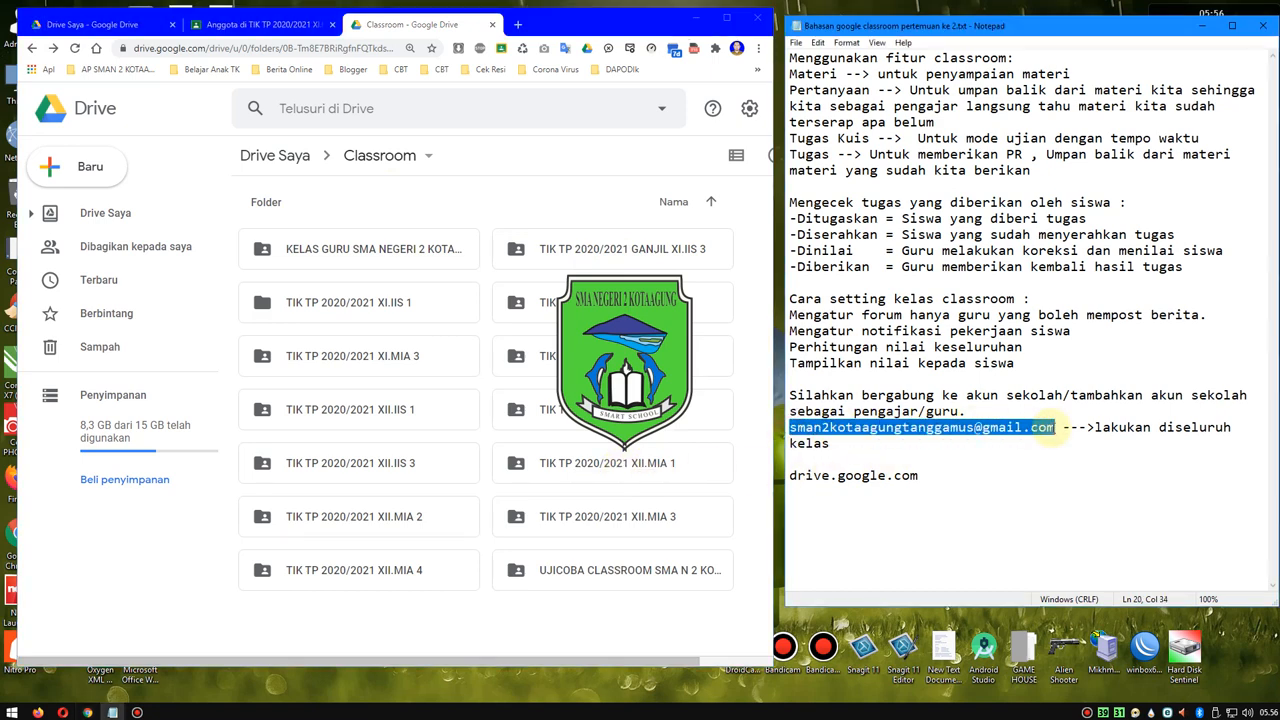
click(932, 474)
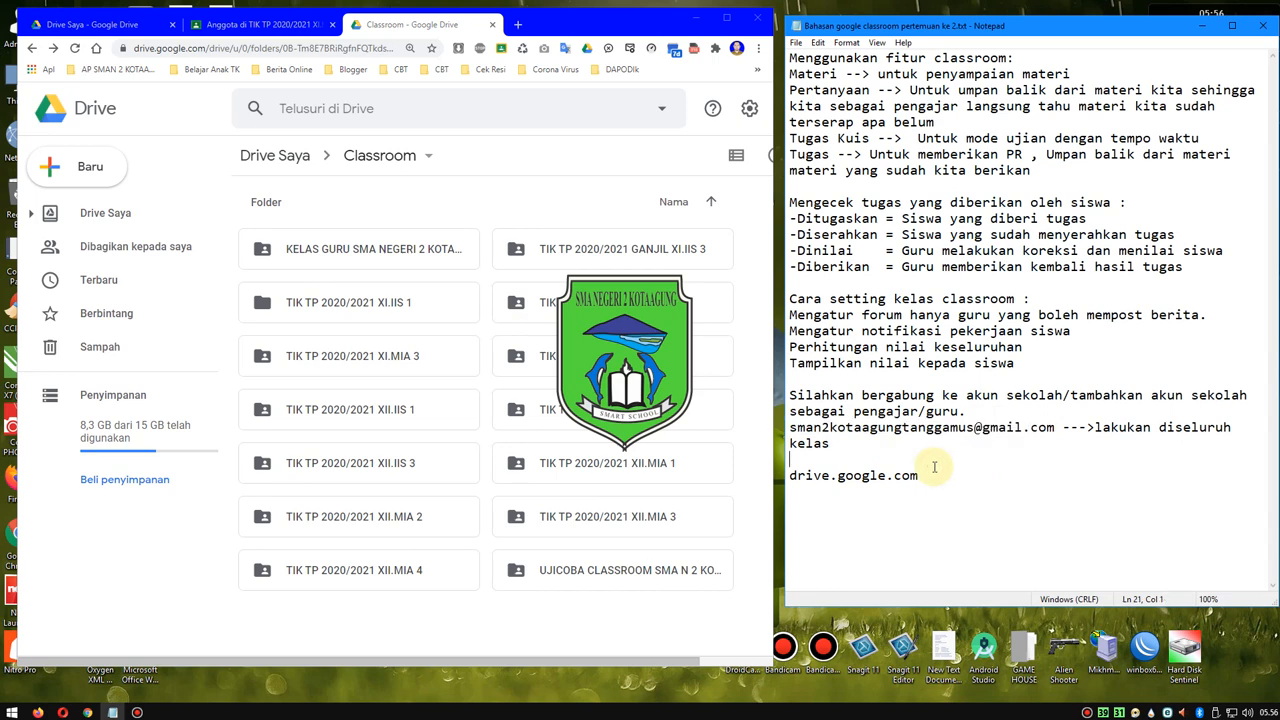
key(Return)
key(ctrl+v)
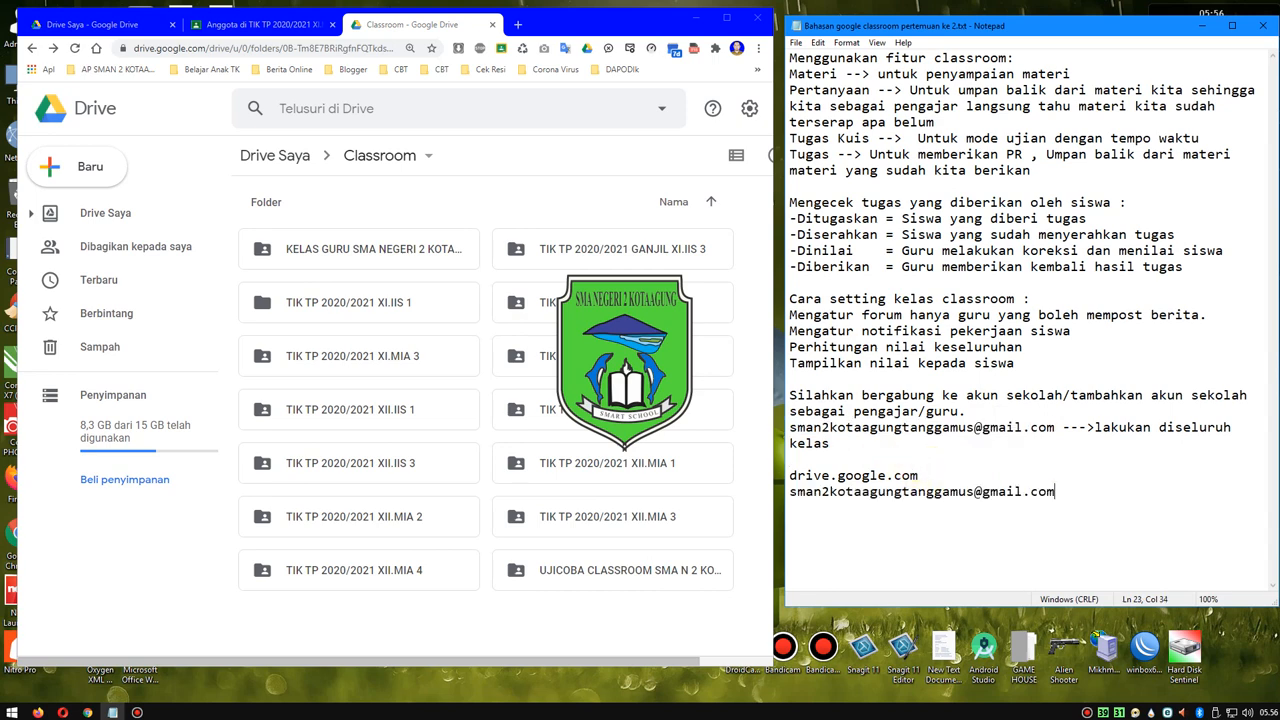
- Back in Google Drive, start sharing the TIK TP 2020/2021 XII.MIA 1 folder and add the school account's e-mail as recipient
click(548, 466)
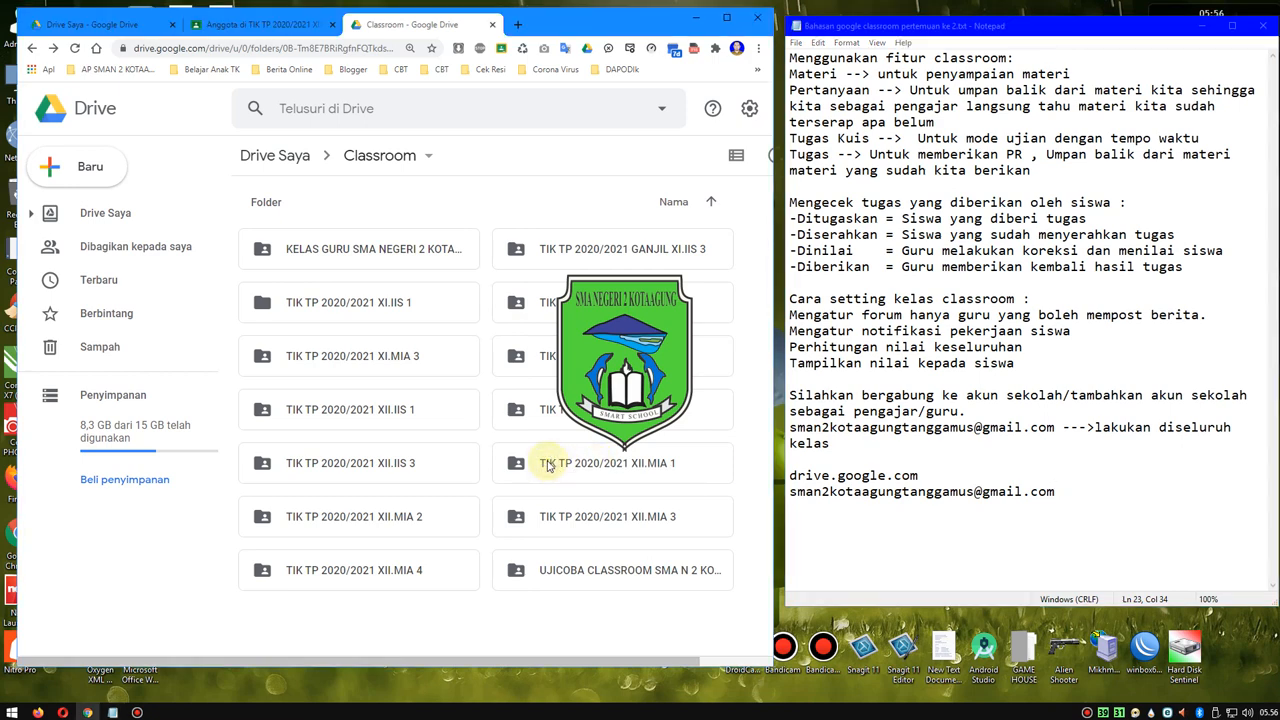
right_click(548, 466)
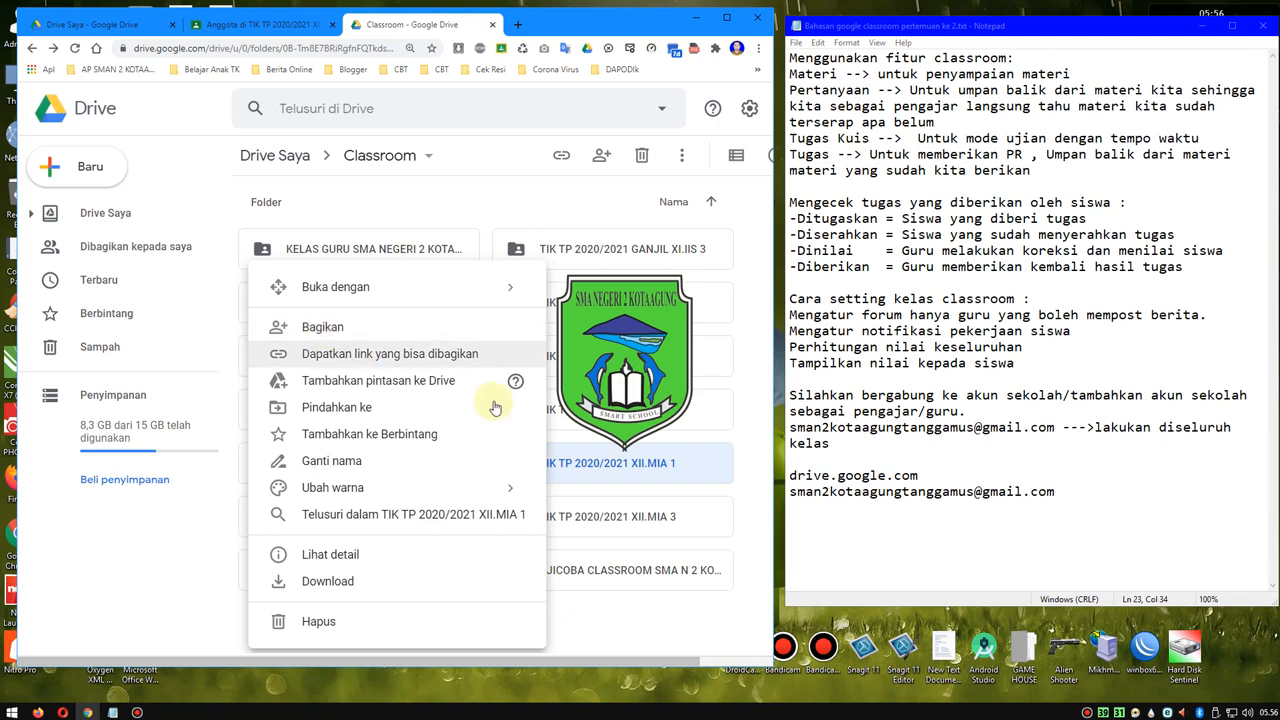
click(755, 458)
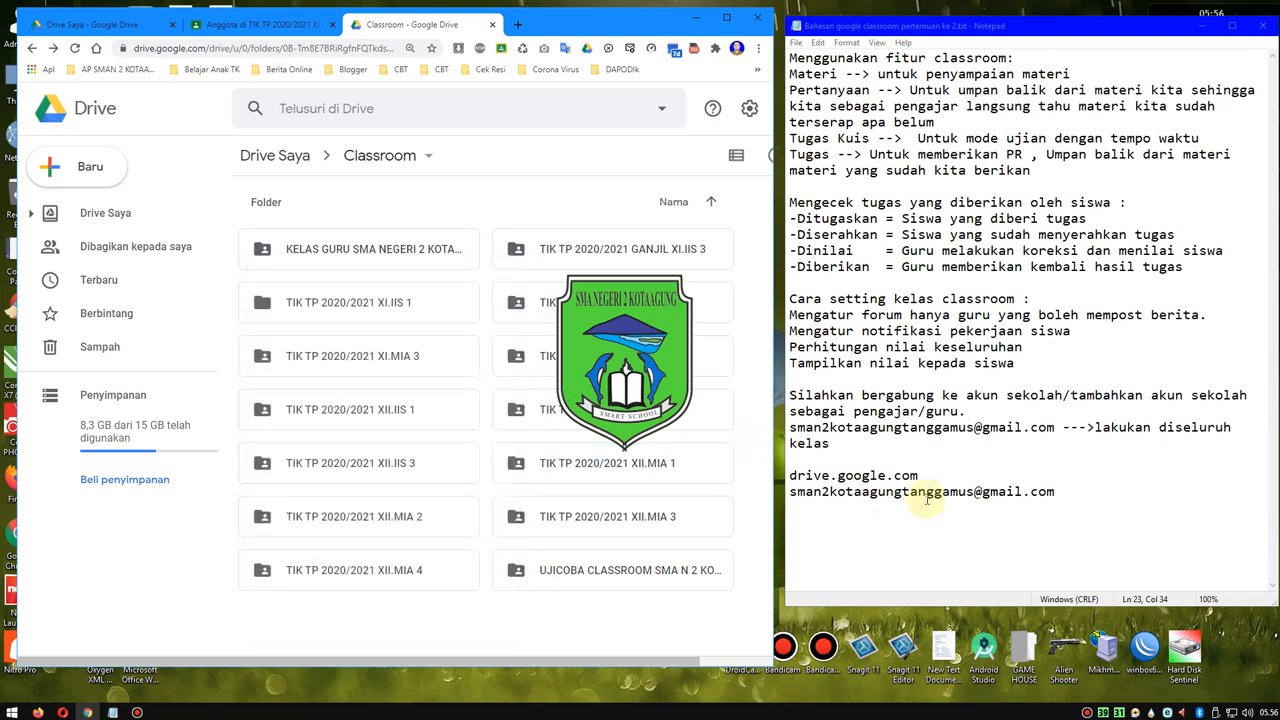
right_click(574, 466)
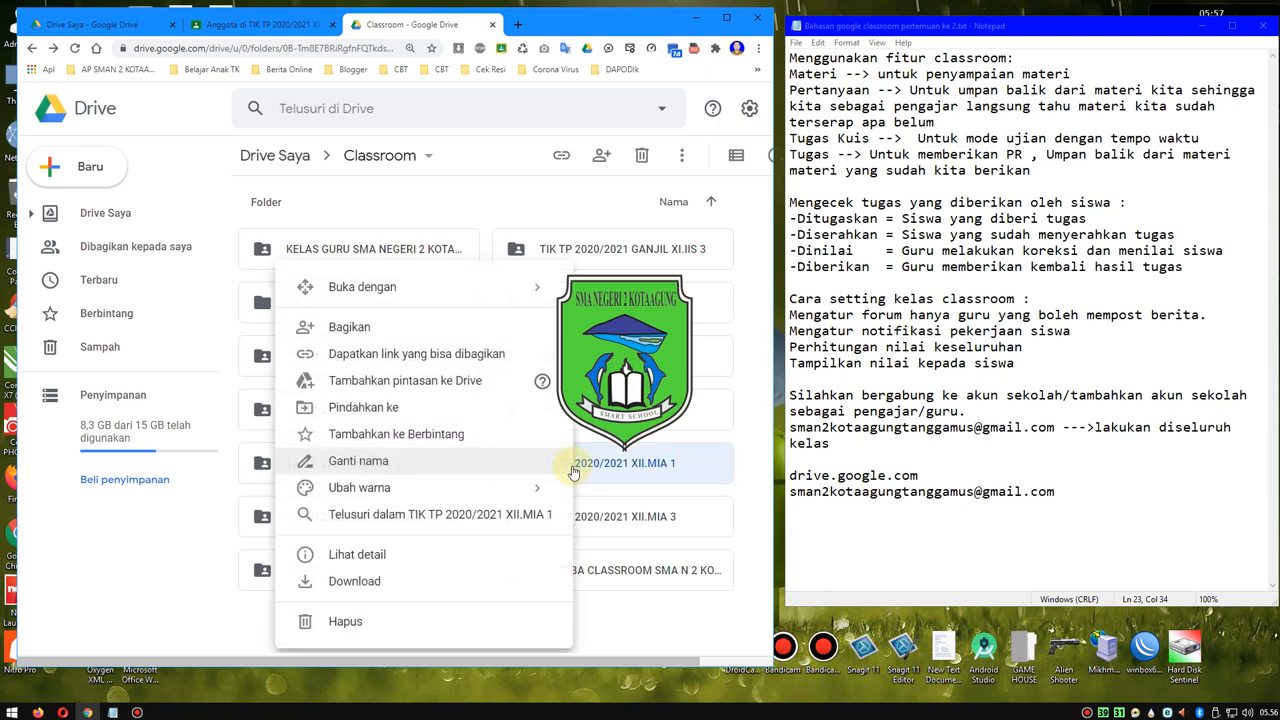
click(340, 328)
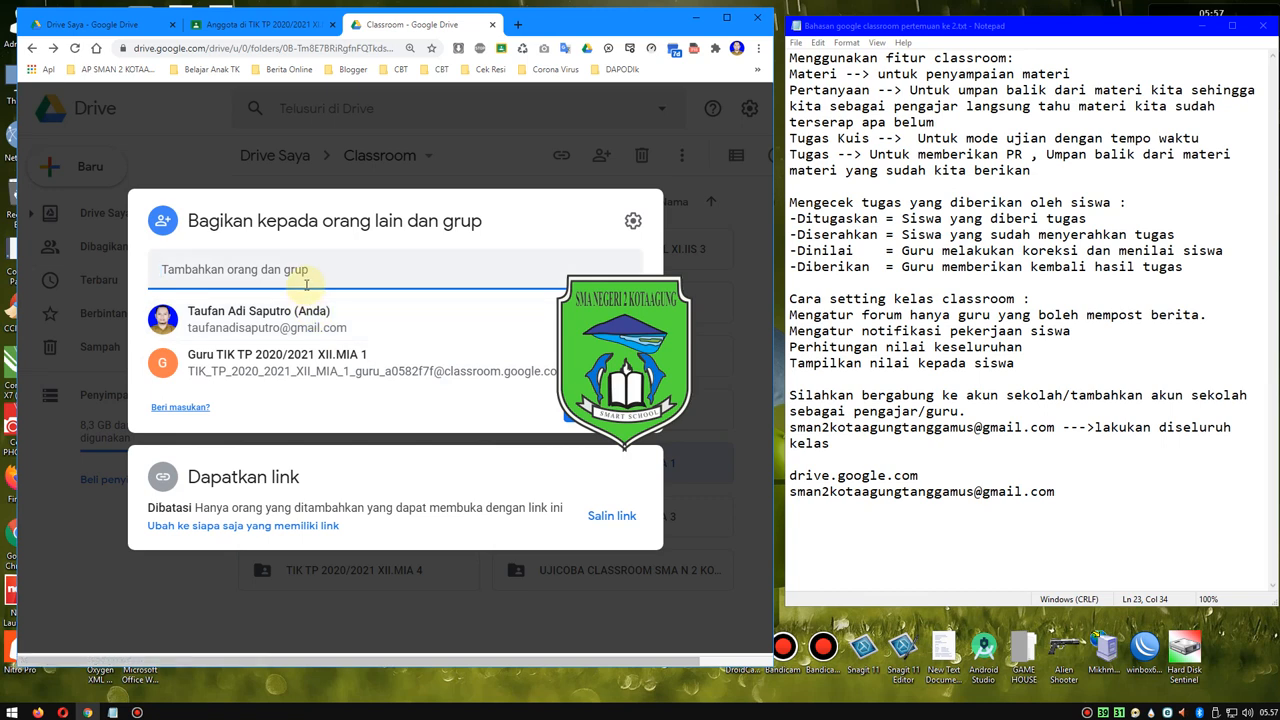
key(ctrl+v)
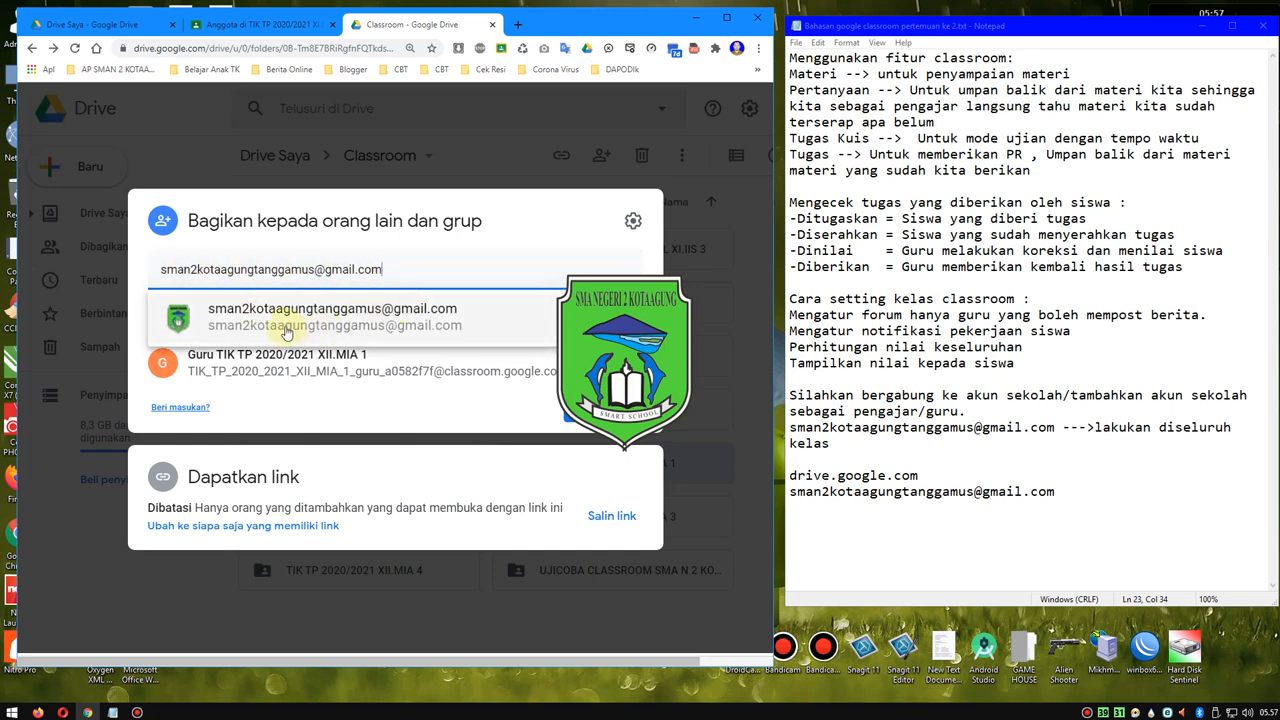
mouse_move(247, 323)
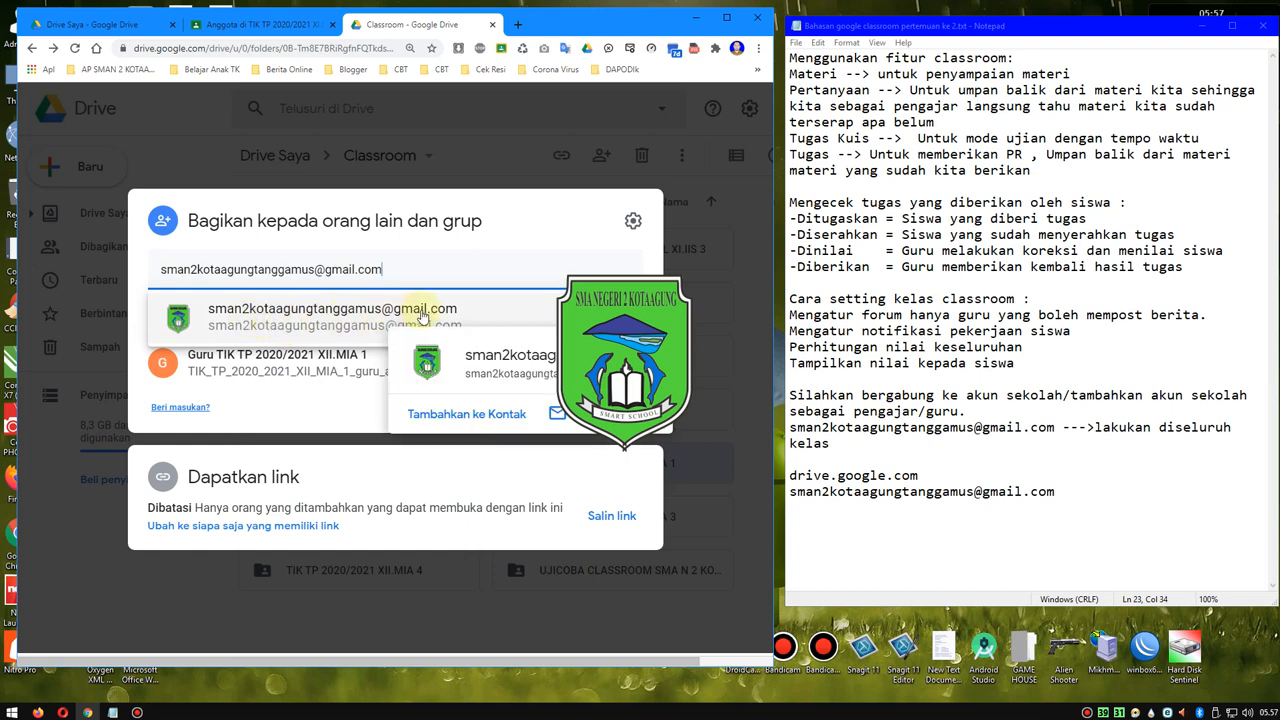
click(358, 322)
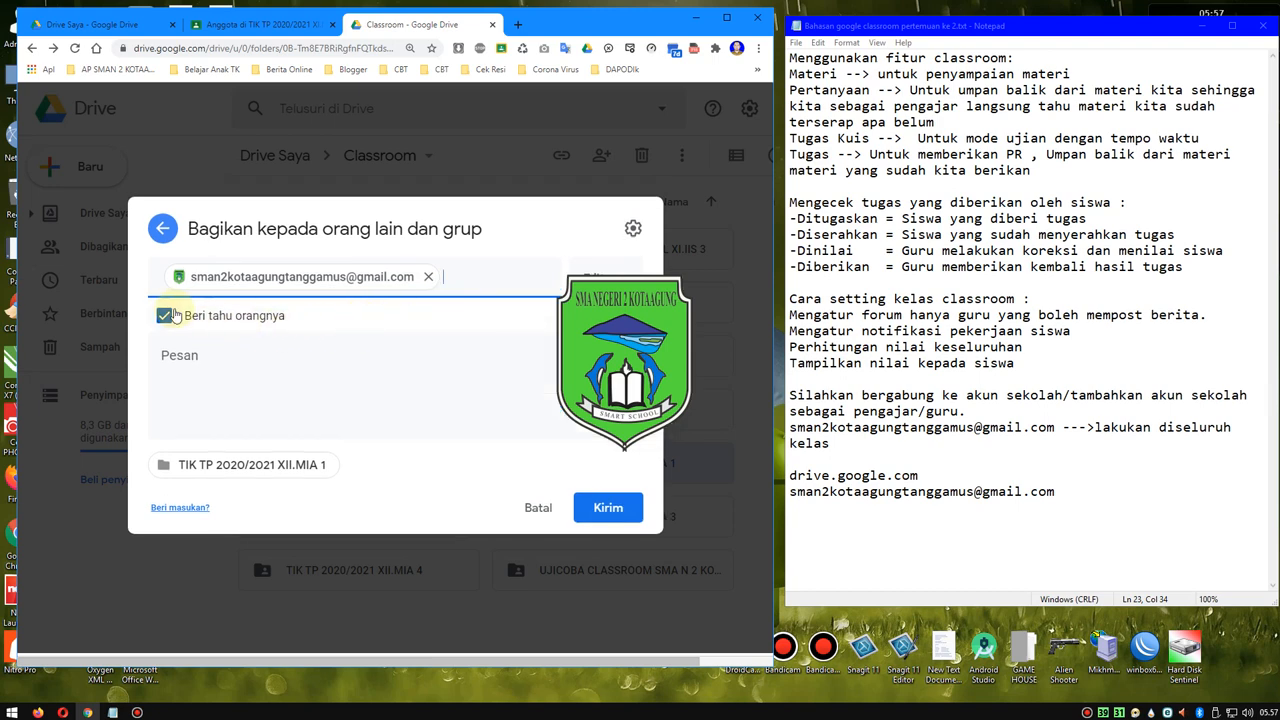
- Review the permission options, keep Editor access with Beri tahu orangnya enabled, and send the folder invitation without a message
click(620, 510)
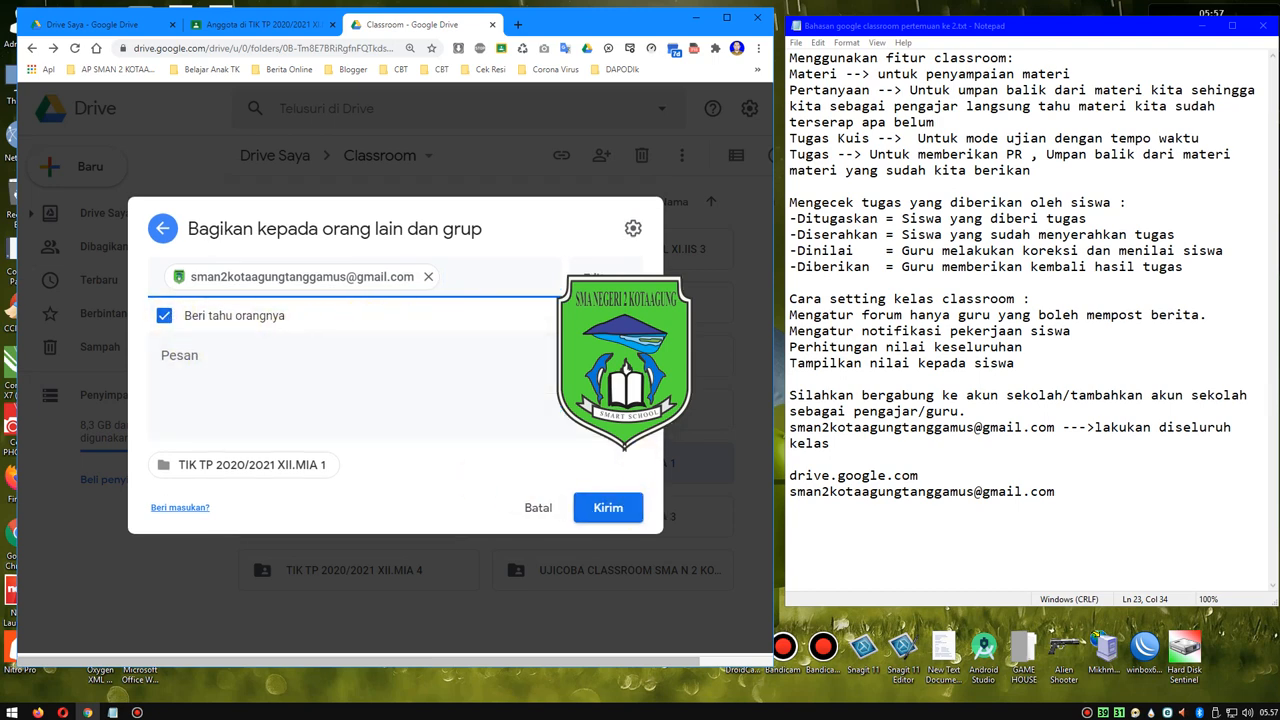
click(612, 272)
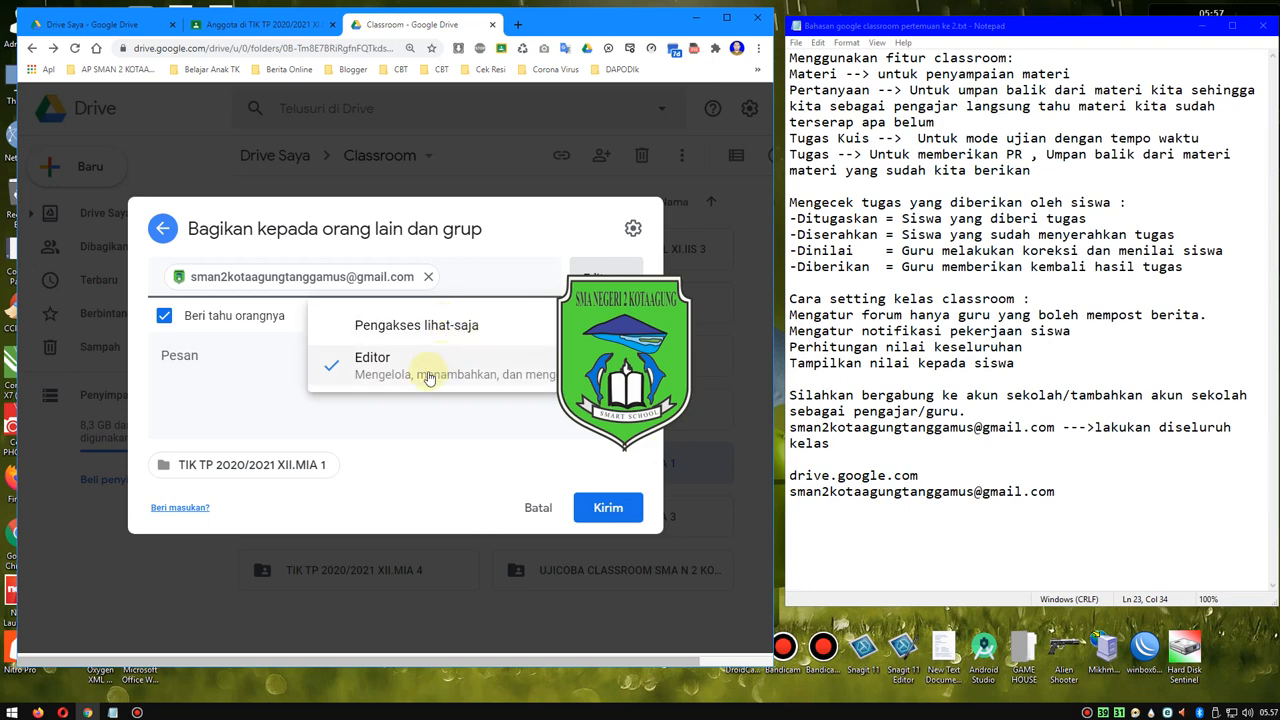
click(278, 378)
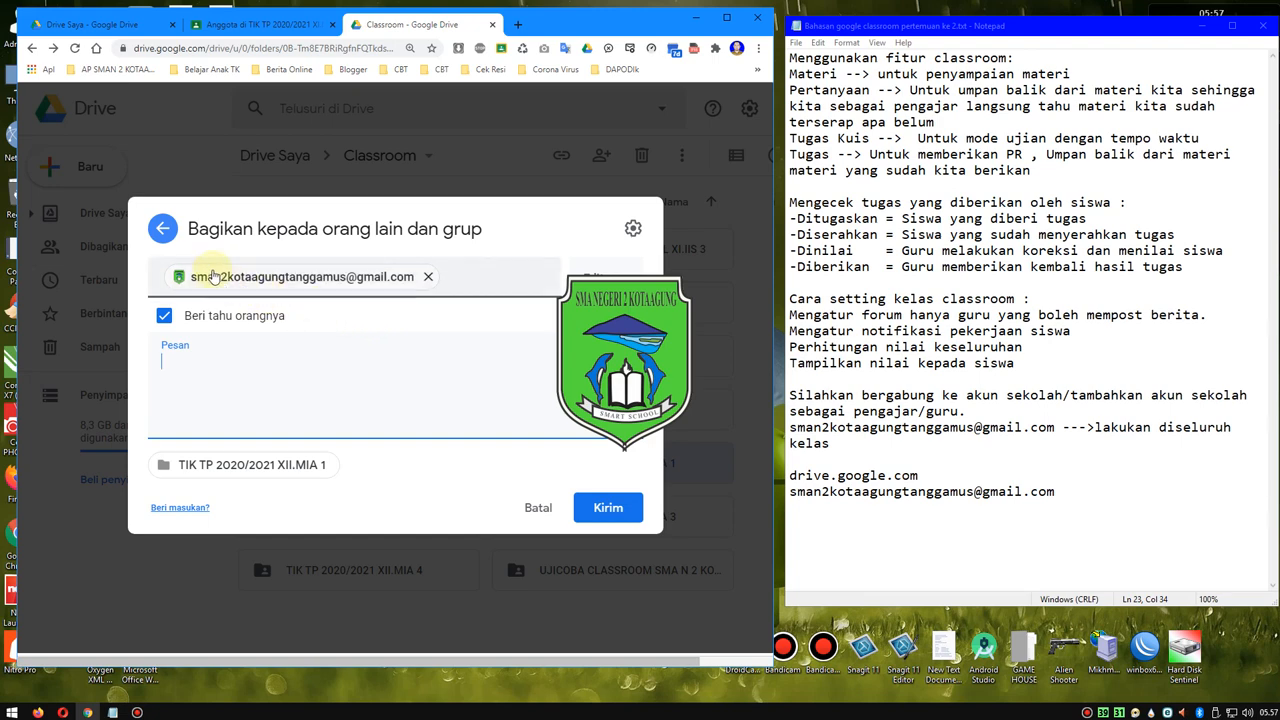
mouse_move(277, 286)
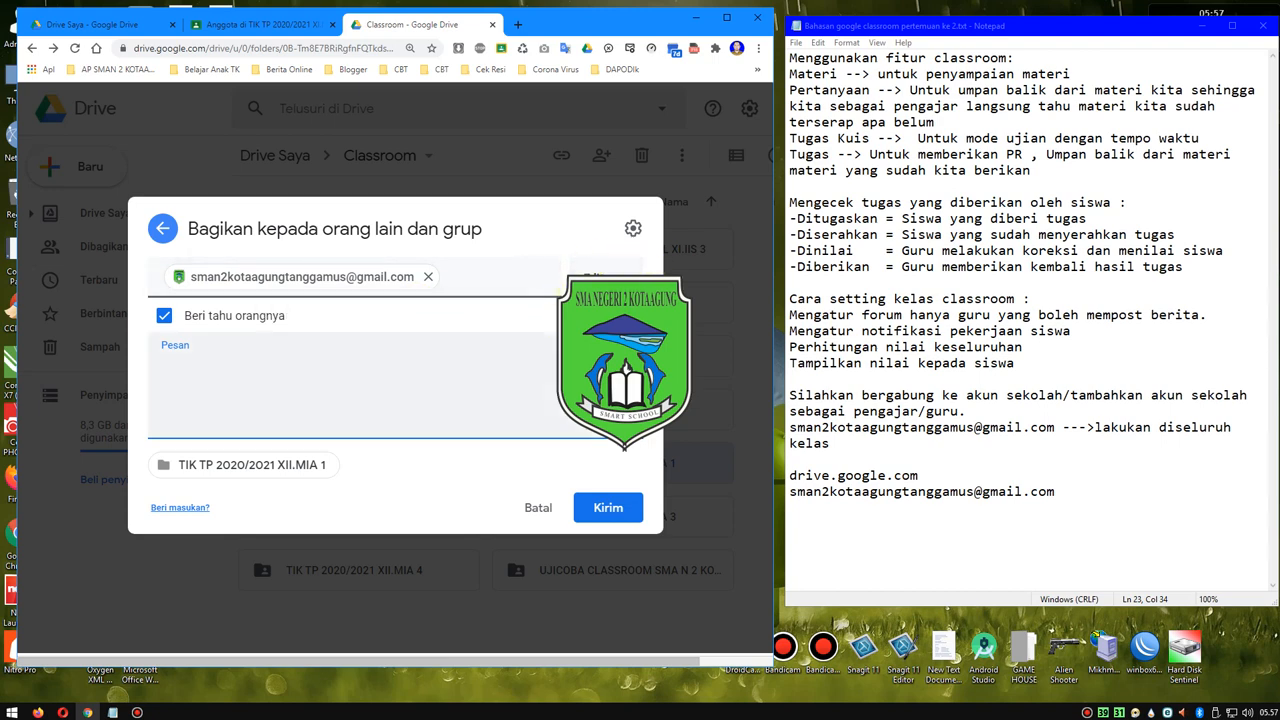
click(603, 518)
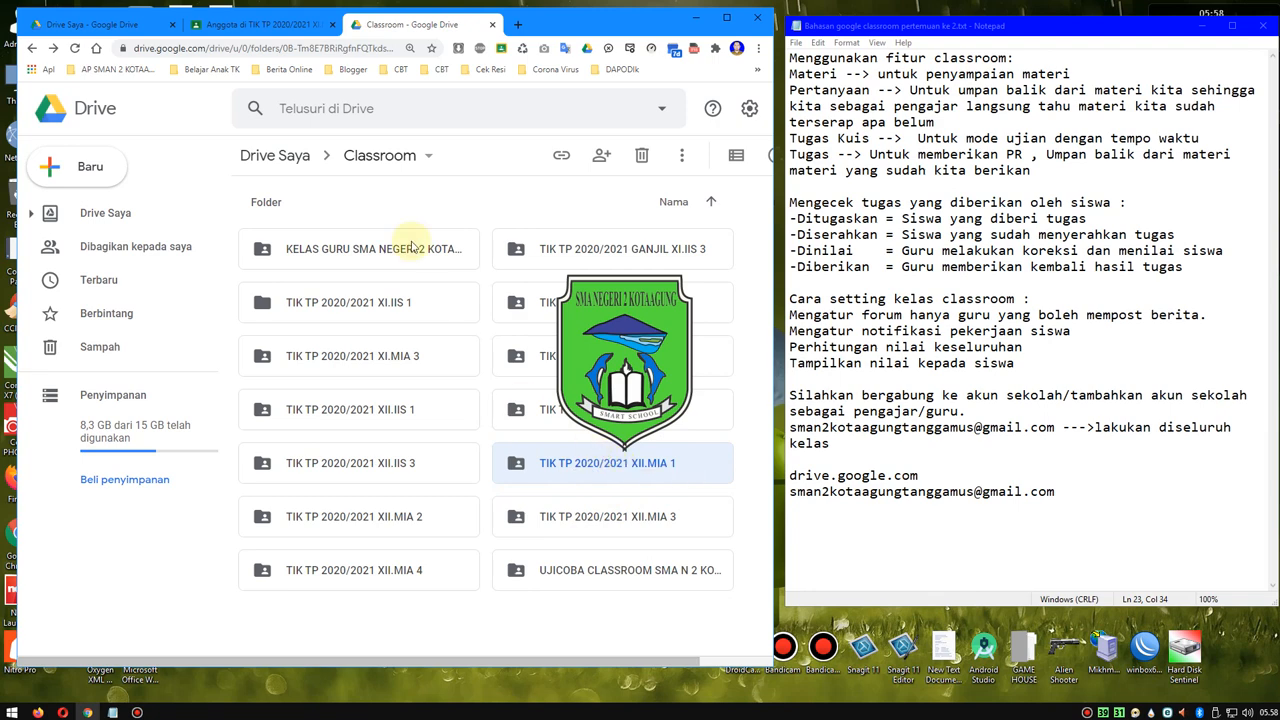
- Switch to the Classroom member list of TIK TP 2020/2021 XI.MIA 3 and check the school account's teacher invitation
click(286, 30)
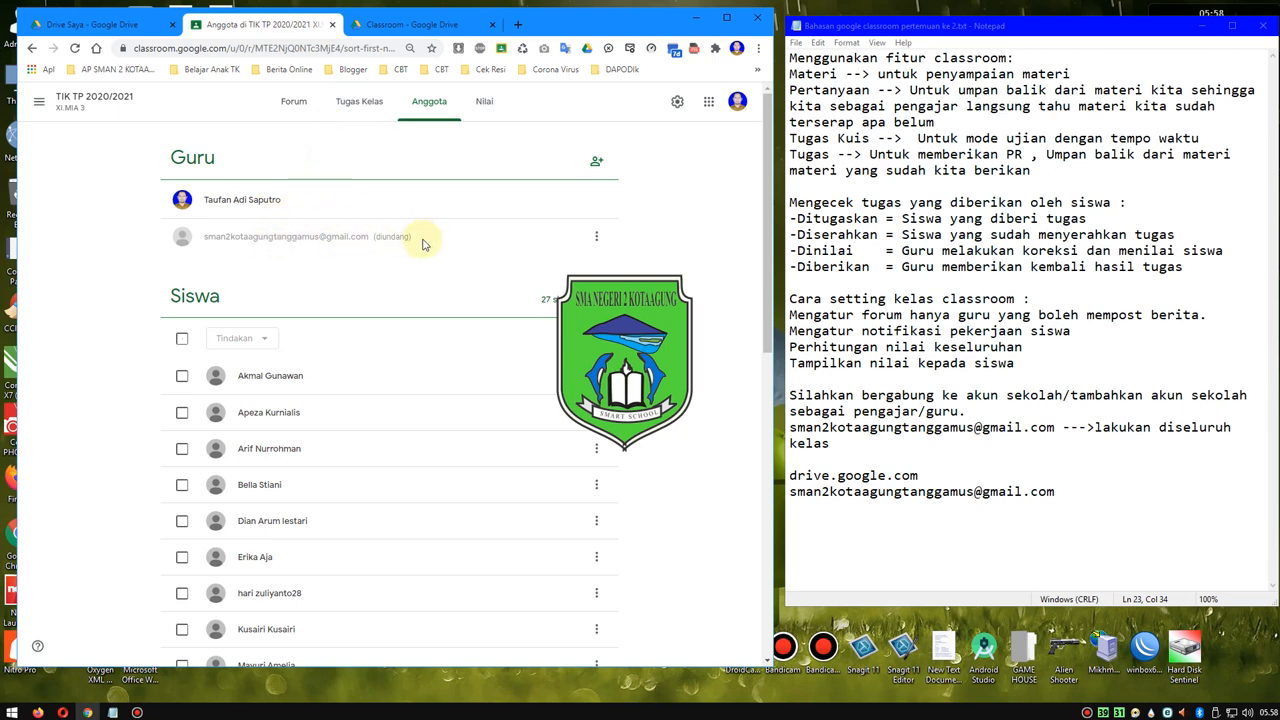
drag(421, 246, 196, 242)
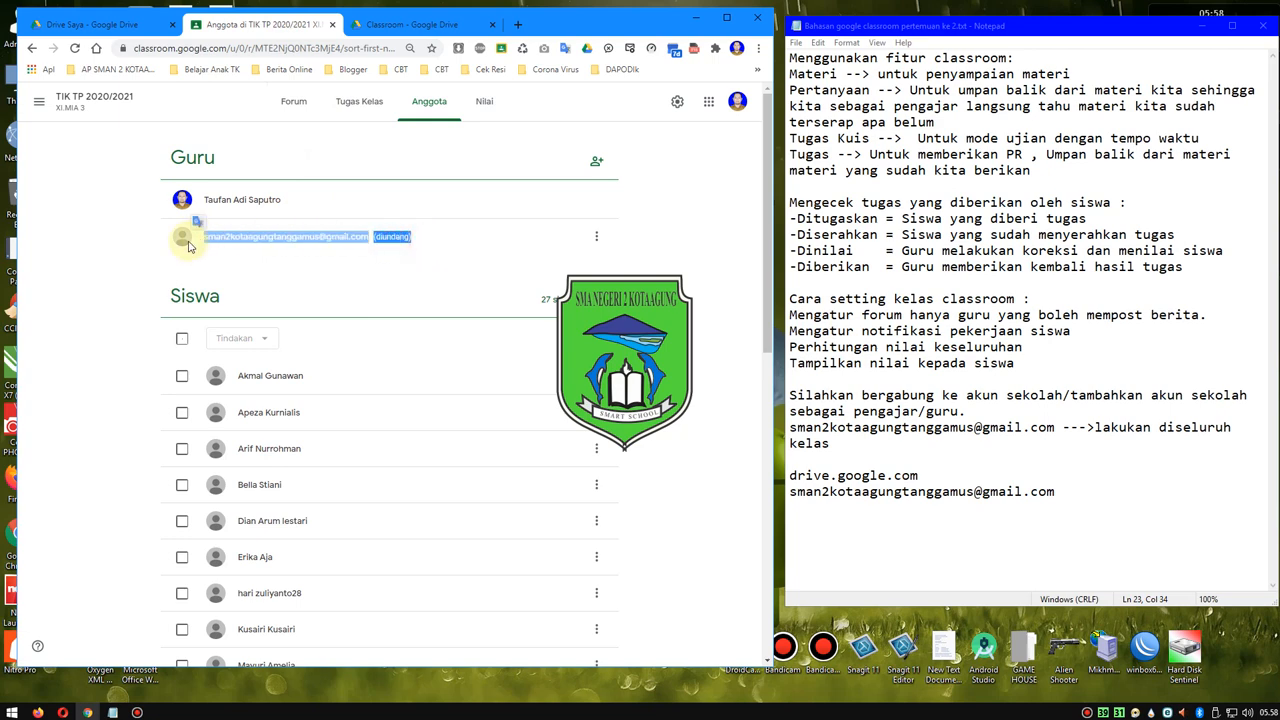
click(428, 242)
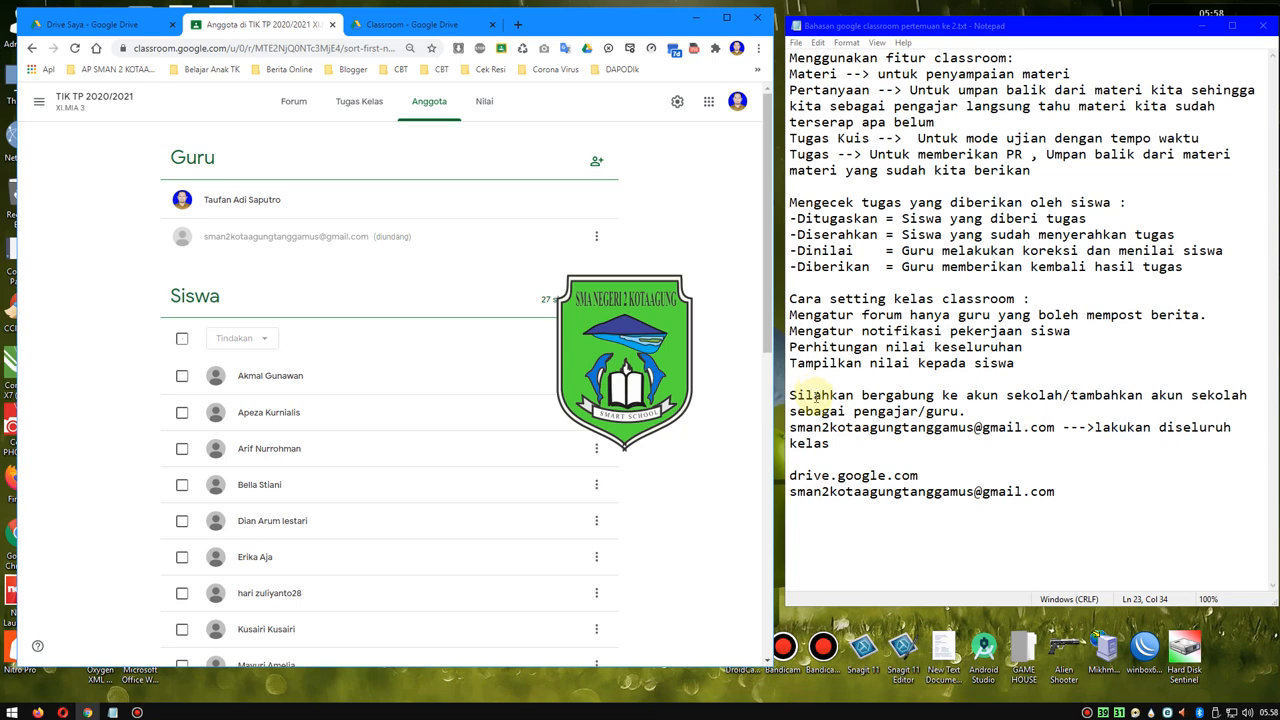
- In the Notepad notes, add the heading "Sharing folder drive :" on a new line above drive.google.com
click(803, 459)
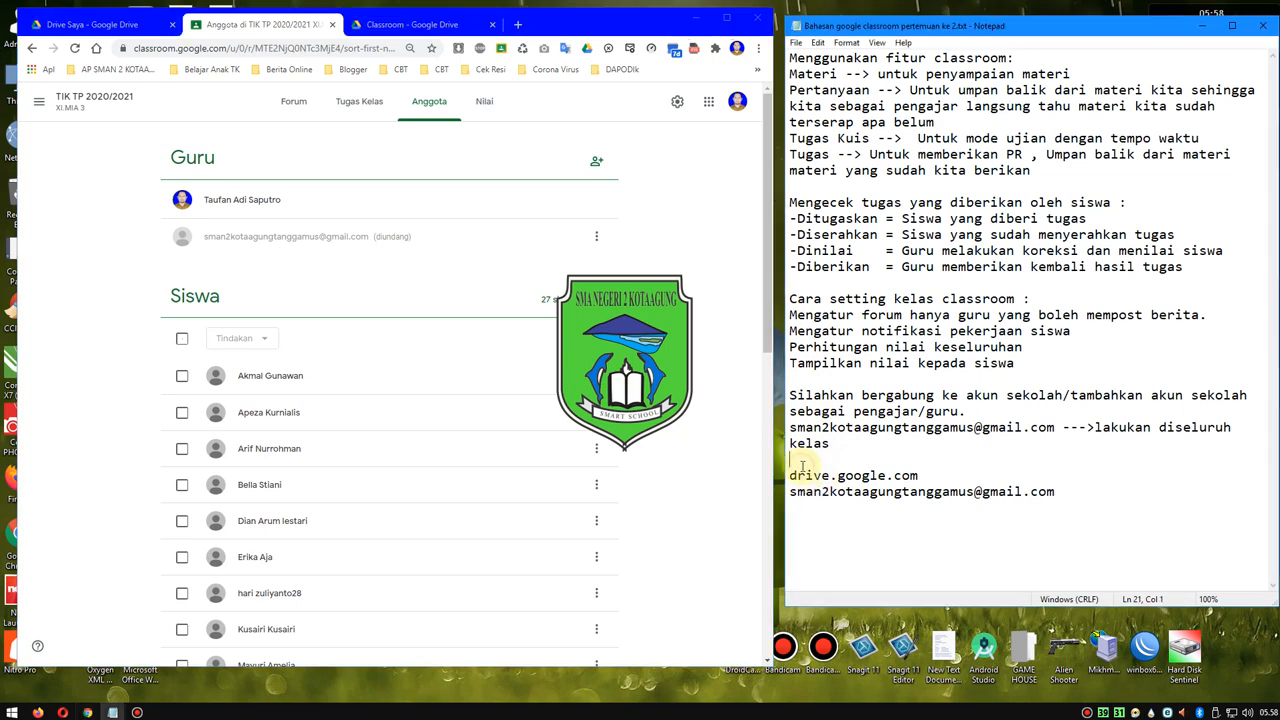
key(Return)
text(Sha)
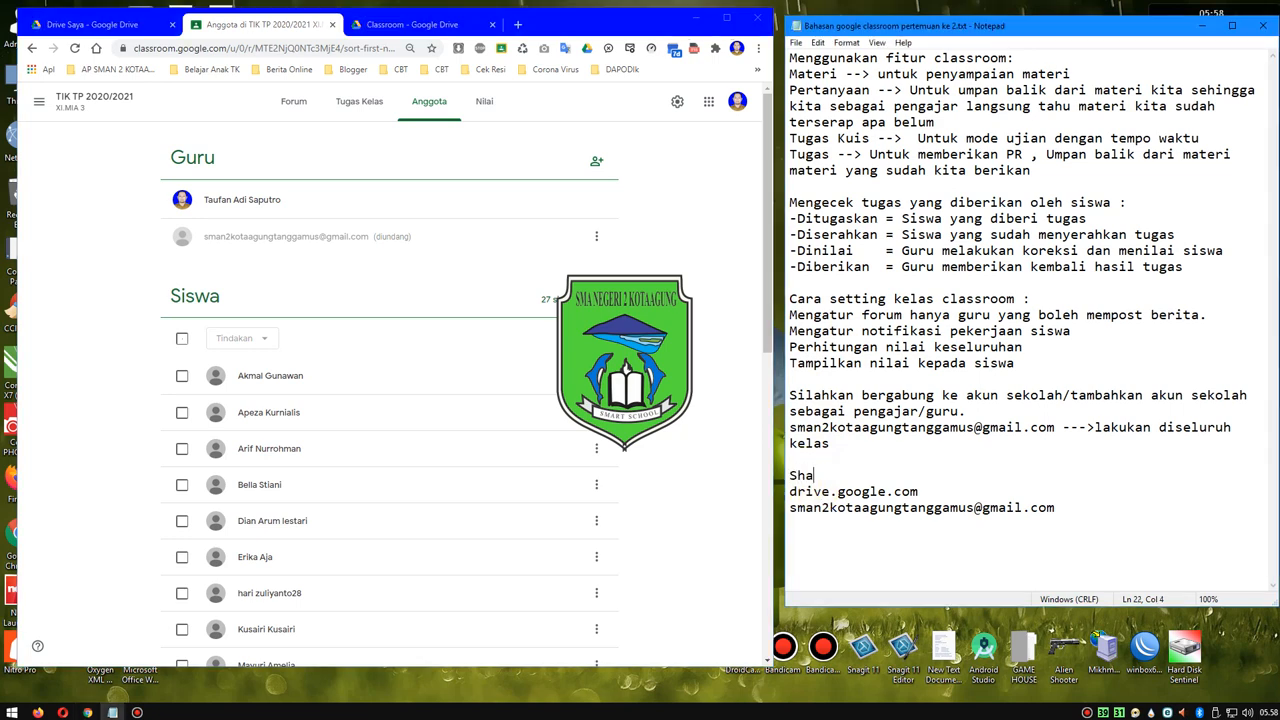
text(ring folder dri)
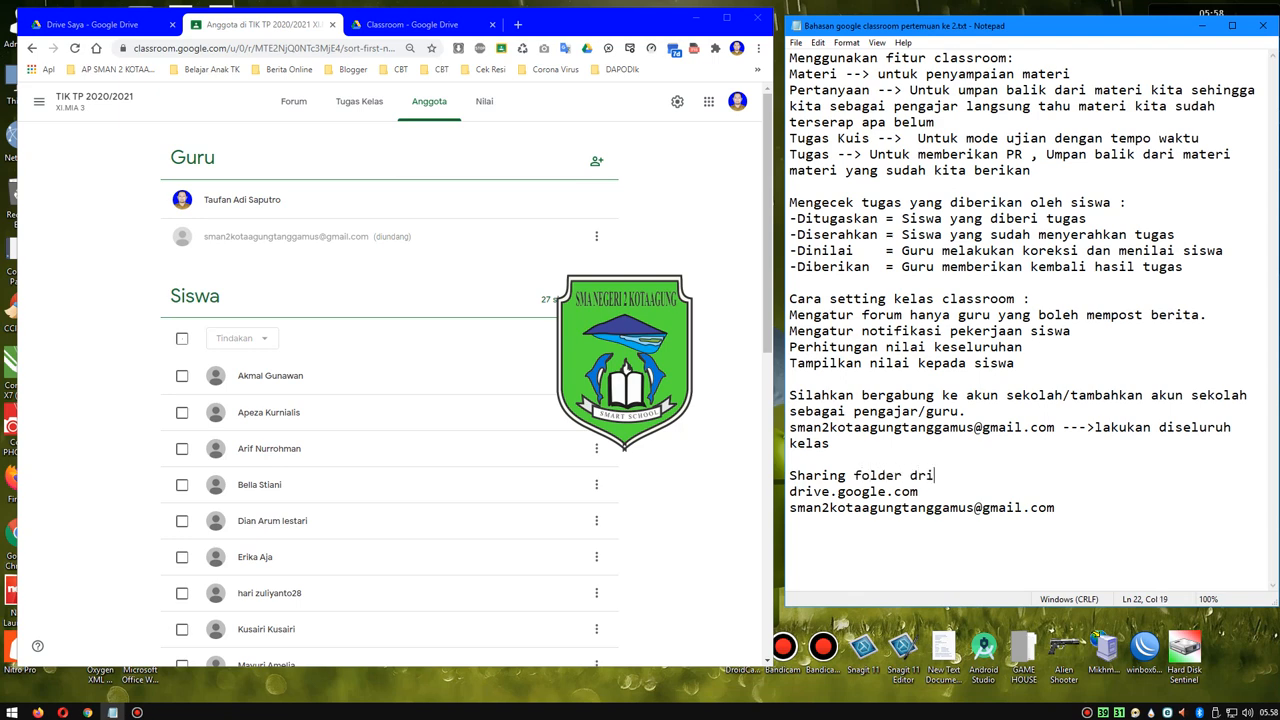
text(ve :)
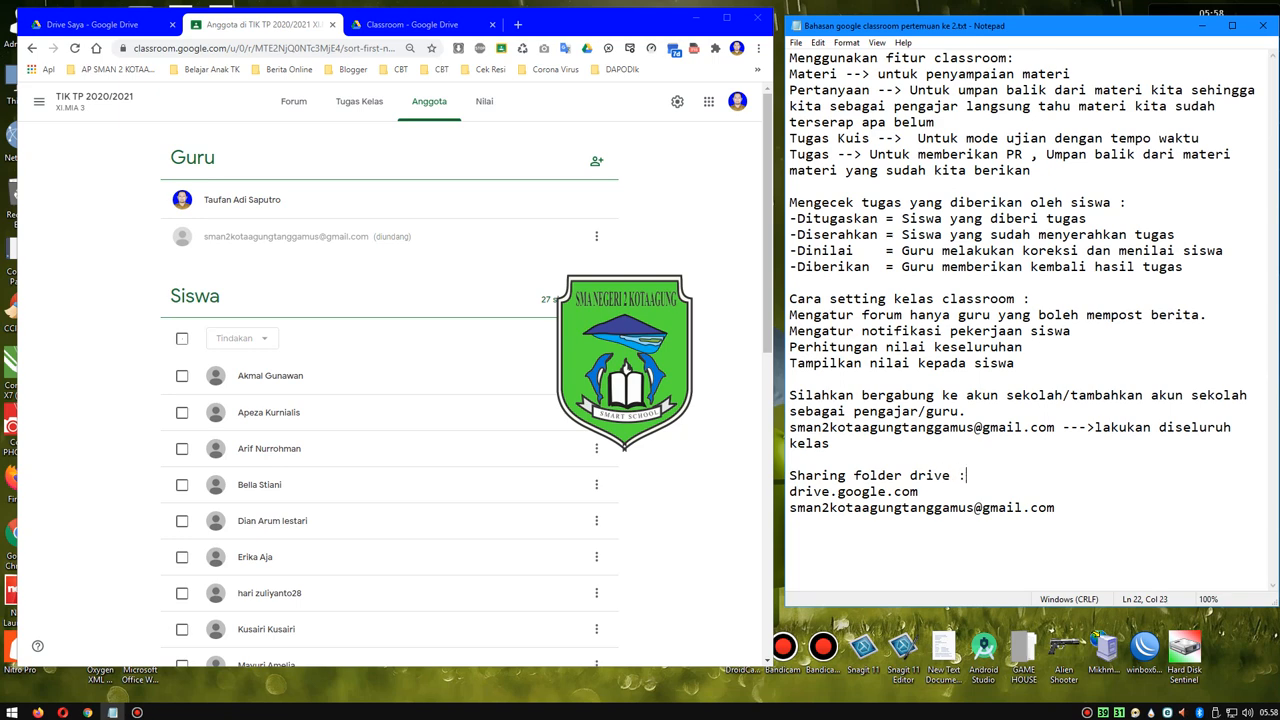